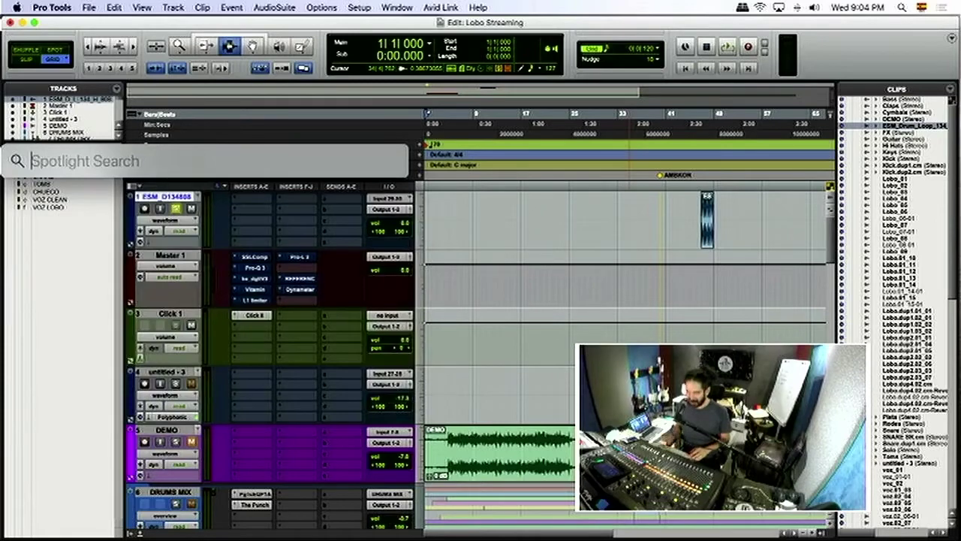
# - Dismiss the Spotlight search and return the edit cursor to the session start at 1|1|000
pyautogui.click(448, 415)
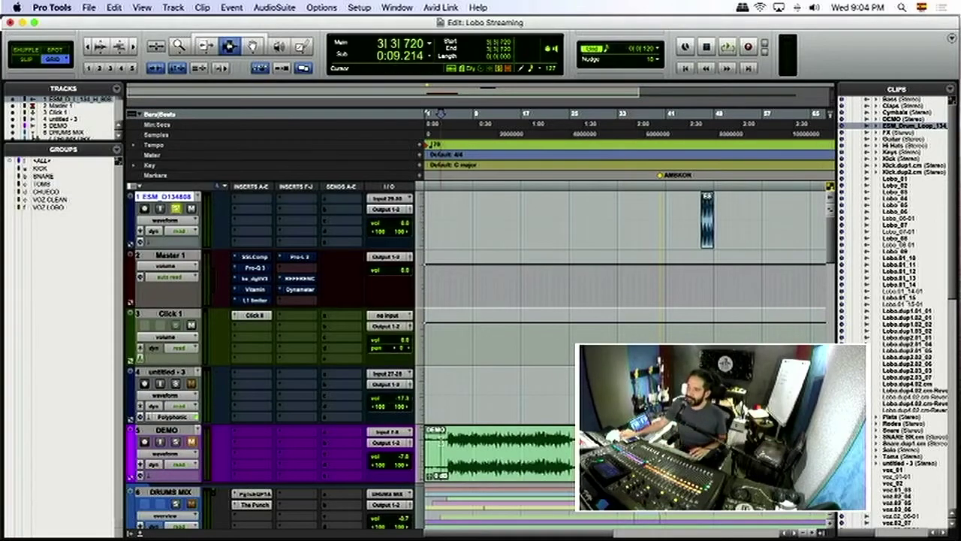
pyautogui.click(447, 443)
pyautogui.scroll(-4, 449, 451)
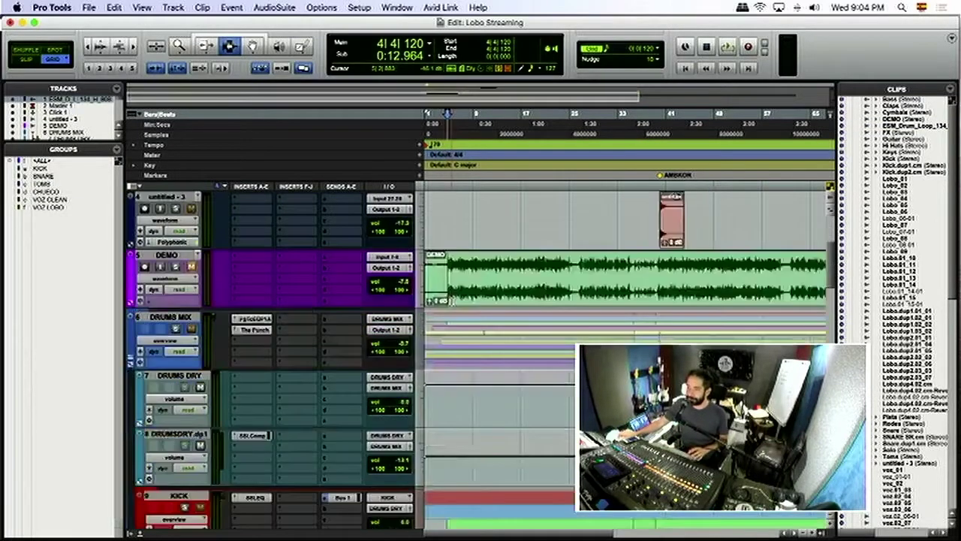
pyautogui.scroll(-1, 451, 302)
pyautogui.click(439, 284)
pyautogui.press('Return')
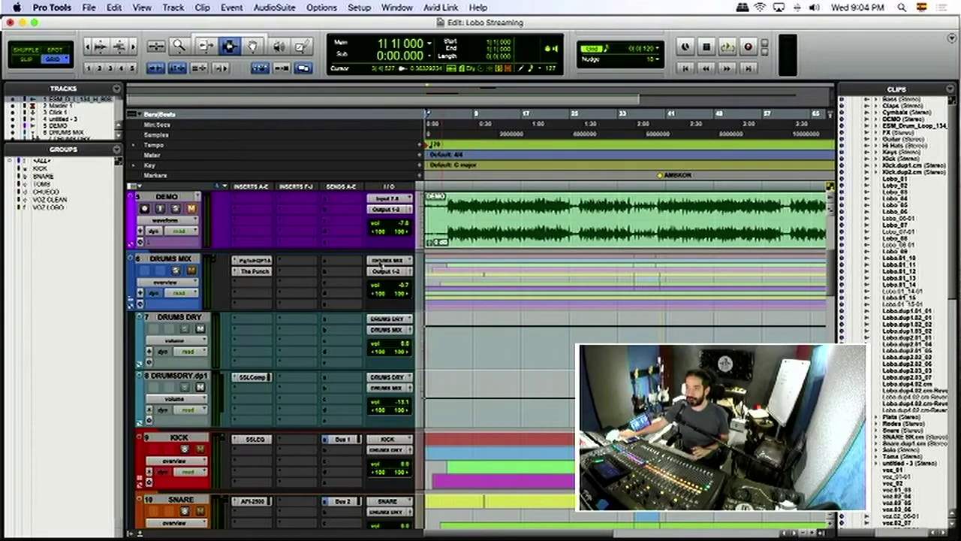
pyautogui.scroll(5, 381, 263)
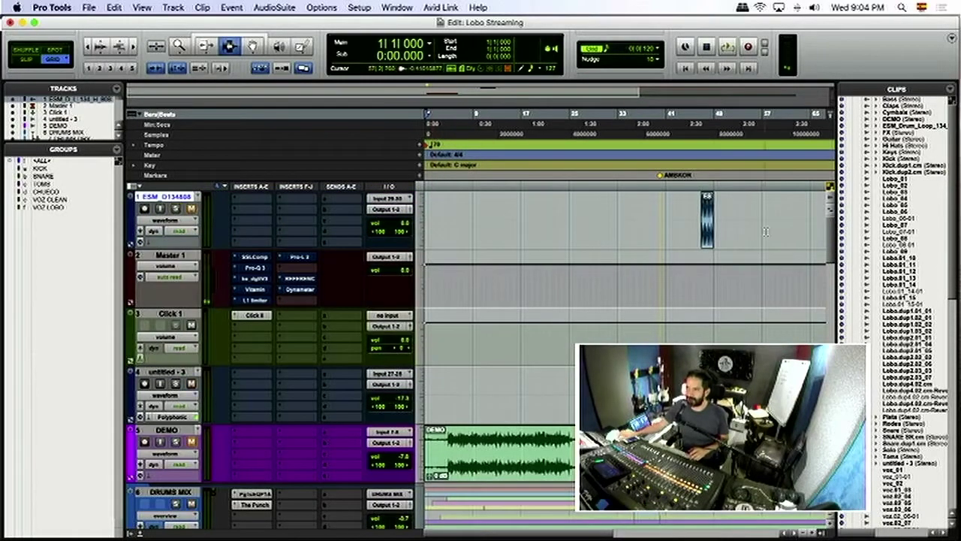
pyautogui.scroll(-4, 466, 286)
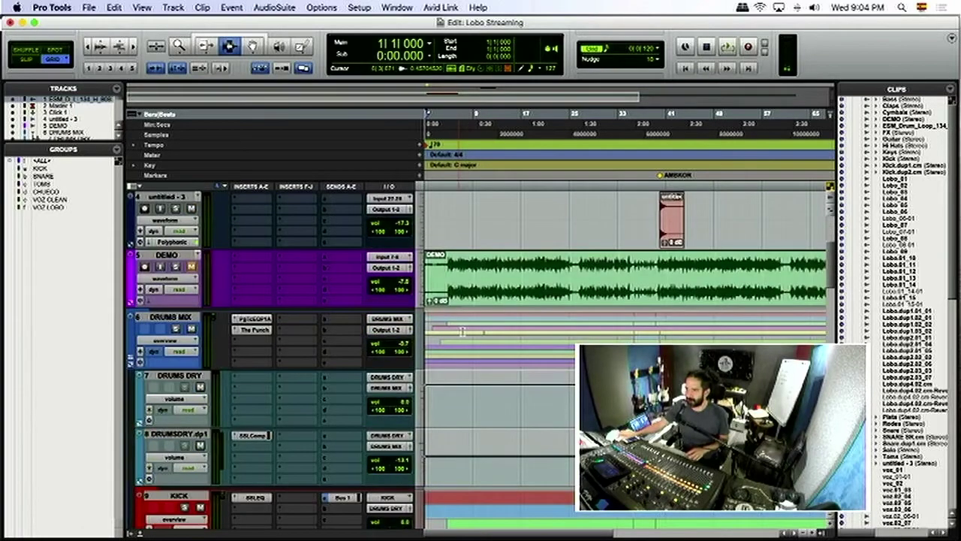
# - Play the session from the start and look over the drum and instrument tracks
pyautogui.press('space')
pyautogui.press('super+bracketright')
pyautogui.press('super+bracketright')
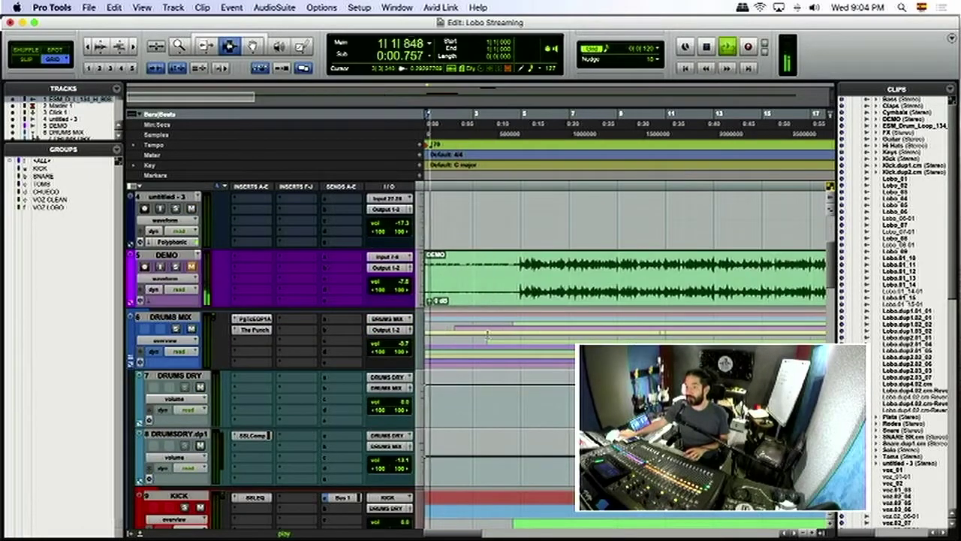
pyautogui.scroll(-4, 490, 356)
pyautogui.scroll(-6, 489, 355)
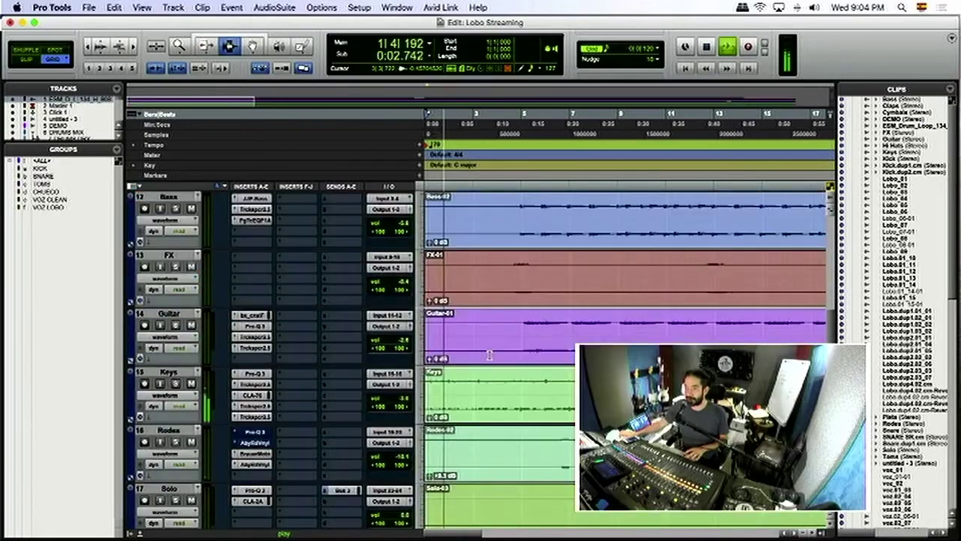
pyautogui.press('space')
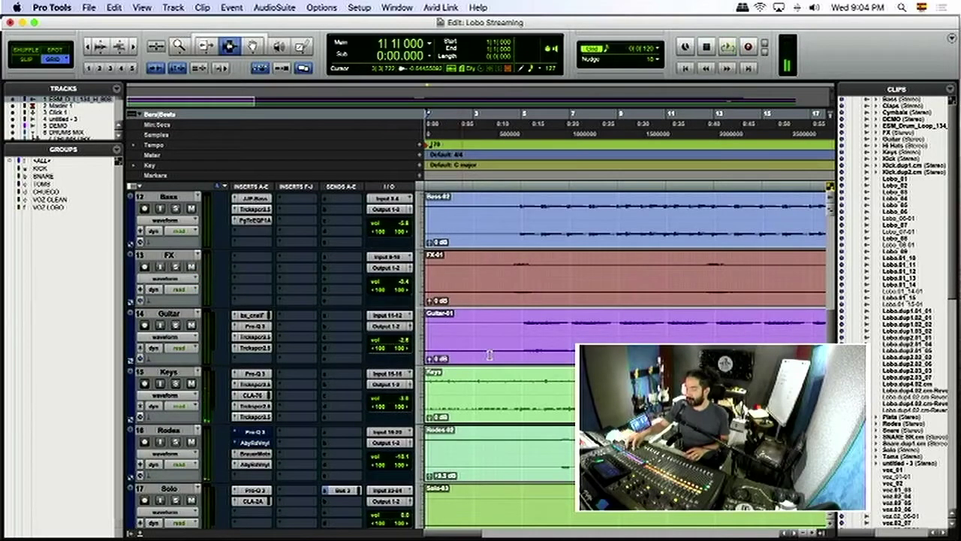
pyautogui.press('space')
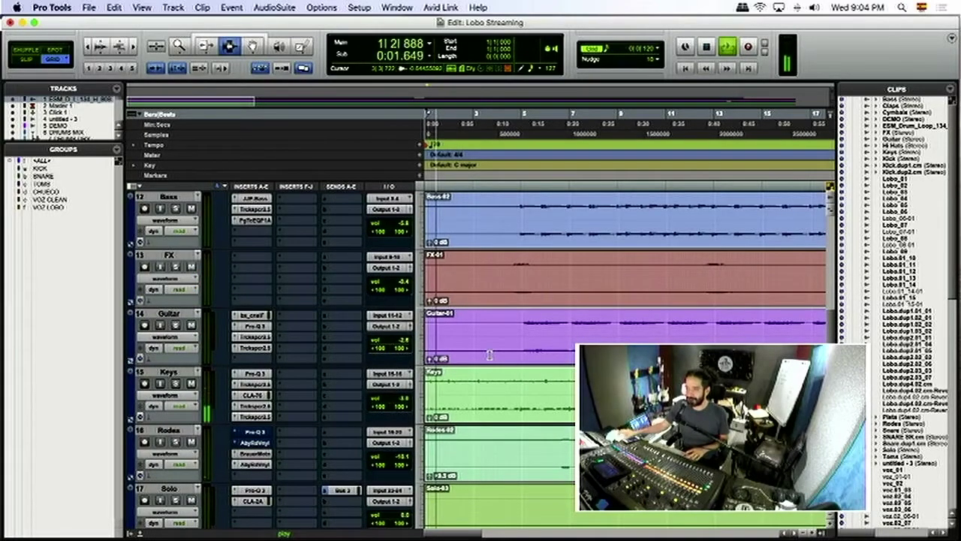
pyautogui.press('space')
# - Place the edit cursor on the Guitar track where its audio begins, at about 5|1|480
pyautogui.click(525, 325)
pyautogui.scroll(3, 532, 326)
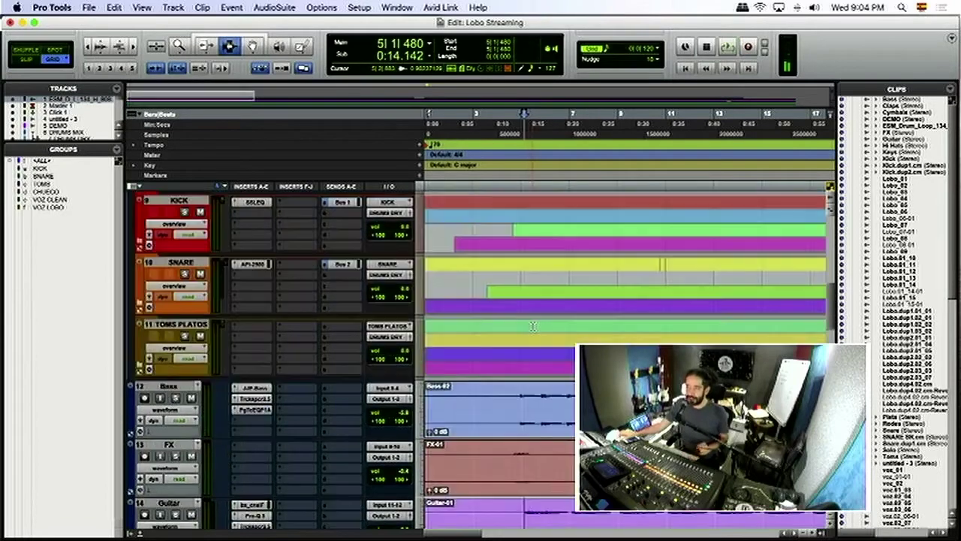
pyautogui.scroll(-1, 532, 326)
# - Switch to Google Chrome and go to youtube.com
pyautogui.press('super+Tab')
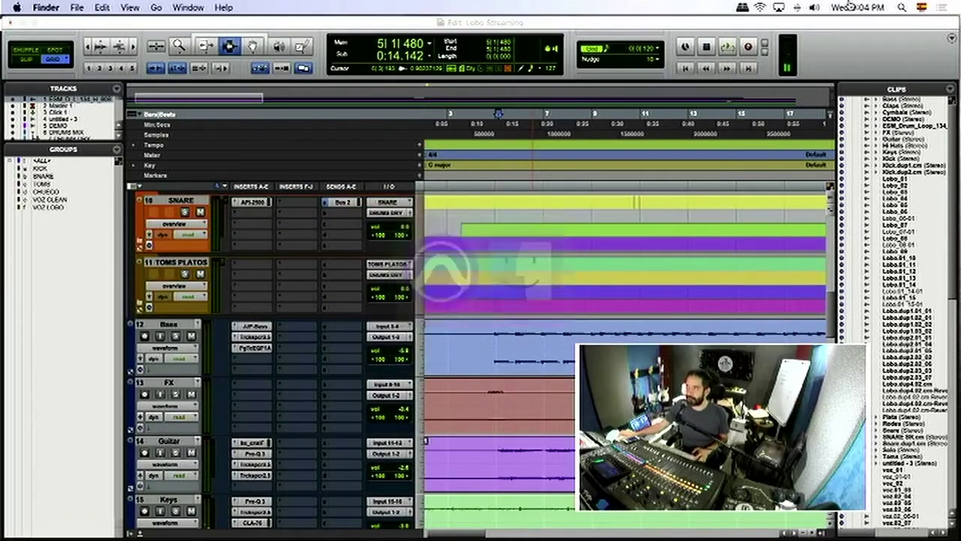
pyautogui.click(902, 8)
pyautogui.write('chrome')
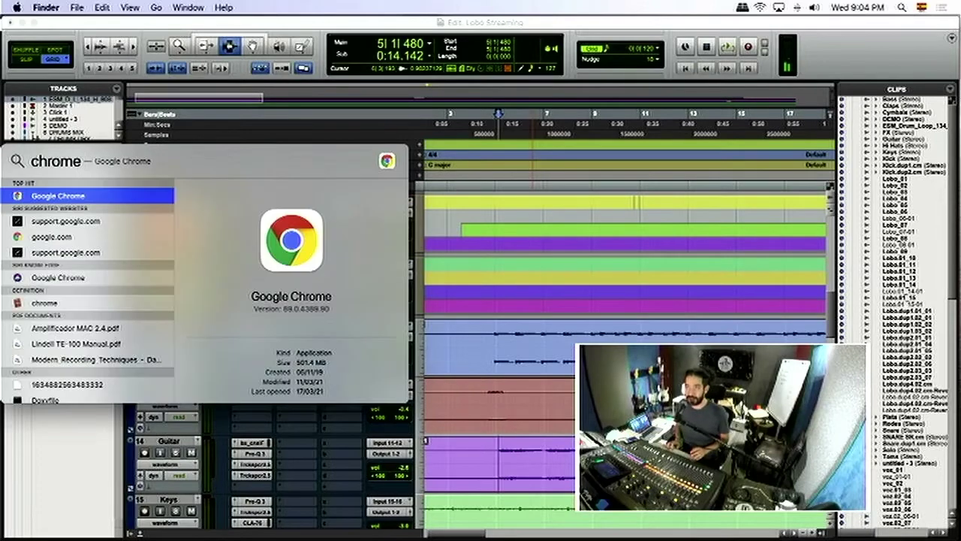
pyautogui.press('Return')
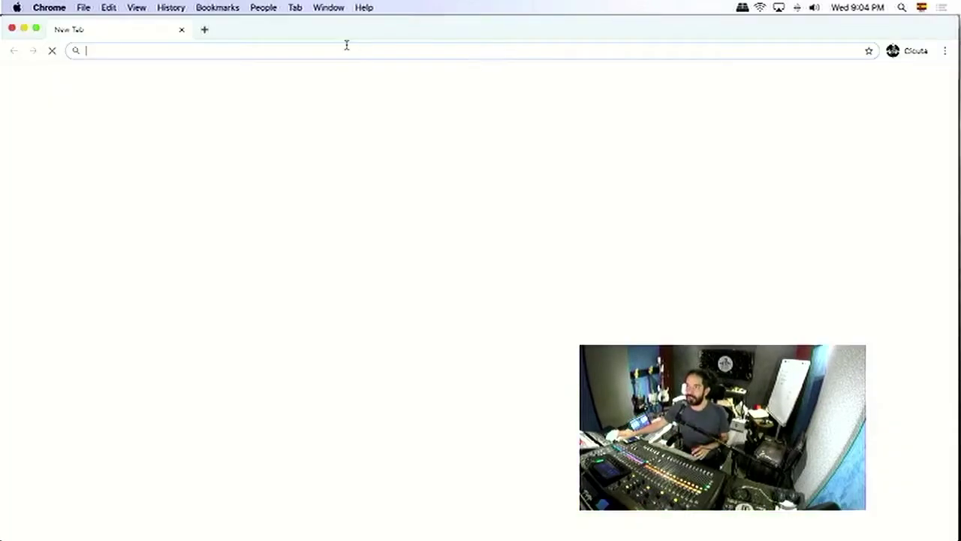
pyautogui.click(347, 51)
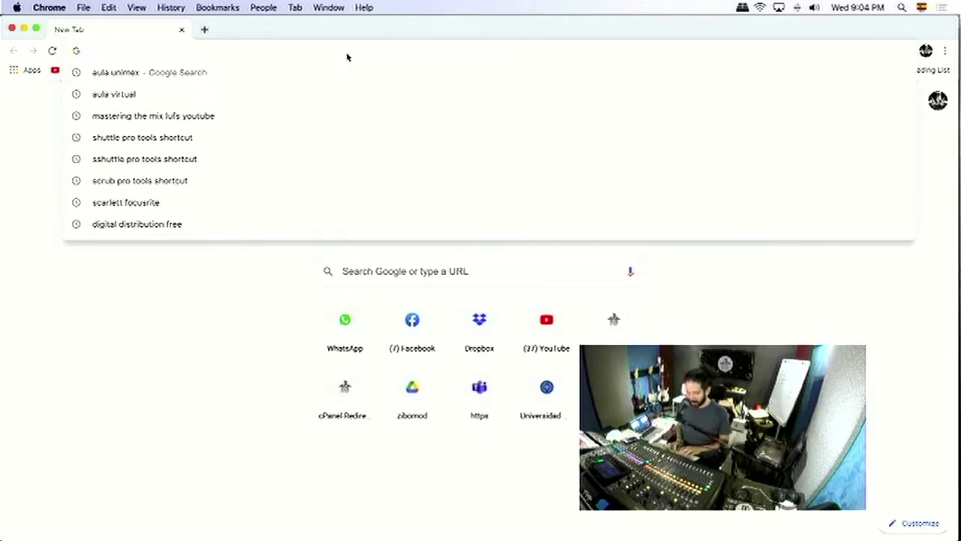
pyautogui.write('youtube.com')
pyautogui.press('Return')
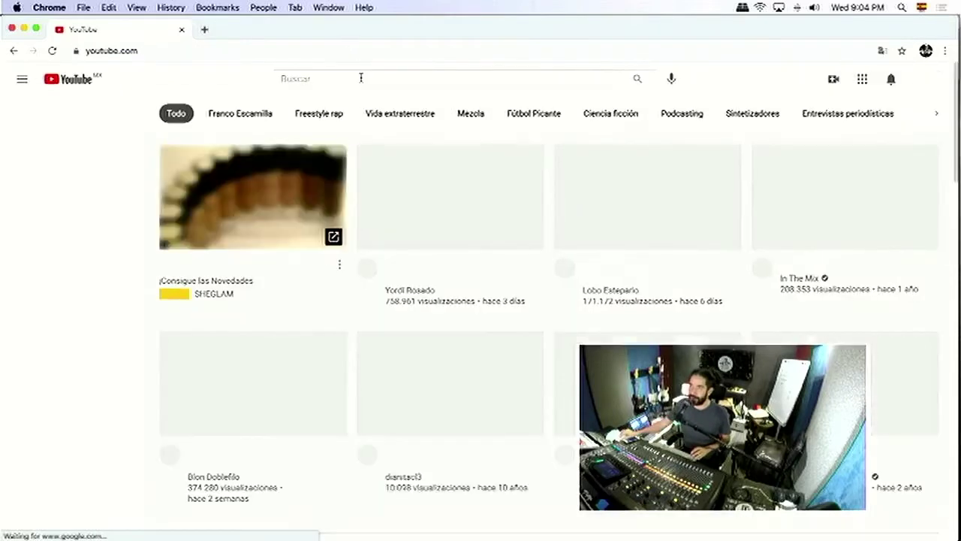
# - Search YouTube for "lobo estepario Ambkor"
pyautogui.click(360, 78)
pyautogui.write('lobo es')
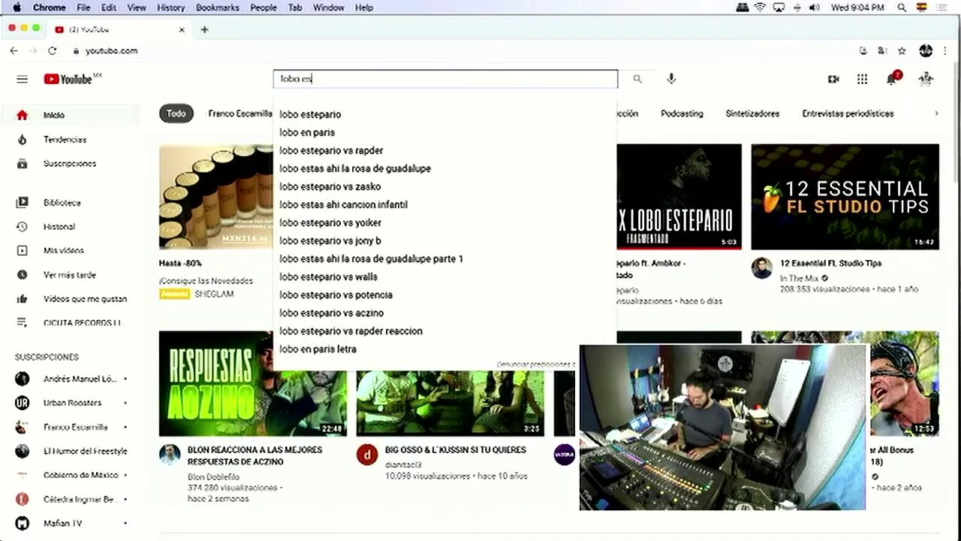
pyautogui.write('tepario Amb')
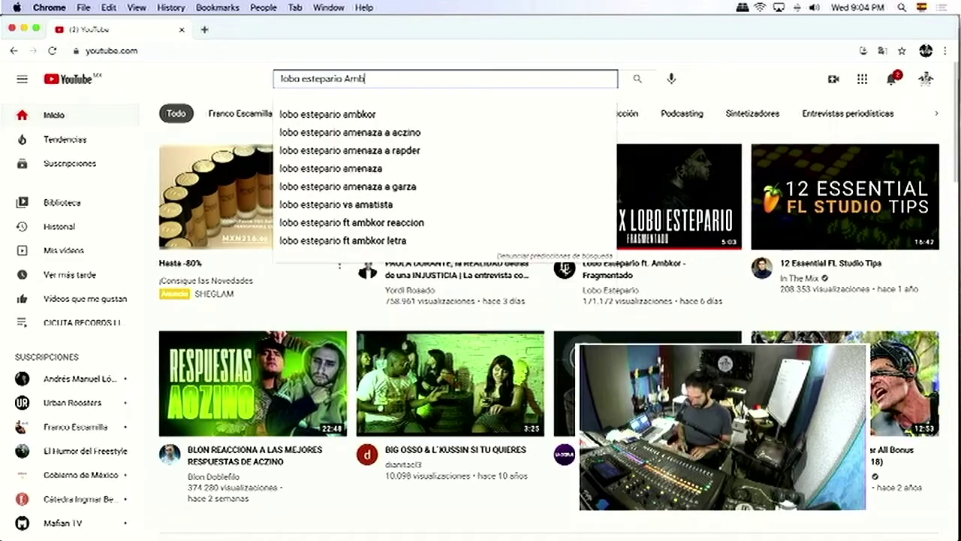
pyautogui.write('kor')
pyautogui.press('Return')
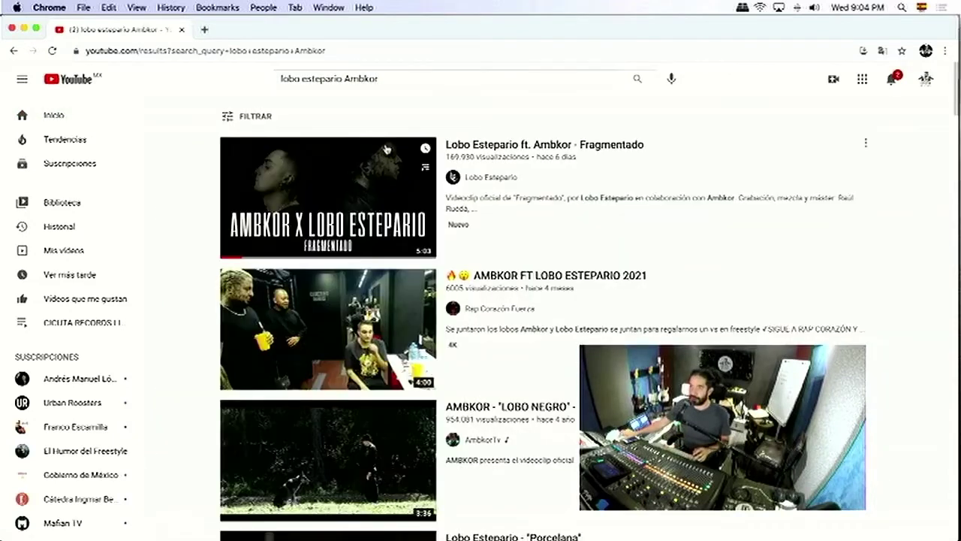
# - Open the video "Lobo Estepario ft. Ambkor - Fragmentado", pause it and check its description
pyautogui.click(387, 149)
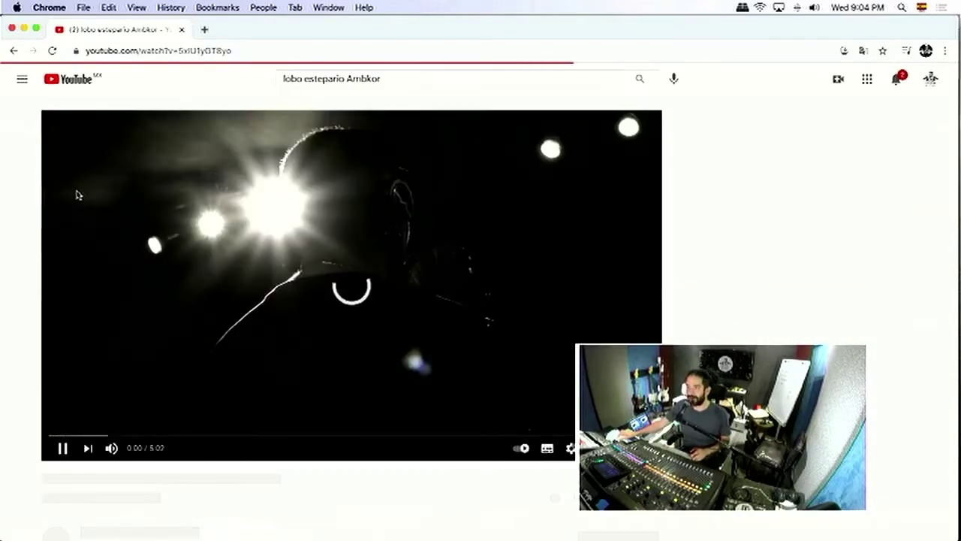
pyautogui.click(63, 447)
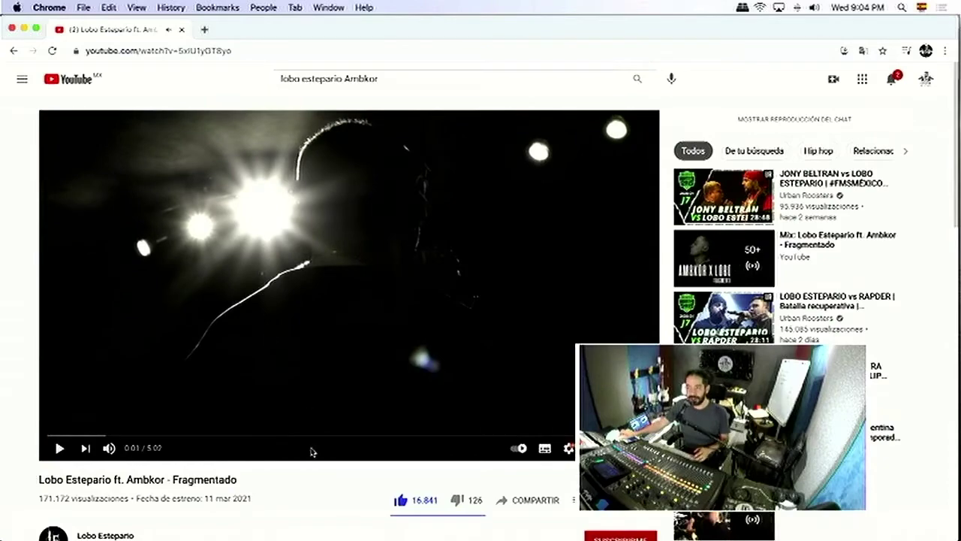
pyautogui.scroll(-5, 312, 450)
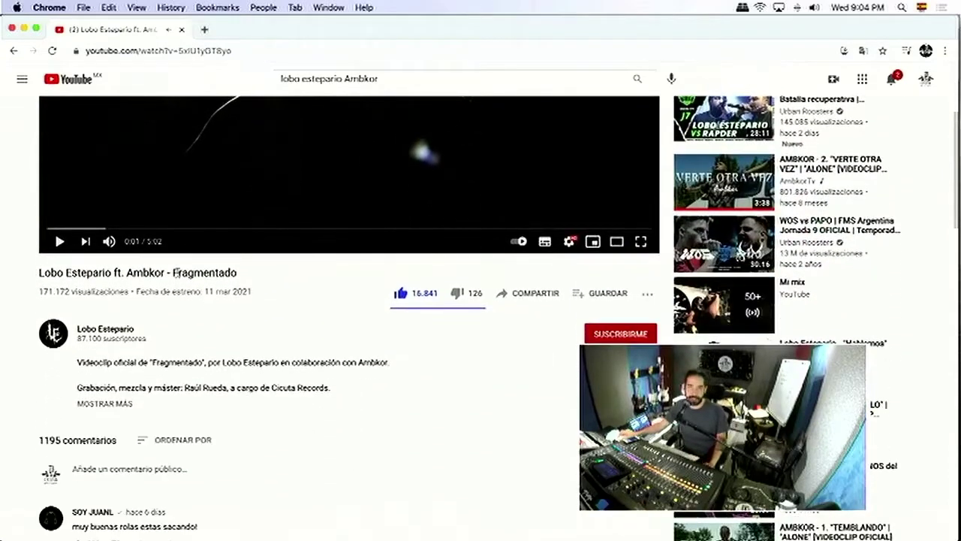
pyautogui.scroll(5, 284, 283)
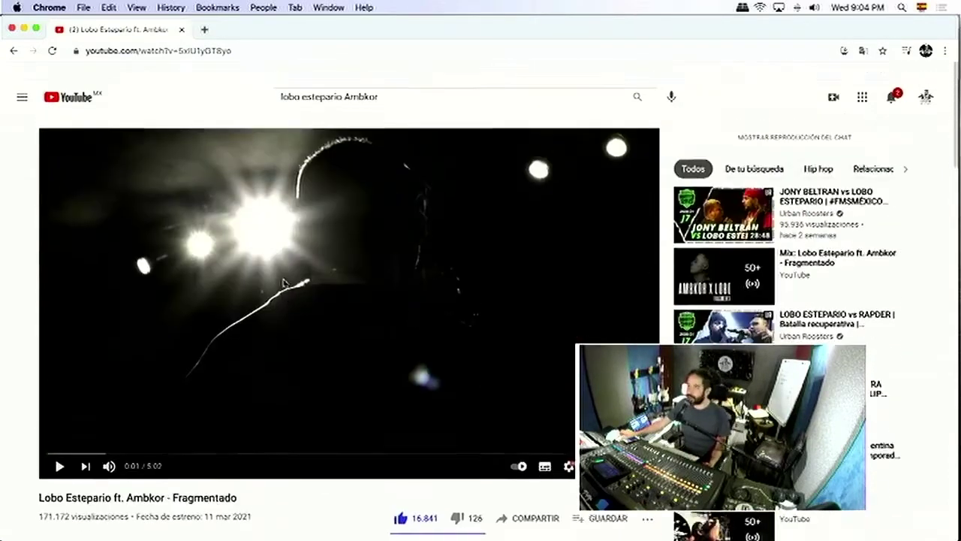
# - Switch back to Pro Tools and place the edit cursor on the Bass track at the start of bar 5
pyautogui.press('super+Tab')
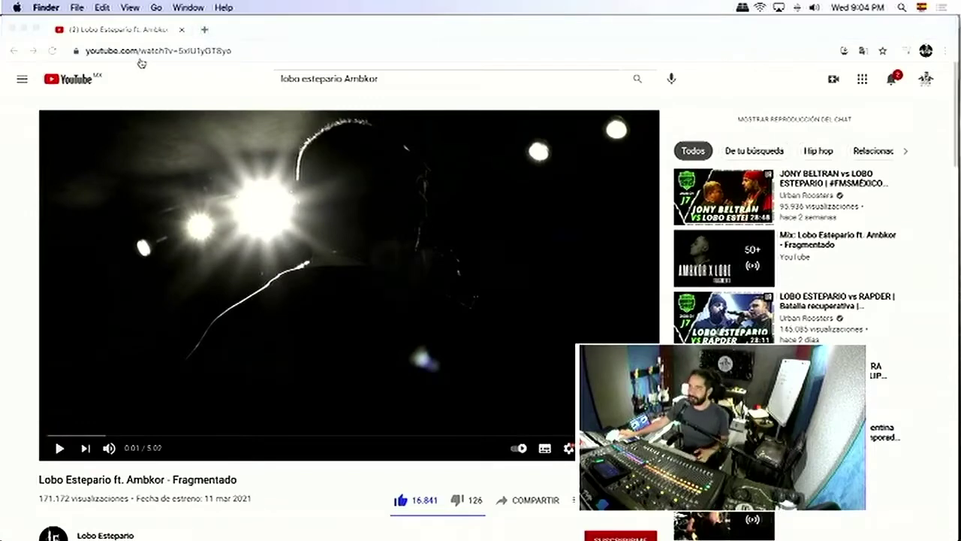
pyautogui.press('super+Tab')
pyautogui.press('super+Tab')
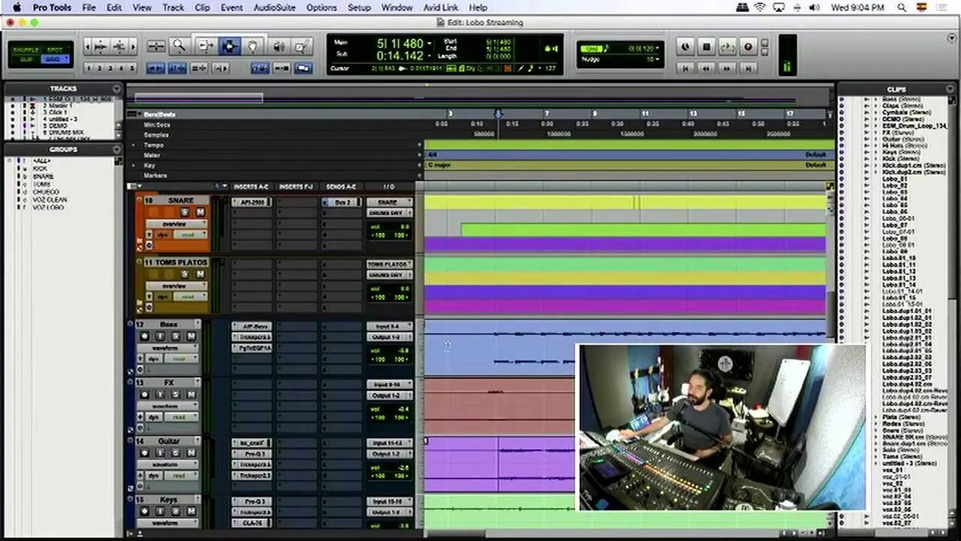
pyautogui.click(493, 346)
pyautogui.click(498, 347)
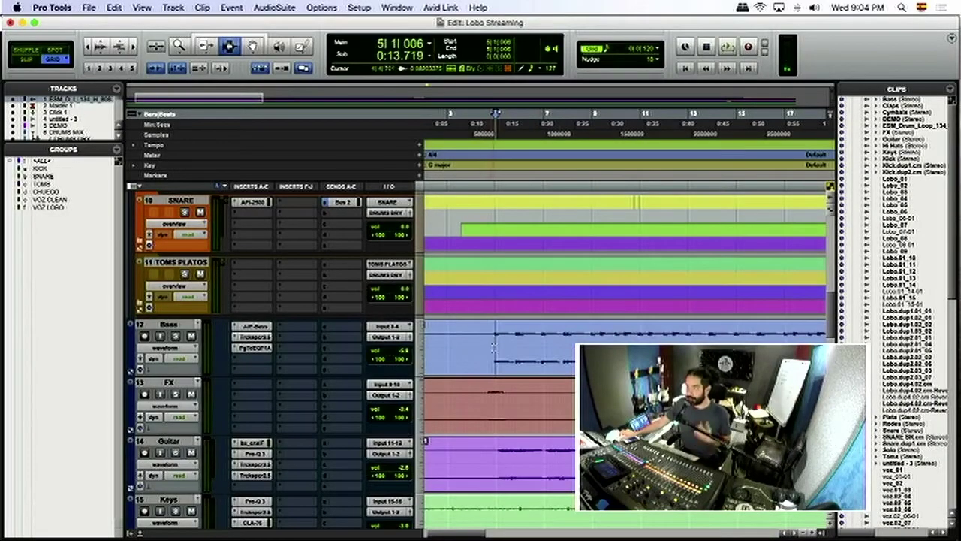
# - Examine the arrangement of the AMBKOR and LOBO vocal tracks across the song, comparing them with the DEMO and drum tracks
pyautogui.scroll(-3, 501, 351)
pyautogui.scroll(-10, 502, 351)
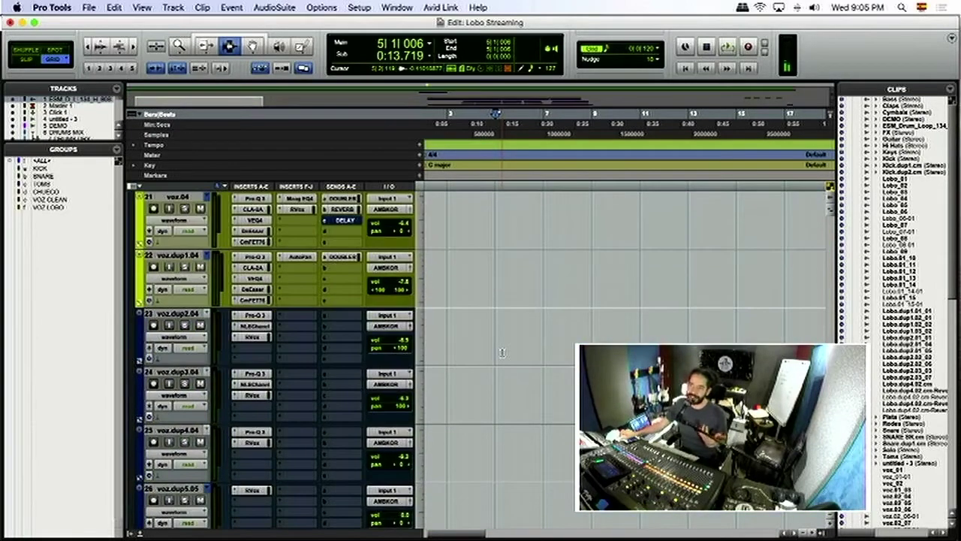
pyautogui.scroll(5, 501, 352)
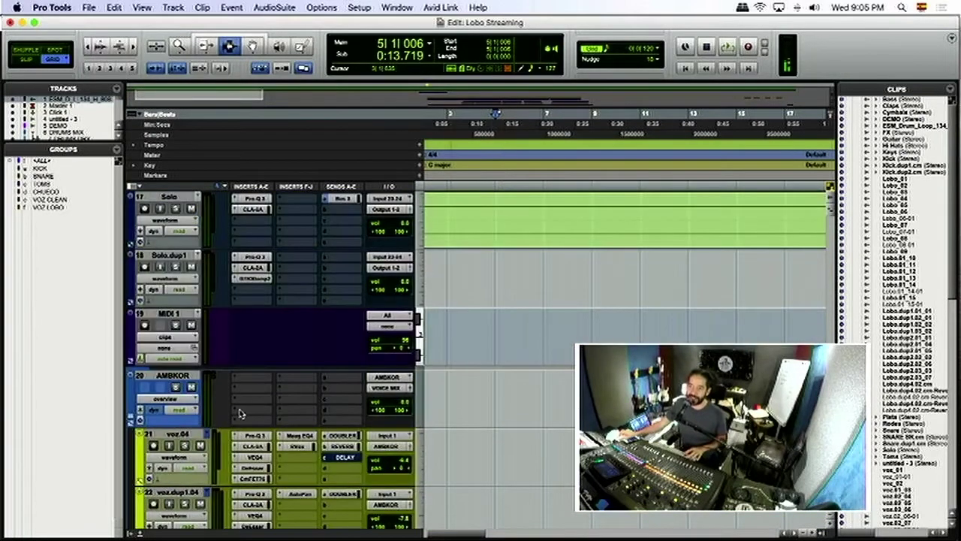
pyautogui.scroll(-8, 511, 301)
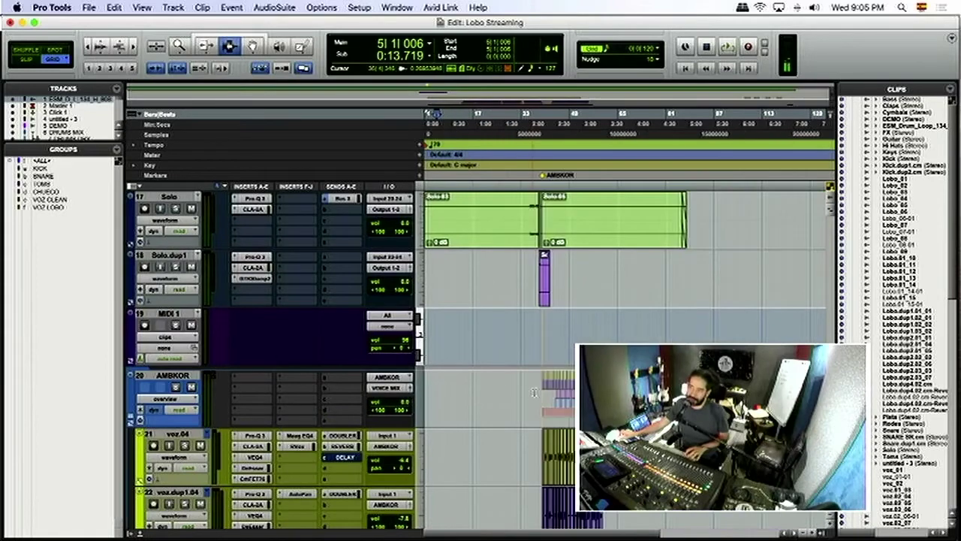
pyautogui.scroll(15, 511, 301)
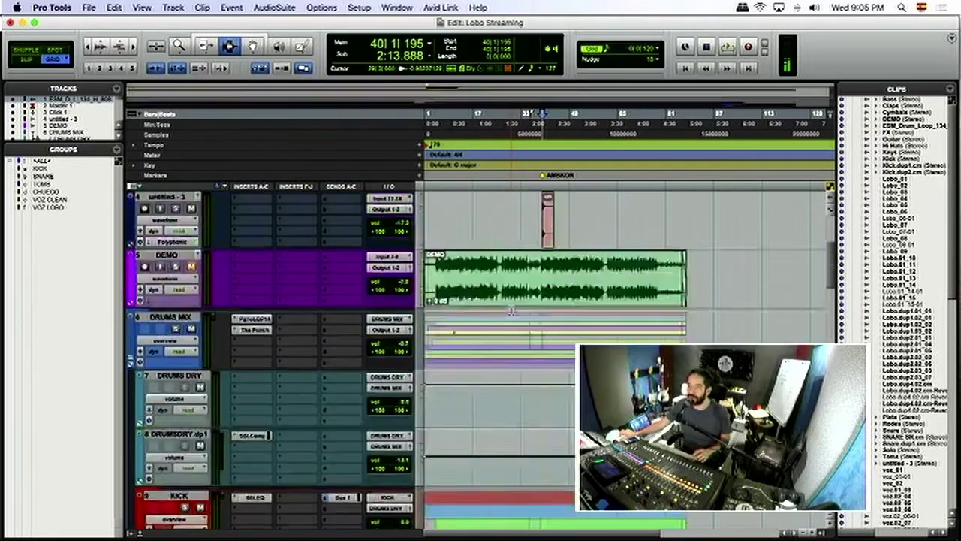
pyautogui.scroll(-15, 511, 311)
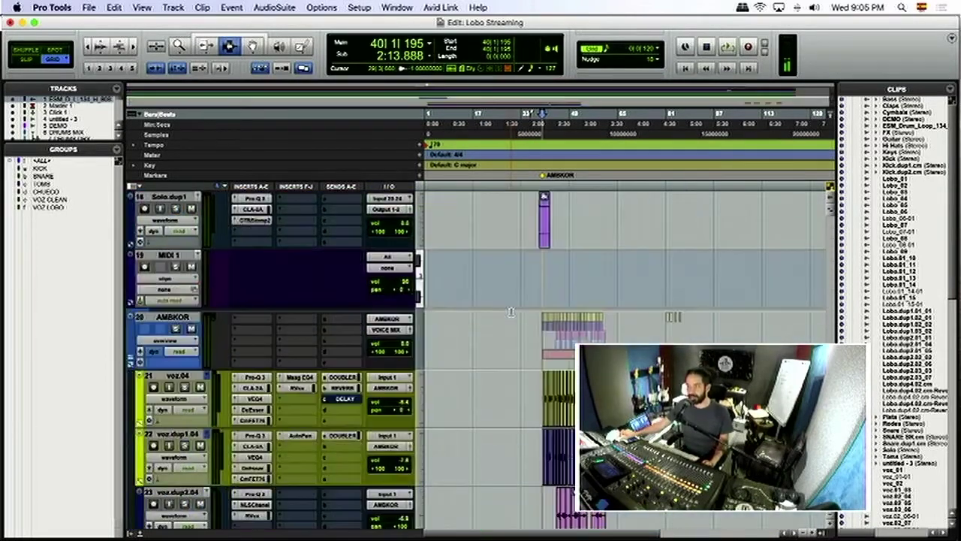
pyautogui.click(532, 341)
pyautogui.scroll(-7, 532, 342)
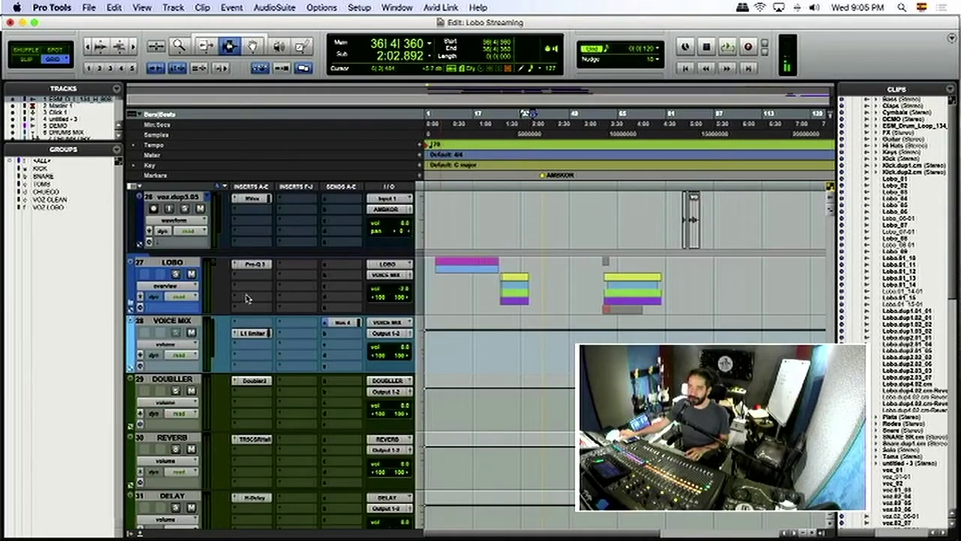
# - Expand the LOBO folder track and place the edit cursor near the start of the Lobo.01 vocal clip, at 4|4|360
pyautogui.click(129, 304)
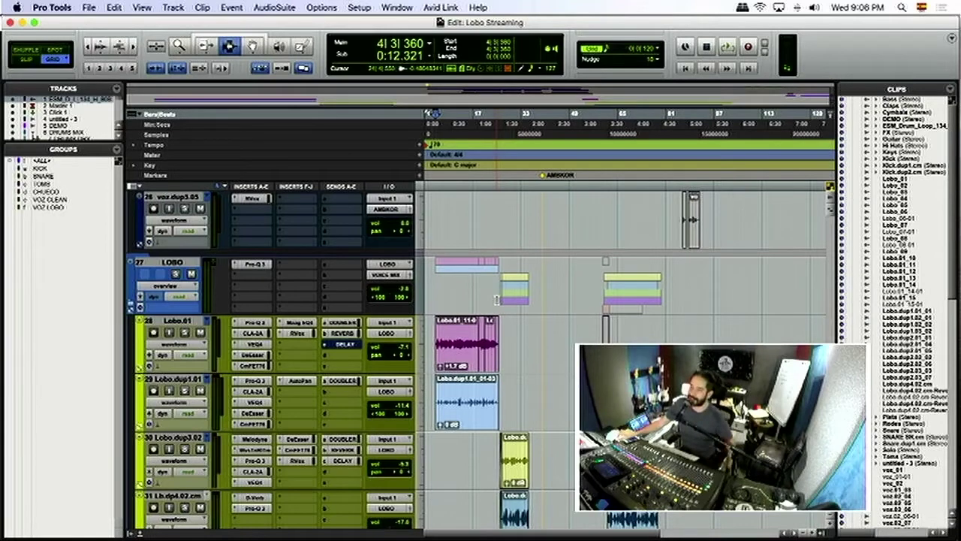
pyautogui.press('super+bracketright')
pyautogui.press('super+bracketright')
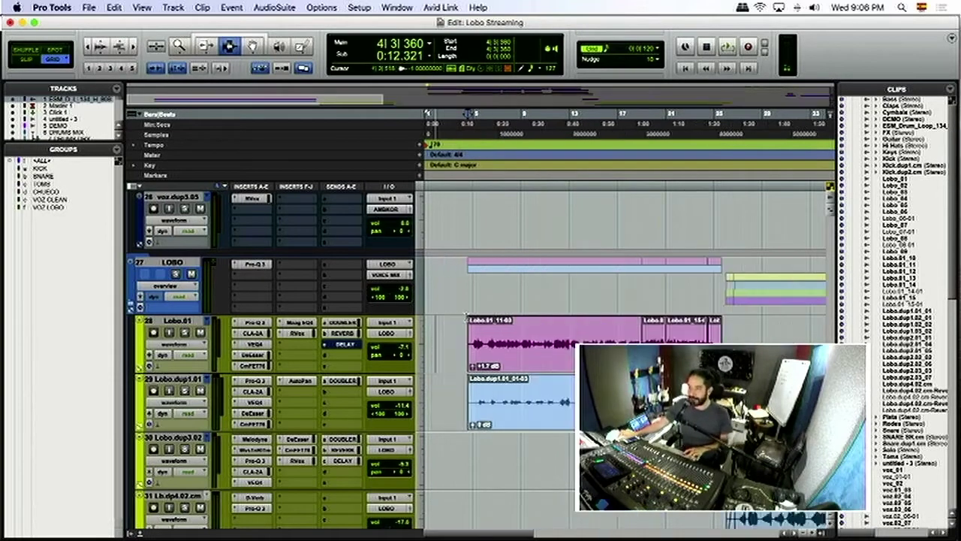
pyautogui.click(518, 328)
pyautogui.press('space')
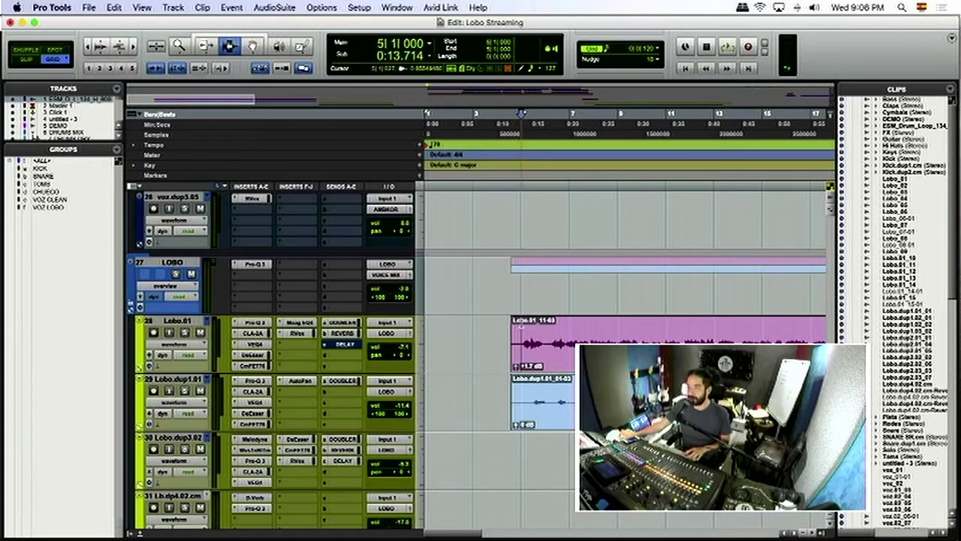
pyautogui.click(516, 328)
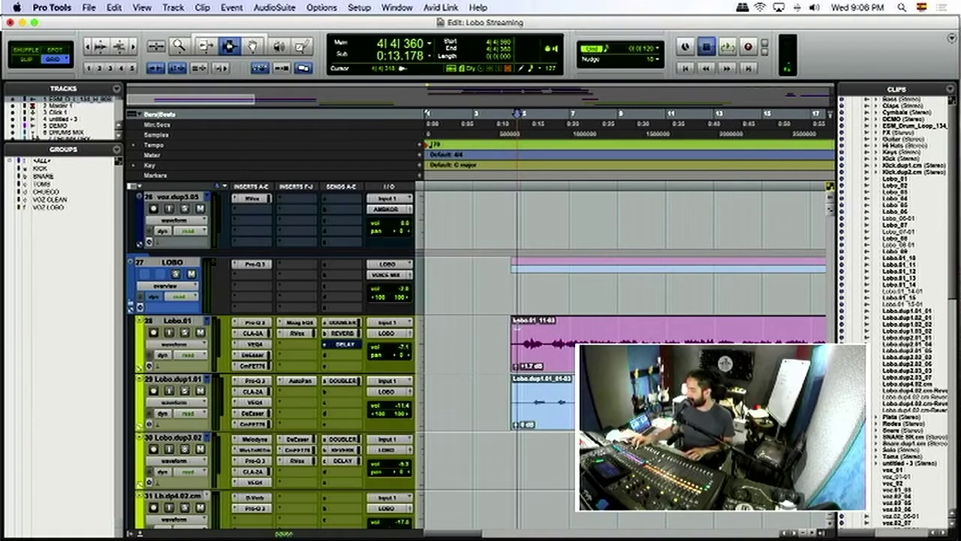
# - Play the Lobo.01 vocal from the start of its first clip and again from 5|1|000
pyautogui.press('space')
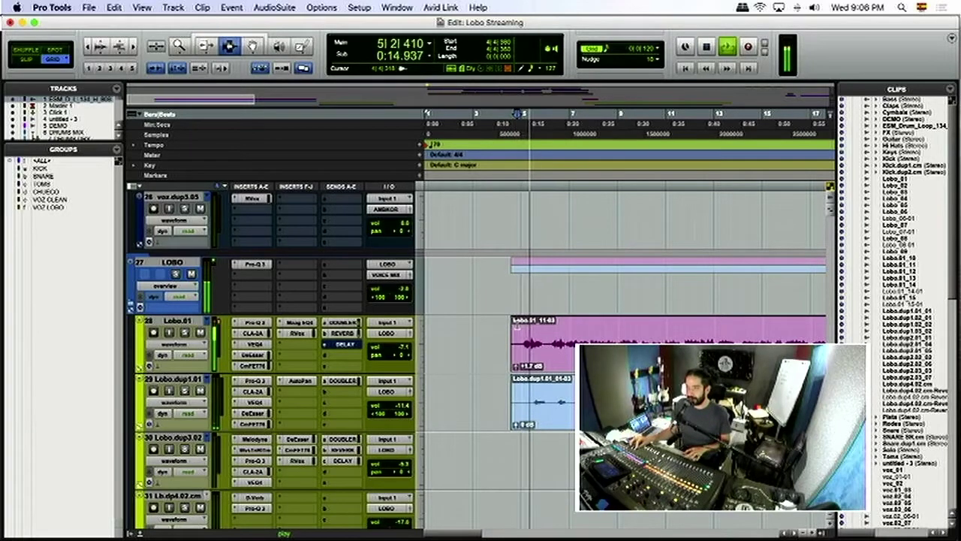
pyautogui.press('super+bracketright')
pyautogui.press('super+bracketleft')
pyautogui.press('super+bracketleft')
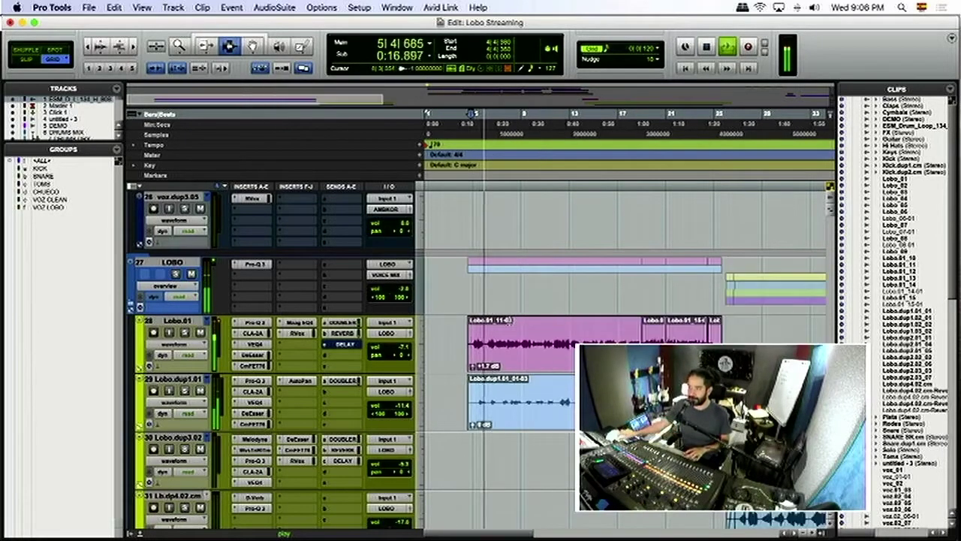
pyautogui.press('super+bracketright')
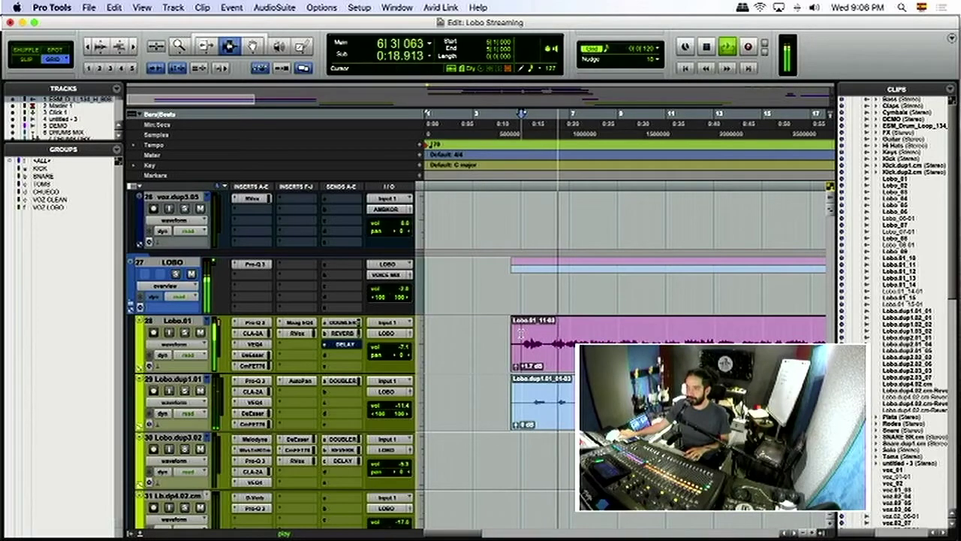
pyautogui.press('space')
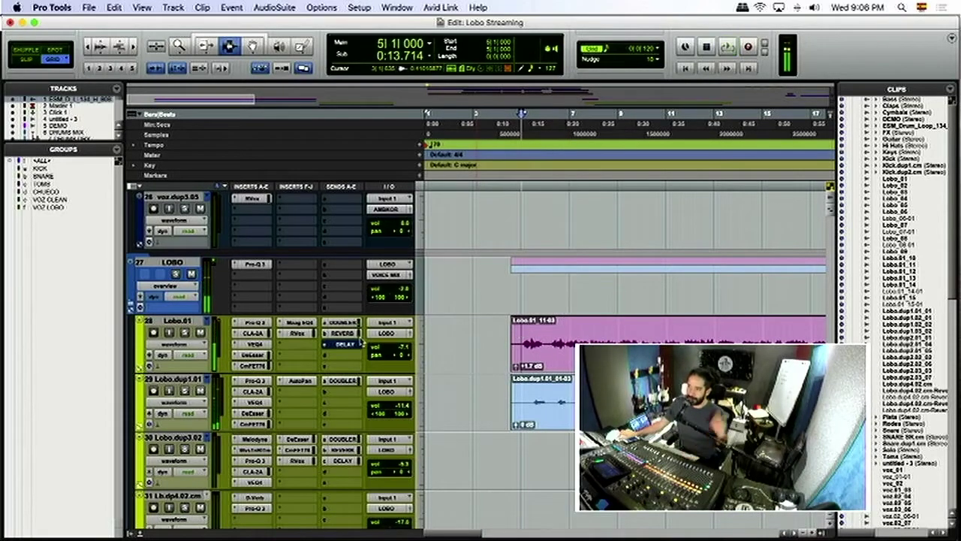
# - Bypass all inserts and sends on the Lobo.01 track and solo the track
pyautogui.keyDown('shift'); pyautogui.keyDown('super'); pyautogui.click(265, 328); pyautogui.keyUp('super'); pyautogui.keyUp('shift')
pyautogui.keyDown('shift'); pyautogui.keyDown('super'); pyautogui.click(342, 324); pyautogui.keyUp('super'); pyautogui.keyUp('shift')
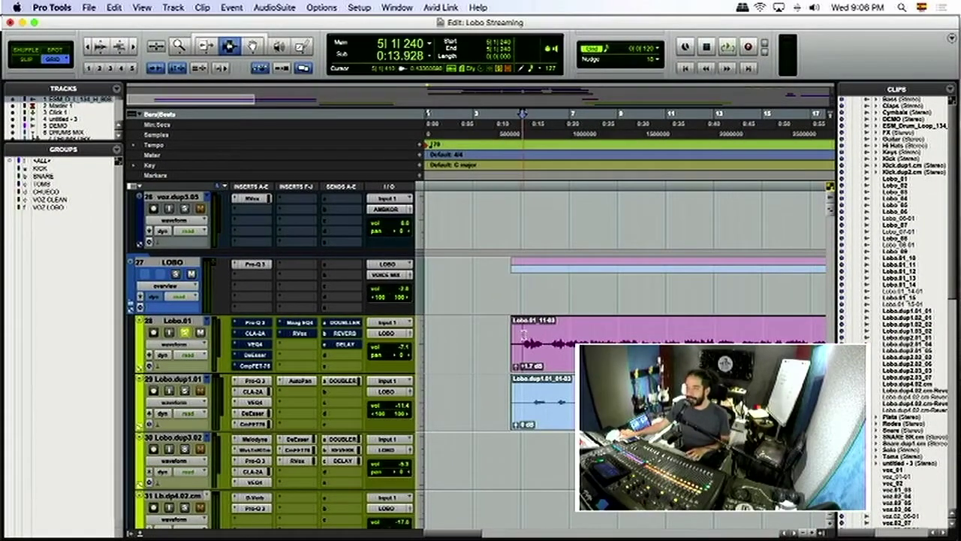
# - Examine the Lobo vocal and duplicate tracks below Lobo.01, checking where their clips fall across the song and which inserts they use
pyautogui.press('super+bracketleft')
pyautogui.press('super+bracketleft')
pyautogui.scroll(-5, 481, 342)
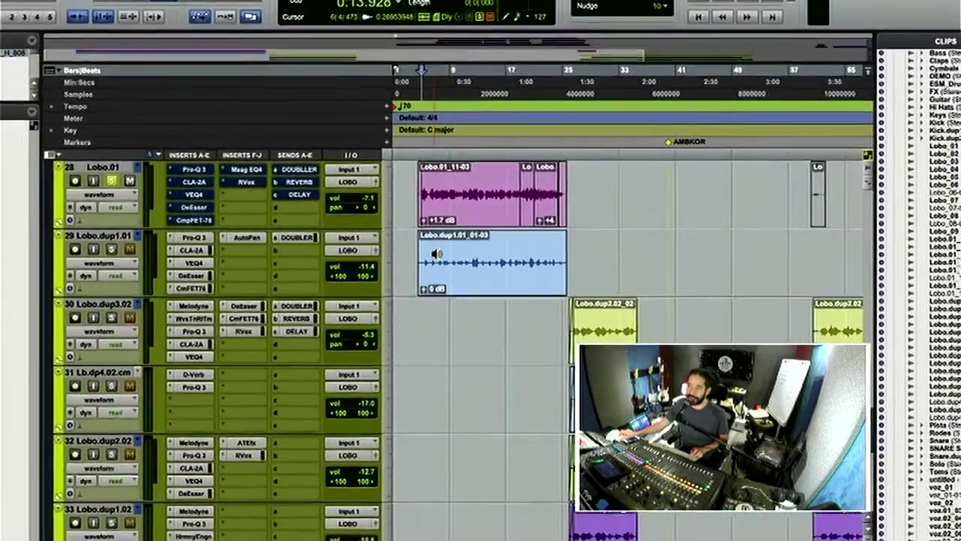
pyautogui.scroll(-10, 462, 290)
pyautogui.scroll(10, 461, 289)
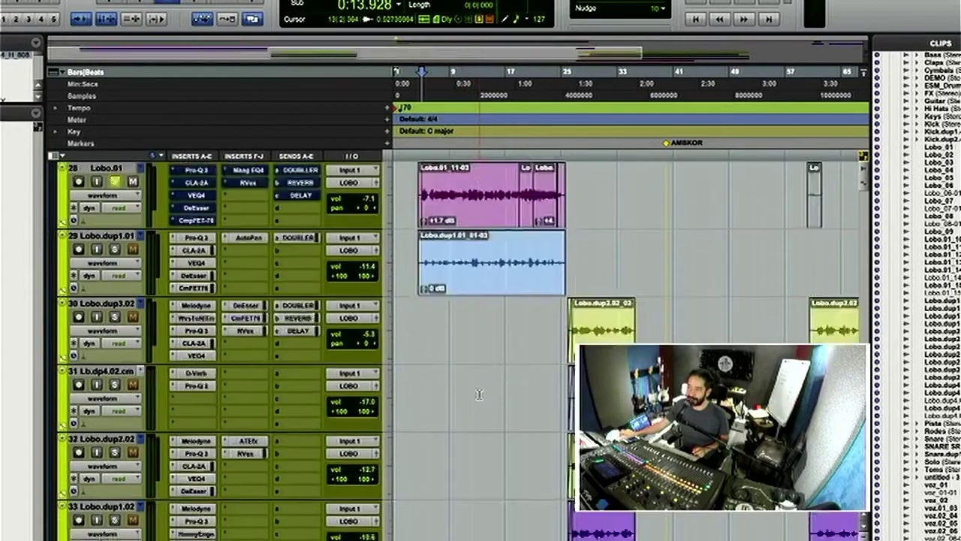
pyautogui.scroll(4, 479, 395)
pyautogui.hscroll(-2, 449, 293)
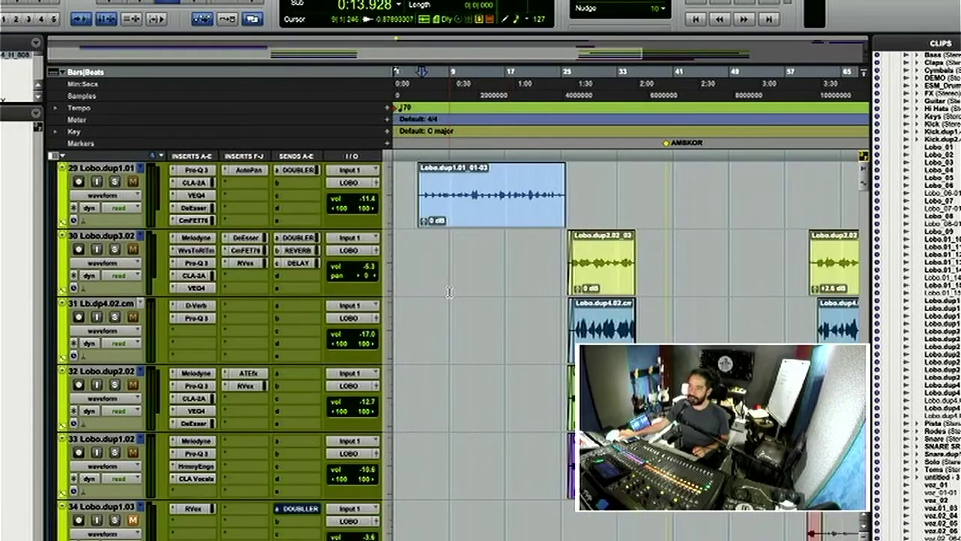
pyautogui.scroll(2, 449, 293)
# - Play the soloed, unprocessed Lobo.01 vocal from just before its first clip, and again from 0:18.000
pyautogui.click(415, 258)
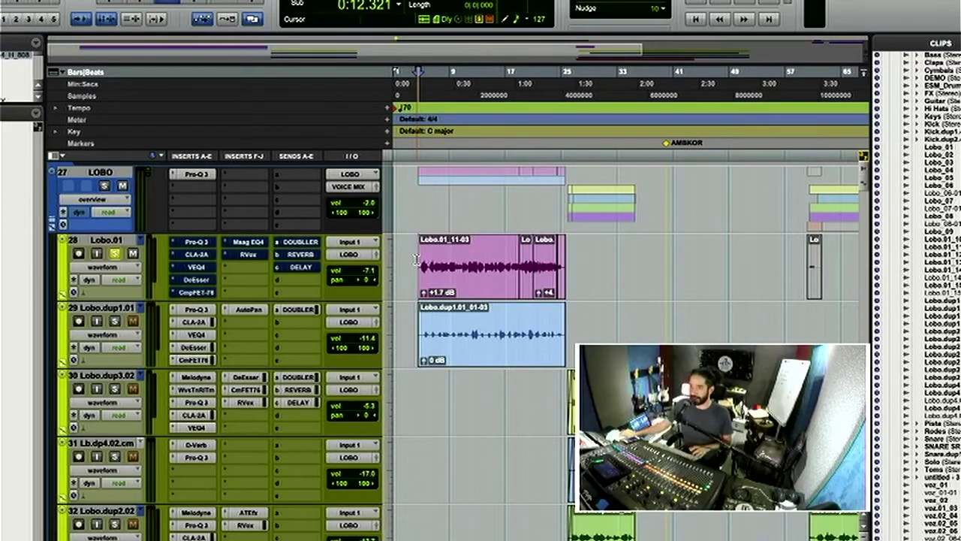
pyautogui.hotkey('ctrl', ']')
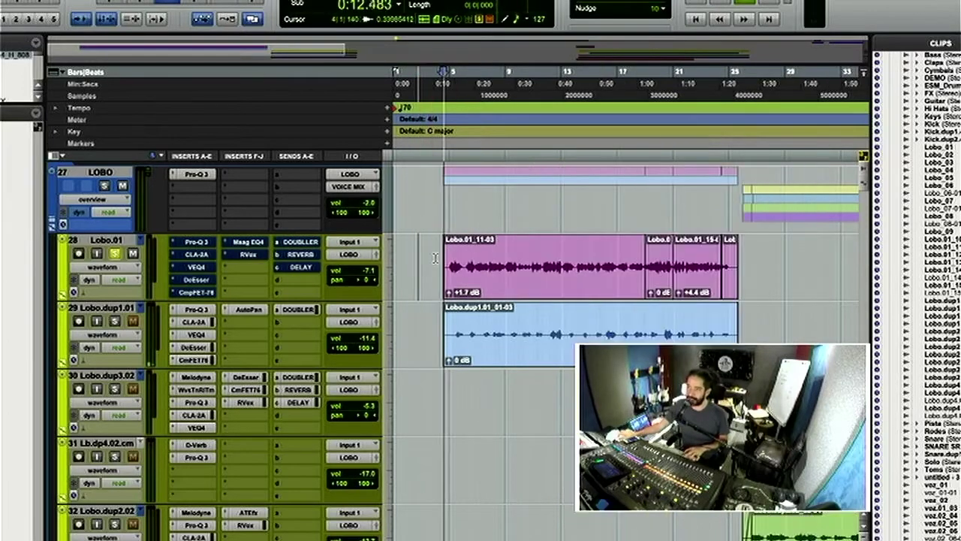
pyautogui.hotkey('ctrl', ']')
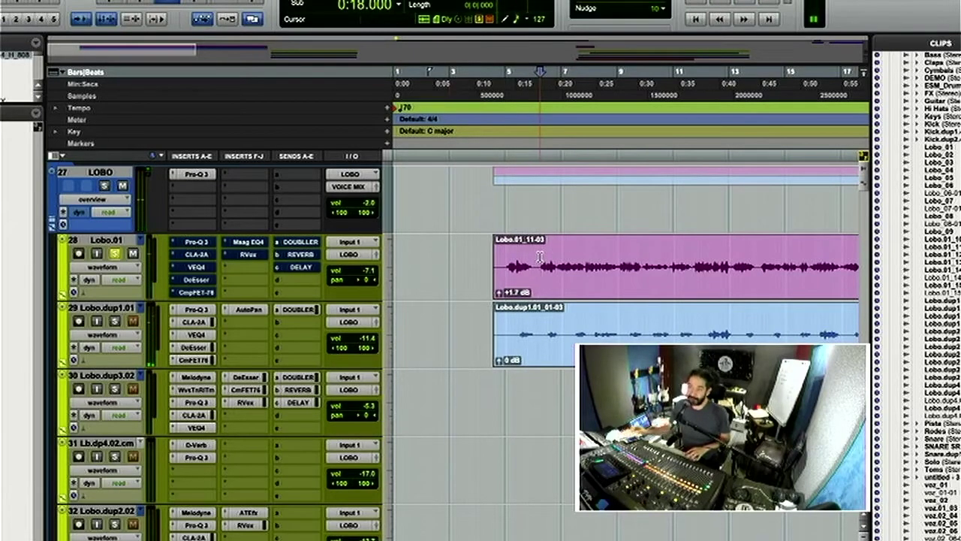
pyautogui.press('space')
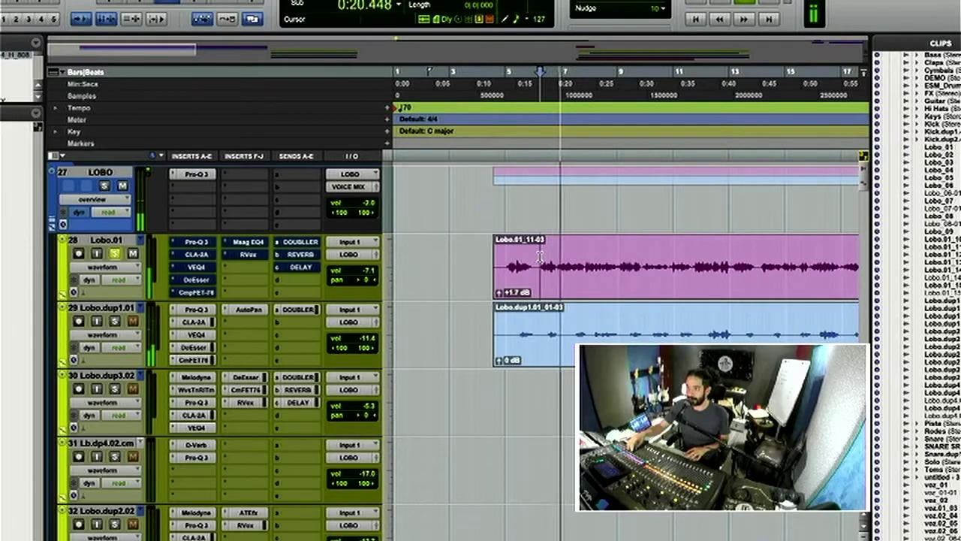
pyautogui.press('space')
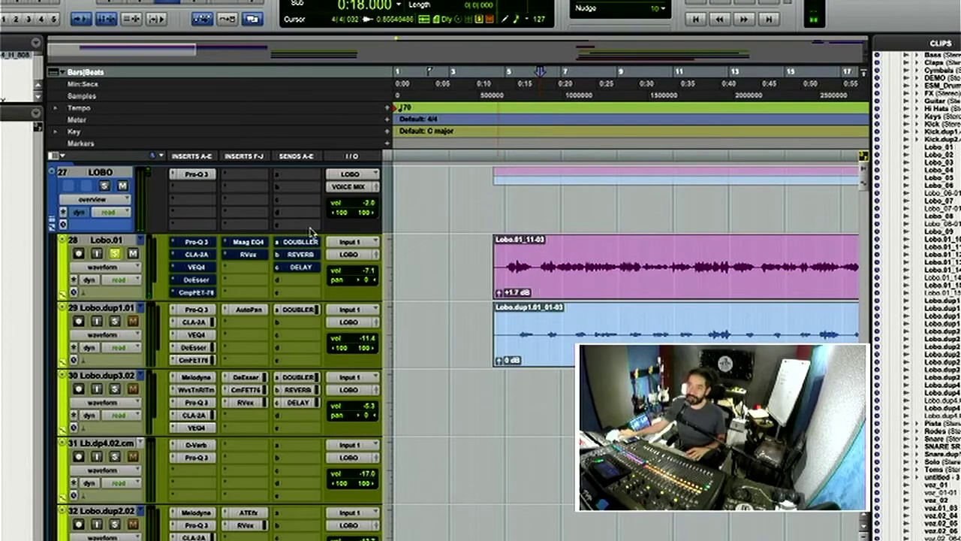
# - Open the Pro-Q 3 insert on Lobo.01, take it out of bypass and move its window clear of the track's controls
pyautogui.click(196, 243)
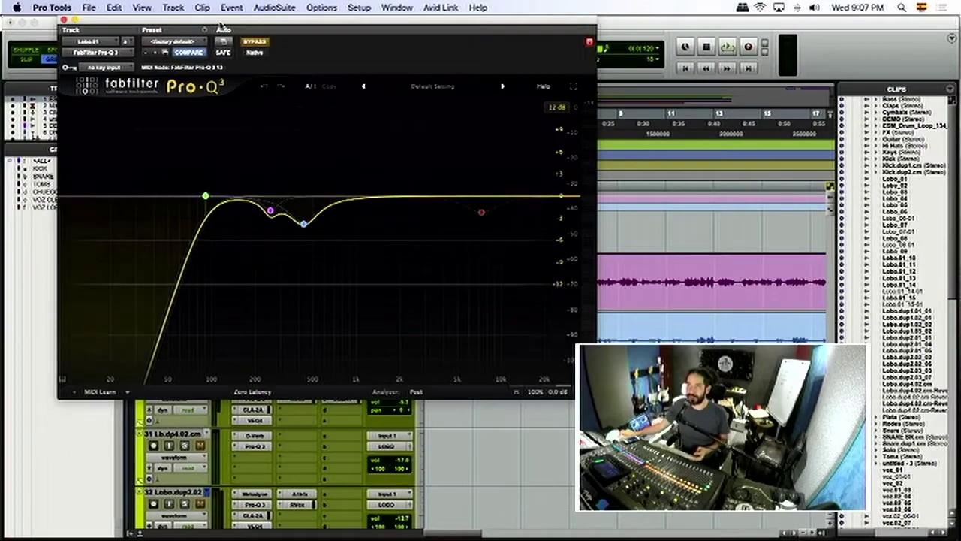
pyautogui.moveTo(158, 78); pyautogui.dragTo(352, 112)
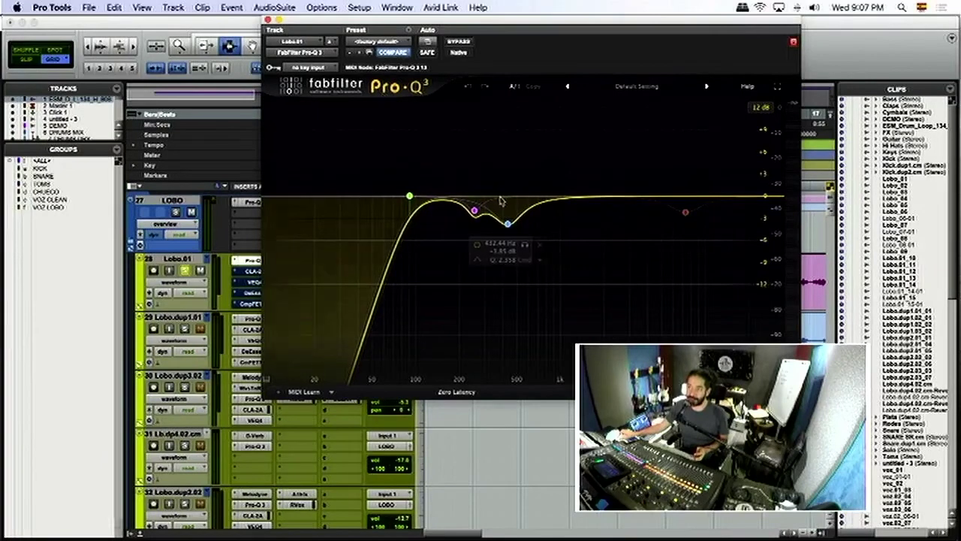
# - Audition the 432 Hz and 254 Hz bands of the Pro-Q 3 in solo during playback, and close the plug-in
pyautogui.click(508, 224)
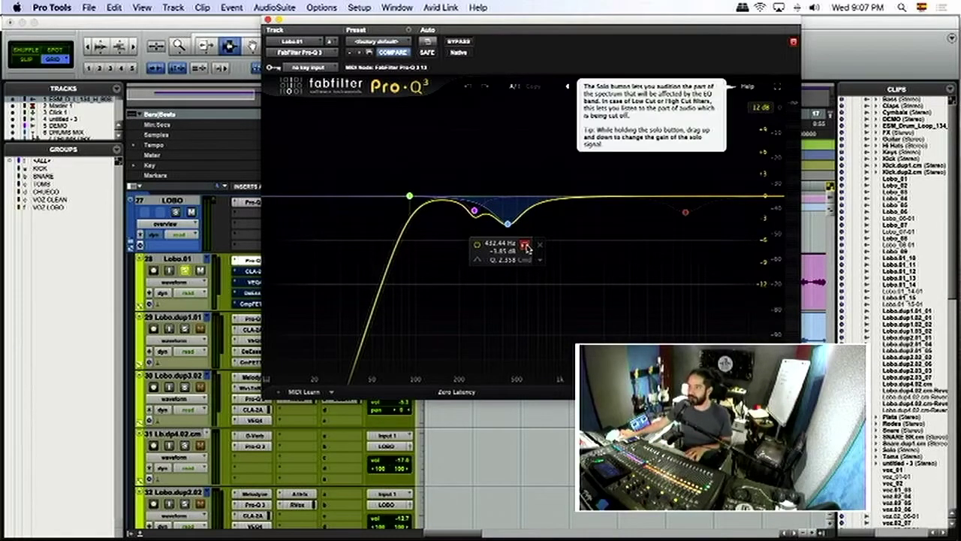
pyautogui.press('space')
pyautogui.click(528, 248)
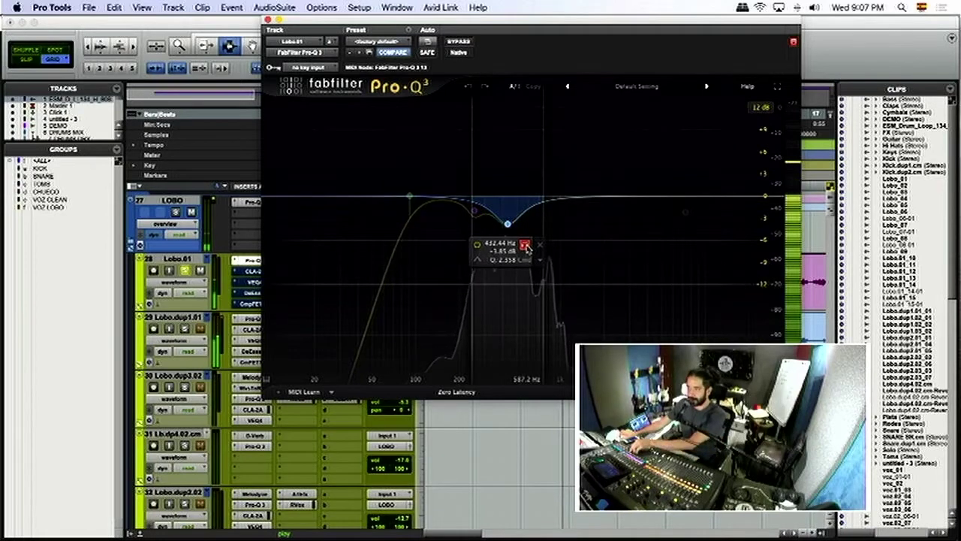
pyautogui.click(528, 248)
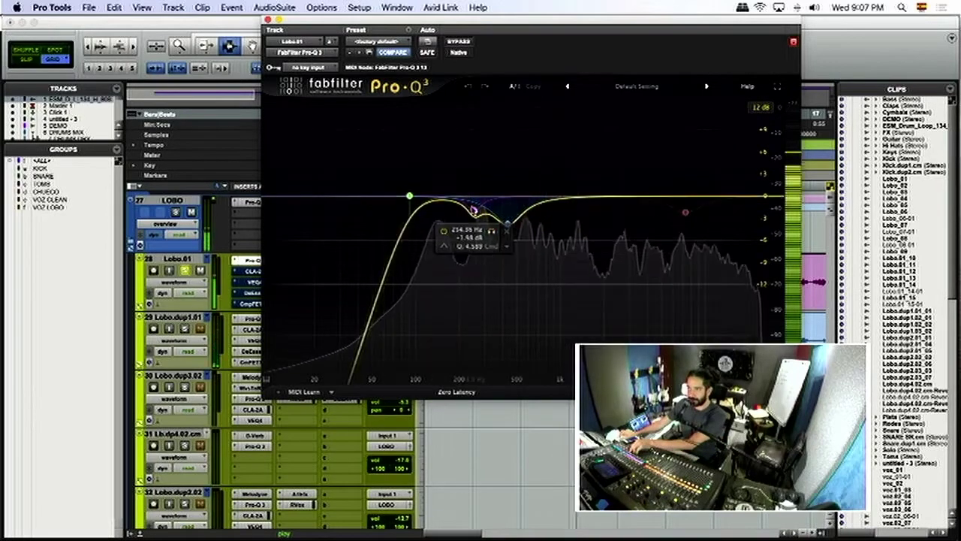
pyautogui.click(492, 231)
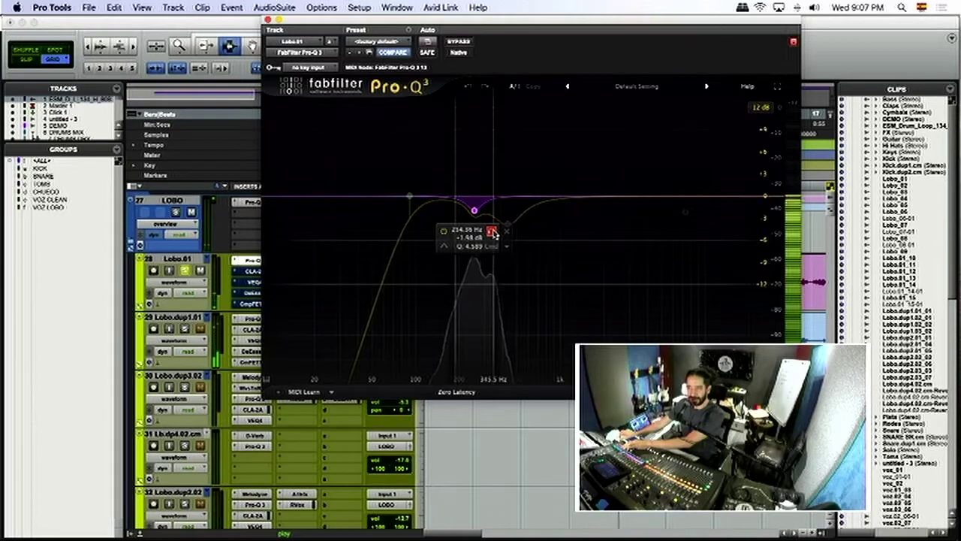
pyautogui.click(492, 232)
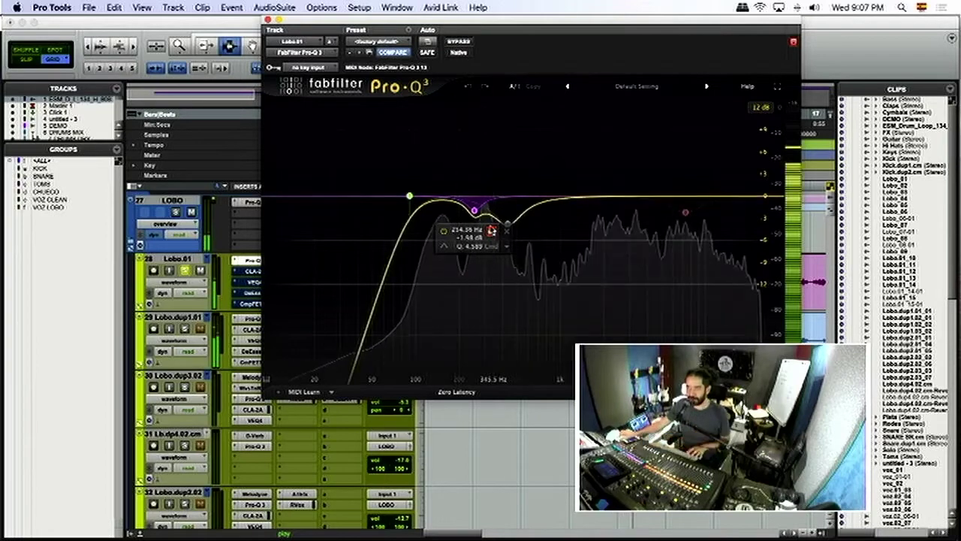
pyautogui.press('space')
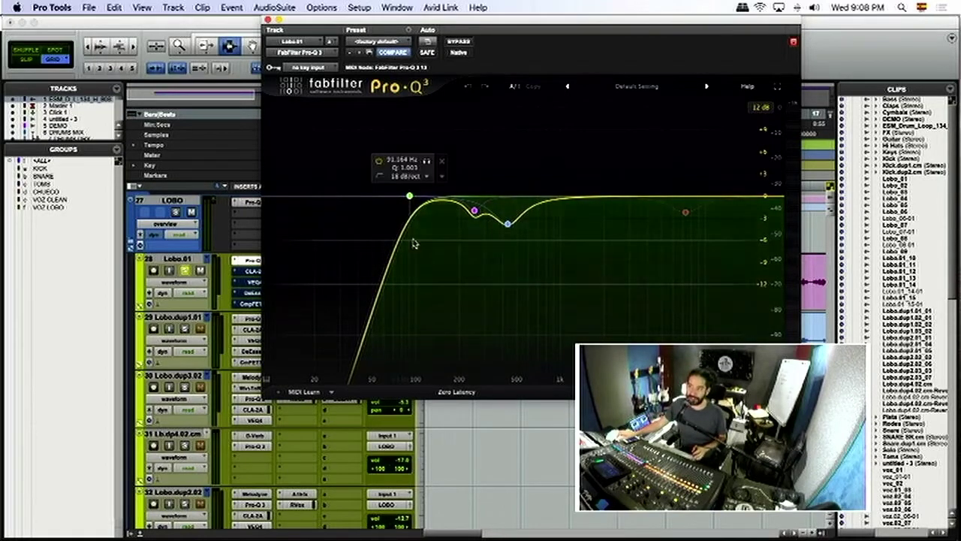
pyautogui.click(268, 19)
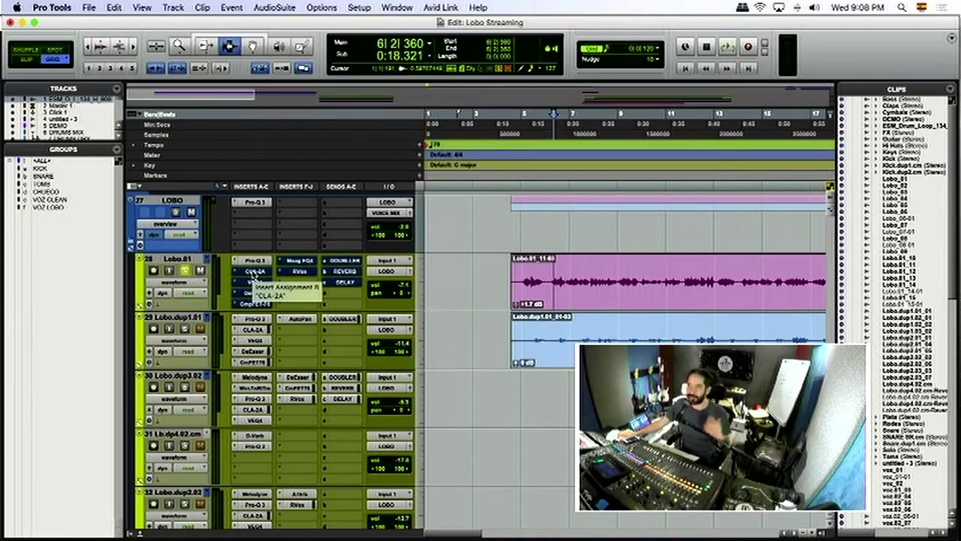
# - Open the CLA-2A compressor on Lobo.01 and take it out of bypass
pyautogui.click(255, 271)
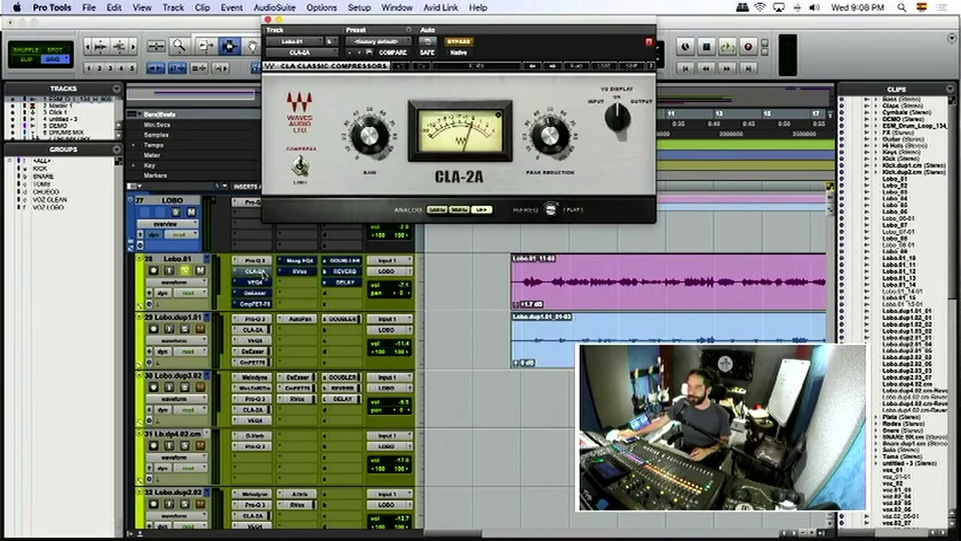
pyautogui.click(460, 42)
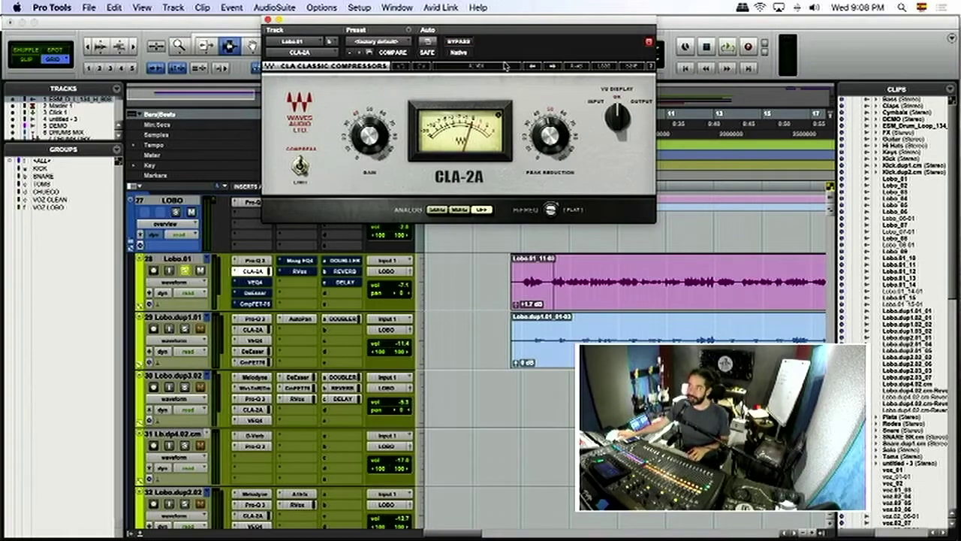
pyautogui.moveTo(511, 45); pyautogui.dragTo(543, 63)
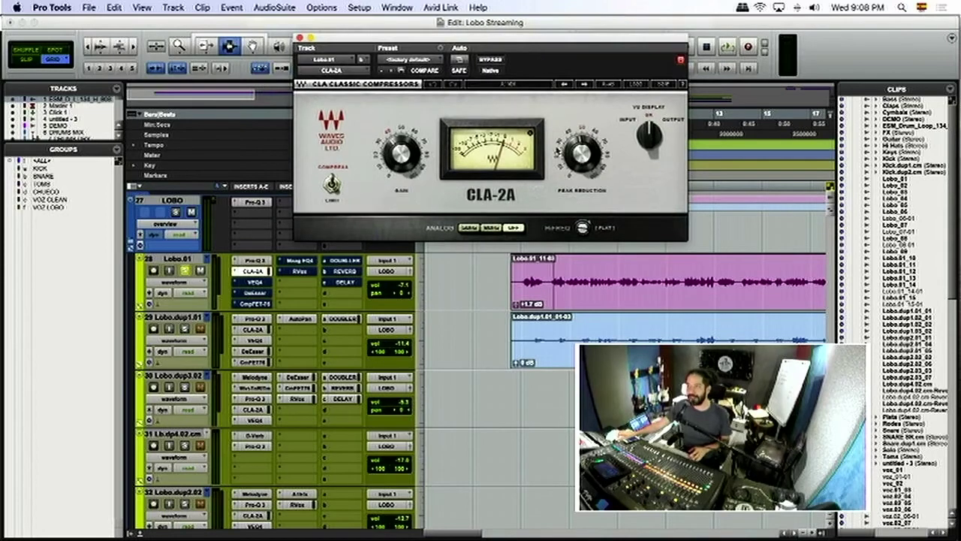
# - Play the Lobo.01 vocal through the CLA-2A and watch the gain reduction on its meter
pyautogui.press('super+bracketleft')
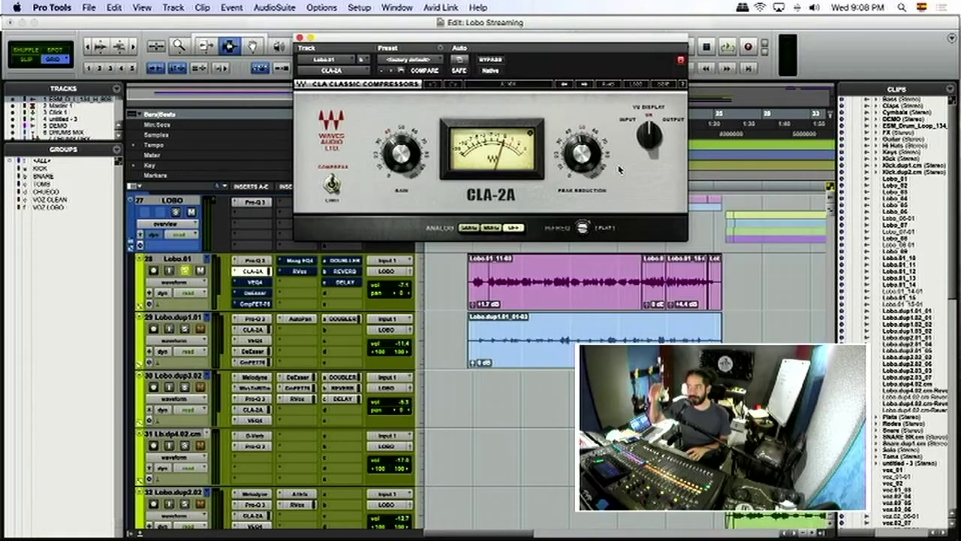
pyautogui.press('super+bracketright')
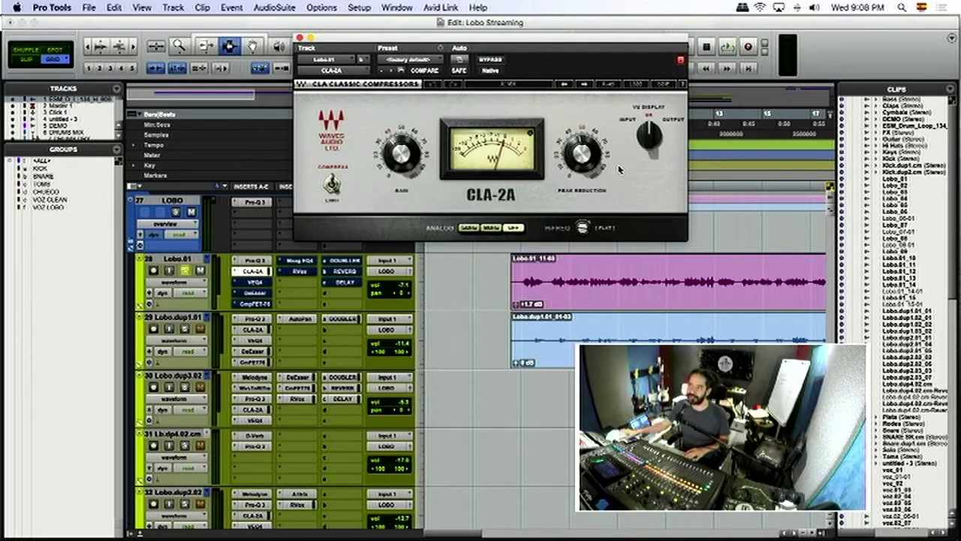
pyautogui.press('space')
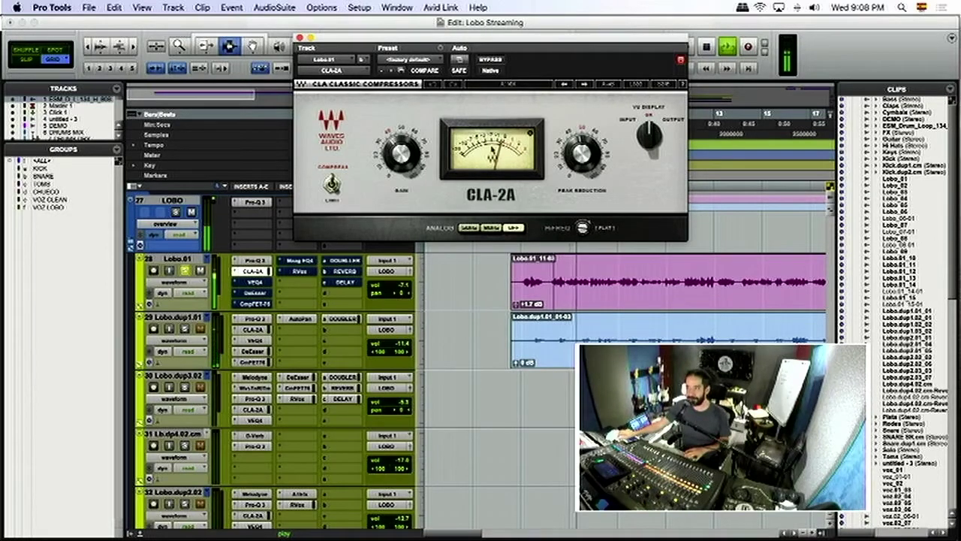
pyautogui.press('super+bracketright')
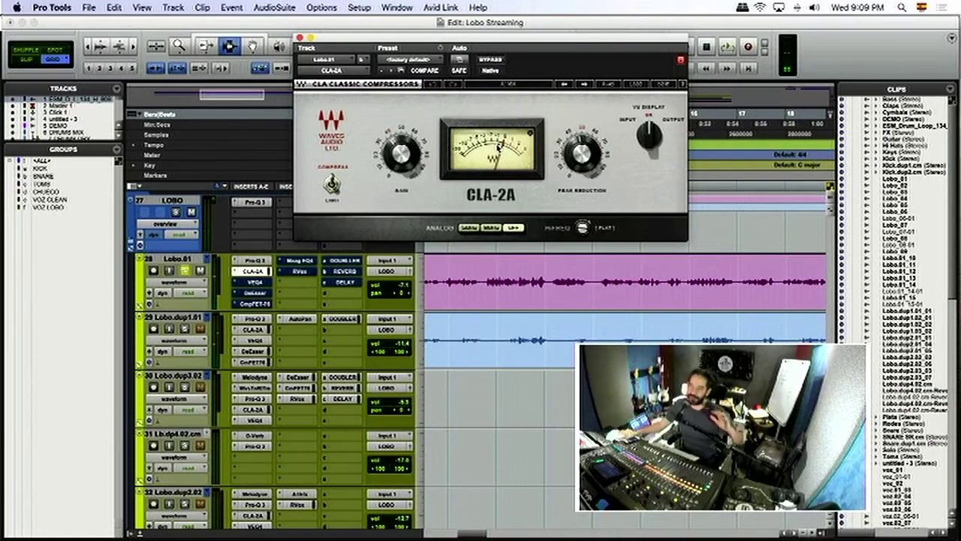
# - Inspect the Lobo.01 waveform up close for level peaks, selecting a short passage around beat 3 of bar 5
pyautogui.scroll(-3, 525, 262)
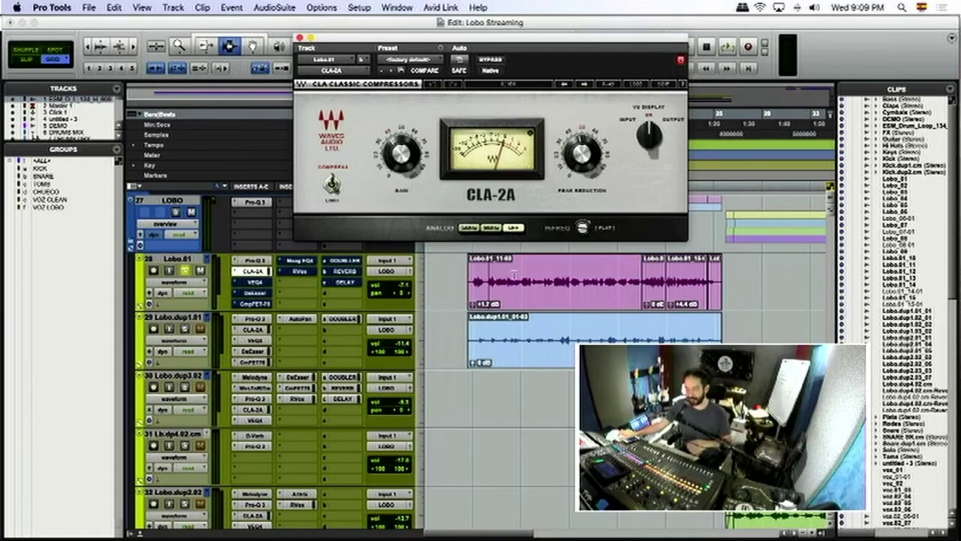
pyautogui.scroll(3, 633, 280)
pyautogui.click(648, 270)
pyautogui.scroll(3, 571, 274)
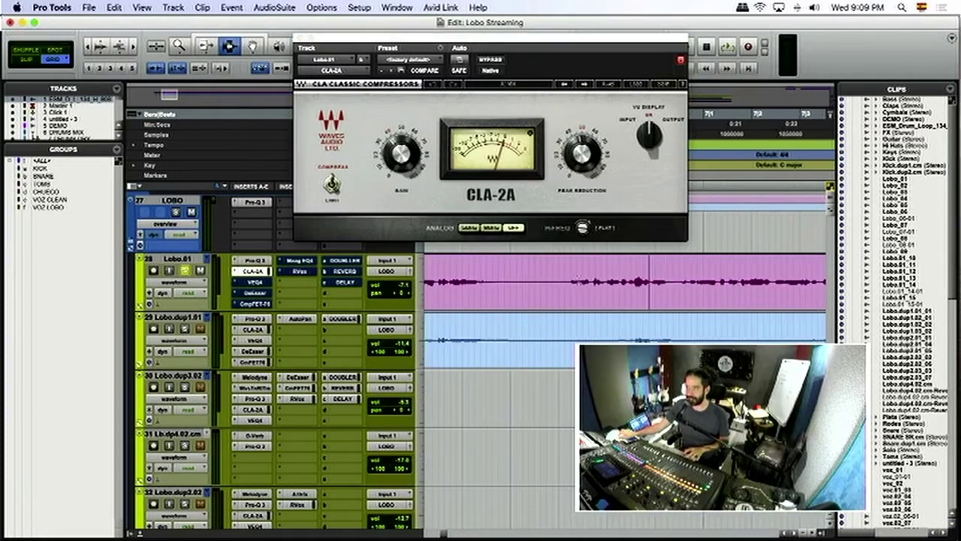
pyautogui.scroll(3, 639, 280)
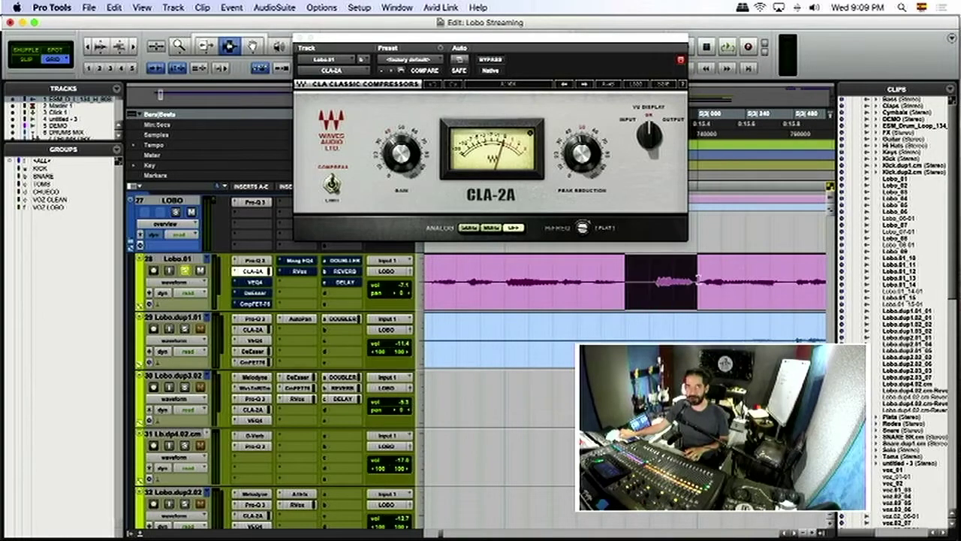
pyautogui.scroll(-2, 638, 278)
pyautogui.scroll(-2, 640, 277)
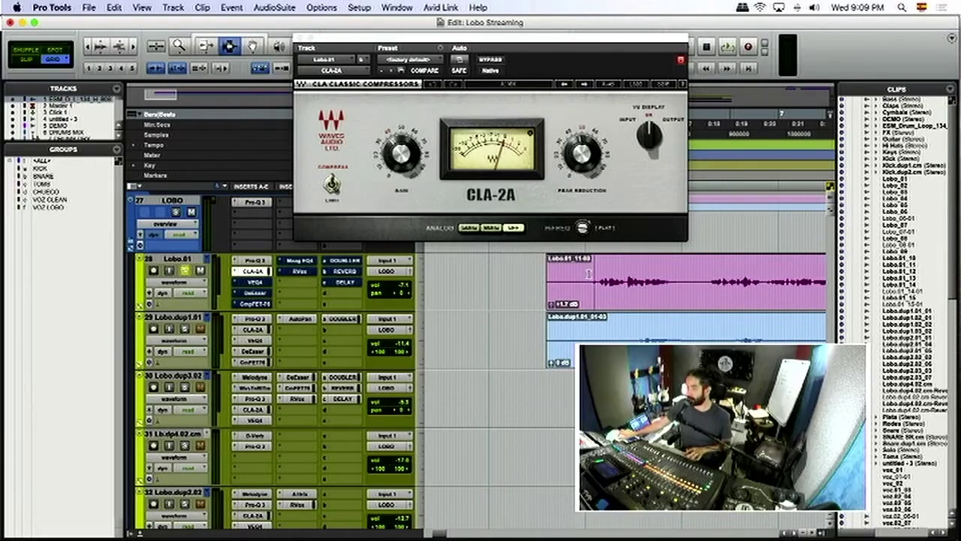
# - Open the VEQ4 equalizer on Lobo.01 with its bypass off and reposition its window above the tracks
pyautogui.click(255, 283)
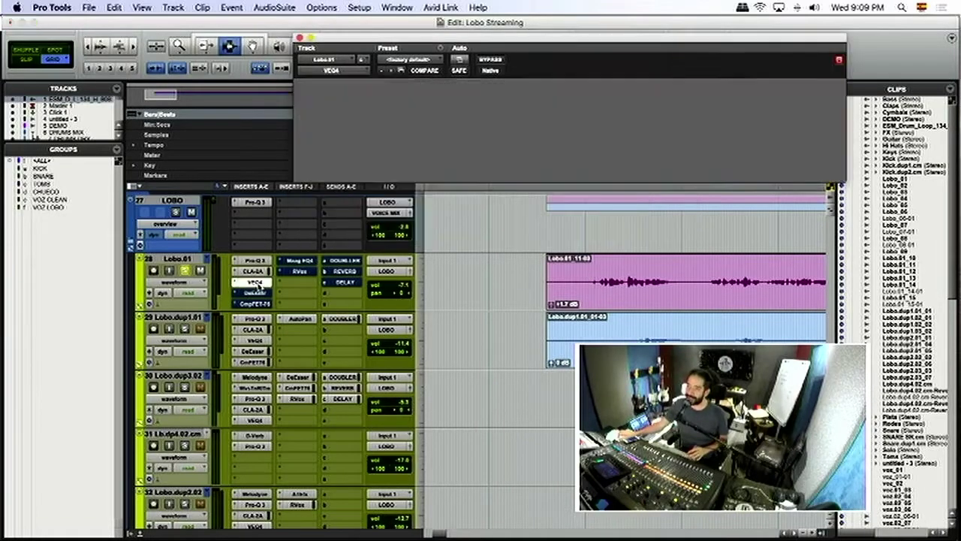
pyautogui.moveTo(504, 39); pyautogui.dragTo(466, 27)
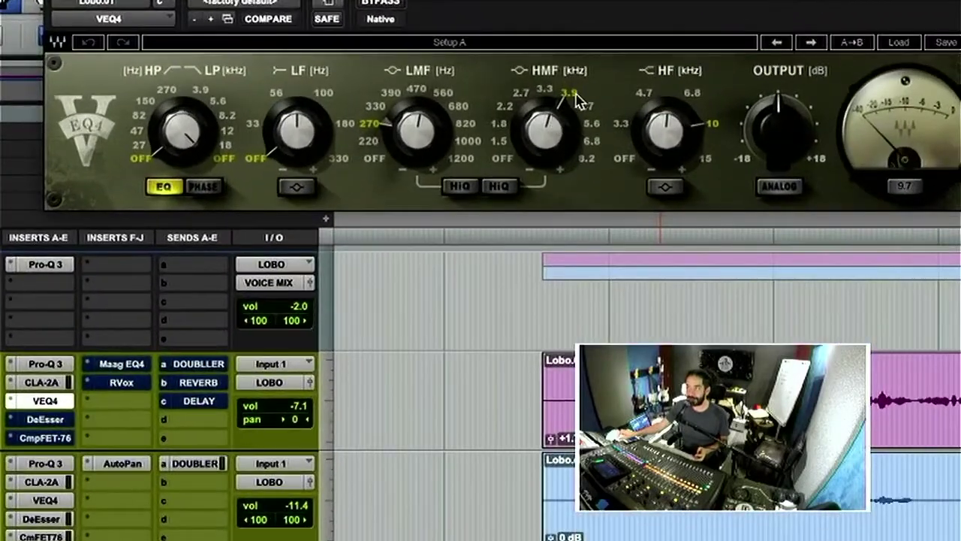
# - Check the VEQ4's HMF and HF settings and compare the Lobo.01 vocal with the equalizer bypassed and active, leaving it active
pyautogui.moveTo(554, 133)
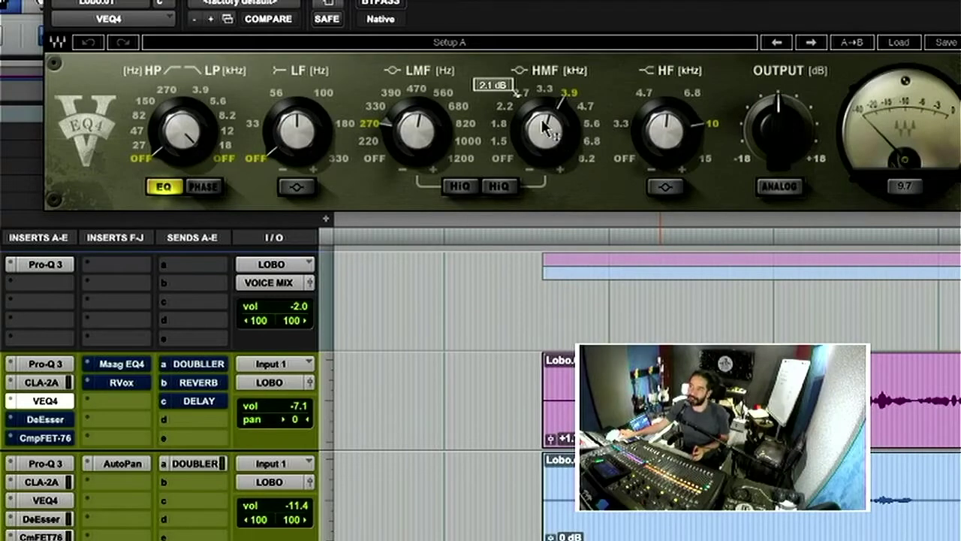
pyautogui.moveTo(664, 133)
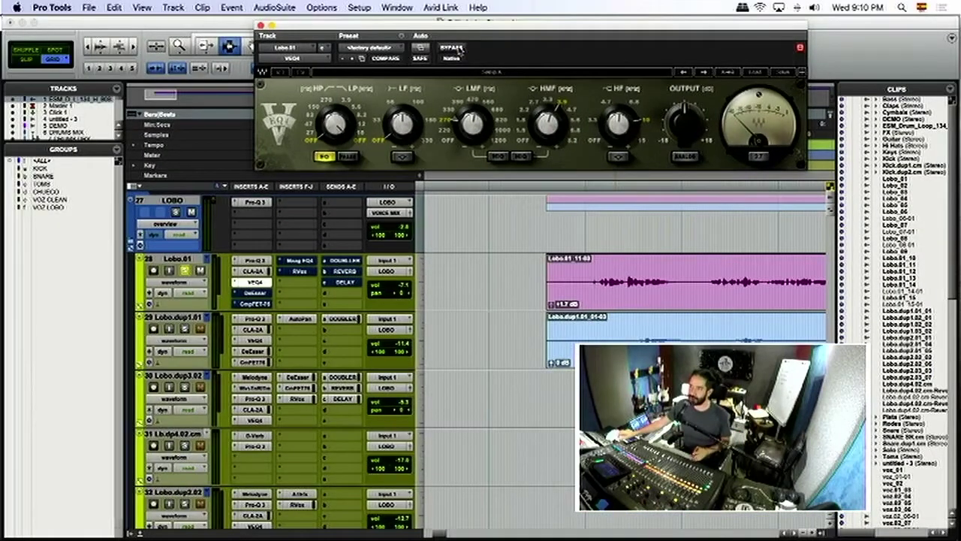
pyautogui.click(451, 47)
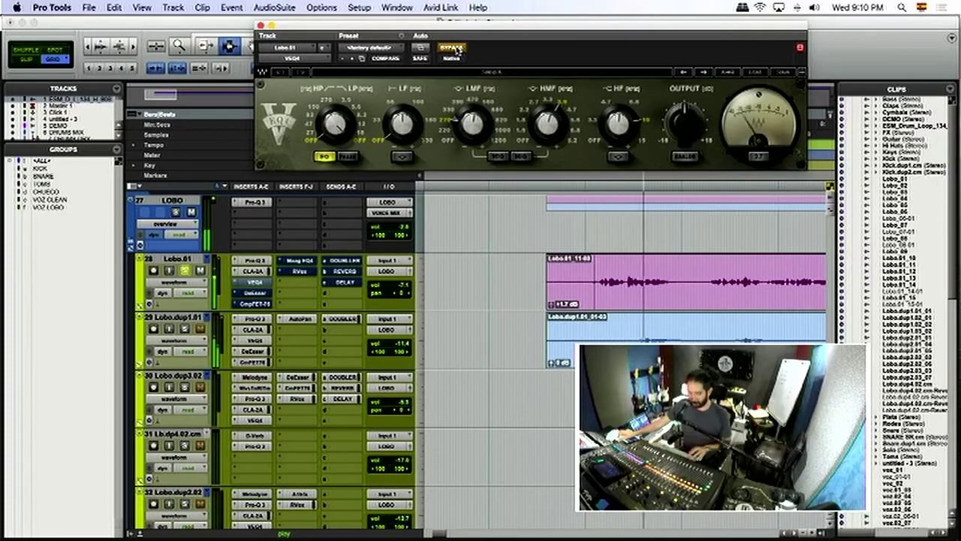
pyautogui.press('r')
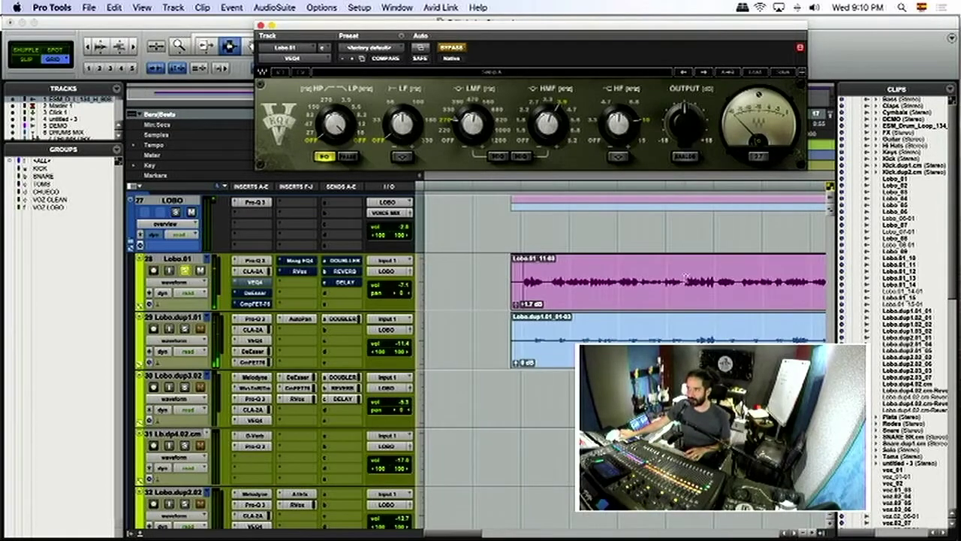
pyautogui.click(456, 50)
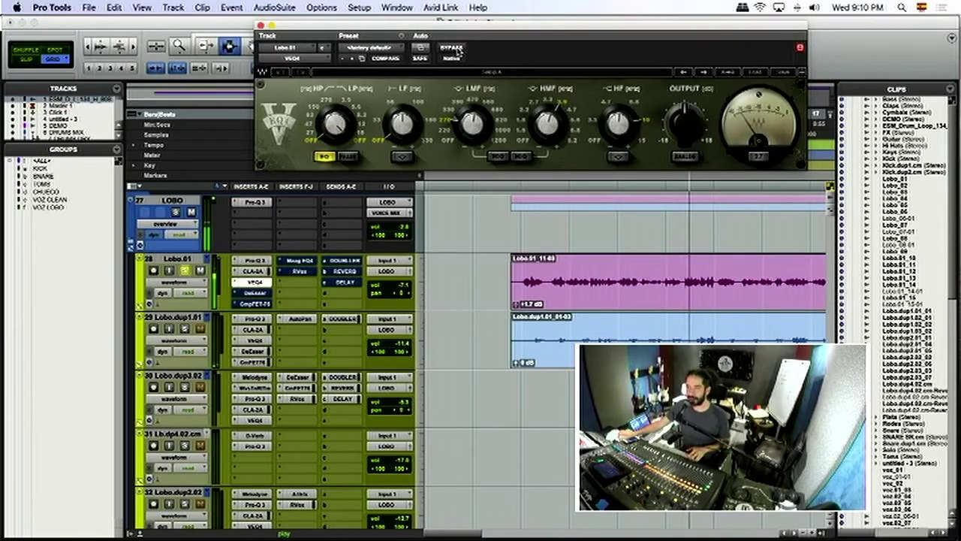
pyautogui.click(451, 48)
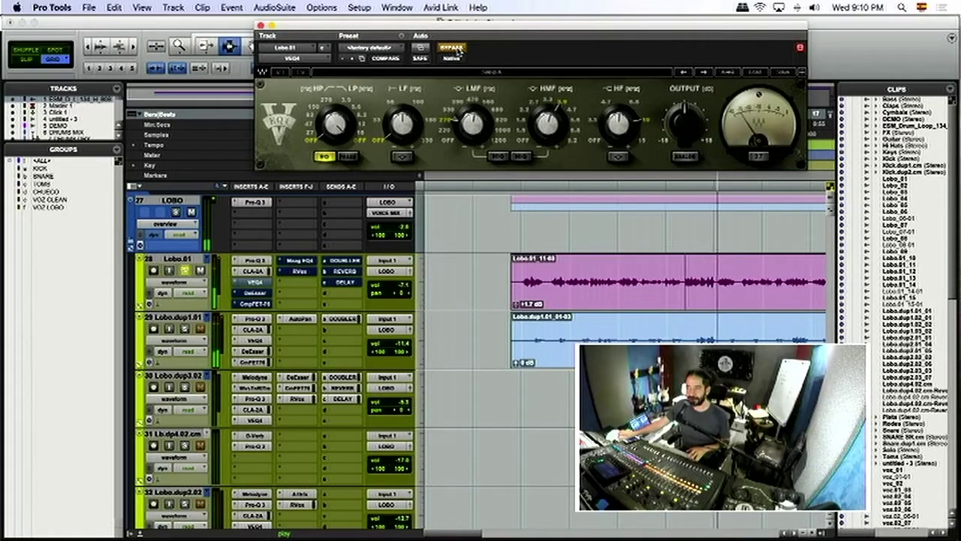
pyautogui.click(453, 48)
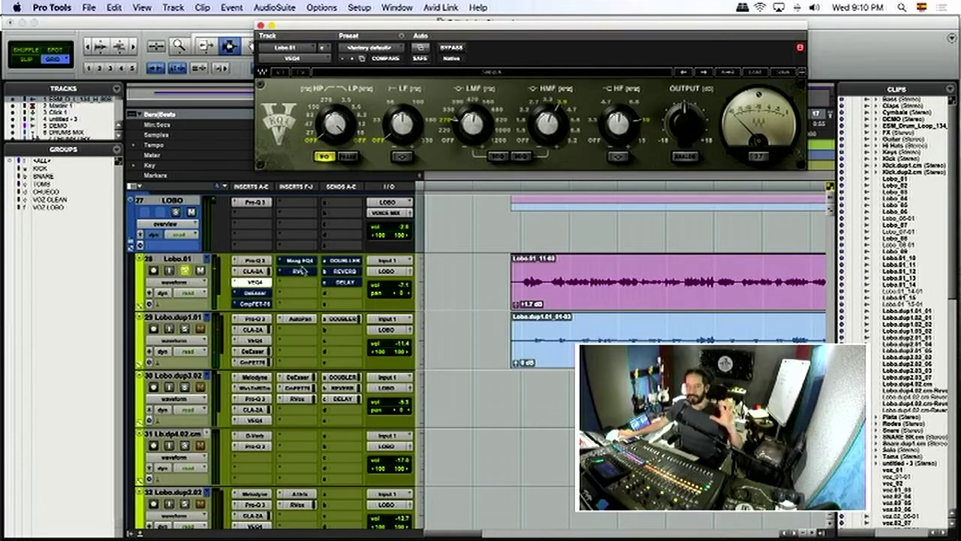
# - Open the DeEsser on Lobo.01 with its bypass off and play the vocal through it
pyautogui.click(254, 299)
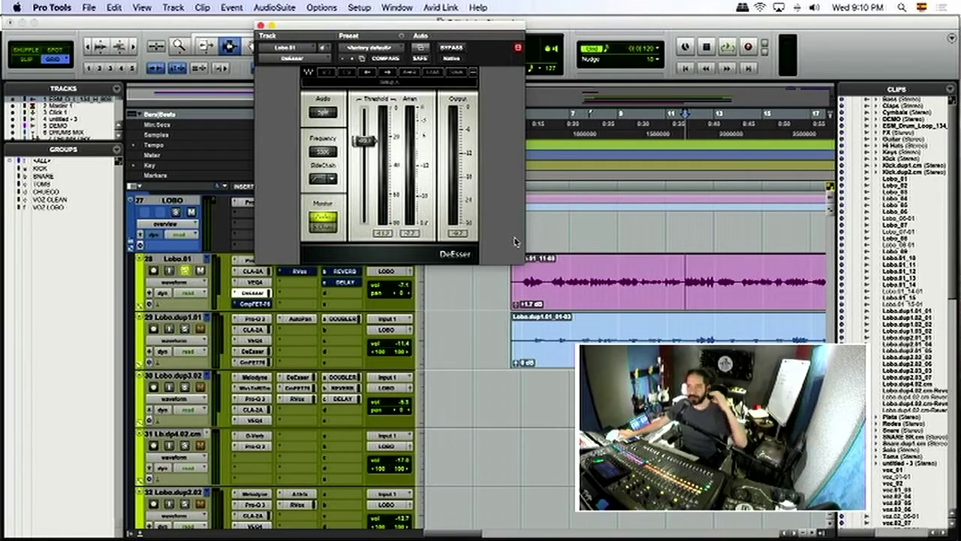
pyautogui.press('space')
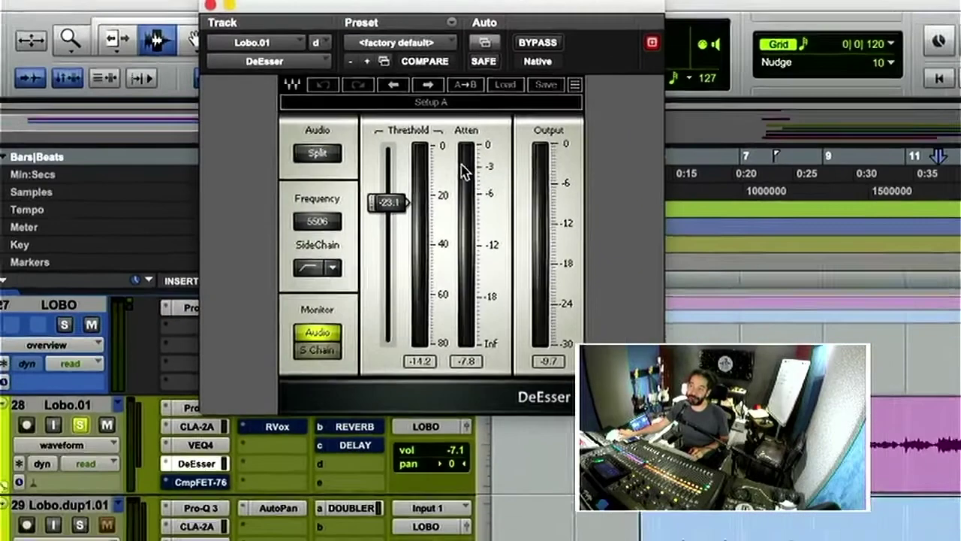
pyautogui.press('space')
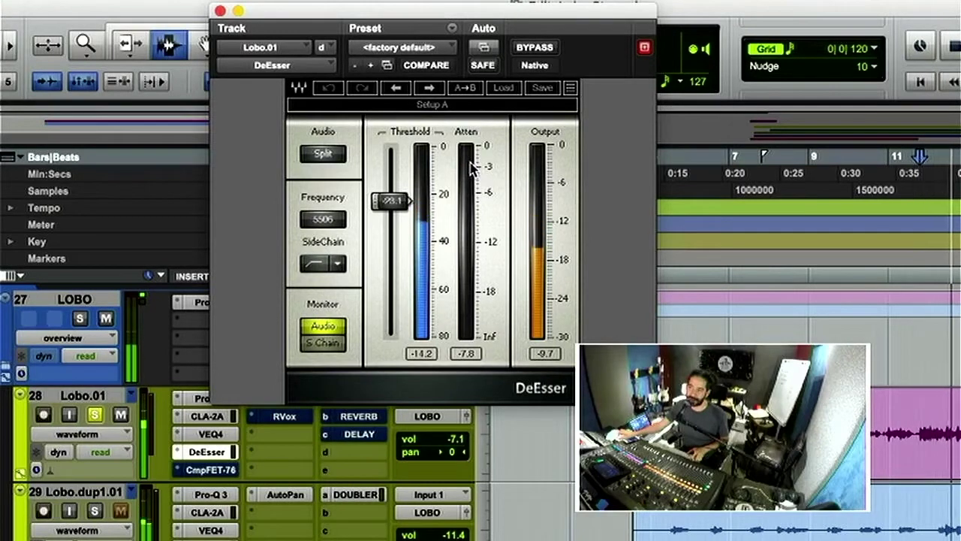
# - Compare the vocal with the DeEsser bypassed and active, leave it active and close its window
pyautogui.click(541, 50)
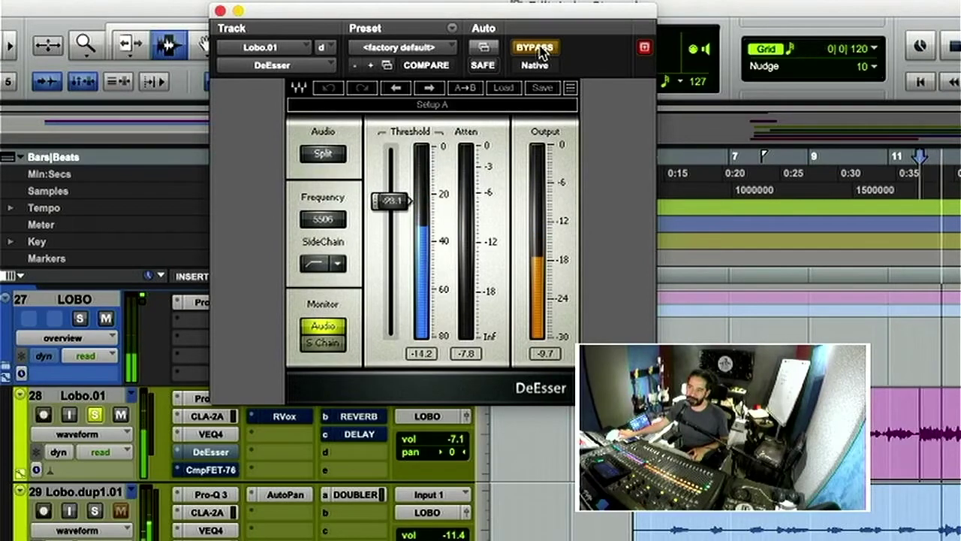
pyautogui.press('space')
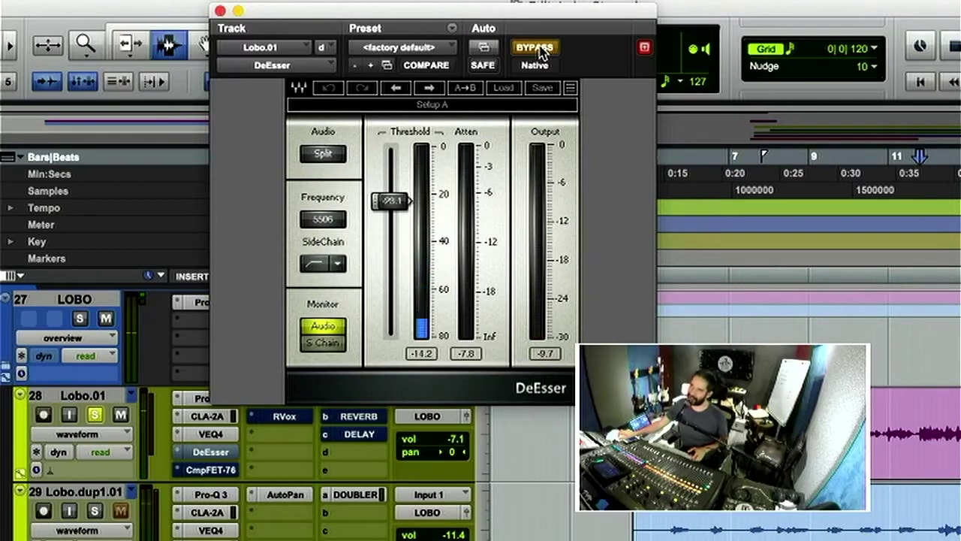
pyautogui.click(541, 50)
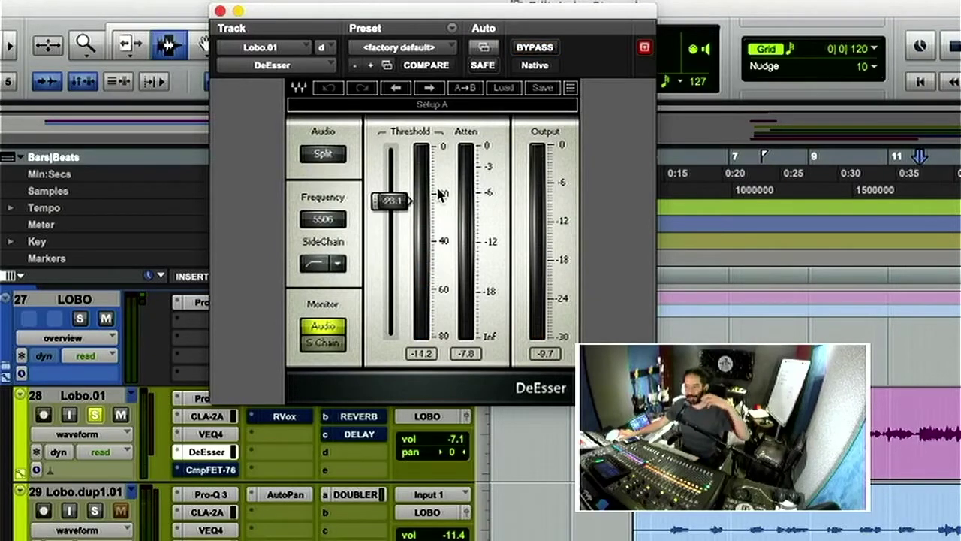
pyautogui.click(220, 10)
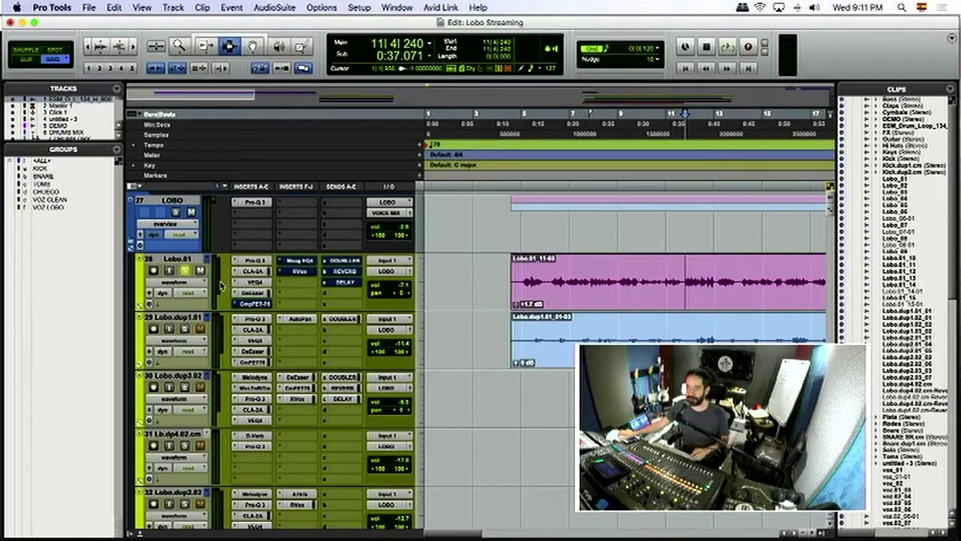
# - Open the Comp FET-76 on Lobo.01 with its bypass off and expand its advanced sidechain controls to examine Time Warp
pyautogui.click(259, 304)
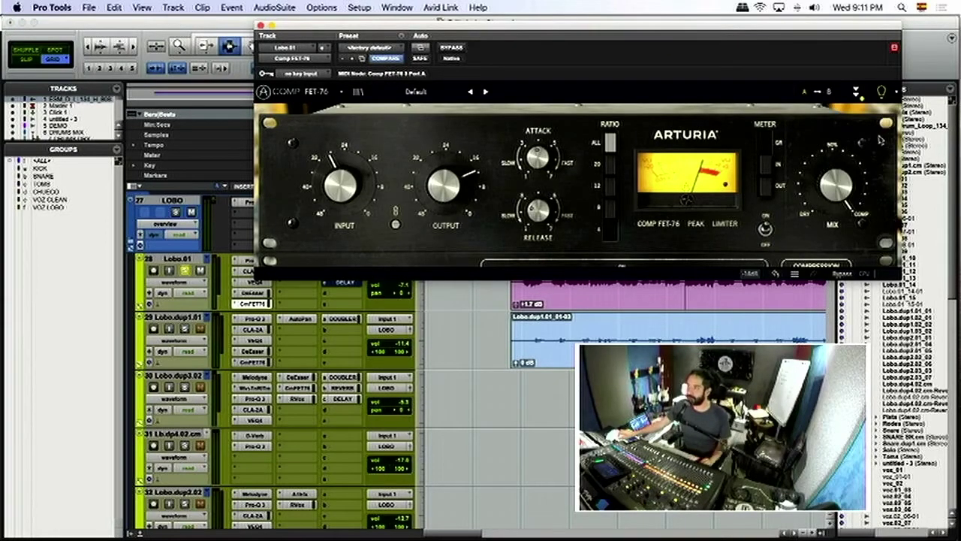
pyautogui.click(856, 92)
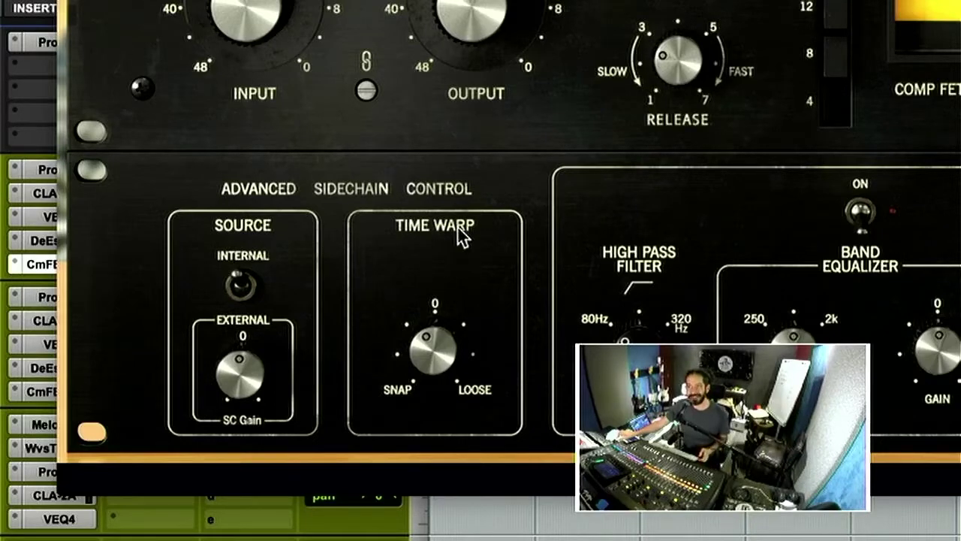
pyautogui.moveTo(425, 345)
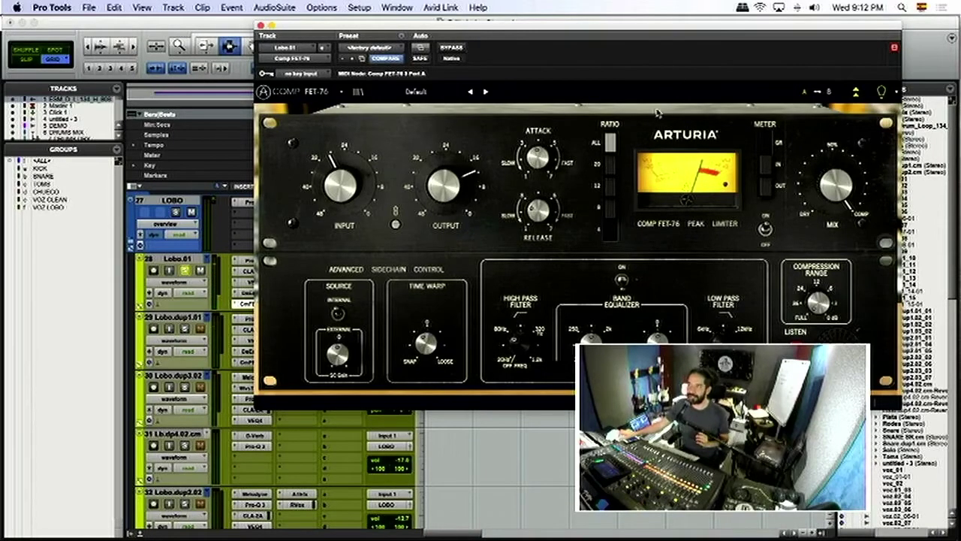
pyautogui.moveTo(632, 27); pyautogui.dragTo(590, 29)
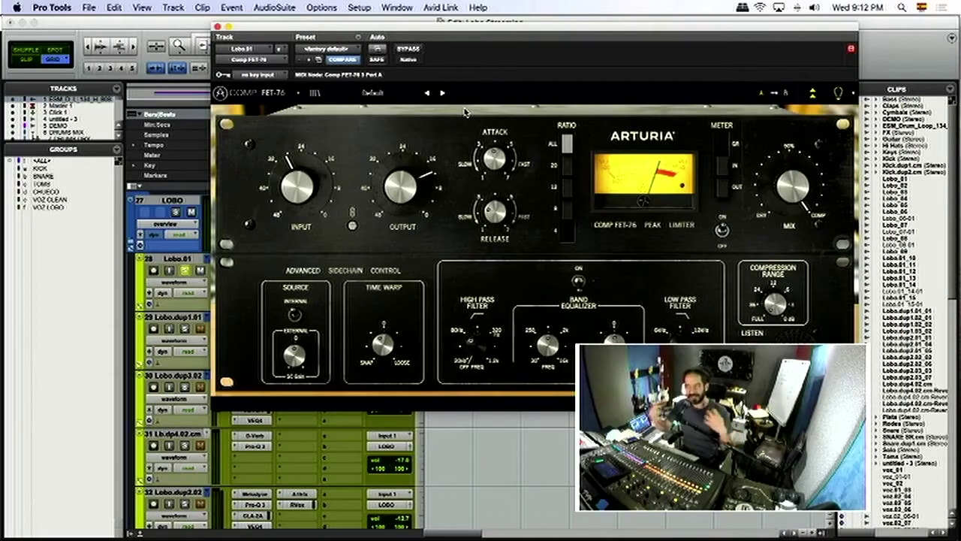
# - Compare the Lobo.01 vocal with the Comp FET-76 bypassed and active during playback, leaving it active
pyautogui.click(409, 49)
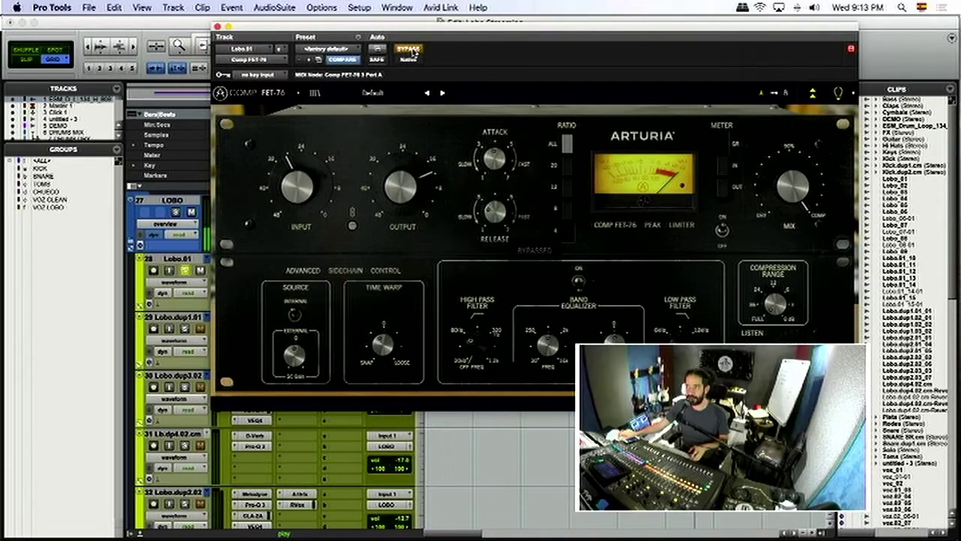
pyautogui.click(410, 50)
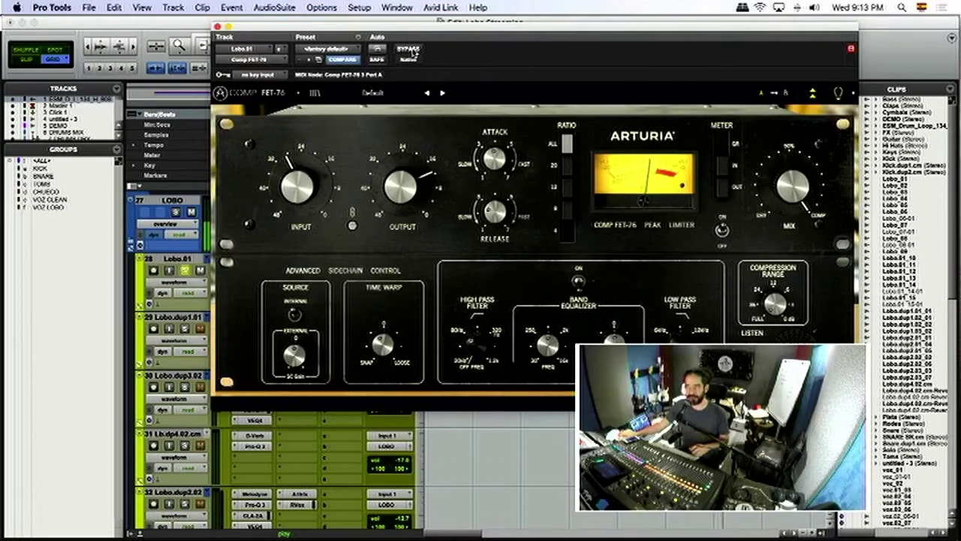
pyautogui.click(410, 50)
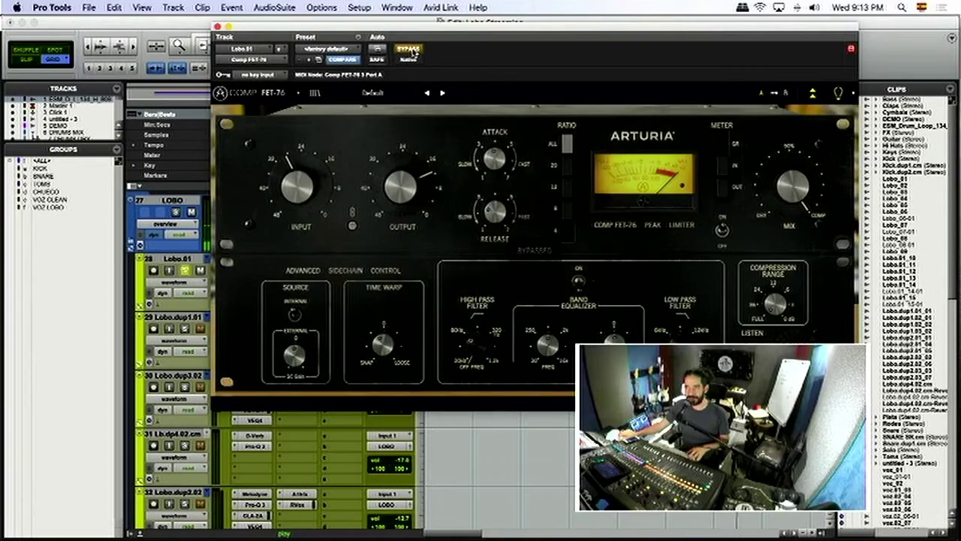
pyautogui.click(410, 51)
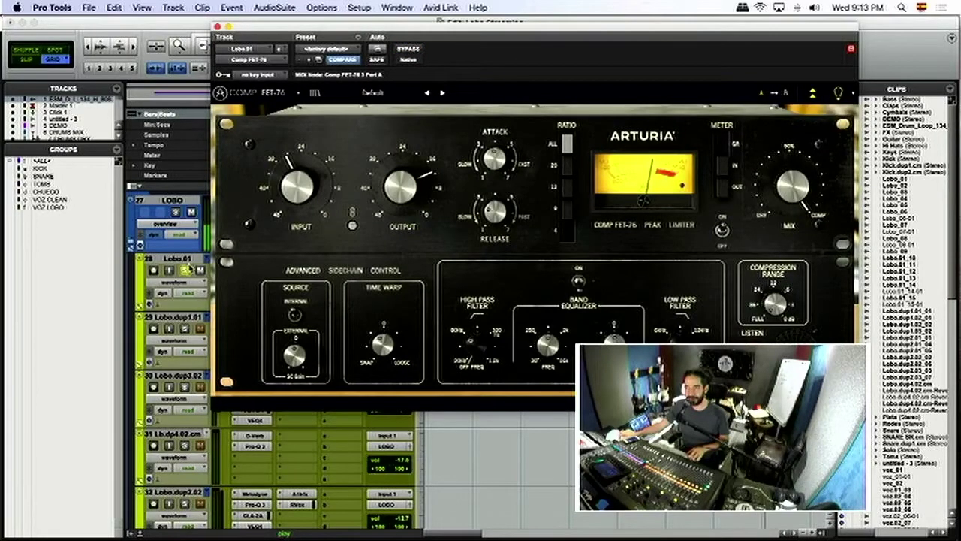
# - Listen to Lobo.01 in the full mix by briefly unsoloing it, solo it again and close the Comp FET-76
pyautogui.click(186, 272)
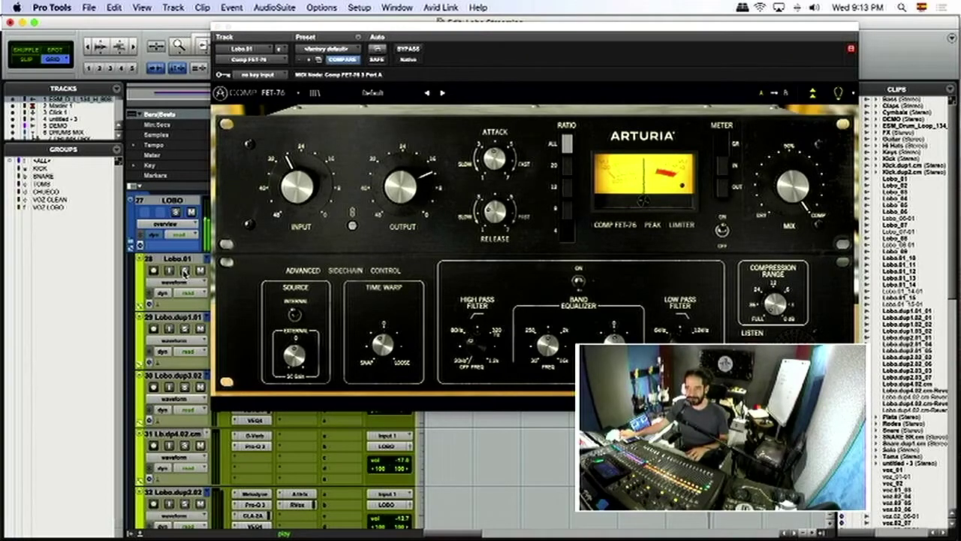
pyautogui.click(184, 272)
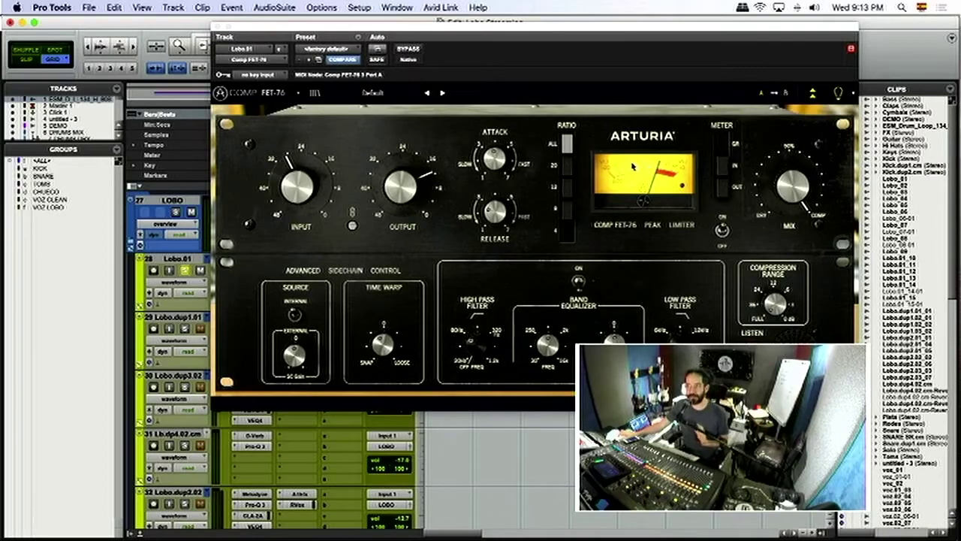
pyautogui.click(217, 26)
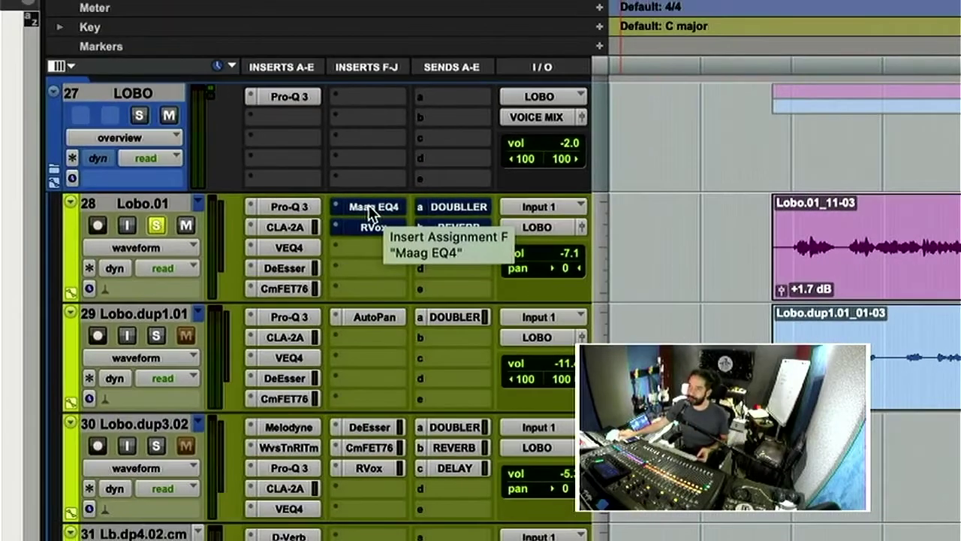
# - Open the Maag EQ4 on Lobo.01 with its bypass off and move its window clear of the transport and timeline ruler
pyautogui.click(368, 205)
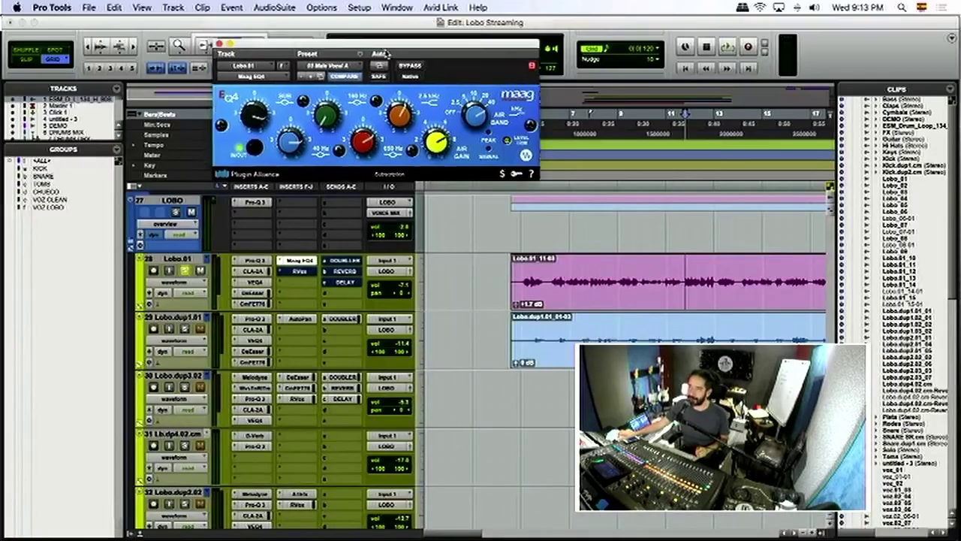
pyautogui.moveTo(383, 29); pyautogui.dragTo(404, 139)
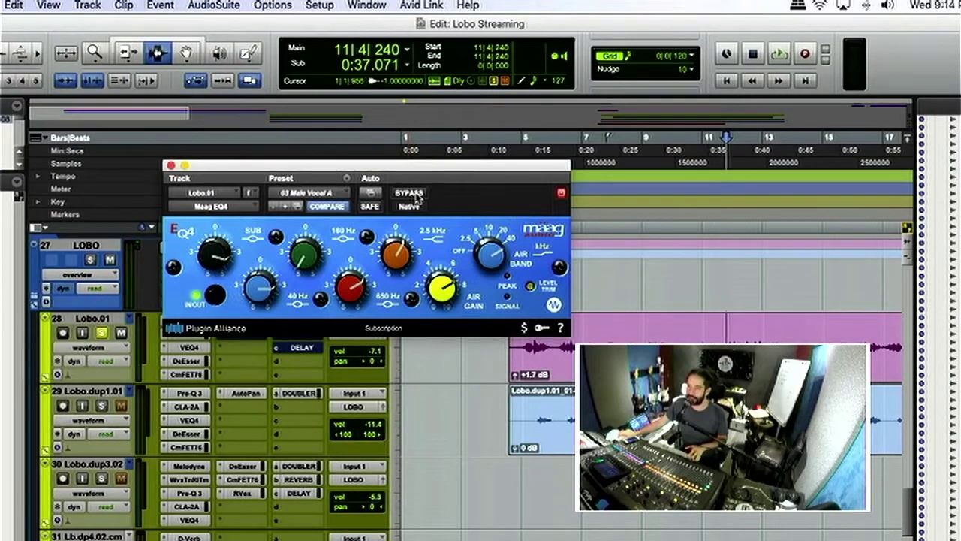
# - Play the Lobo.01 vocal and compare it with the Maag EQ4 bypassed and active, leaving it active
pyautogui.press('space')
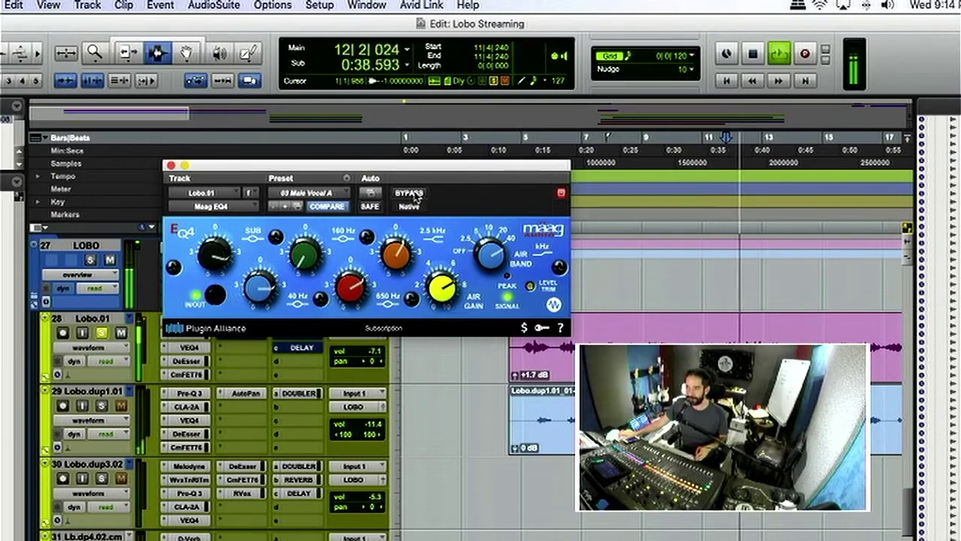
pyautogui.click(411, 193)
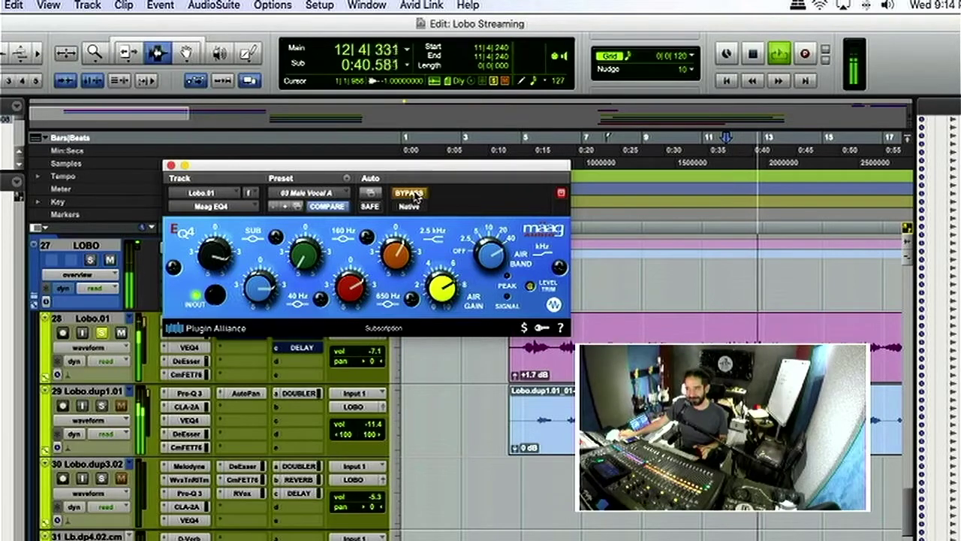
pyautogui.click(413, 194)
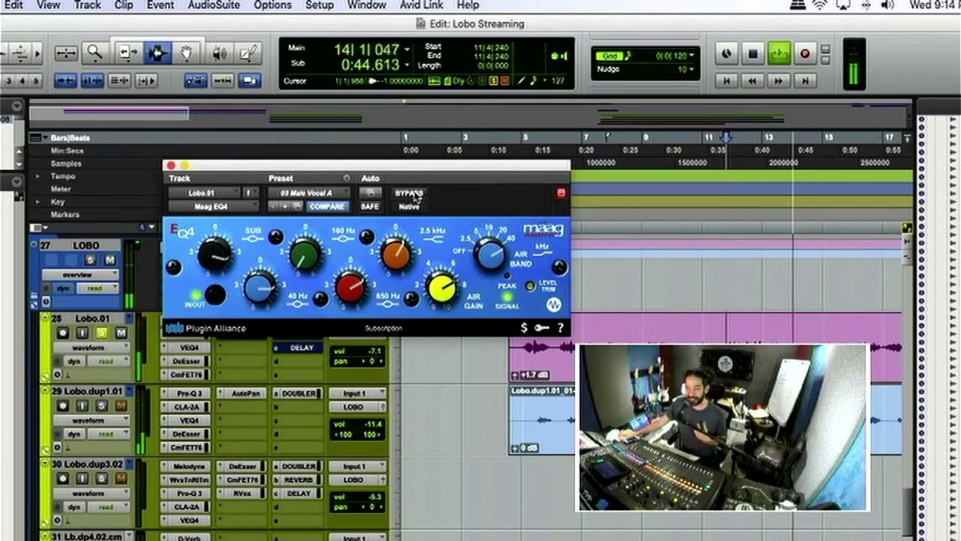
pyautogui.click(413, 194)
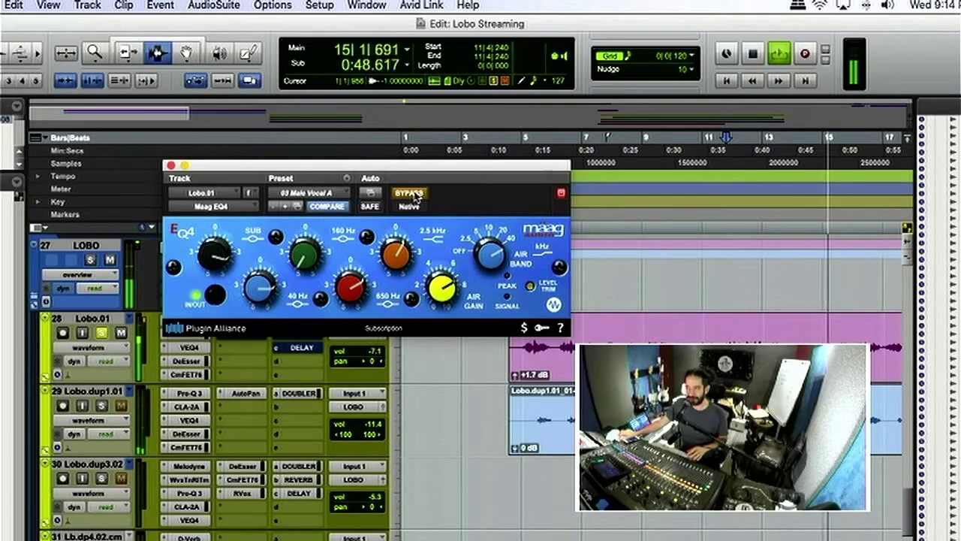
pyautogui.click(413, 194)
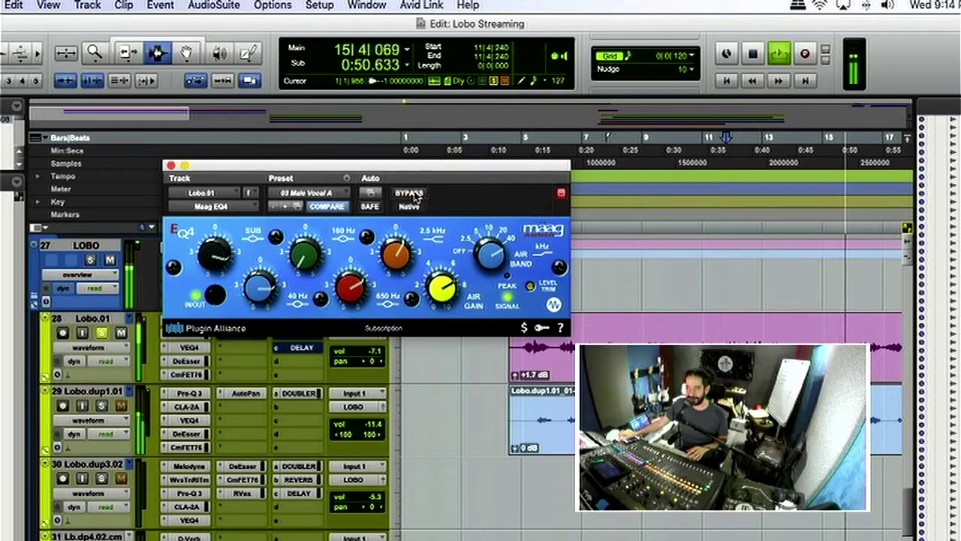
pyautogui.press('space')
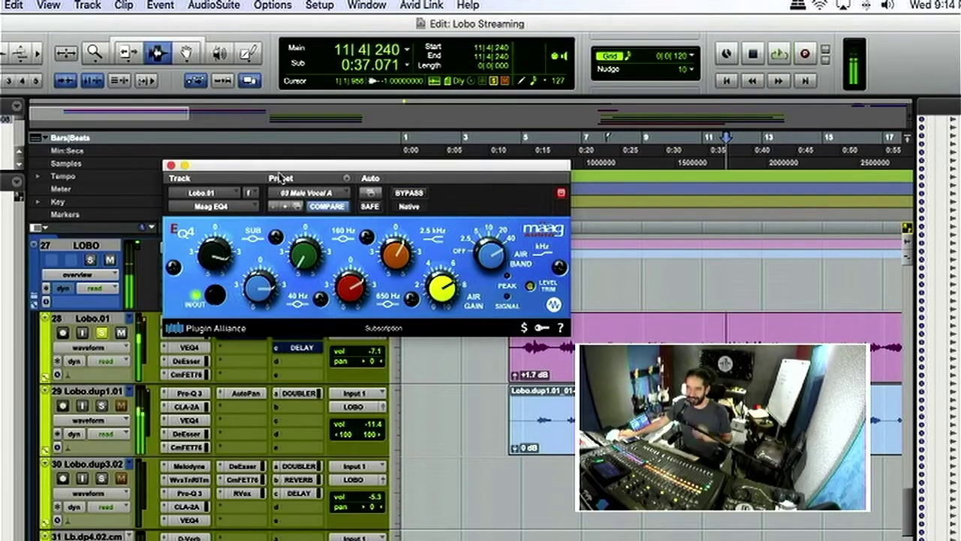
# - Play the Lobo.01 vocal from near the end of bar 15 with the Maag EQ4 active, and close the plug-in
pyautogui.click(850, 336)
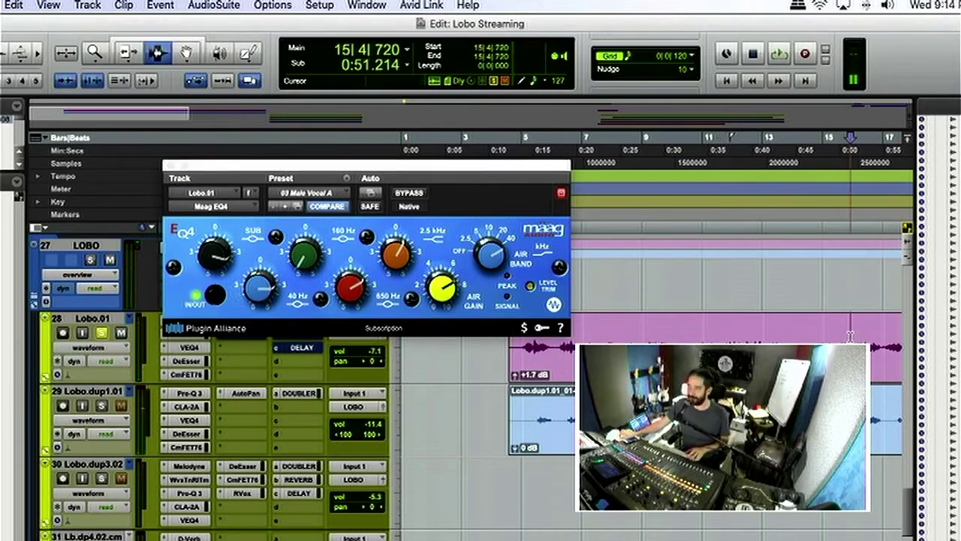
pyautogui.press('space')
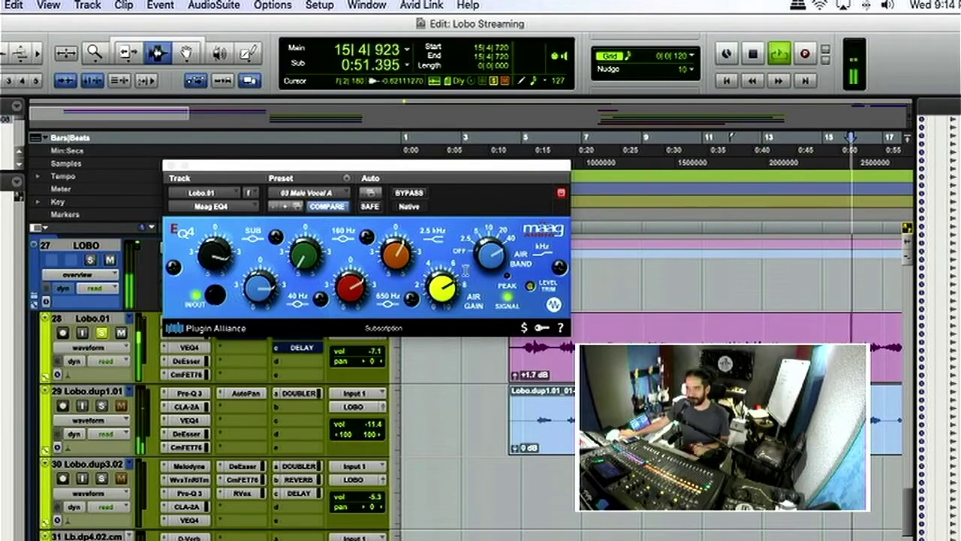
pyautogui.press('space')
pyautogui.click(171, 165)
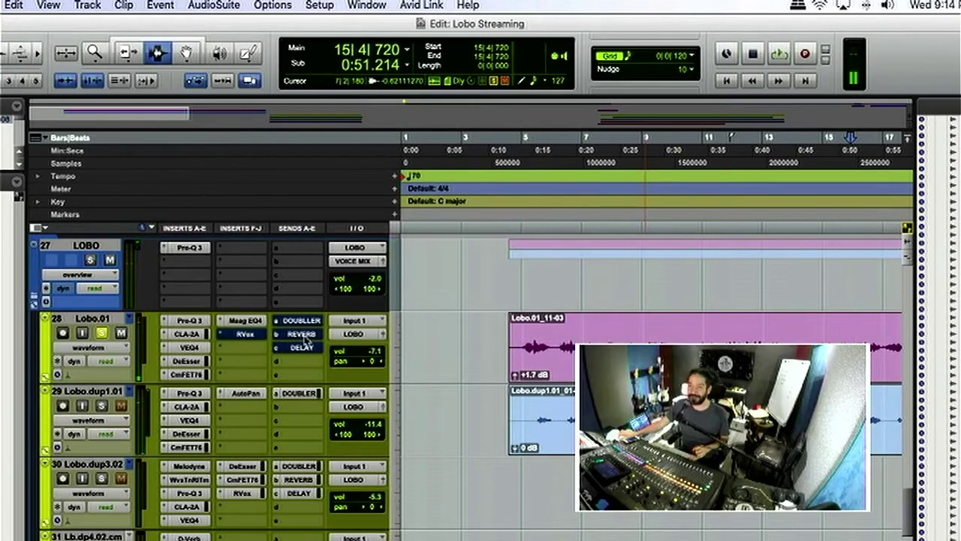
# - Play the full mix from bar 15 with Lobo.01 unsoloed during playback
pyautogui.press('space')
pyautogui.click(101, 333)
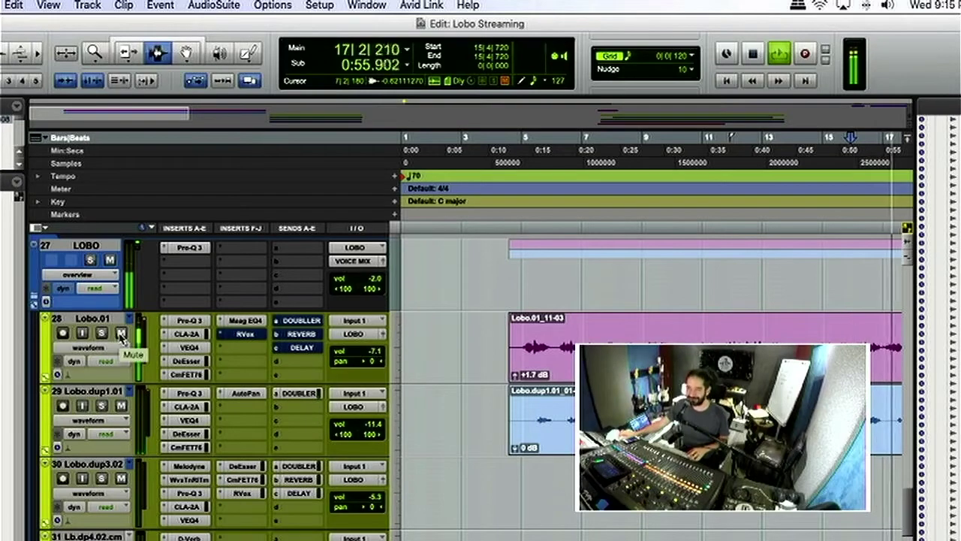
pyautogui.press('space')
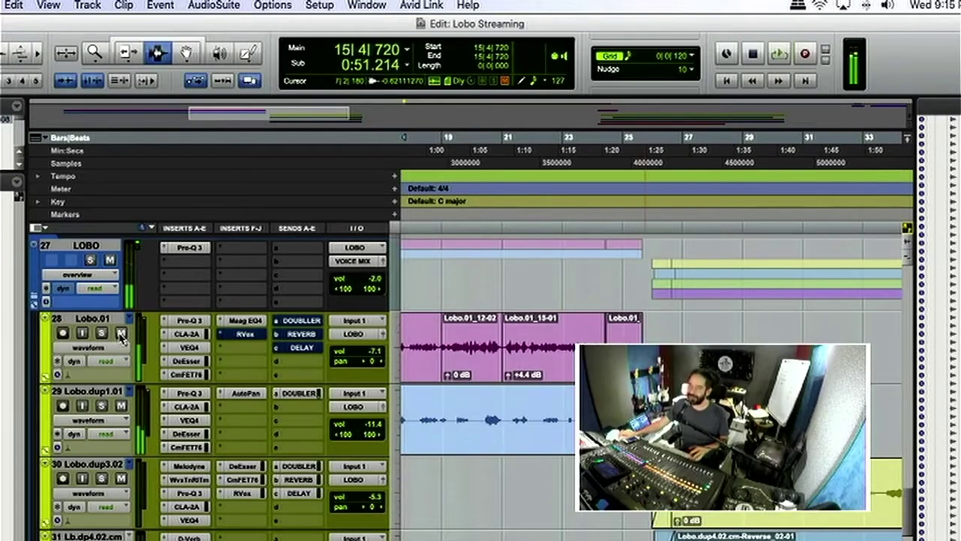
# - Solo Lobo.01 again and open its RVox with the bypass off, moving its window up clear of the track controls
pyautogui.click(245, 337)
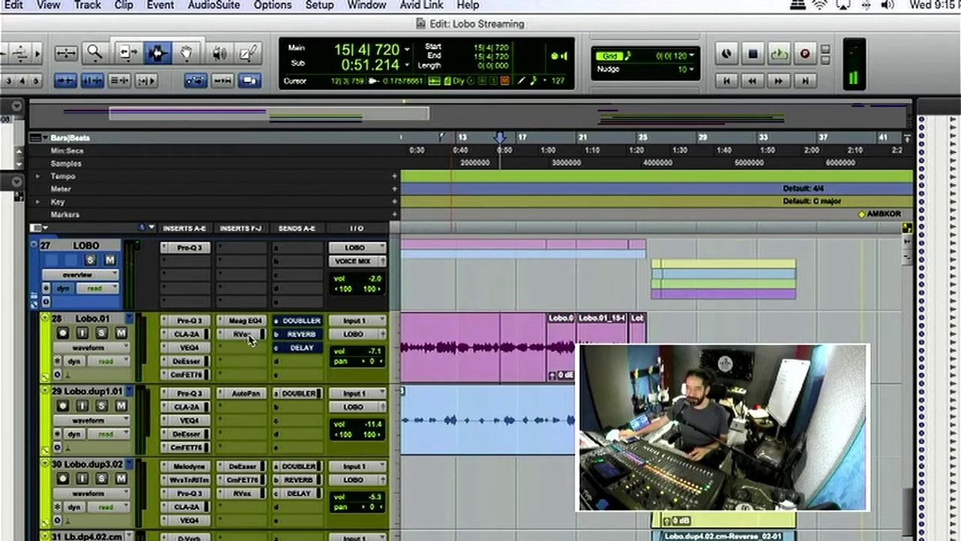
pyautogui.click(101, 333)
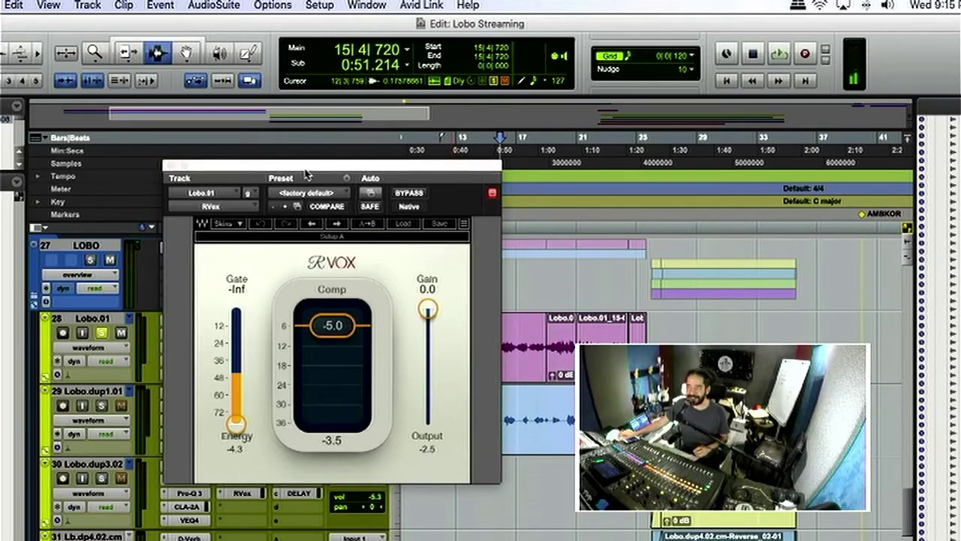
pyautogui.moveTo(312, 168); pyautogui.dragTo(478, 92)
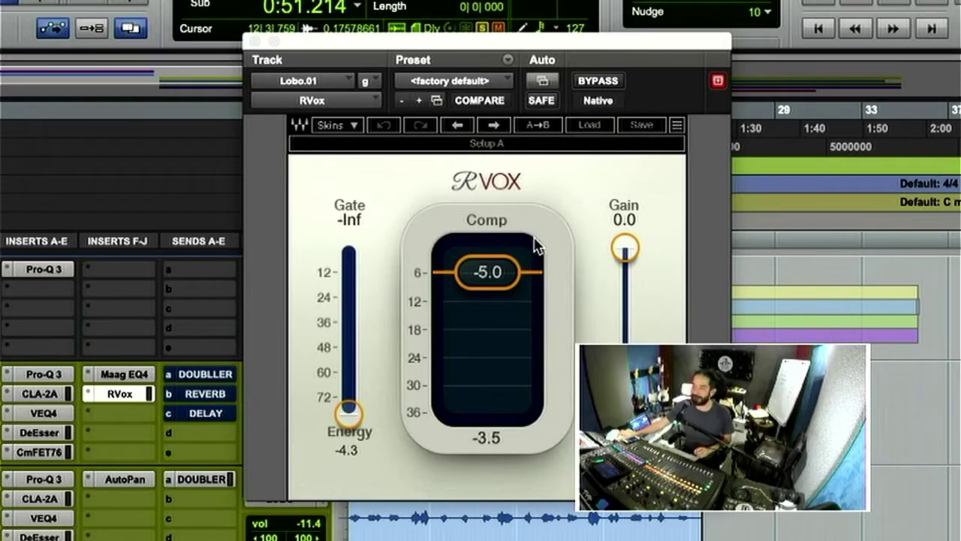
# - Play the Lobo.01 vocal to watch the RVox compression, and close the plug-in
pyautogui.press('space')
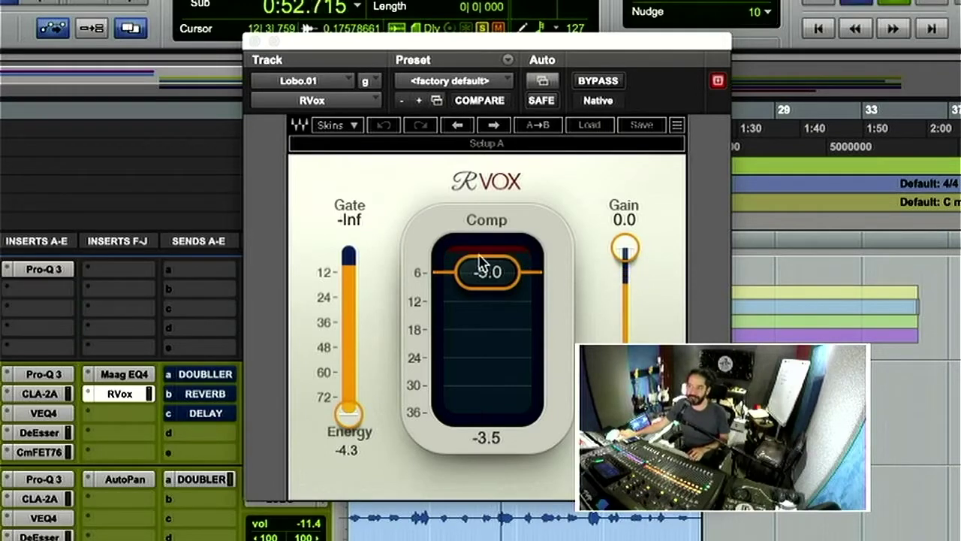
pyautogui.press('space')
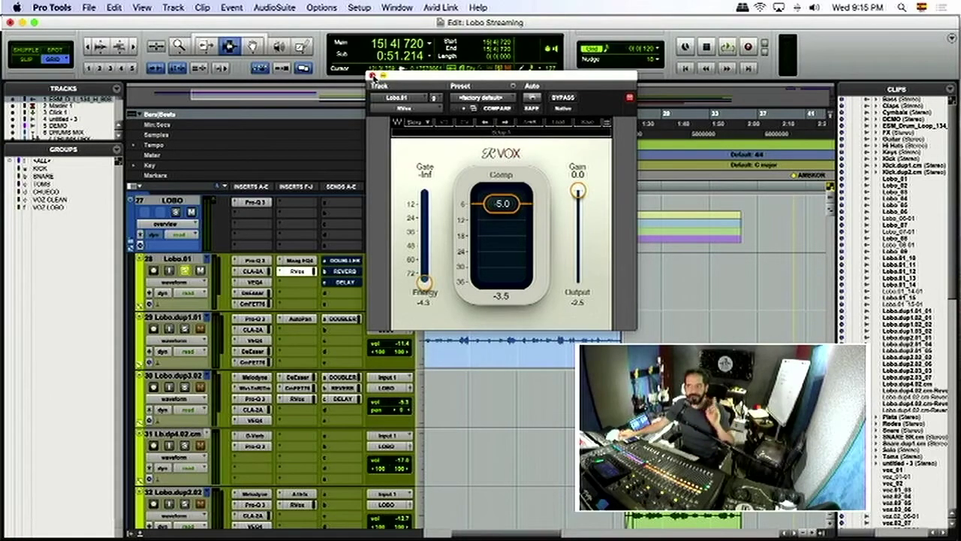
pyautogui.click(372, 77)
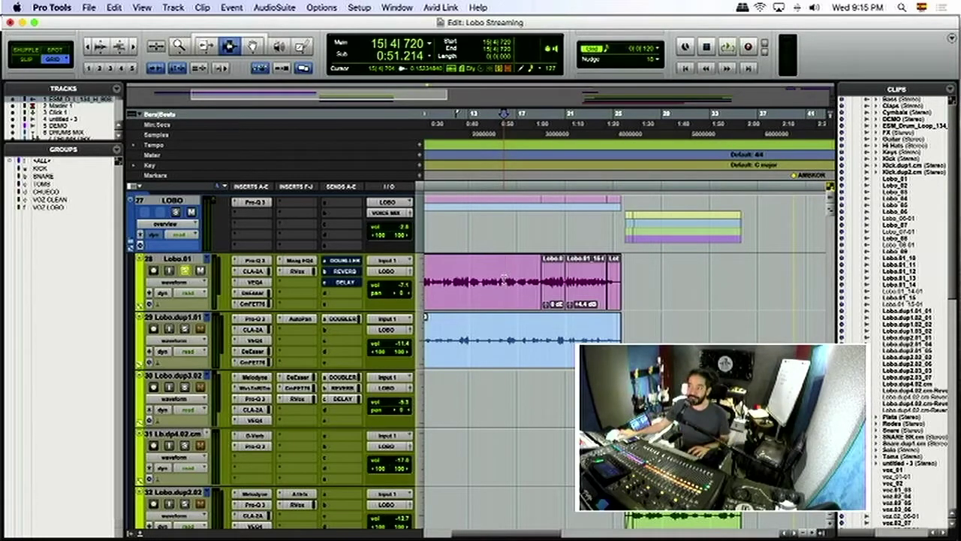
# - Play the first Lobo.01 clip and compare the vocal with all its inserts bypassed and active, leaving them active
pyautogui.press('r')
pyautogui.click(450, 274)
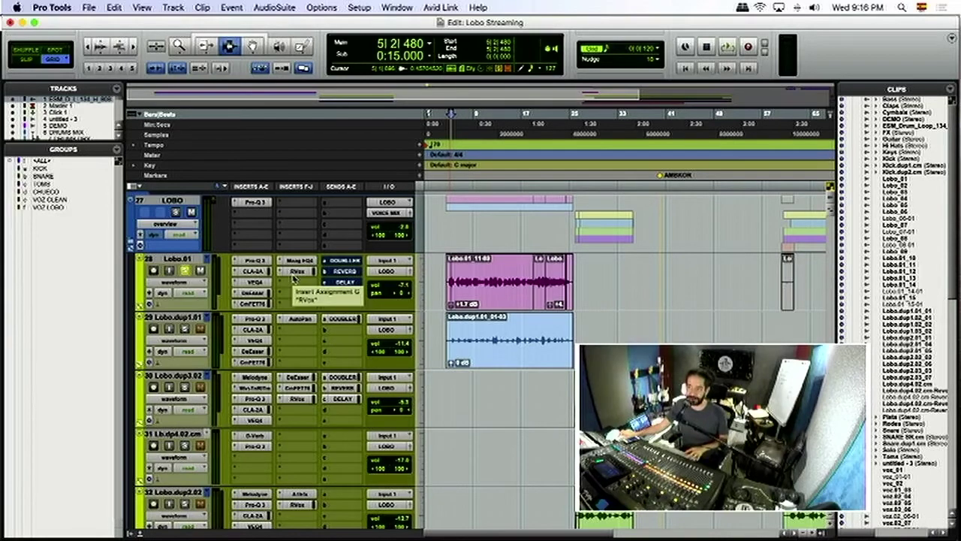
pyautogui.press('space')
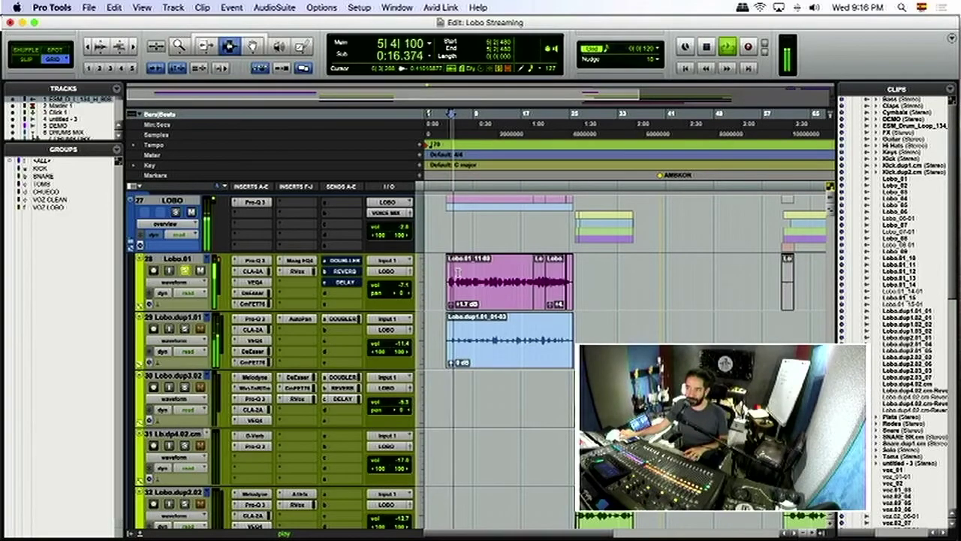
pyautogui.press('space')
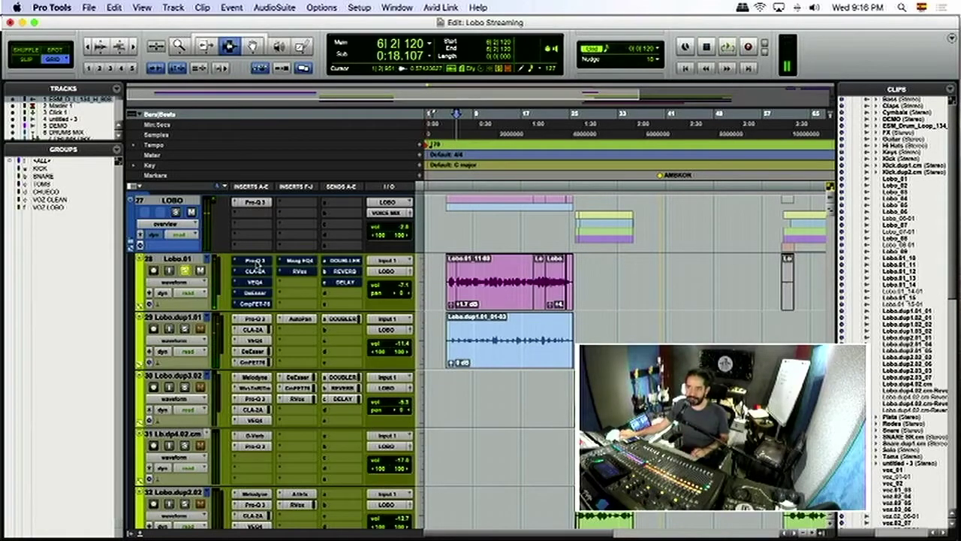
pyautogui.press('space')
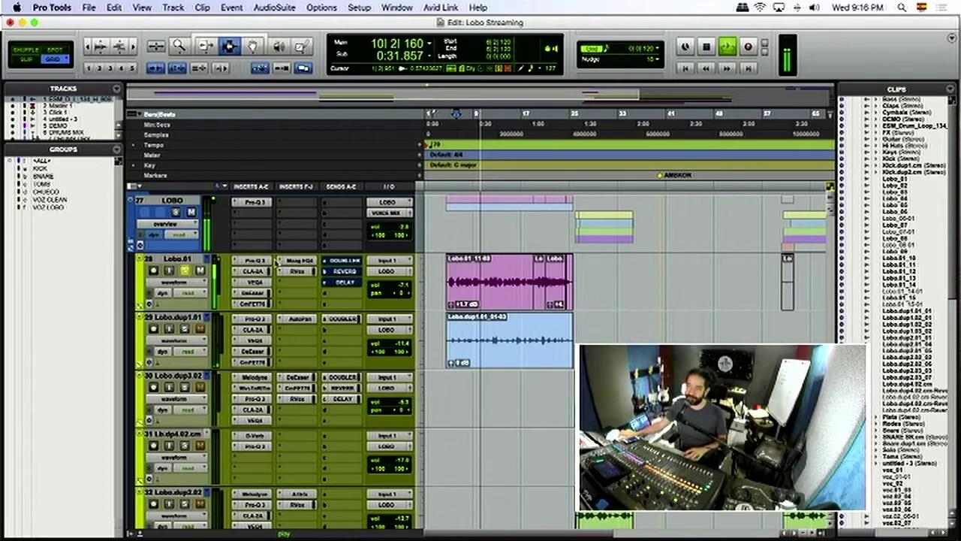
pyautogui.press('space')
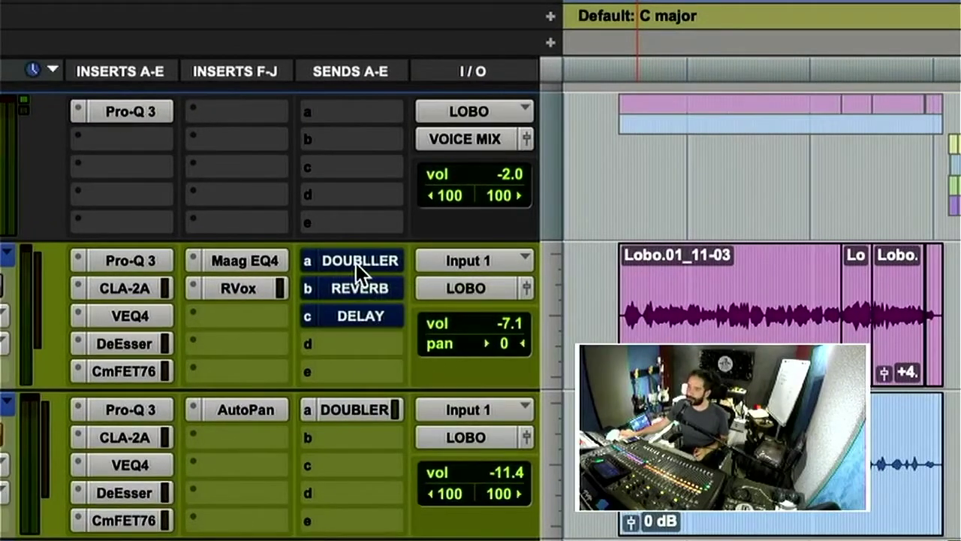
# - Activate the DOUBLLER send on Lobo.01, and review the Doubler2 settings on the DOUBLLER aux track before closing the plug-in
pyautogui.click(360, 259)
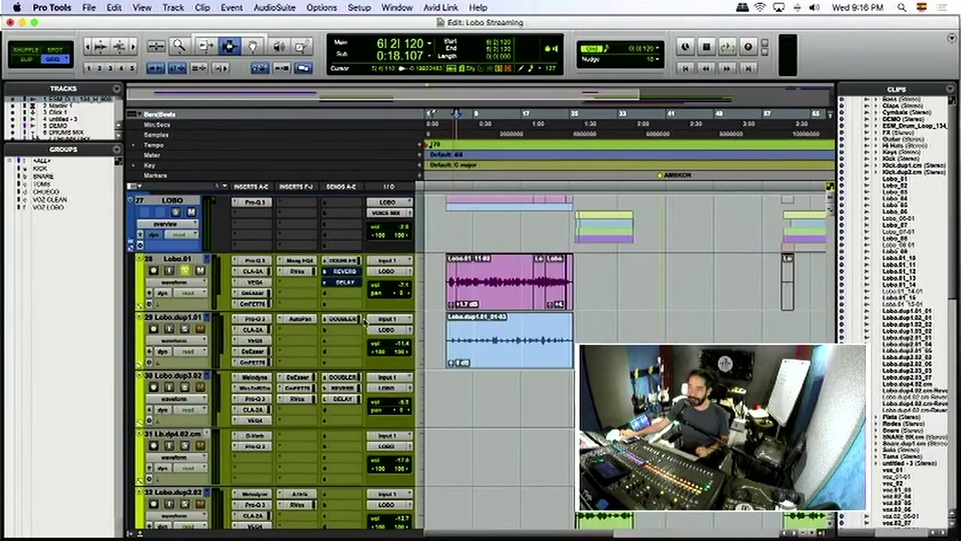
pyautogui.scroll(-10, 330, 355)
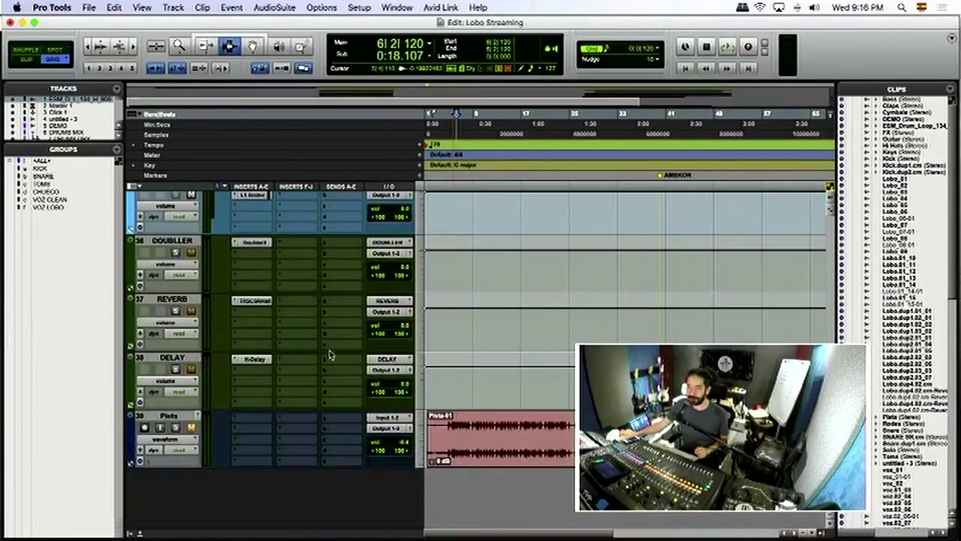
pyautogui.click(172, 241)
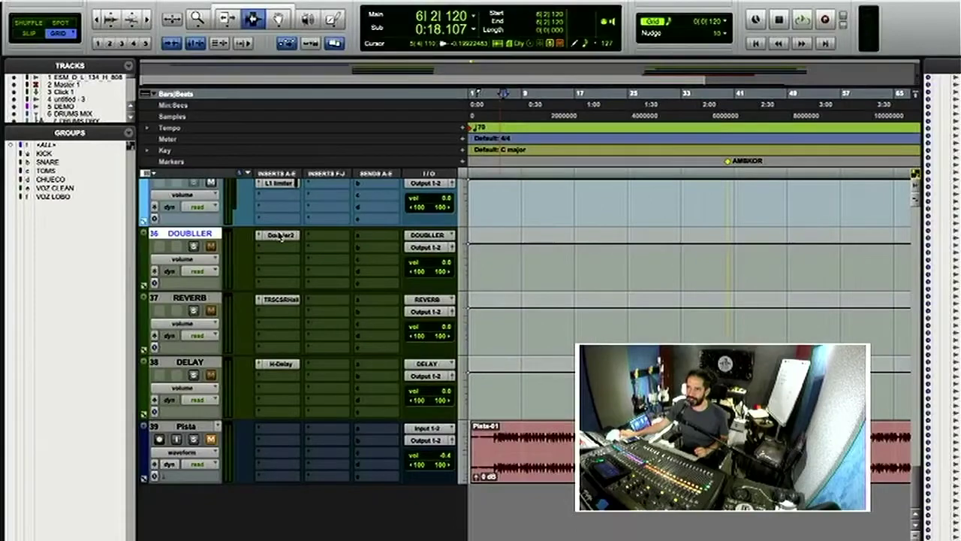
pyautogui.click(338, 238)
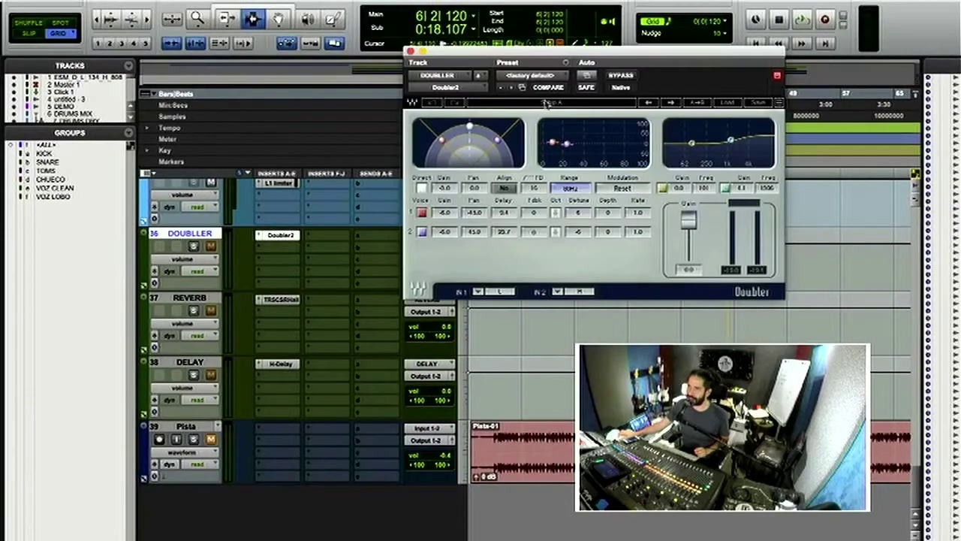
pyautogui.moveTo(548, 50); pyautogui.dragTo(386, 70)
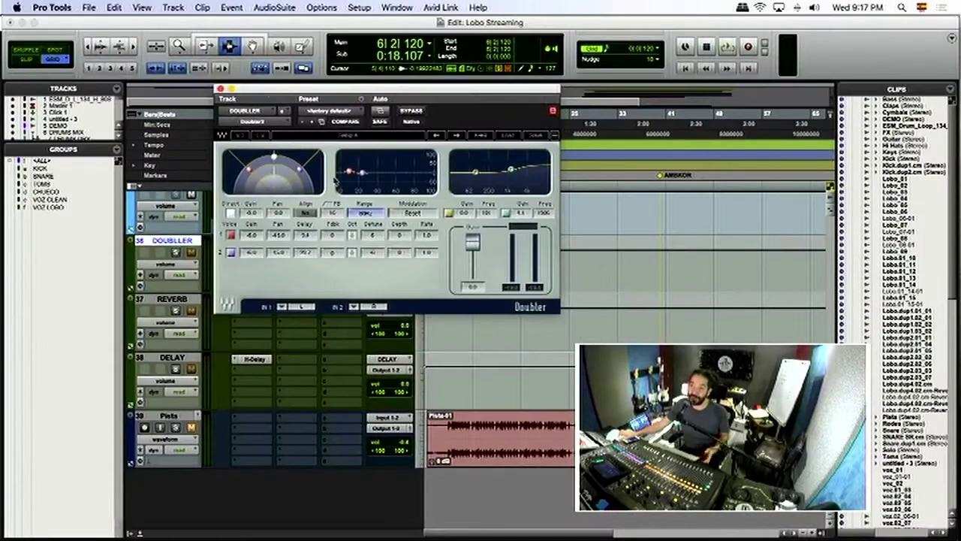
pyautogui.click(220, 89)
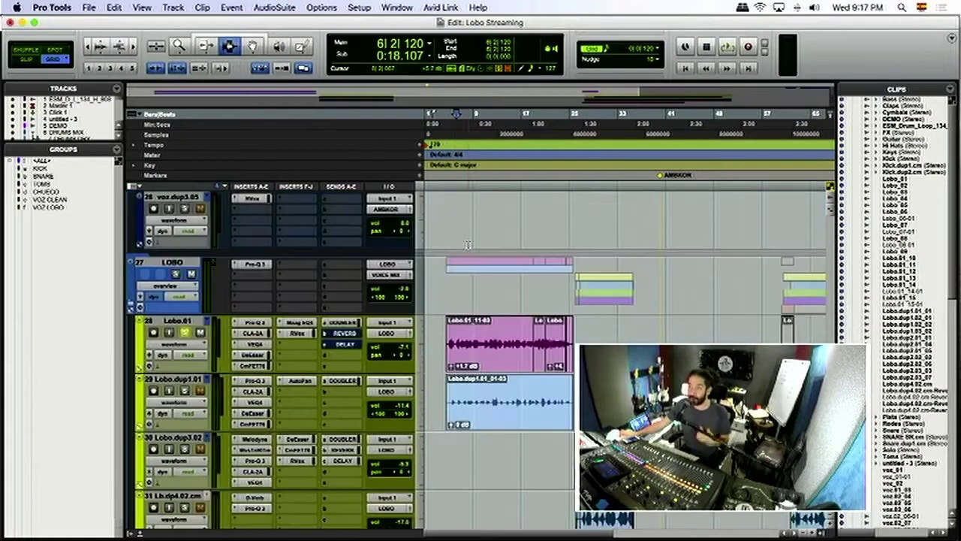
# - Return to the beginning of the Lobo.01 clip at bar 5 and play the vocal with the DOUBLLER send active
pyautogui.scroll(10, 466, 245)
pyautogui.click(455, 331)
pyautogui.press('super+bracketright')
pyautogui.press('super+bracketright')
pyautogui.press('super+bracketright')
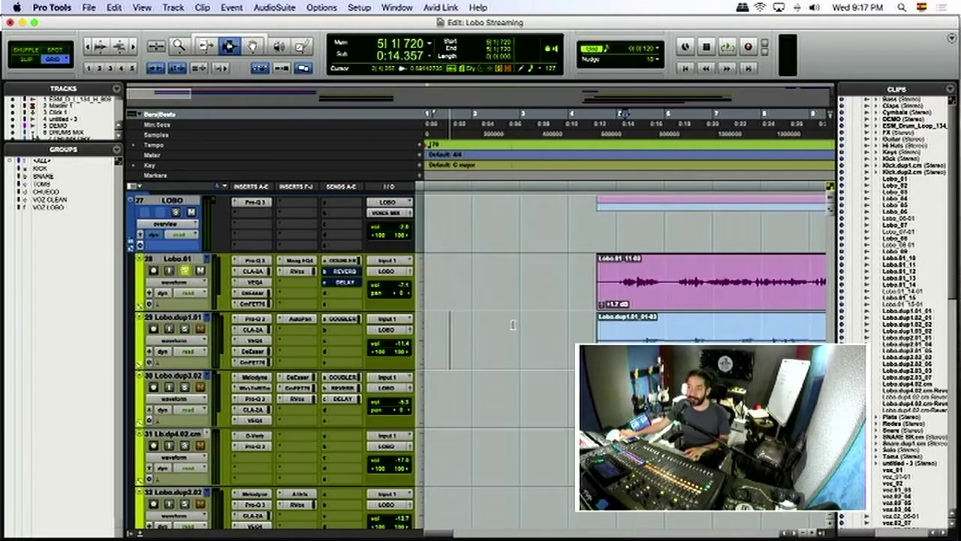
pyautogui.click(638, 334)
pyautogui.press('super+bracketleft')
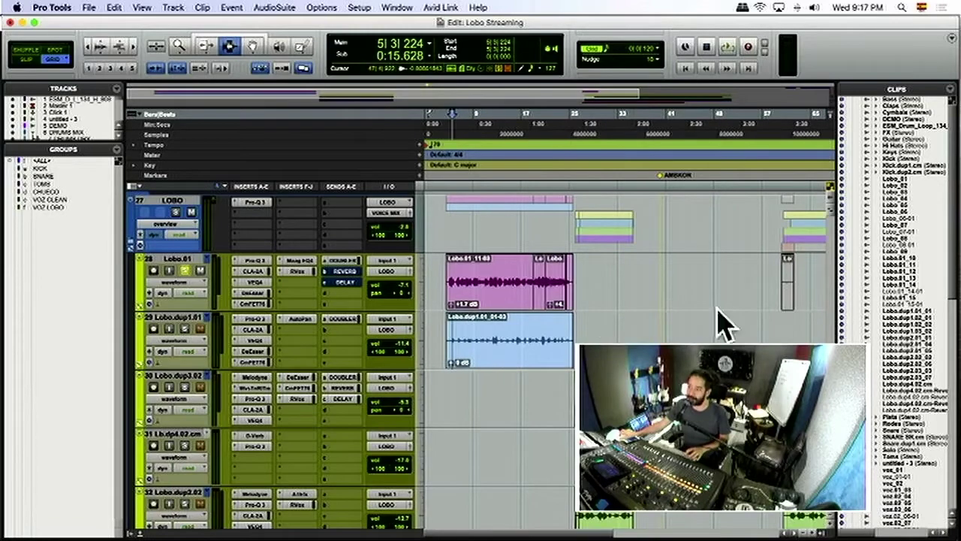
pyautogui.press('super+bracketright')
pyautogui.press('super+bracketright')
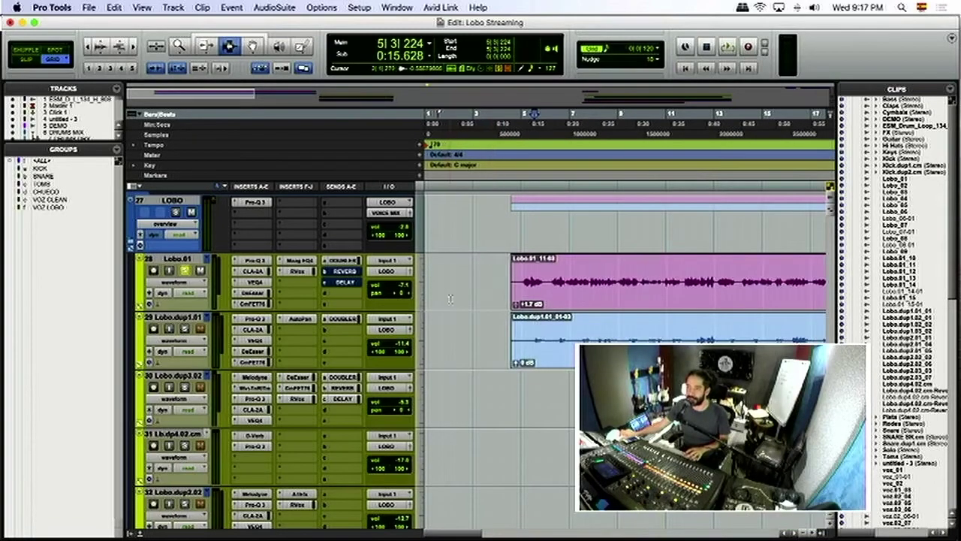
pyautogui.scroll(-5, 537, 330)
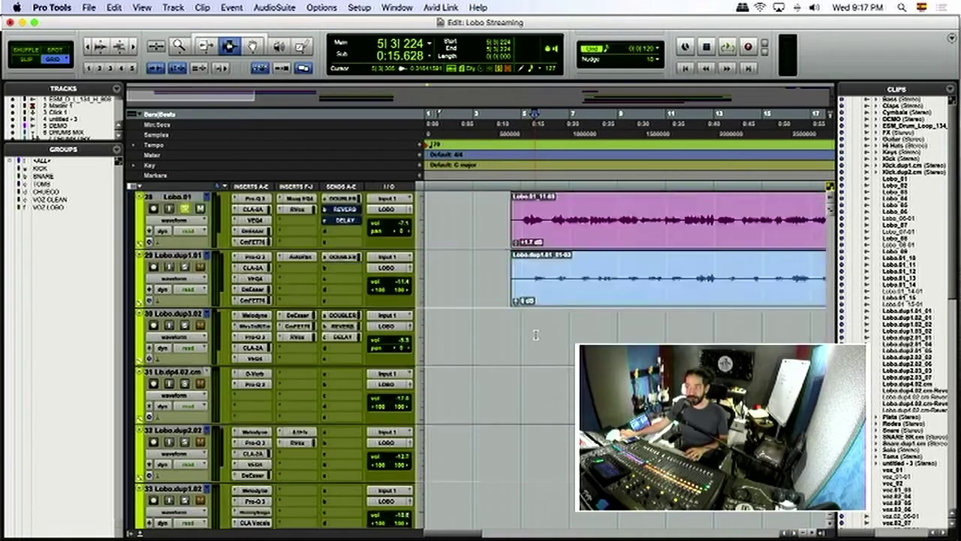
pyautogui.scroll(-2, 528, 386)
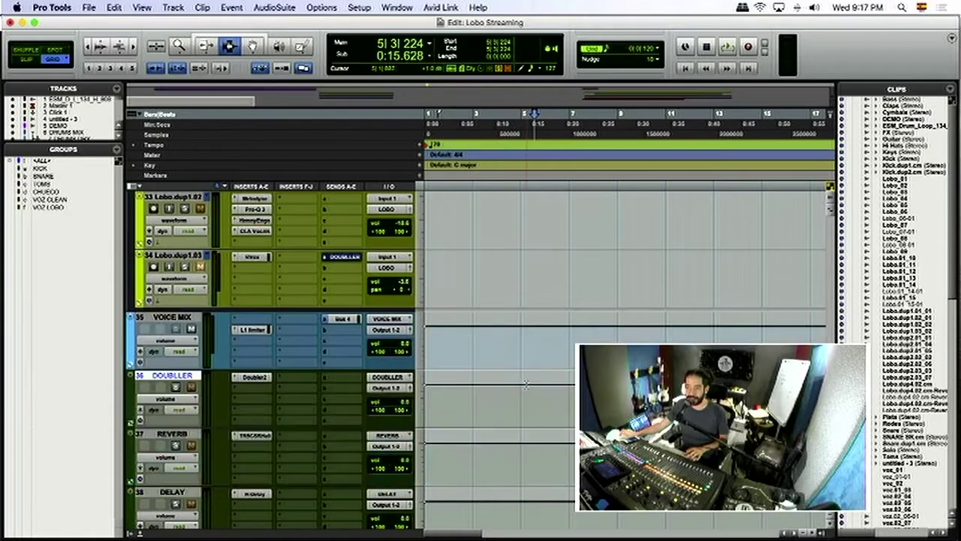
pyautogui.scroll(7, 561, 251)
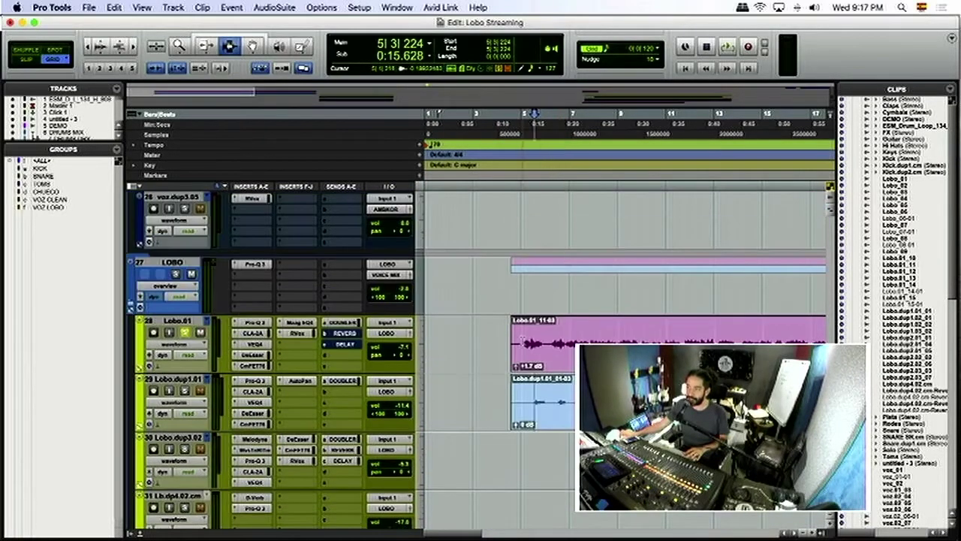
pyautogui.press('space')
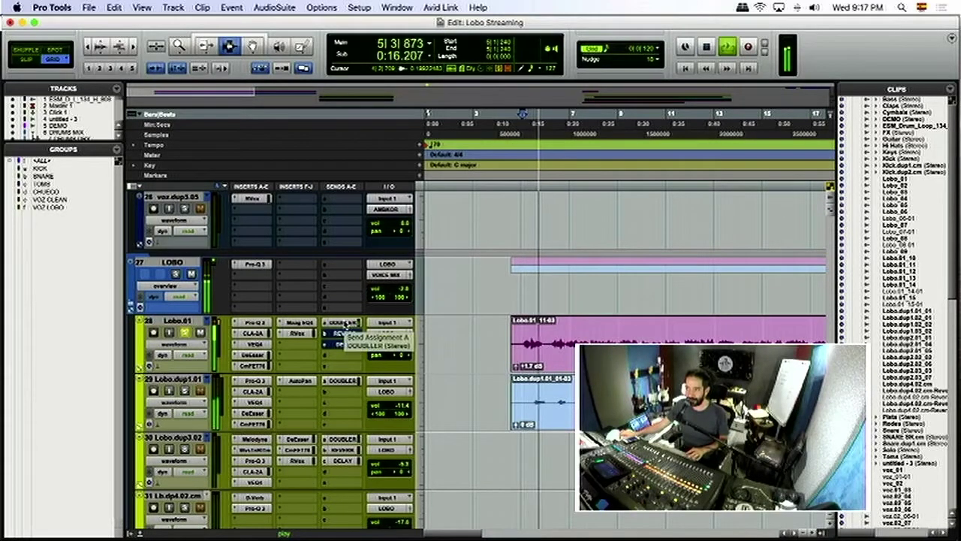
pyautogui.press('space')
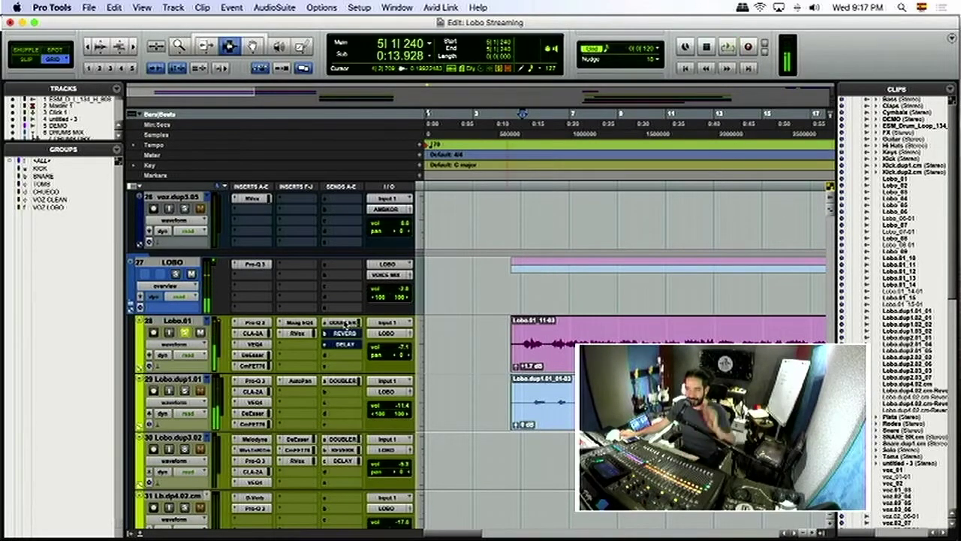
# - Open the DOUBLLER send fader of Lobo.01, pull it fully down and raise it to -1.4 dB while the vocal plays
pyautogui.click(571, 338)
pyautogui.click(347, 325)
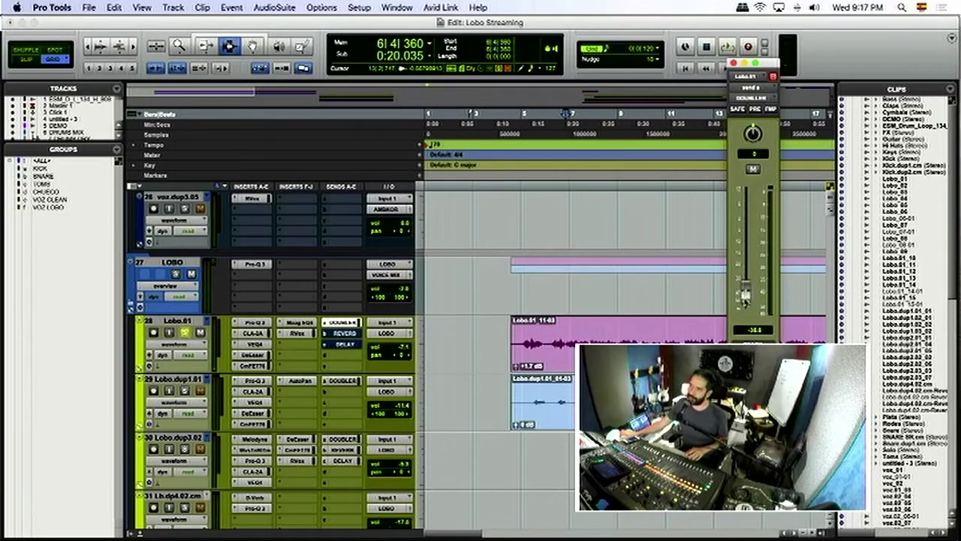
pyautogui.moveTo(746, 295); pyautogui.dragTo(745, 314)
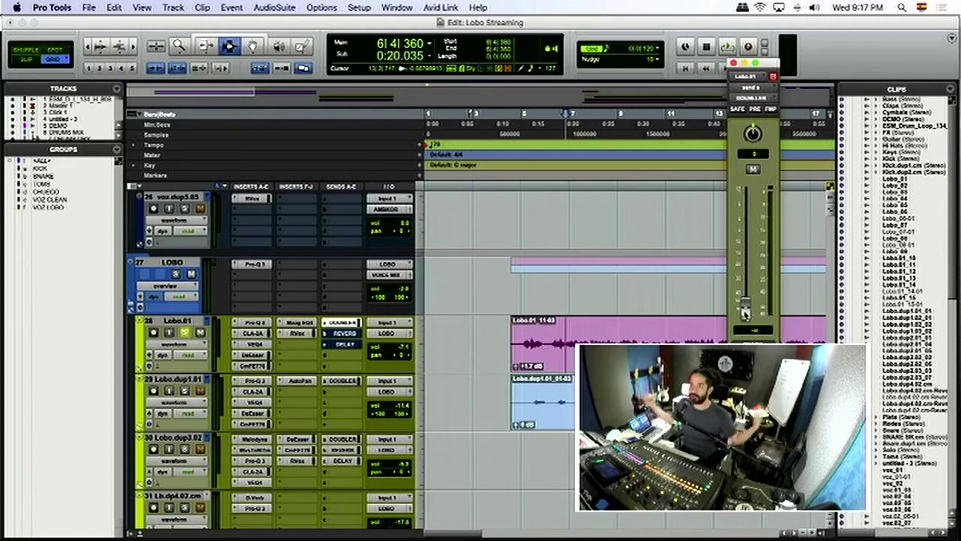
pyautogui.press('space')
pyautogui.moveTo(746, 314); pyautogui.dragTo(746, 227)
pyautogui.press('space')
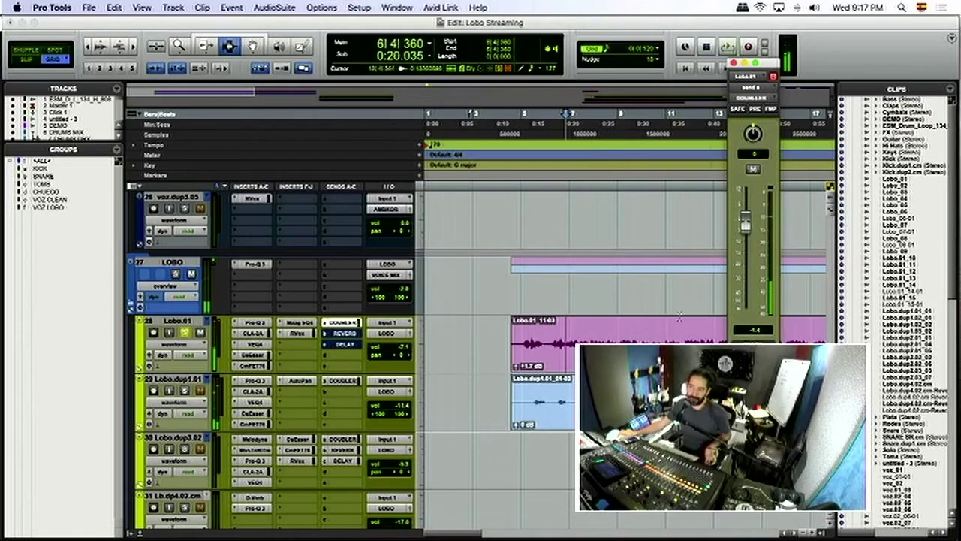
# - Play Lobo.01 from bar 7 beat 4 and lower its DOUBLLER send to about -9 dB
pyautogui.click(591, 334)
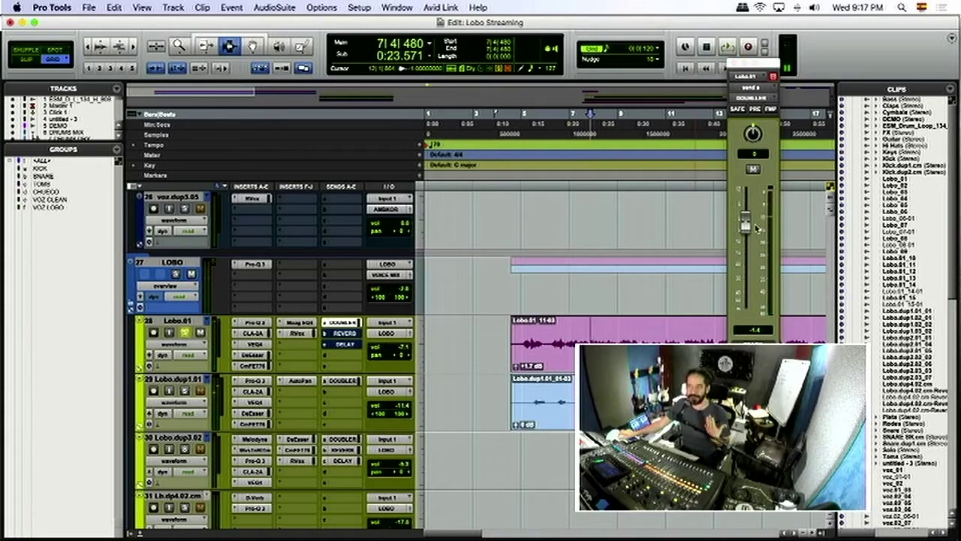
pyautogui.press('space')
pyautogui.moveTo(747, 223)
pyautogui.mouseDown()
pyautogui.moveTo(746, 304)
pyautogui.moveTo(746, 229)
pyautogui.moveTo(746, 240)
pyautogui.mouseUp()
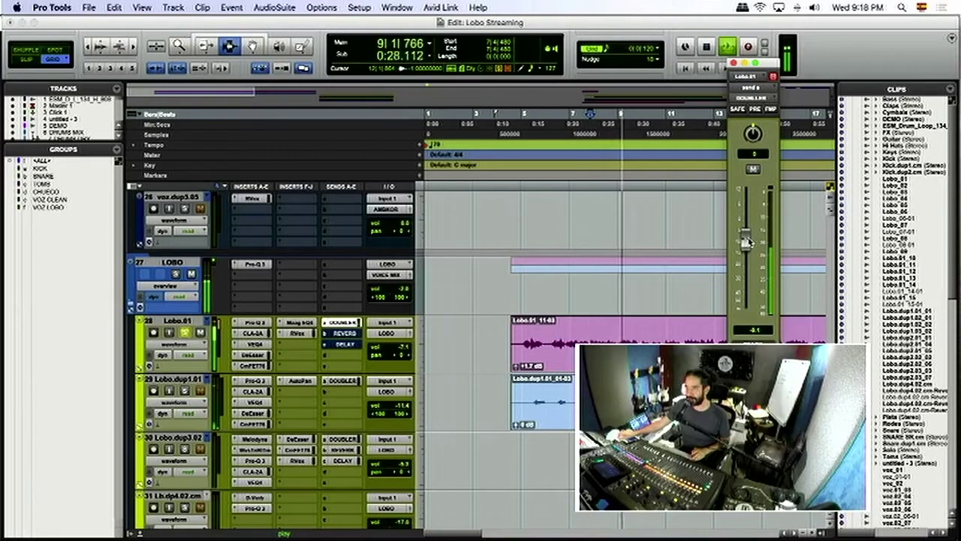
# - Compare the vocal with the DOUBLLER send muted and unmuted during playback, leave it unmuted, and close its send fader
pyautogui.click(754, 170)
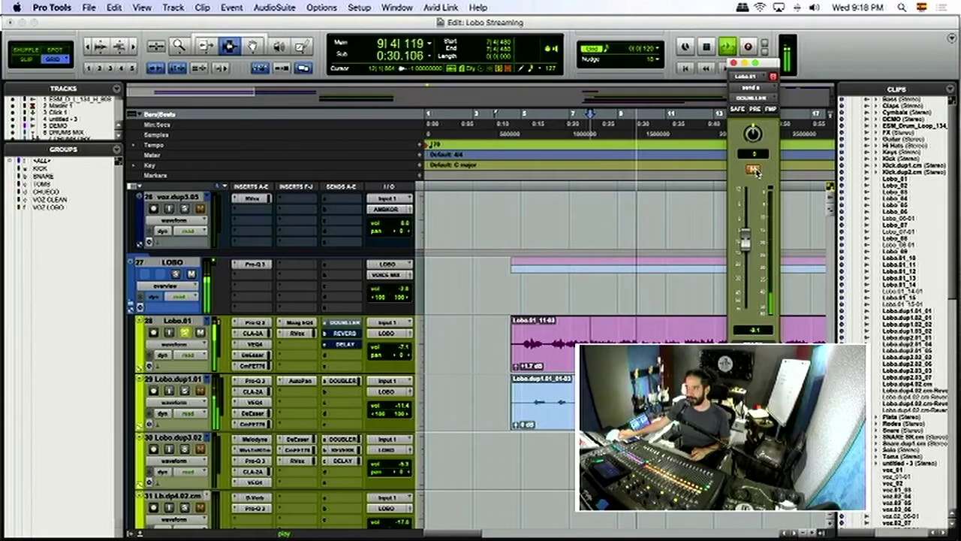
pyautogui.click(754, 170)
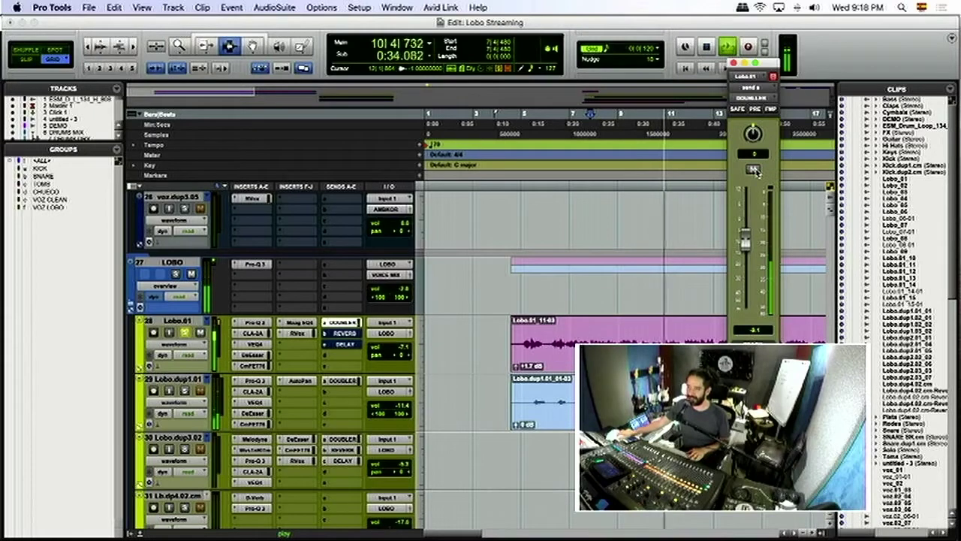
pyautogui.press('space')
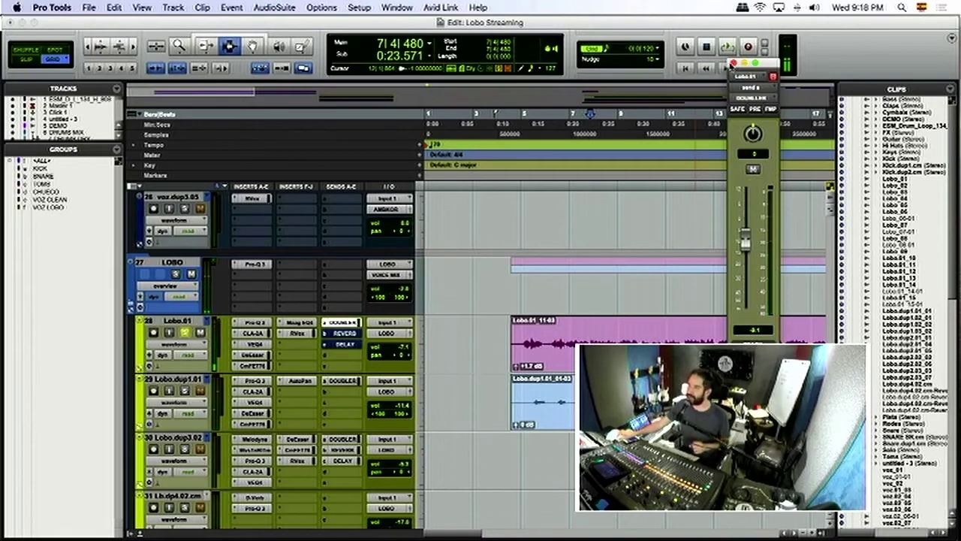
pyautogui.click(734, 63)
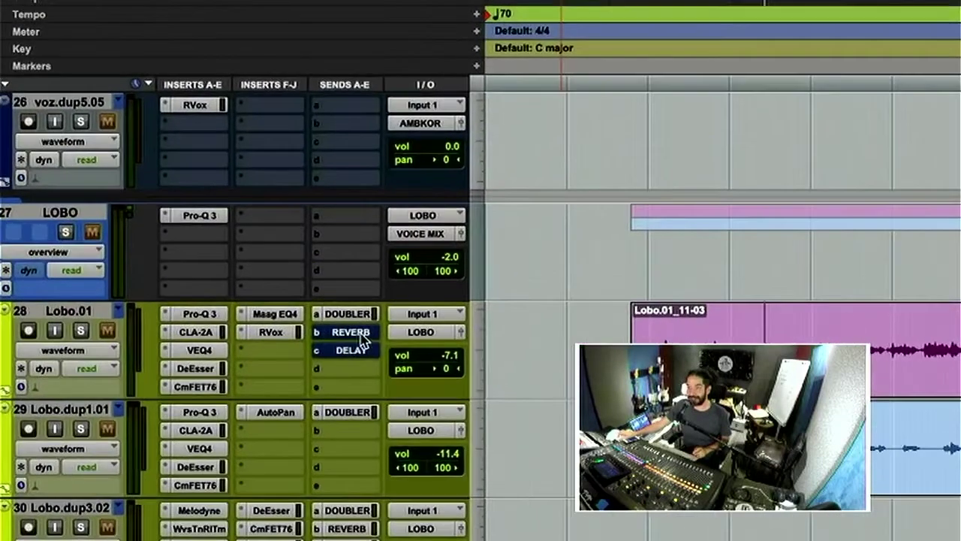
# - Activate the REVERB send on Lobo.01, review the Classik Studio Reverb on the REVERB aux track, and solo that track
pyautogui.click(352, 335)
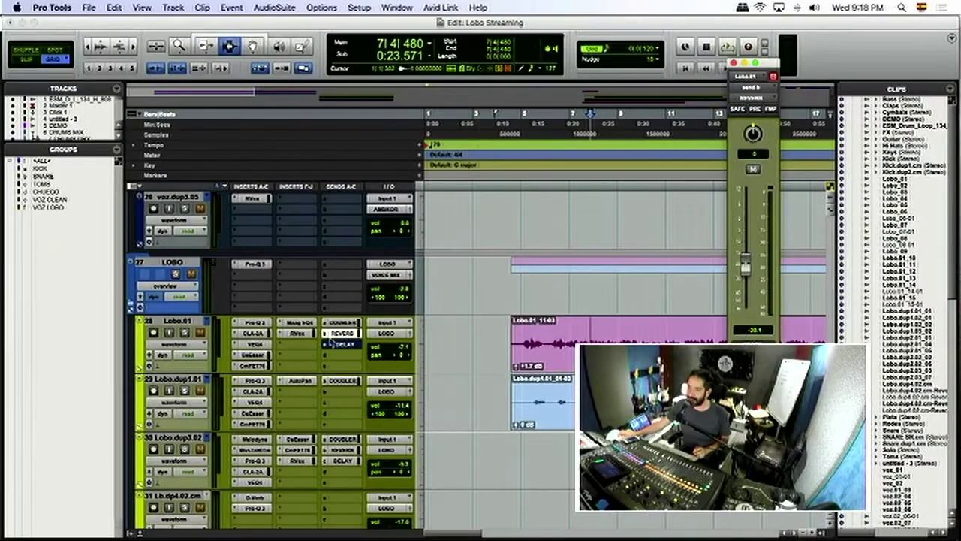
pyautogui.scroll(-10, 333, 342)
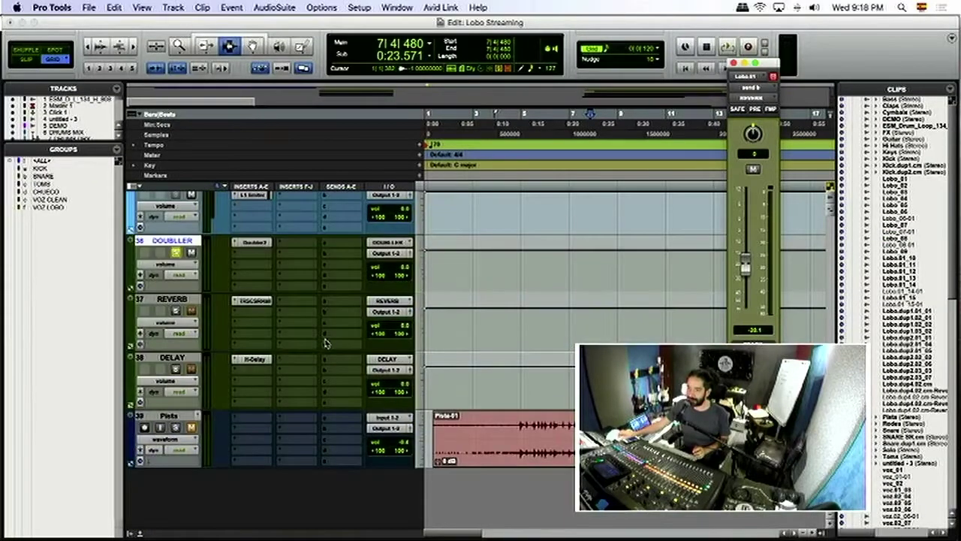
pyautogui.click(175, 301)
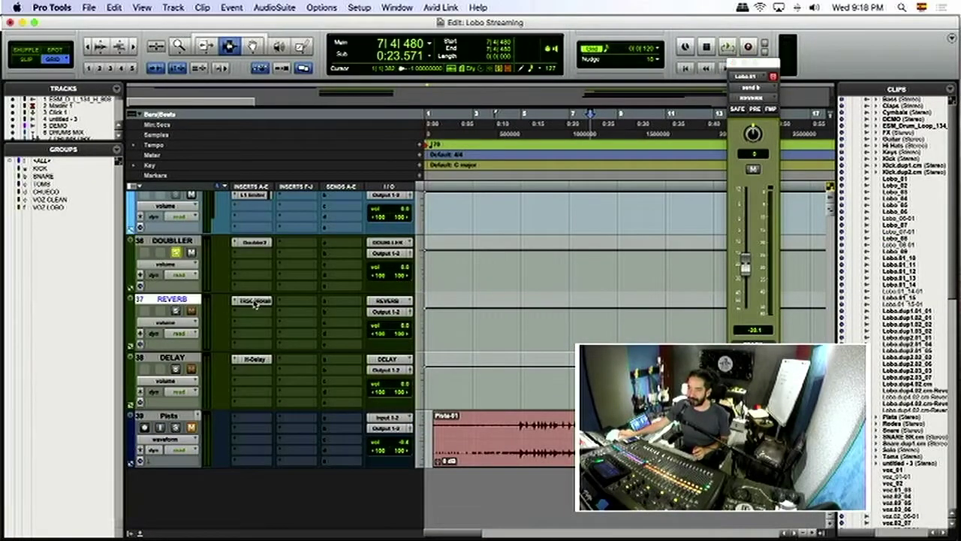
pyautogui.click(253, 301)
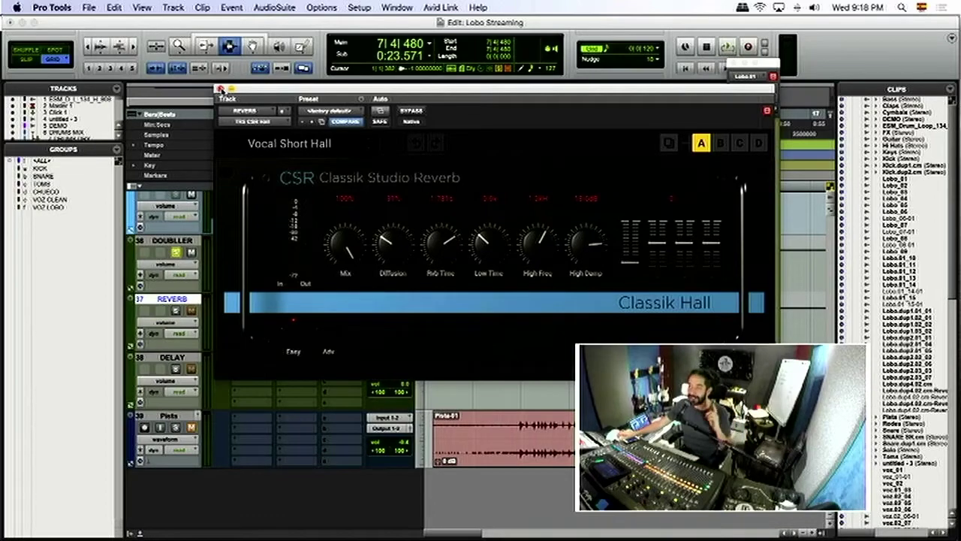
pyautogui.click(220, 89)
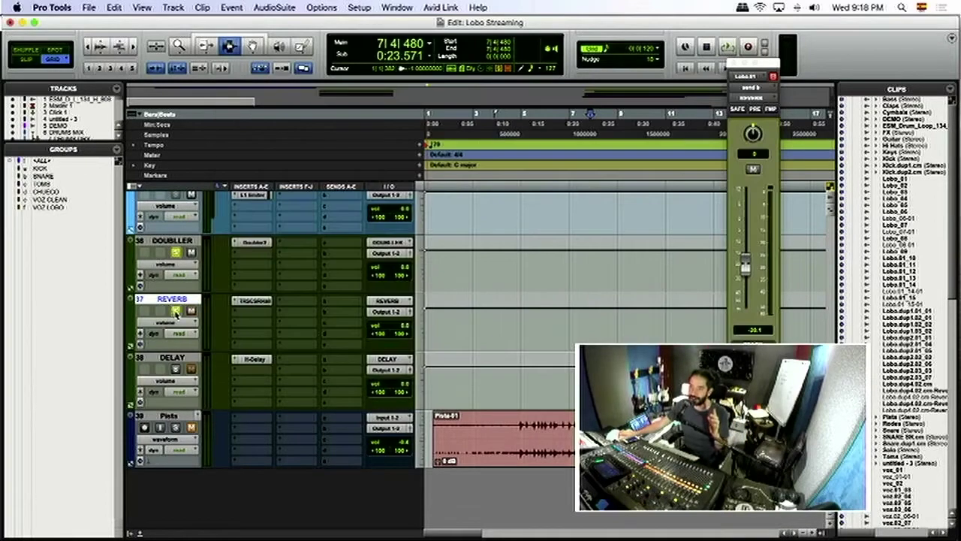
# - Review the Maag EQ4 air band settings on Lobo.01 and close the plug-in
pyautogui.scroll(5, 345, 275)
pyautogui.scroll(4, 345, 275)
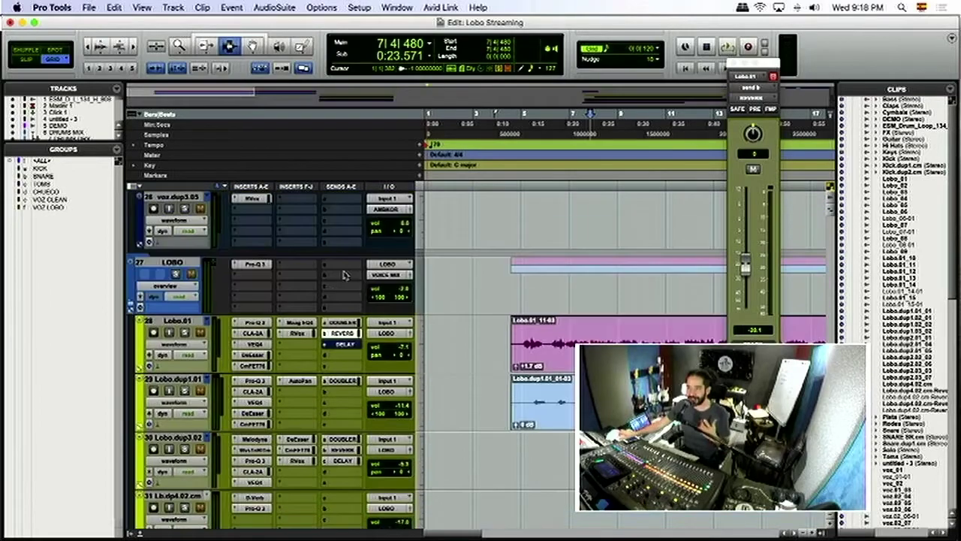
pyautogui.click(297, 323)
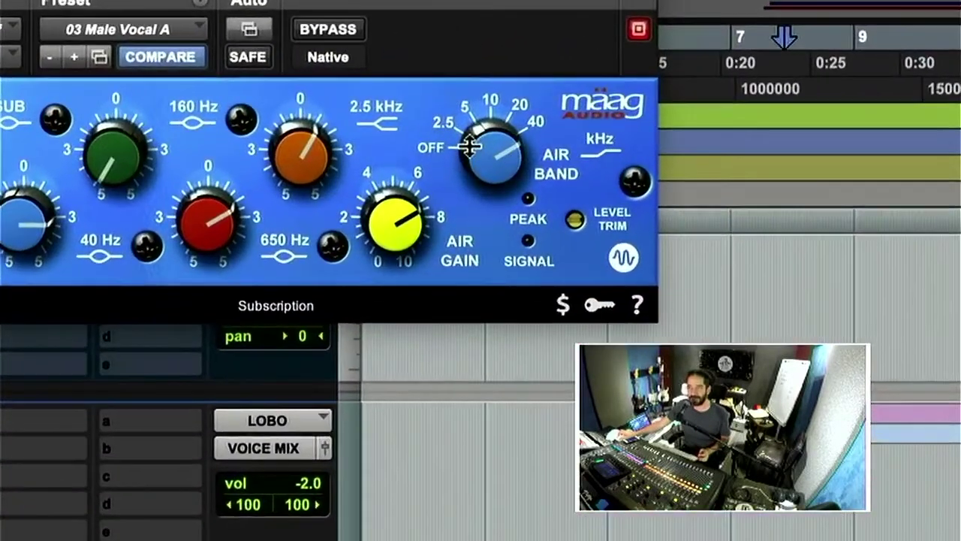
pyautogui.click(220, 89)
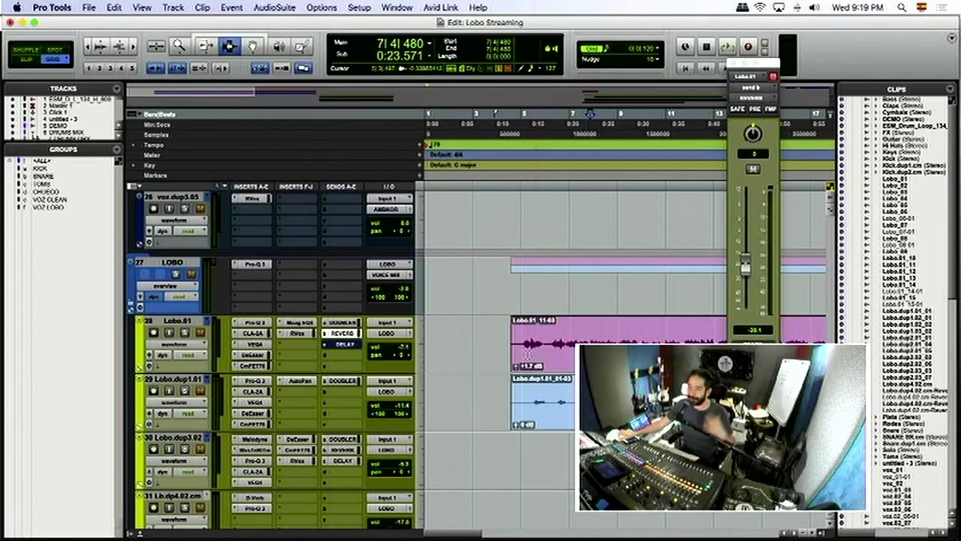
# - Play the vocal from bar 7 beat 4 with the REVERB send active, checking the REVERB aux track's signal
pyautogui.press('space')
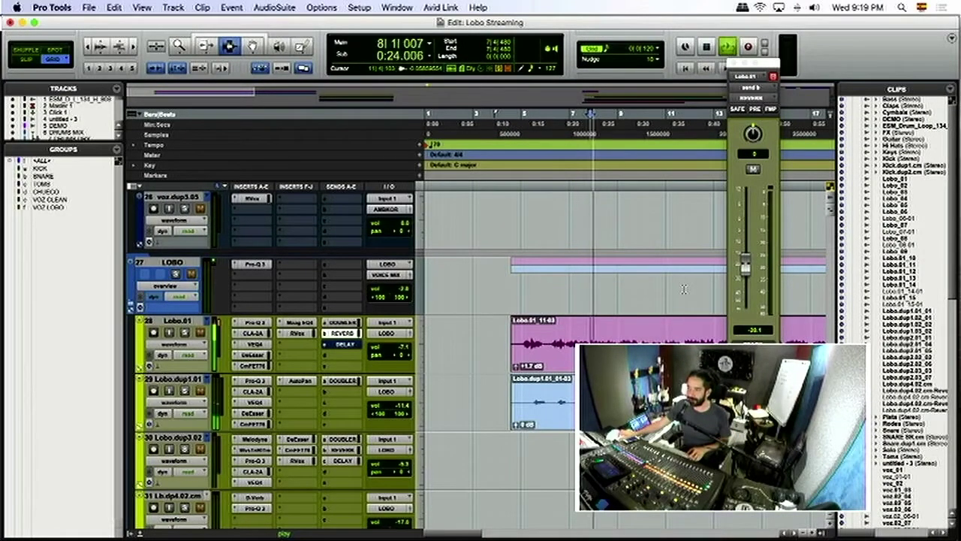
pyautogui.press('space')
pyautogui.press('space')
pyautogui.scroll(-6, 279, 350)
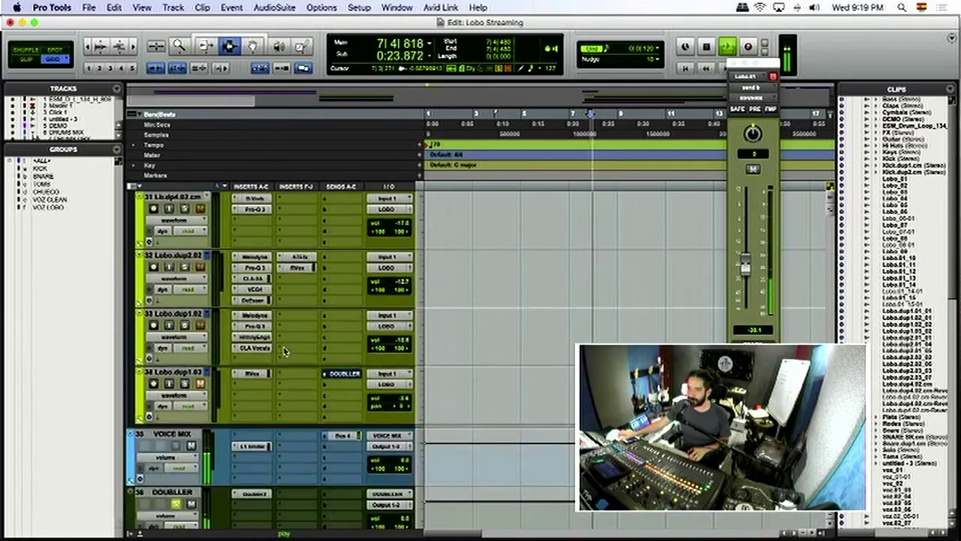
pyautogui.scroll(-2, 289, 357)
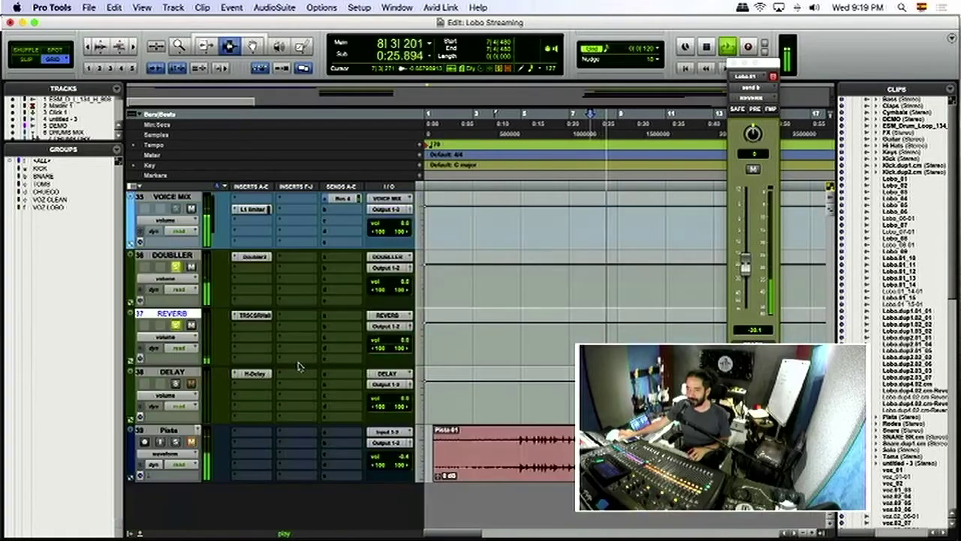
pyautogui.press('space')
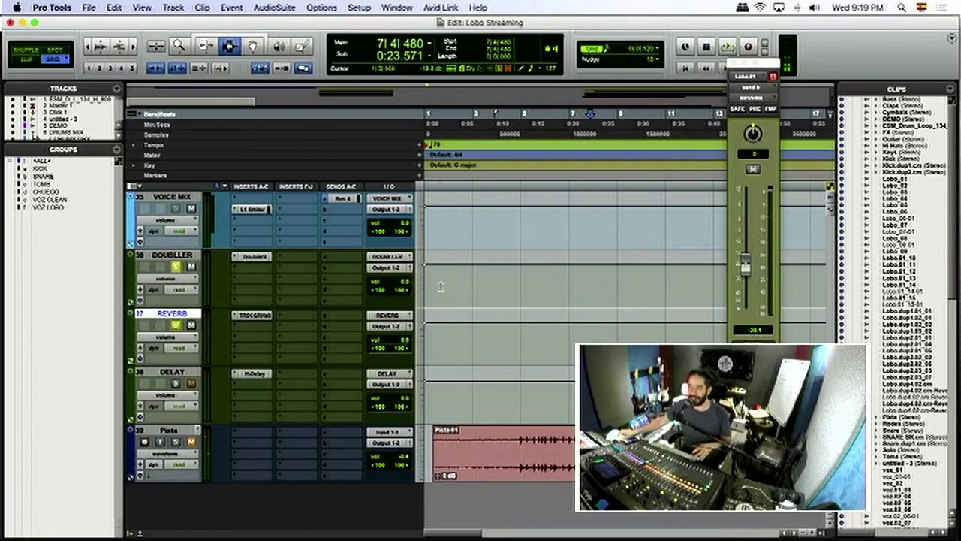
# - Raise the REVERB send of Lobo.01 to -0.4 dB during playback, return it to -20.1 dB, and play the vocal again
pyautogui.press('space')
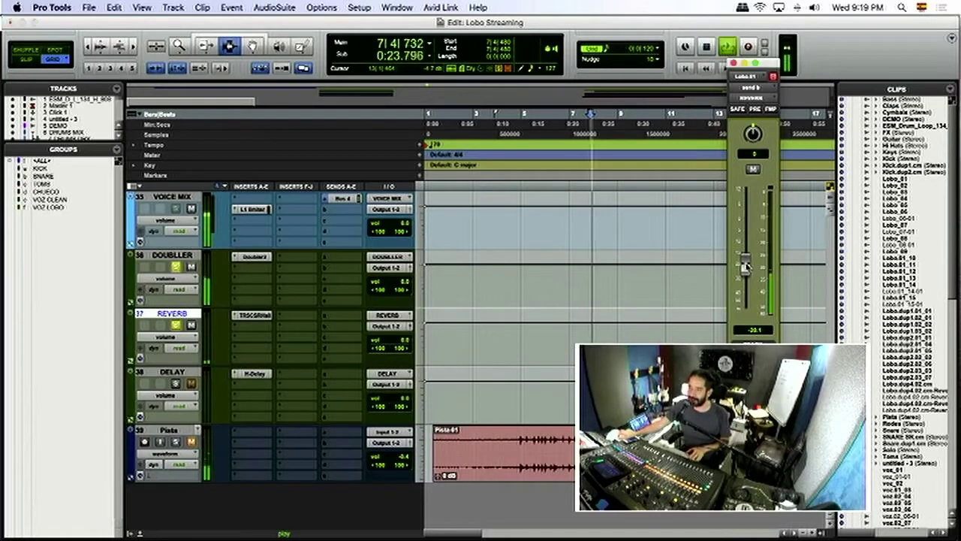
pyautogui.moveTo(744, 258); pyautogui.dragTo(747, 219)
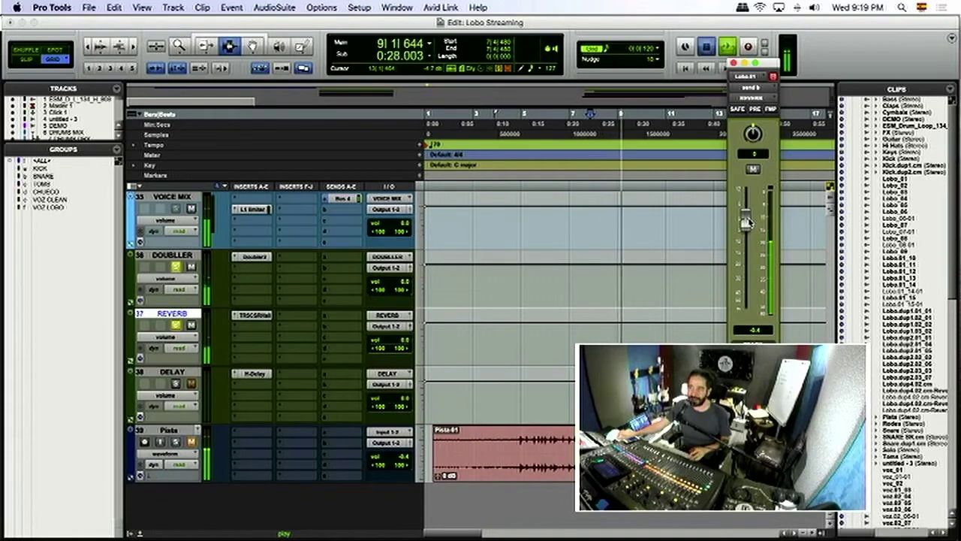
pyautogui.press('space')
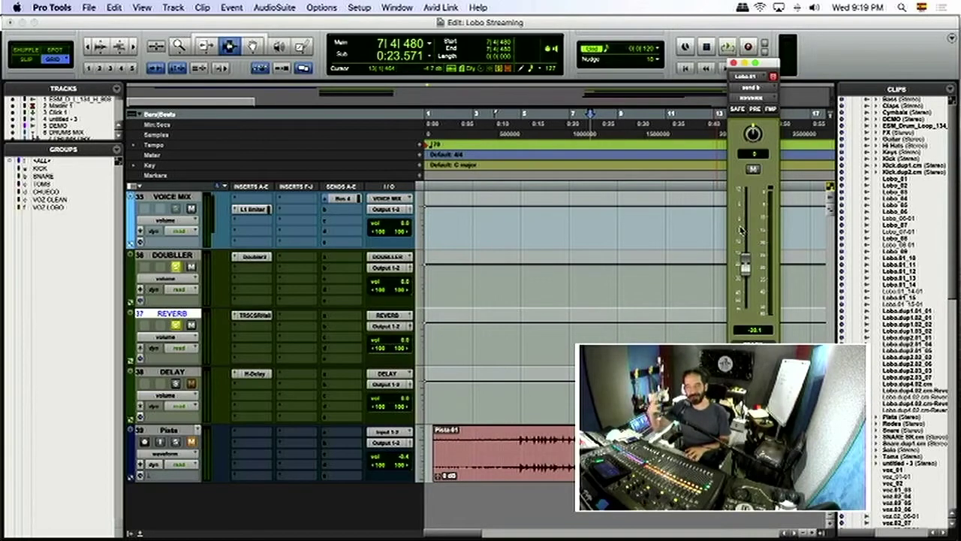
pyautogui.press('space')
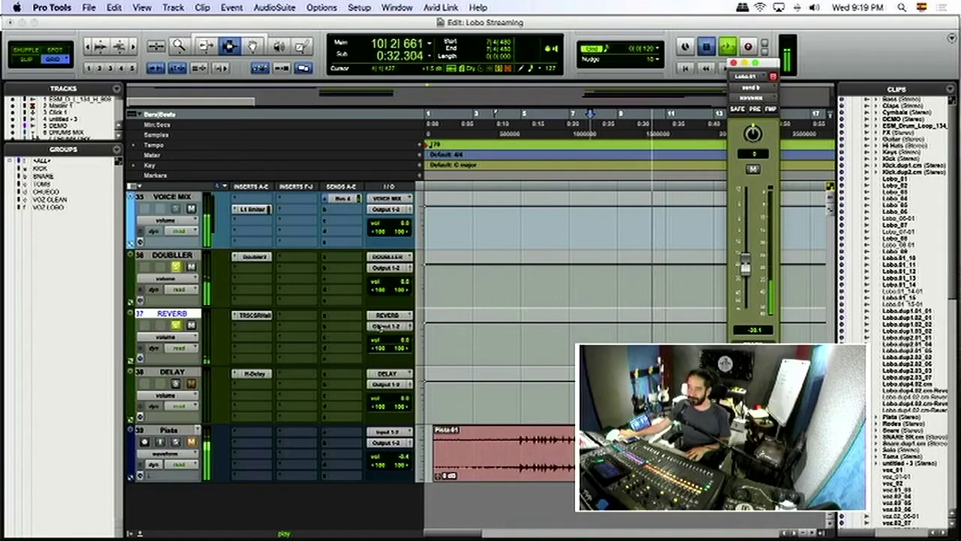
pyautogui.press('space')
# - Solo the DELAY aux track and activate the DELAY send on Lobo.01
pyautogui.click(175, 384)
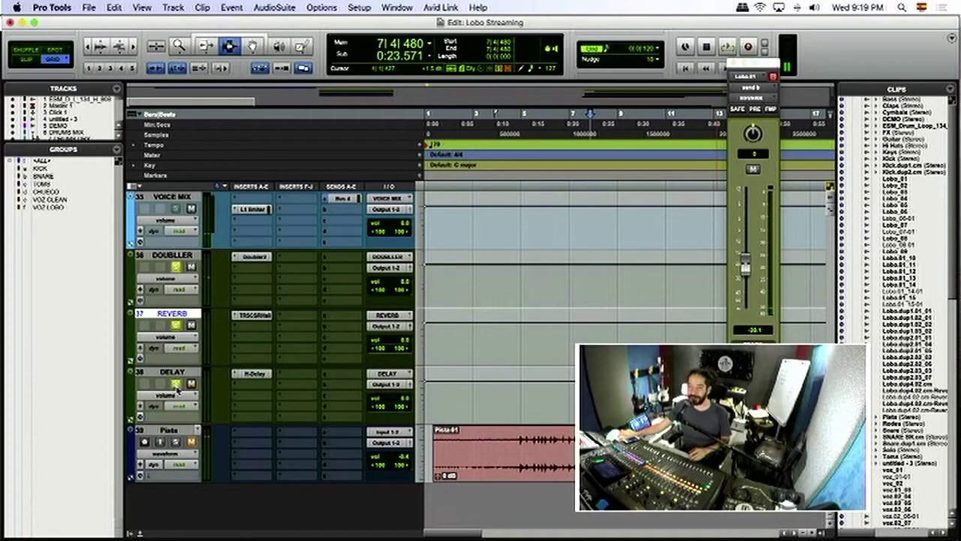
pyautogui.scroll(10, 251, 377)
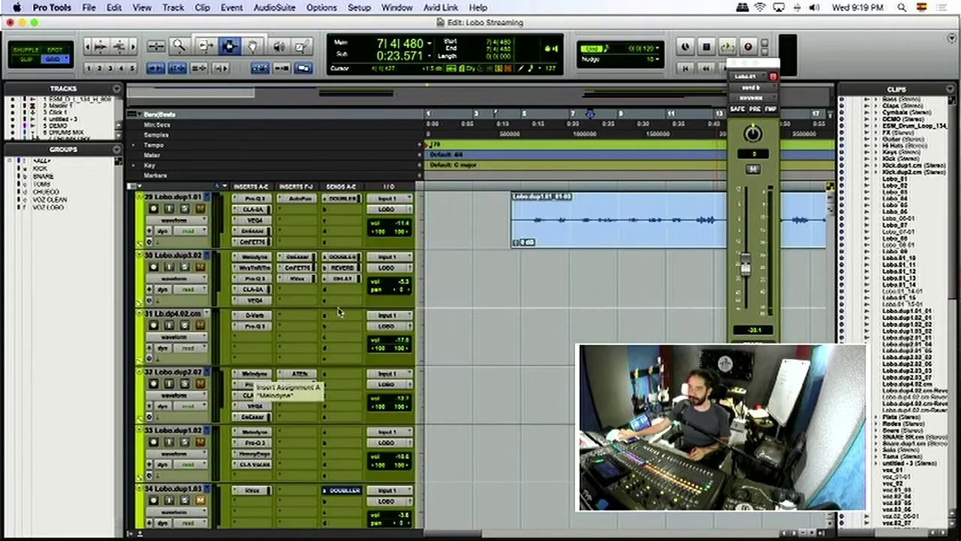
pyautogui.scroll(1, 347, 286)
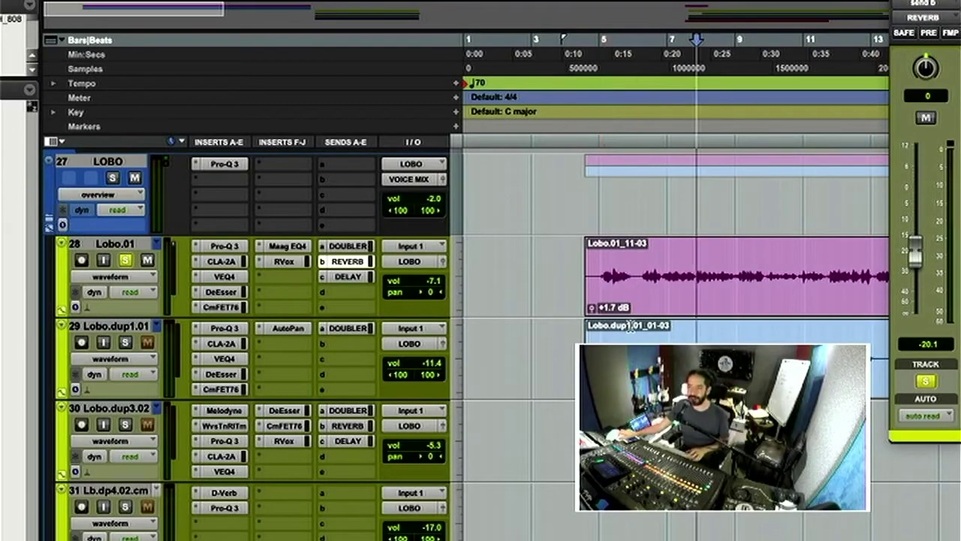
# - Play the vocal with the DELAY send active while checking the DOUBLLER, REVERB and DELAY aux tracks, and stop playback
pyautogui.scroll(-8, 637, 290)
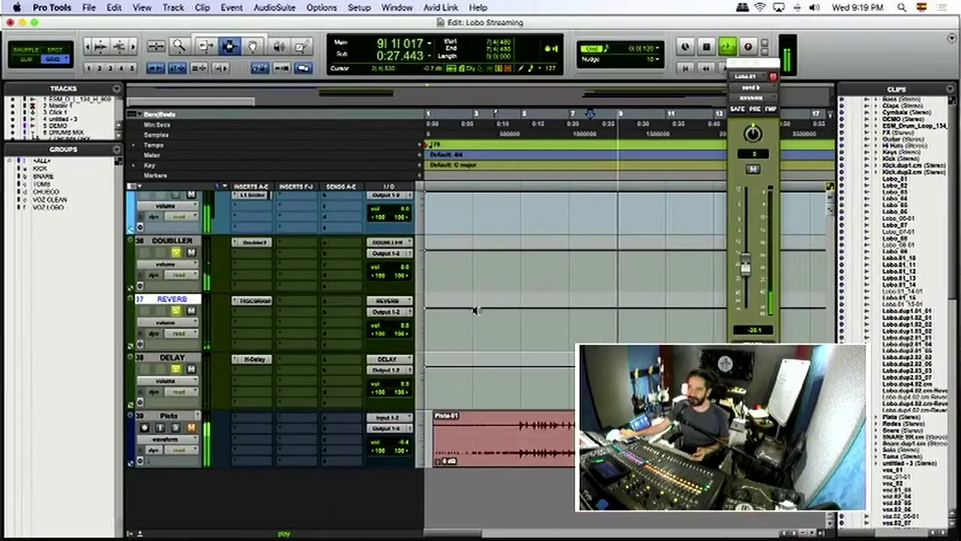
pyautogui.scroll(6, 571, 315)
pyautogui.press('space')
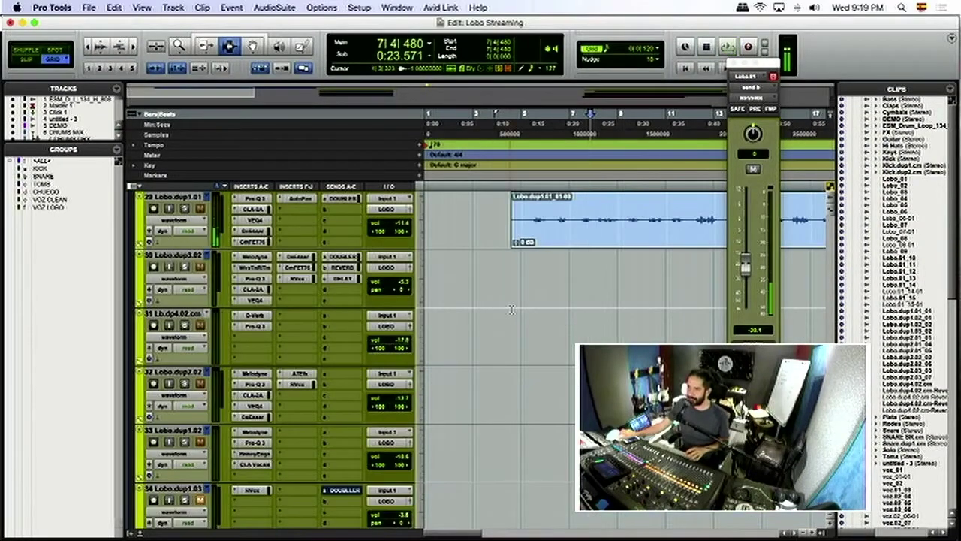
# - Turn off the solo on Lobo.01 and mute the Lobo.dup1.01 track
pyautogui.scroll(3, 510, 309)
pyautogui.scroll(-1, 511, 309)
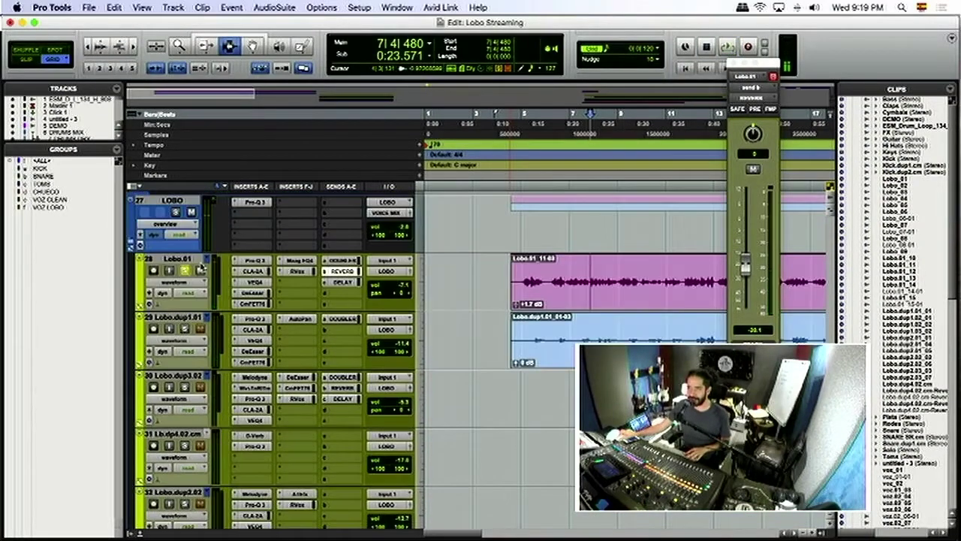
pyautogui.scroll(-1, 194, 290)
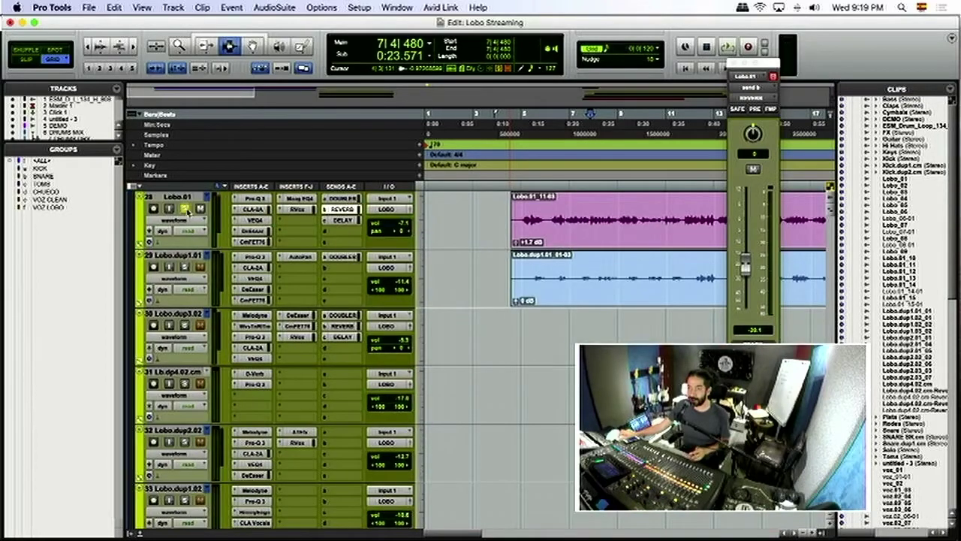
pyautogui.click(185, 209)
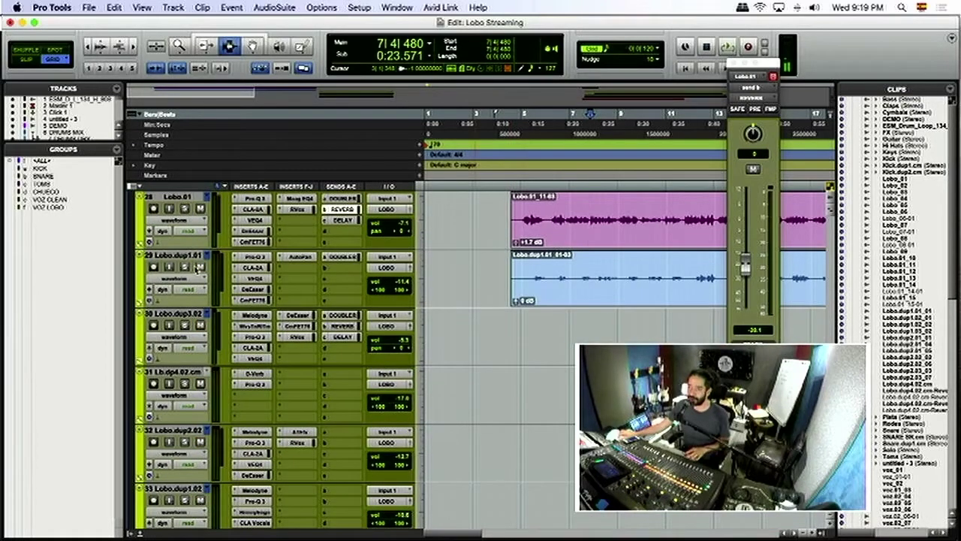
# - Play the vocal from bar 6 beat 3 with its inserts and all three sends active, and stop playback
pyautogui.click(534, 273)
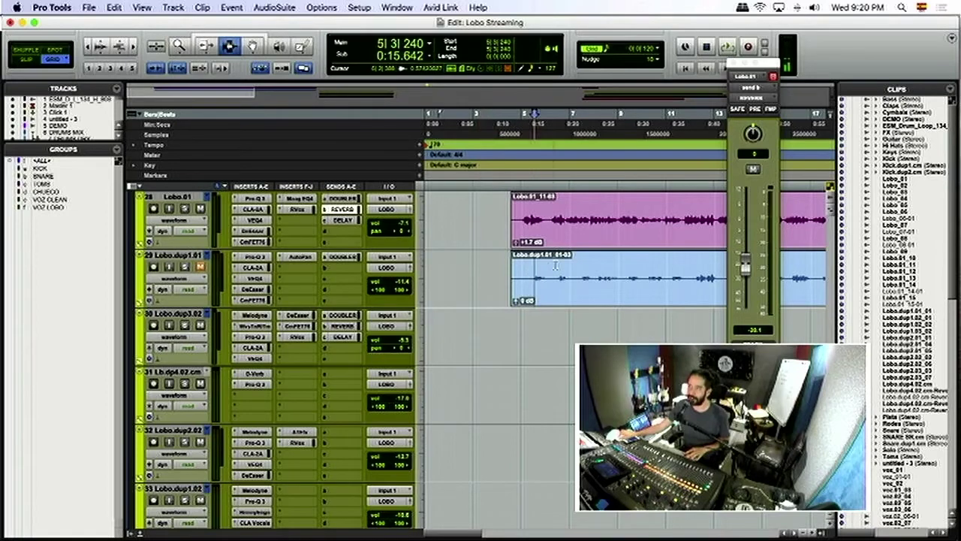
pyautogui.click(556, 265)
pyautogui.press('space')
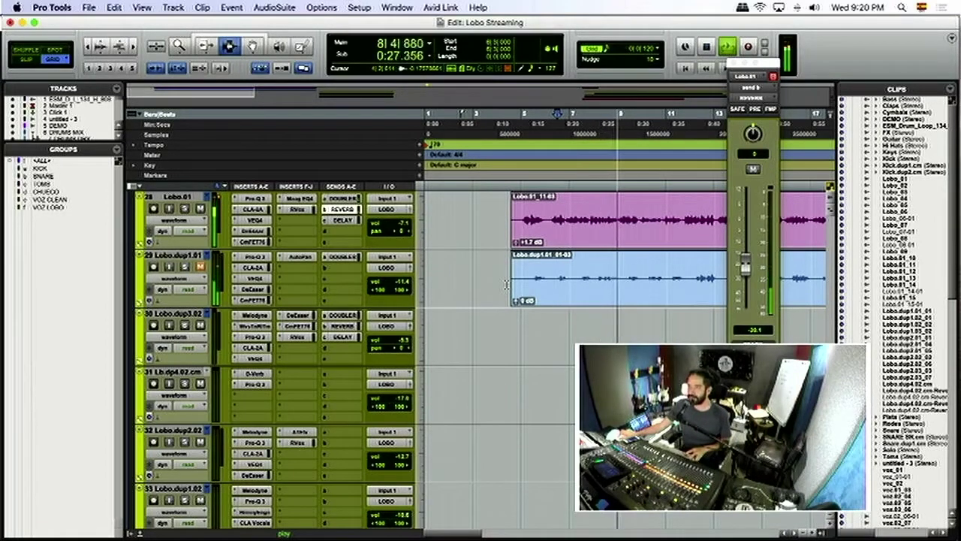
pyautogui.press('r')
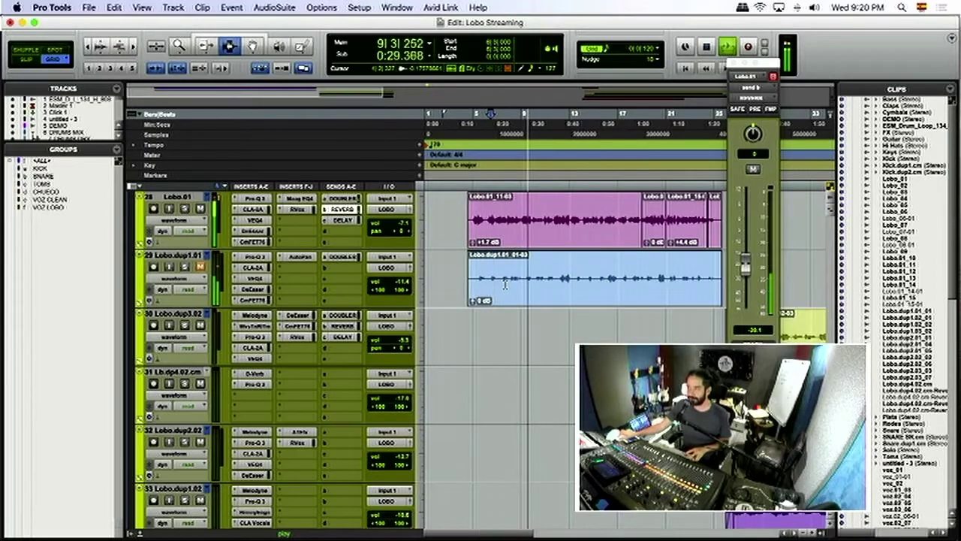
pyautogui.press('space')
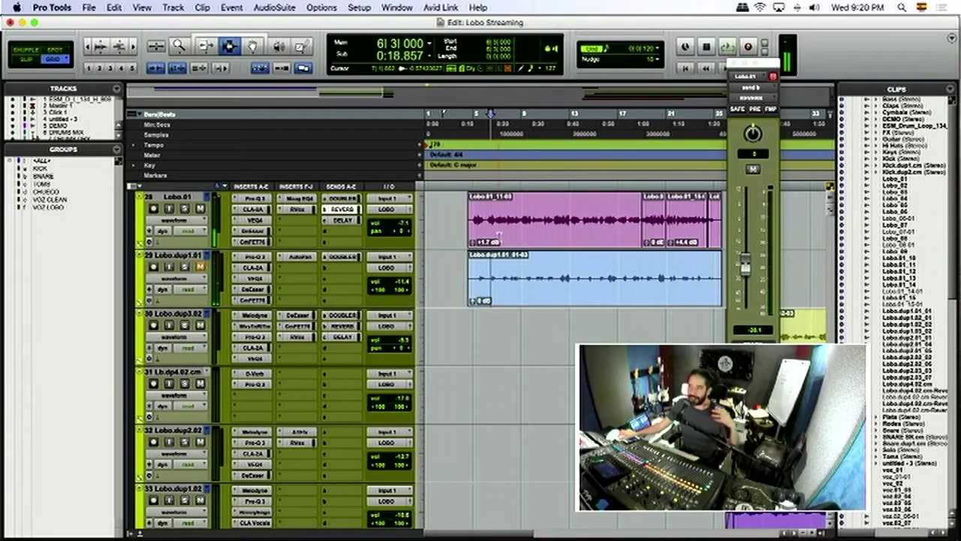
# - Bypass all of Lobo.01's inserts and sends, play the vocal from bar 6 beat 4, re-enable them for comparison, and stop playback
pyautogui.keyDown('shift'); pyautogui.keyDown('super'); pyautogui.click(256, 201); pyautogui.keyUp('super'); pyautogui.keyUp('shift')
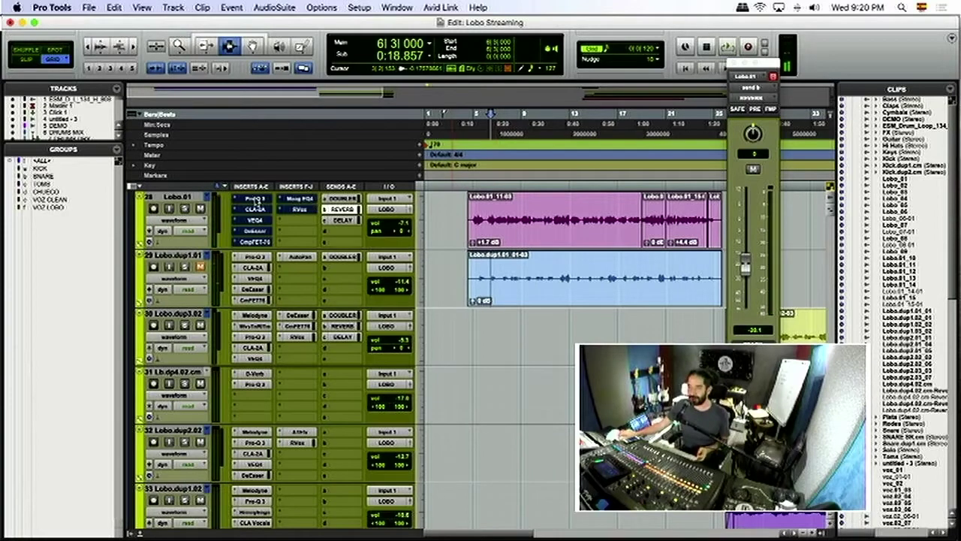
pyautogui.keyDown('shift'); pyautogui.keyDown('super'); pyautogui.click(350, 200); pyautogui.keyUp('super'); pyautogui.keyUp('shift')
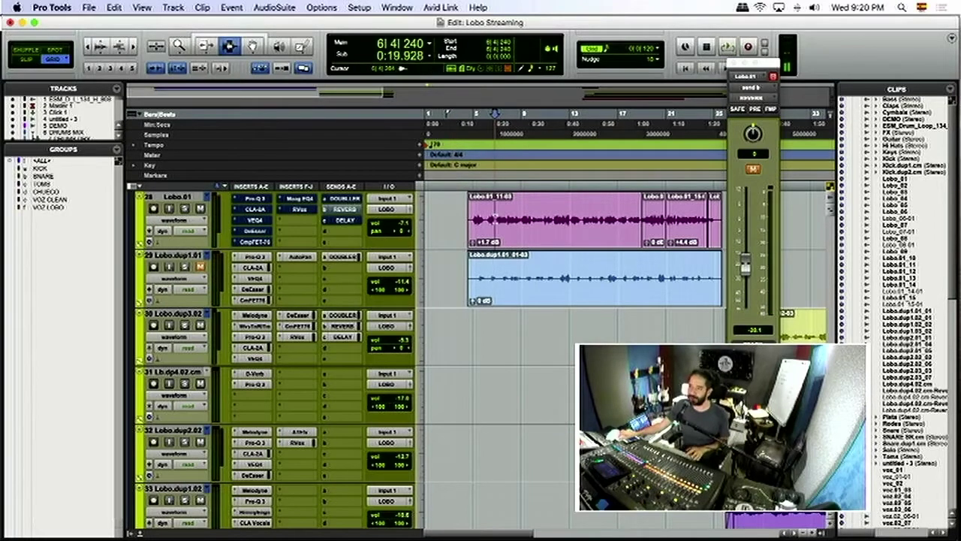
pyautogui.press('space')
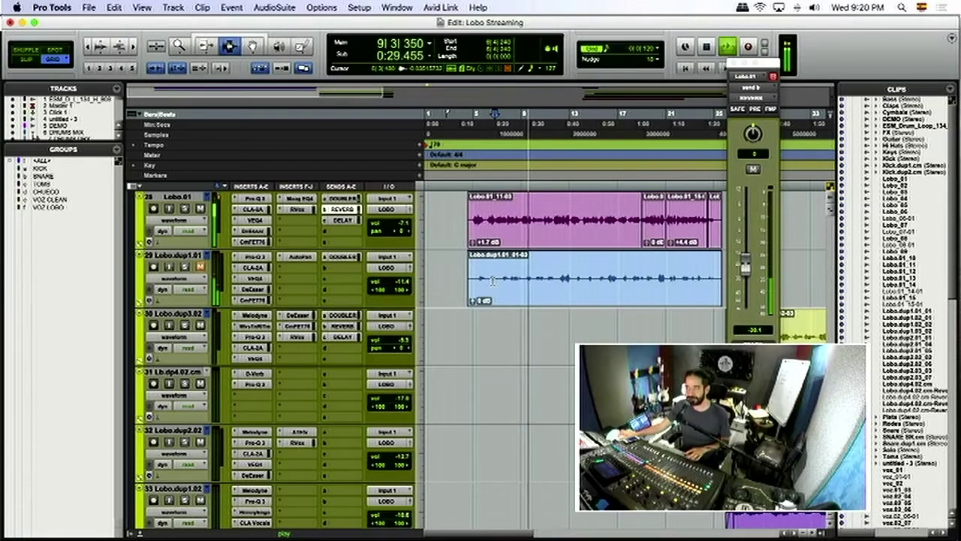
pyautogui.press('space')
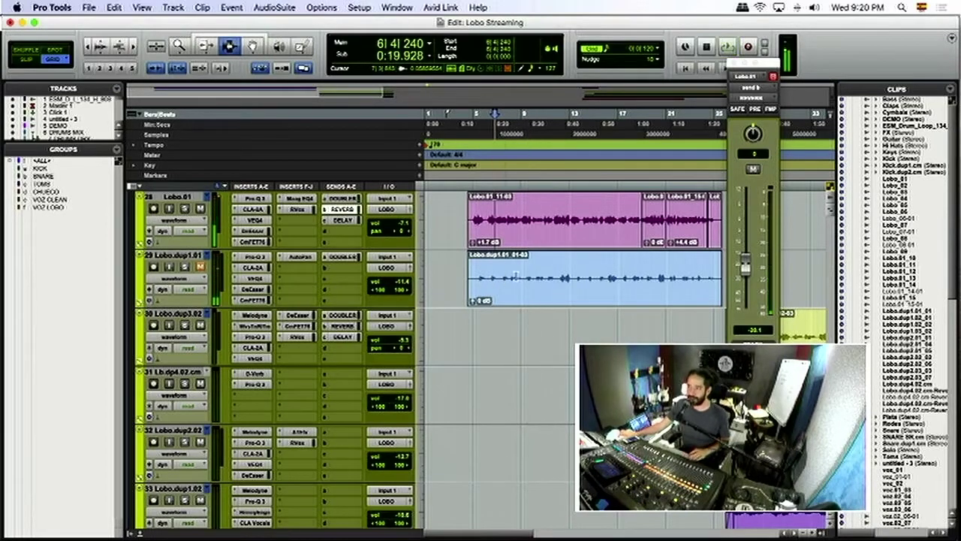
# - Place the edit cursor at bar 25 beat 2, just before the clips of the duplicated Lobo vocal tracks
pyautogui.click(534, 220)
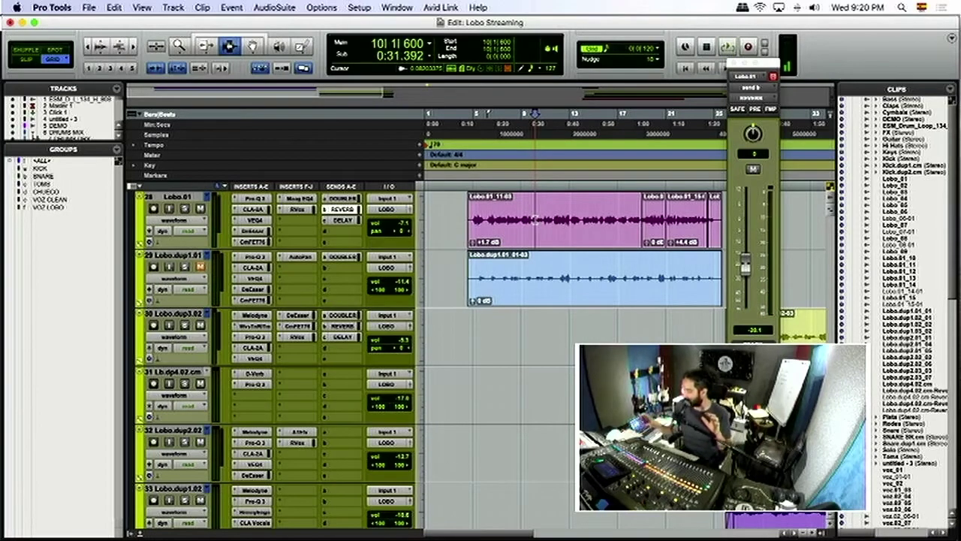
pyautogui.press('super+bracketleft')
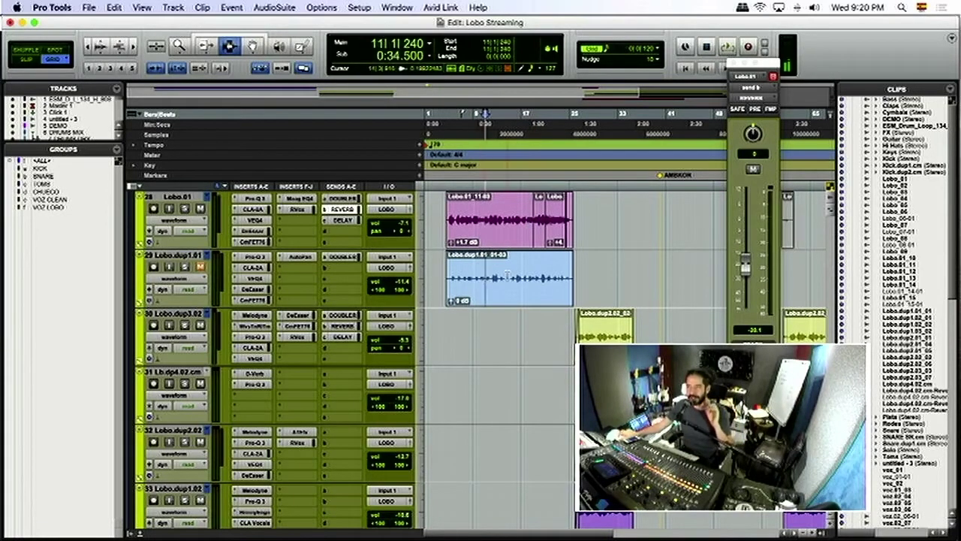
pyautogui.hscroll(10, 507, 275)
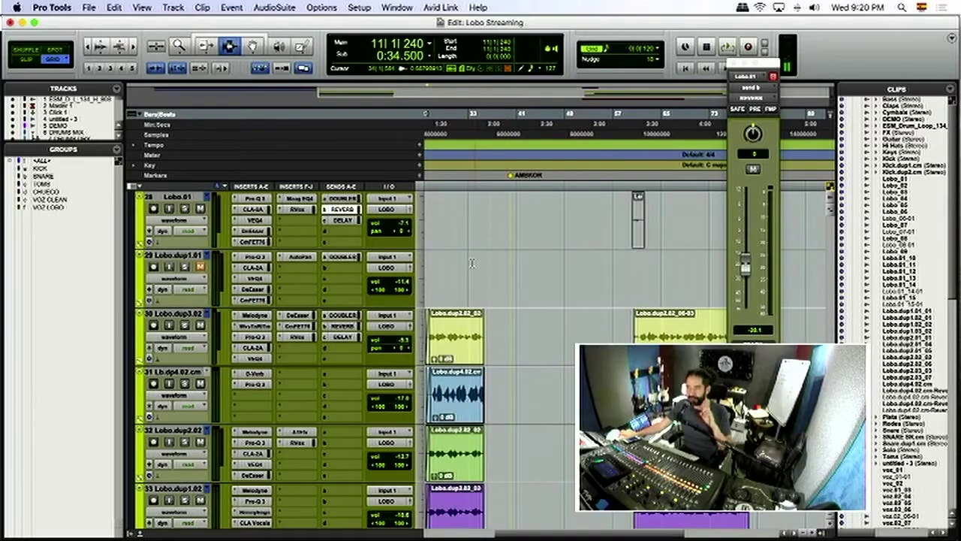
pyautogui.hscroll(-8, 472, 262)
pyautogui.click(556, 114)
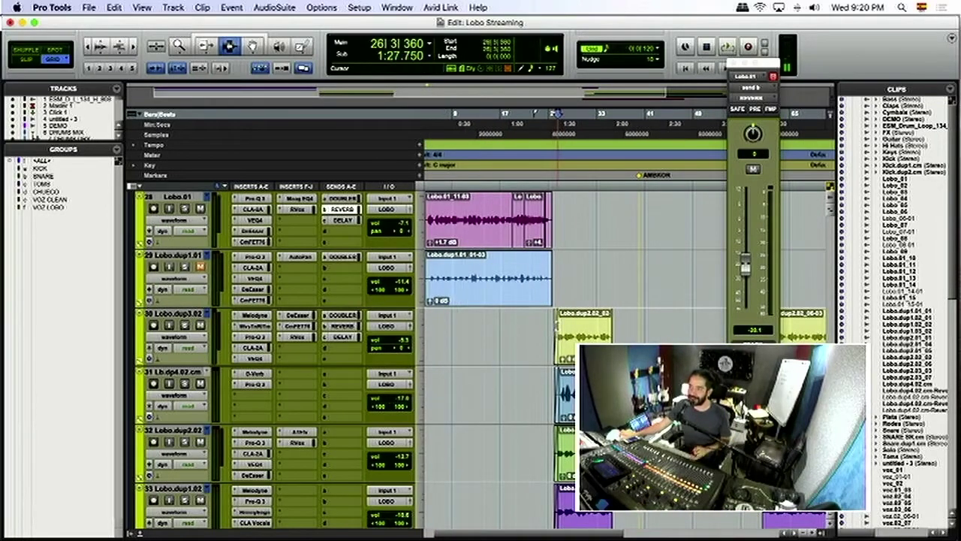
pyautogui.click(546, 324)
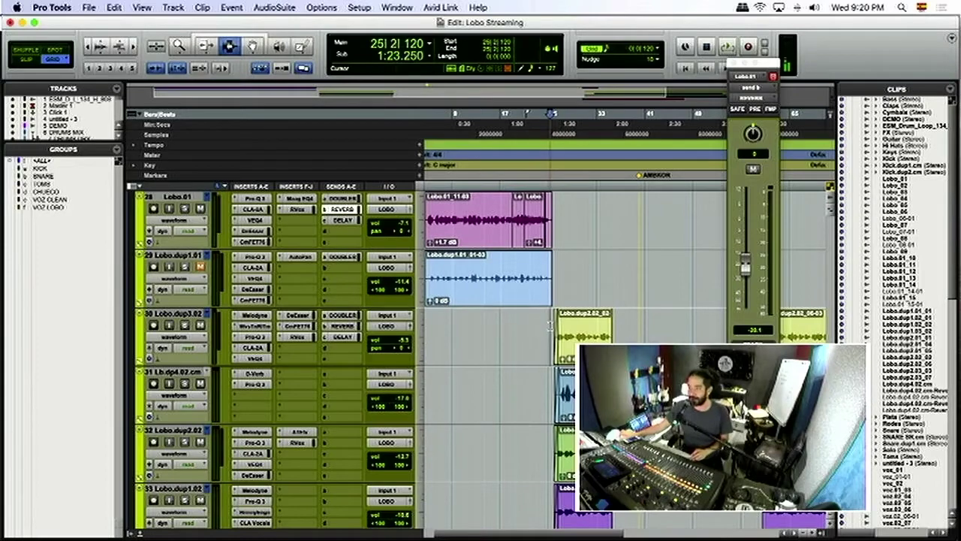
pyautogui.click(550, 324)
# - Examine the inserts and sends on the LOBO folder and its vocal tracks down to Lobo.dup1.03
pyautogui.scroll(-1, 481, 338)
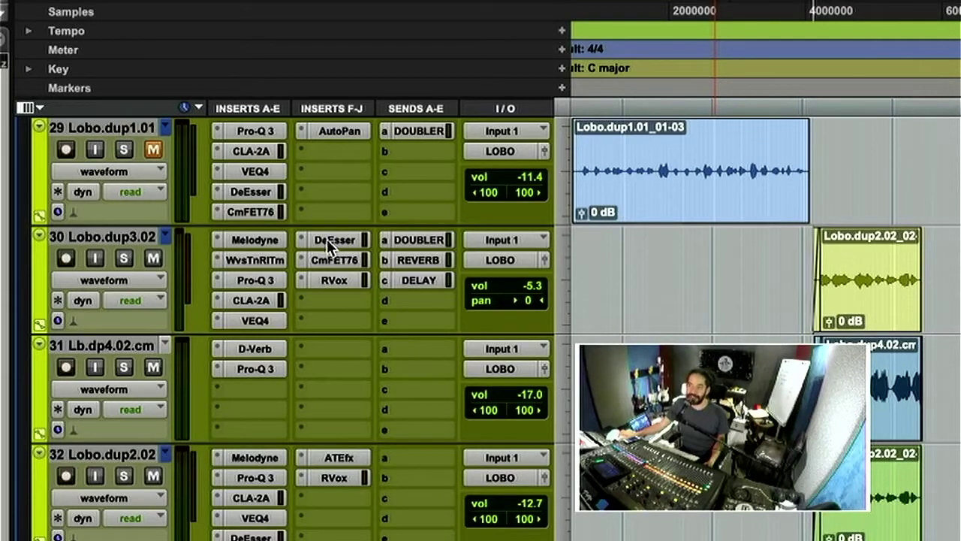
pyautogui.scroll(5, 319, 246)
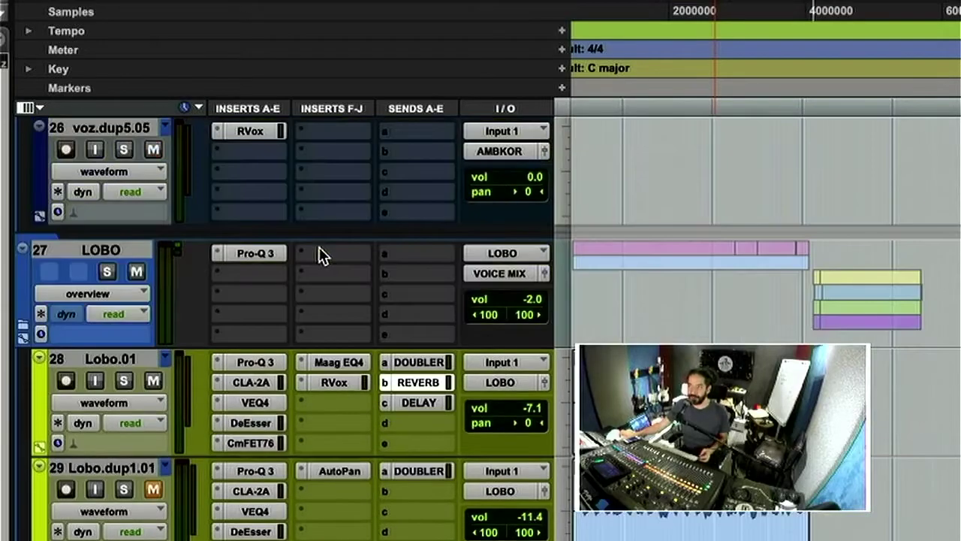
pyautogui.scroll(-2, 319, 247)
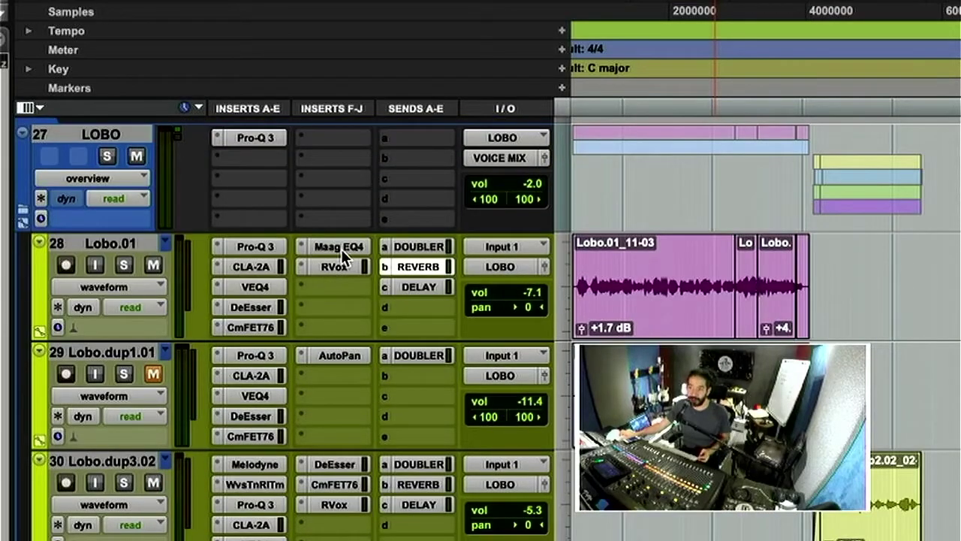
pyautogui.scroll(-6, 341, 249)
pyautogui.scroll(2, 345, 253)
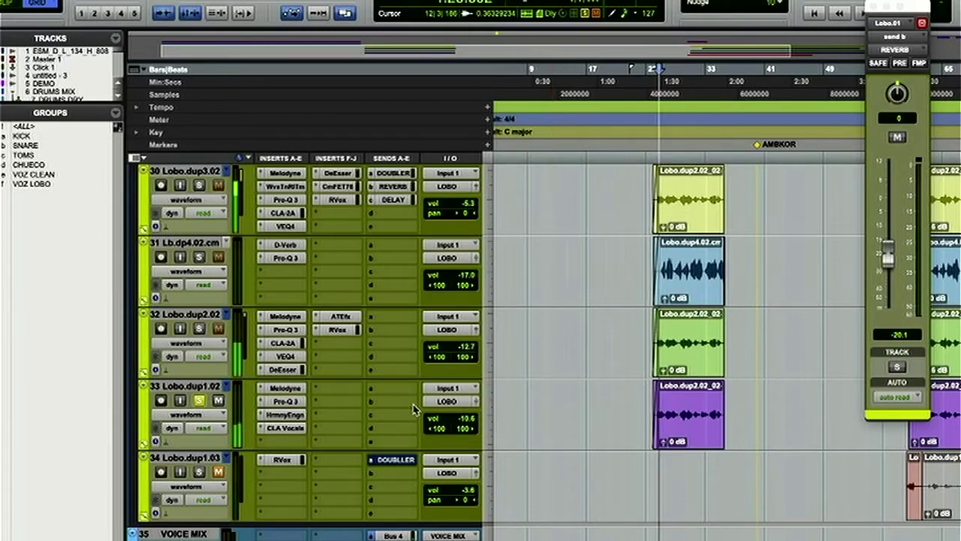
# - Listen to Lobo.dup1.02 in solo from about bar 26, and switch the solo to Lobo.dup2.02 to hear it alone
pyautogui.hotkey('ctrl', ']')
pyautogui.hotkey('ctrl', ']')
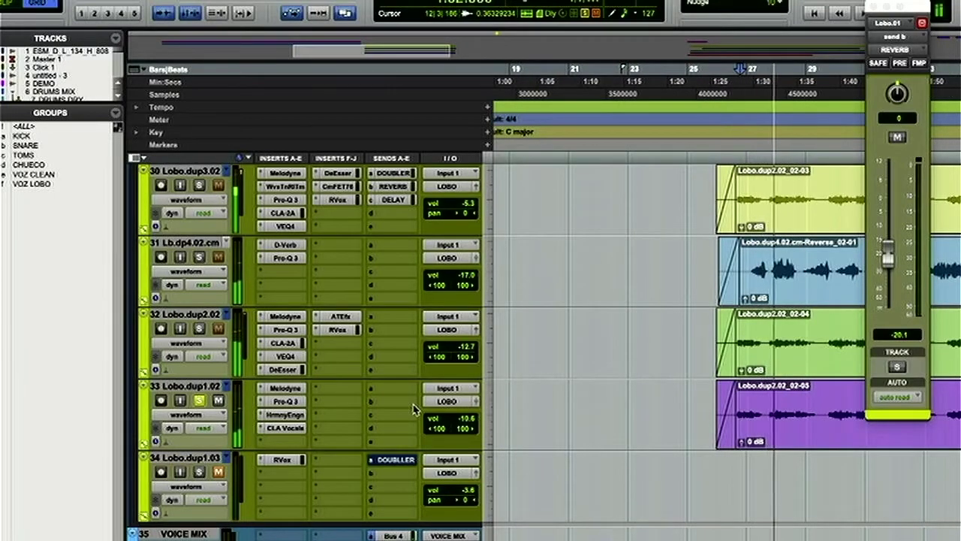
pyautogui.hotkey('ctrl', '[')
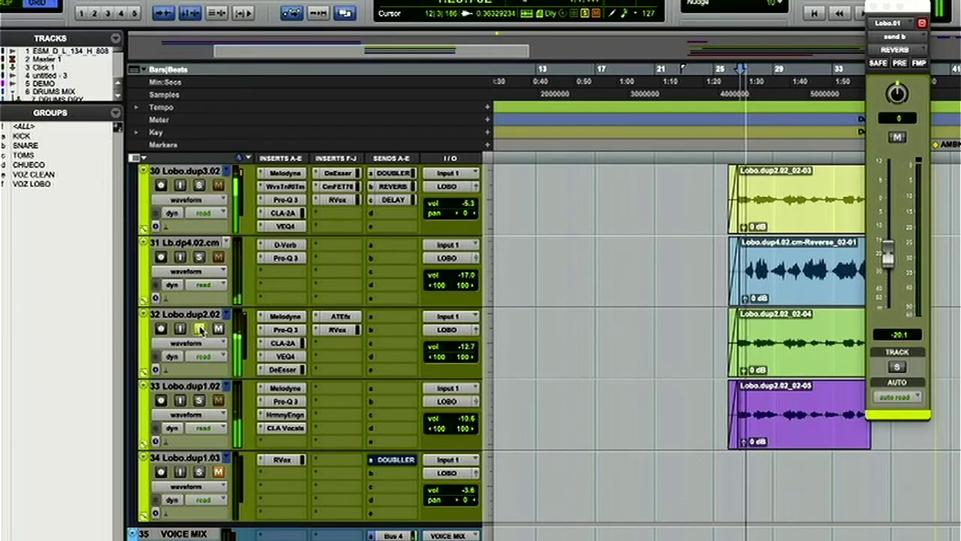
pyautogui.click(199, 328)
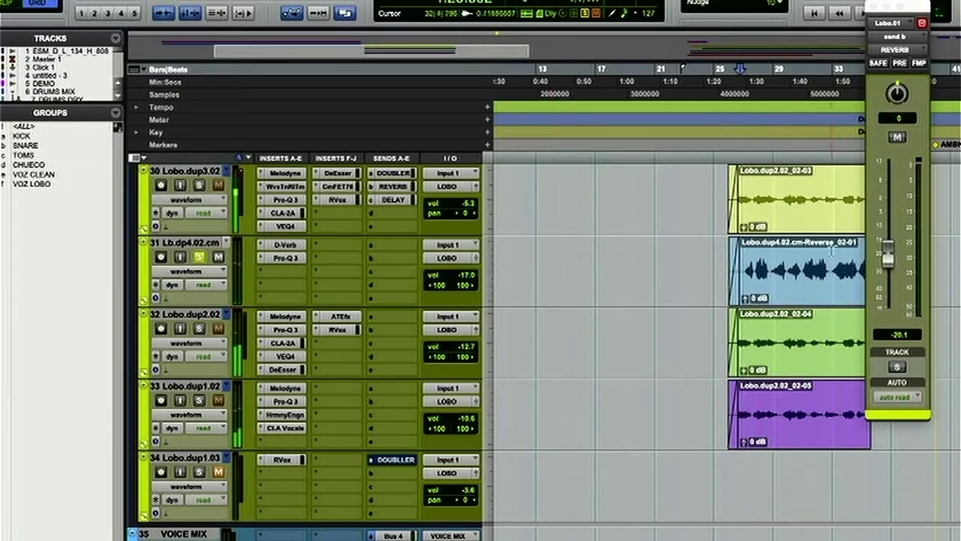
# - Play the reversed vocal clip on the Lb.dp4.02.cm track in solo from bar 27 beat 4, and stop playback
pyautogui.hotkey('ctrl', ']')
pyautogui.hotkey('ctrl', ']')
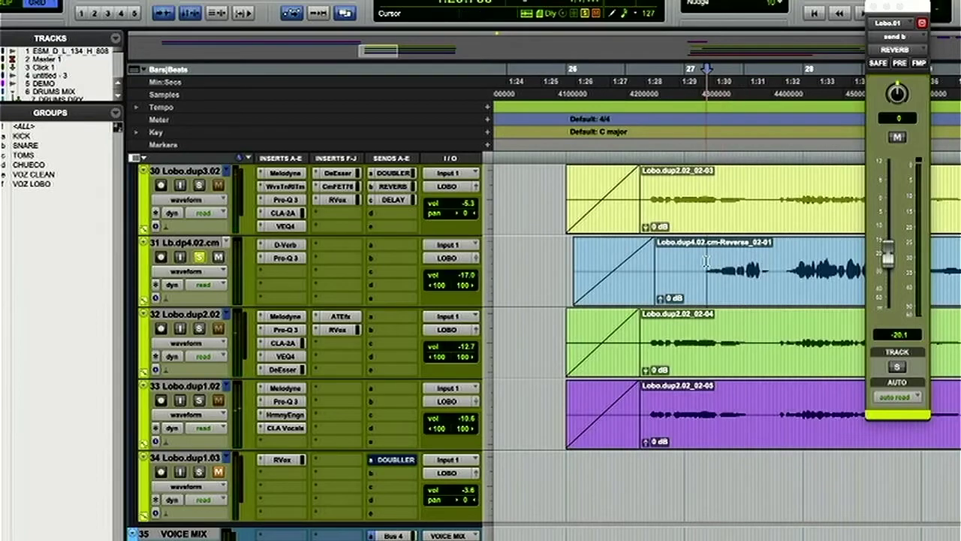
pyautogui.hotkey('ctrl', '[')
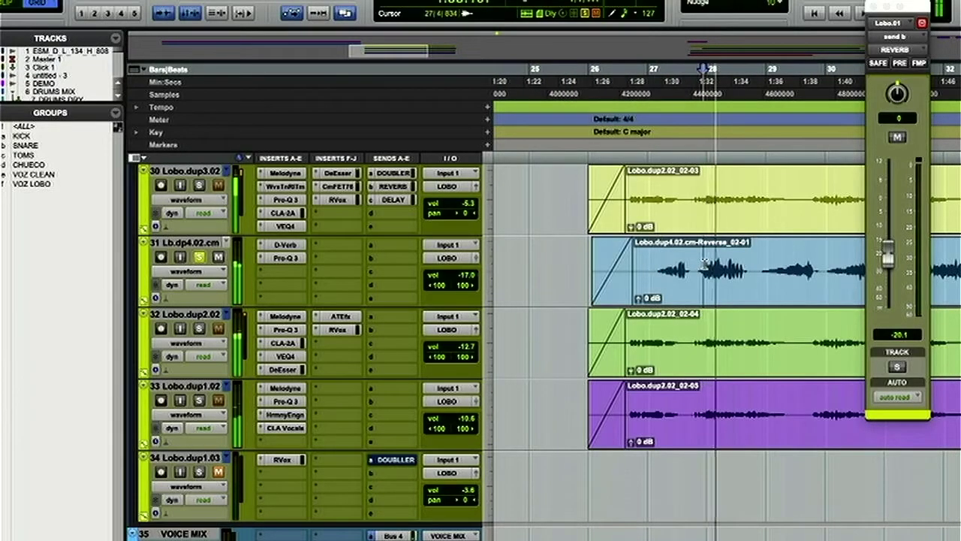
pyautogui.hotkey('ctrl', '[')
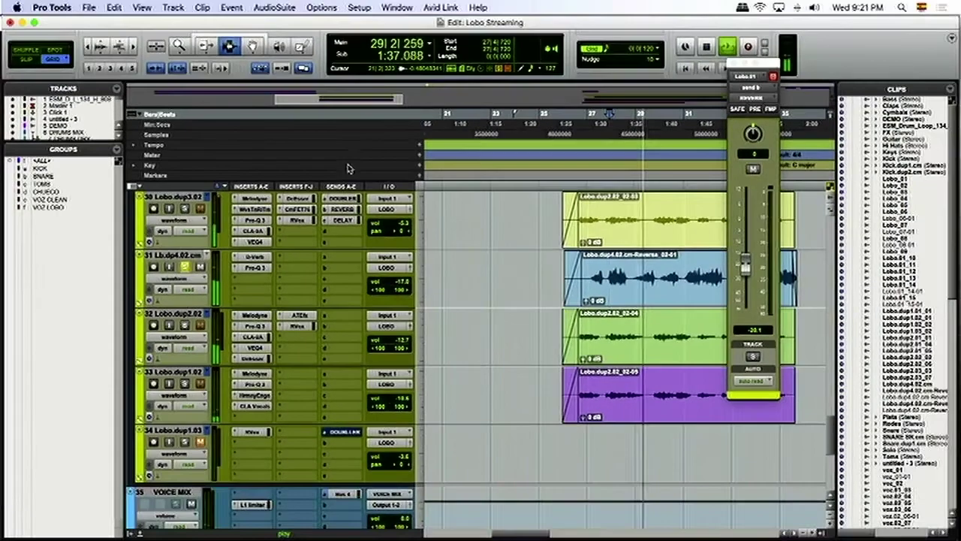
pyautogui.click(229, 39)
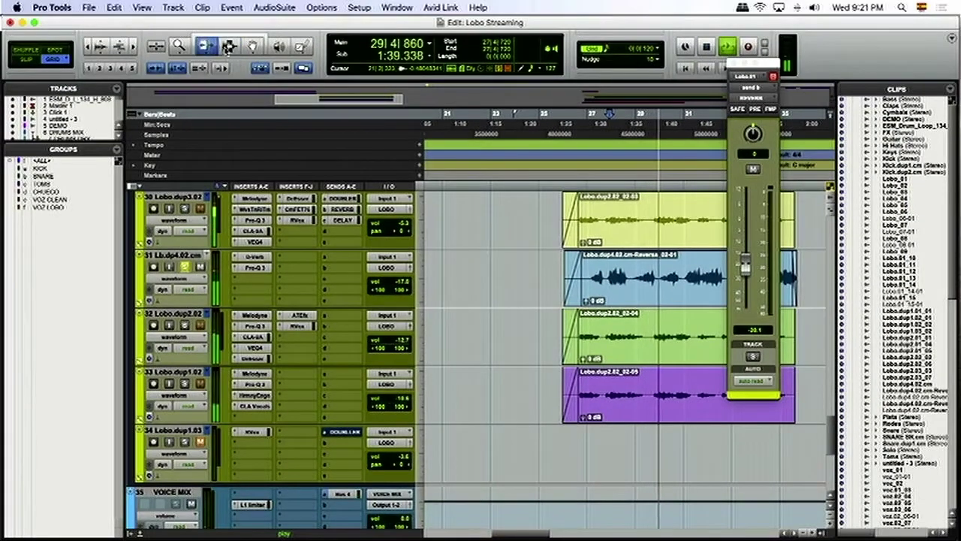
pyautogui.press('space')
# - Solo Lobo.dup3.02 together with Lb.dp4.02.cm, play both from bar 28 beat 3, and return the cursor to bar 27 beat 4
pyautogui.press('F9')
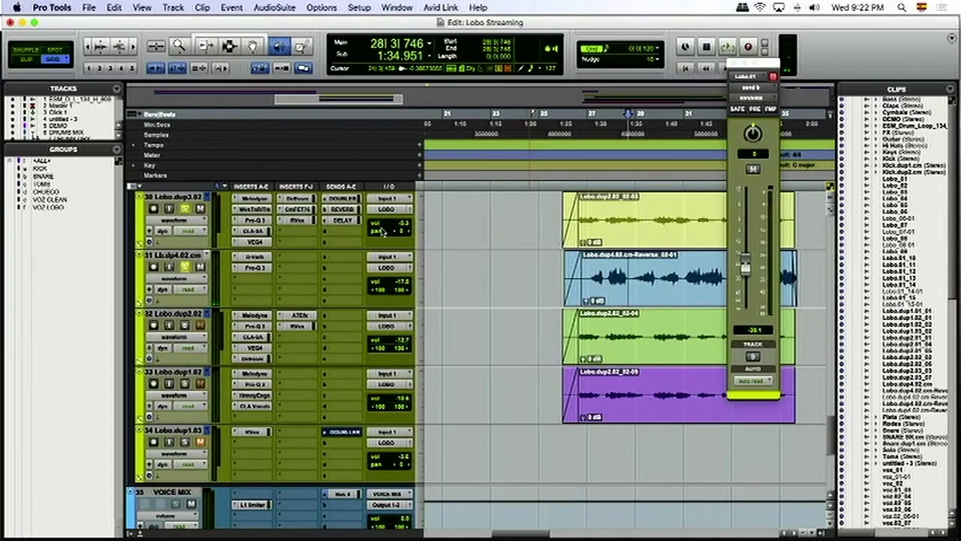
pyautogui.press('space')
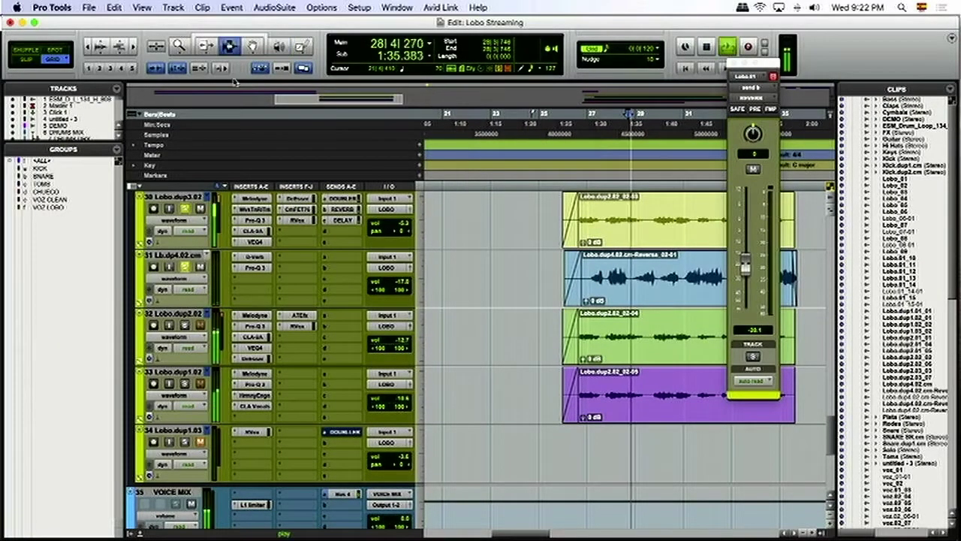
pyautogui.click(607, 213)
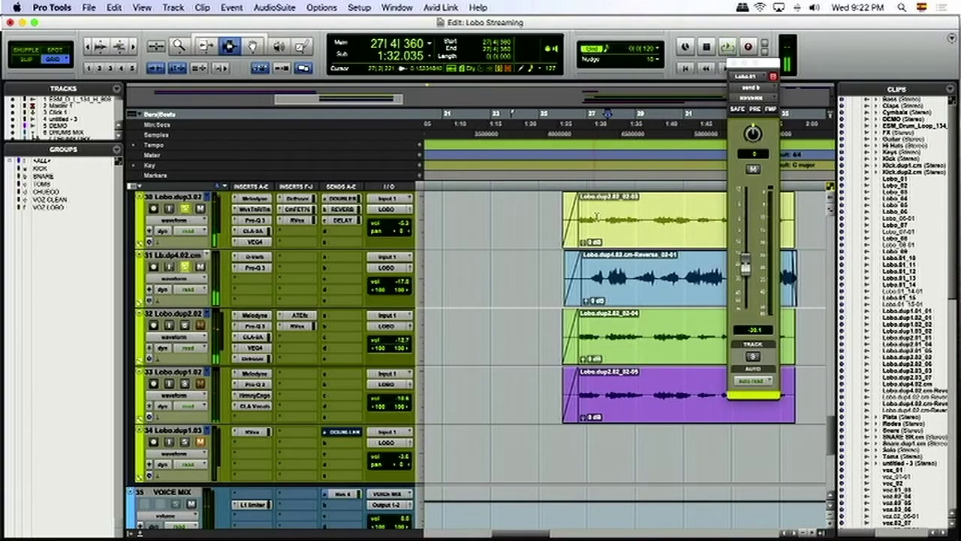
# - Add Lobo.dup2.02 and Lobo.dup1.02 to the solo, and play from bar 26 beat 3 while checking the DOUBLLER, REVERB and DELAY aux tracks
pyautogui.click(577, 213)
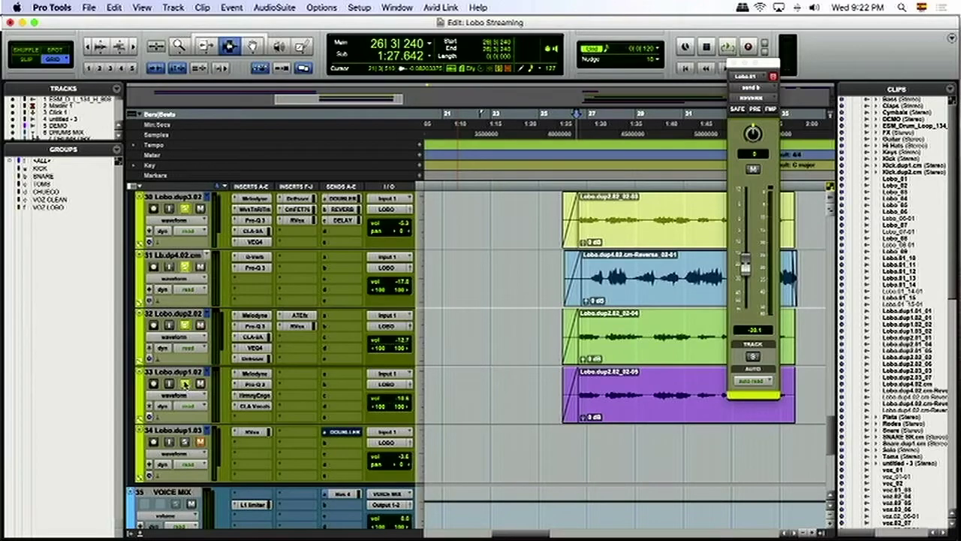
pyautogui.press('space')
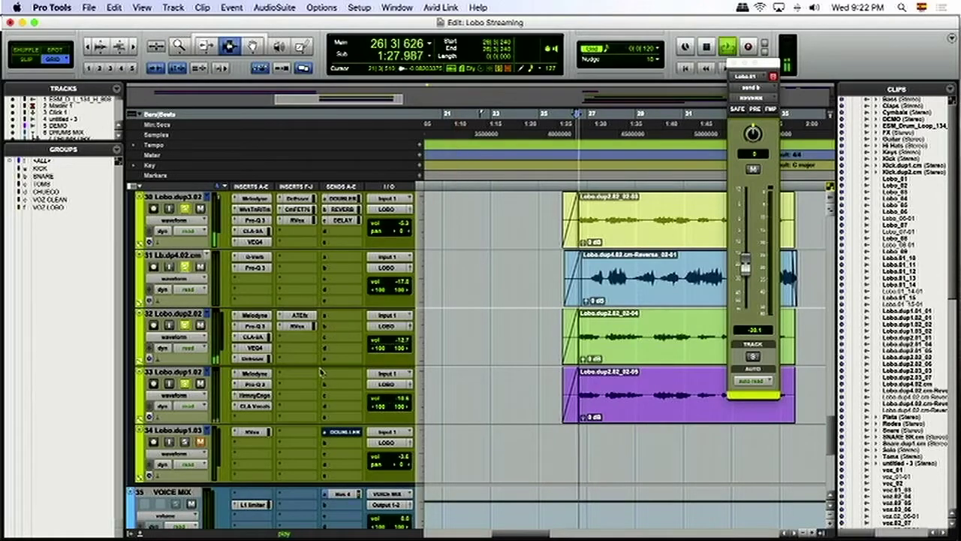
pyautogui.scroll(-5, 330, 333)
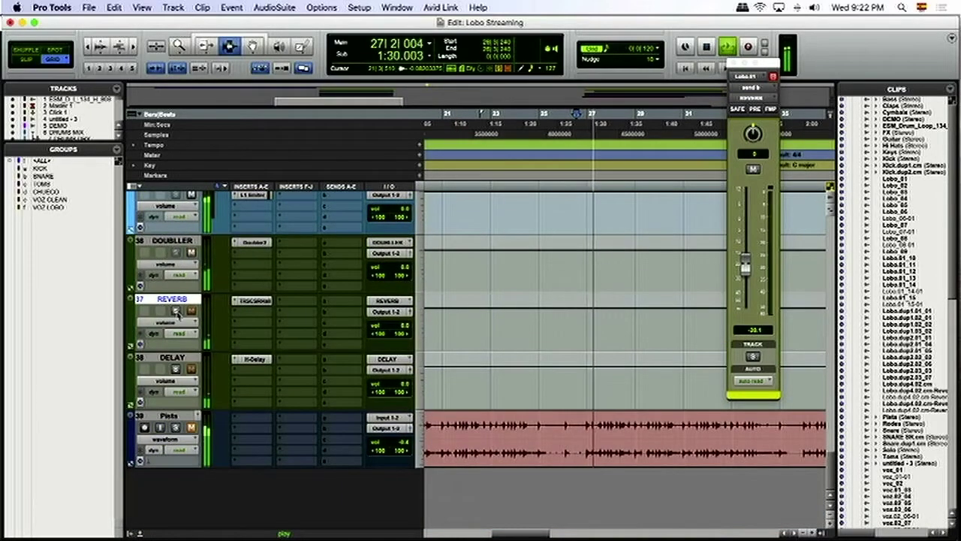
pyautogui.press('space')
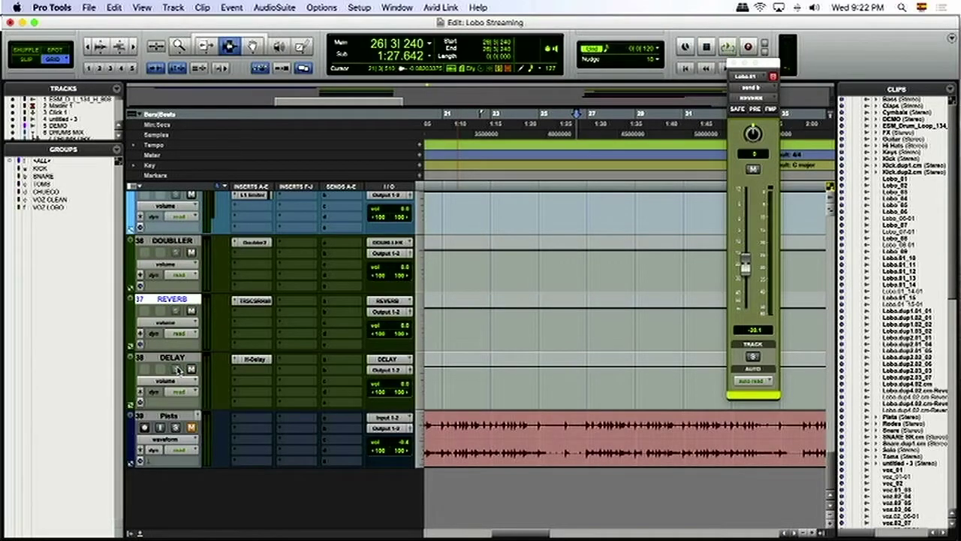
# - Replay the four soloed Lobo vocal tracks together from bar 26 beat 3 while following their clips, and stop playback
pyautogui.press('space')
pyautogui.scroll(1, 571, 325)
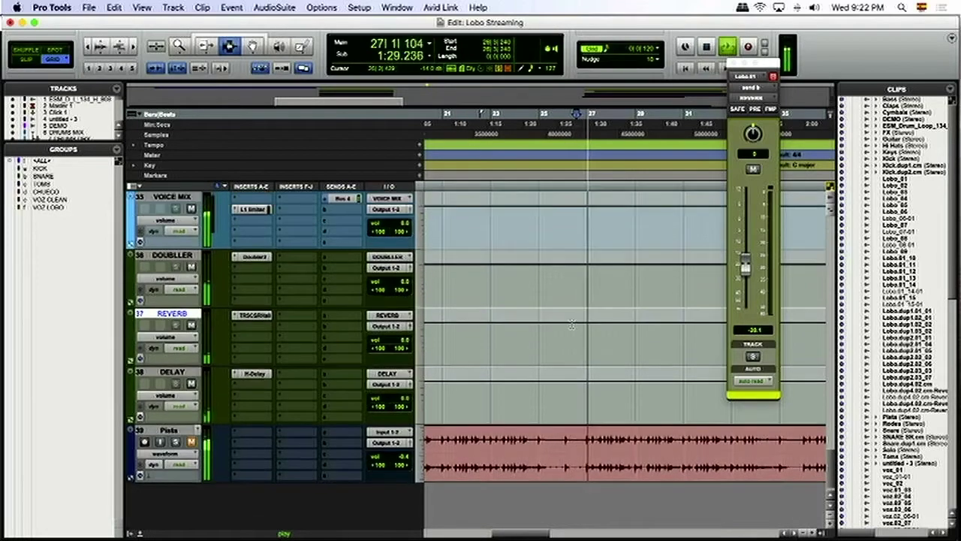
pyautogui.scroll(5, 572, 325)
pyautogui.press('super+bracketleft')
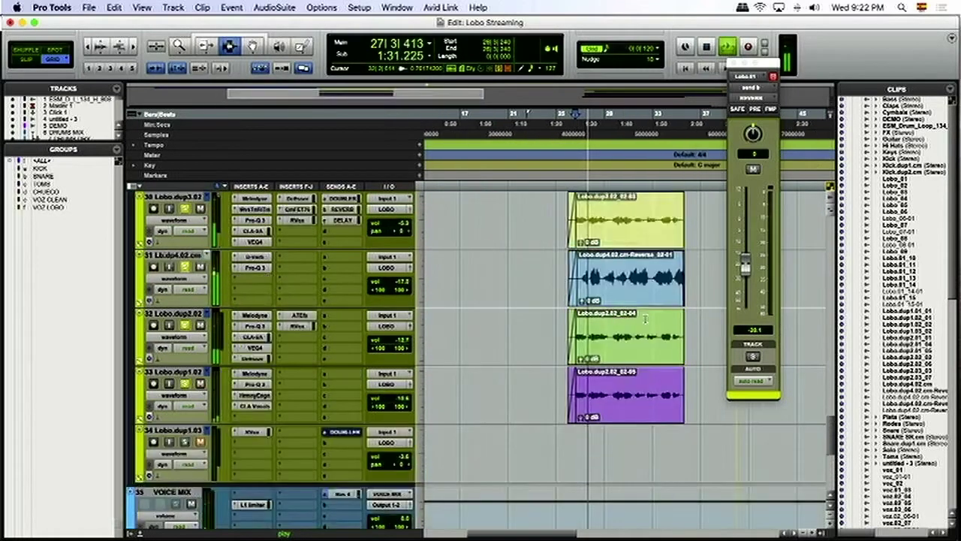
pyautogui.scroll(1, 645, 319)
pyautogui.press('super+bracketright')
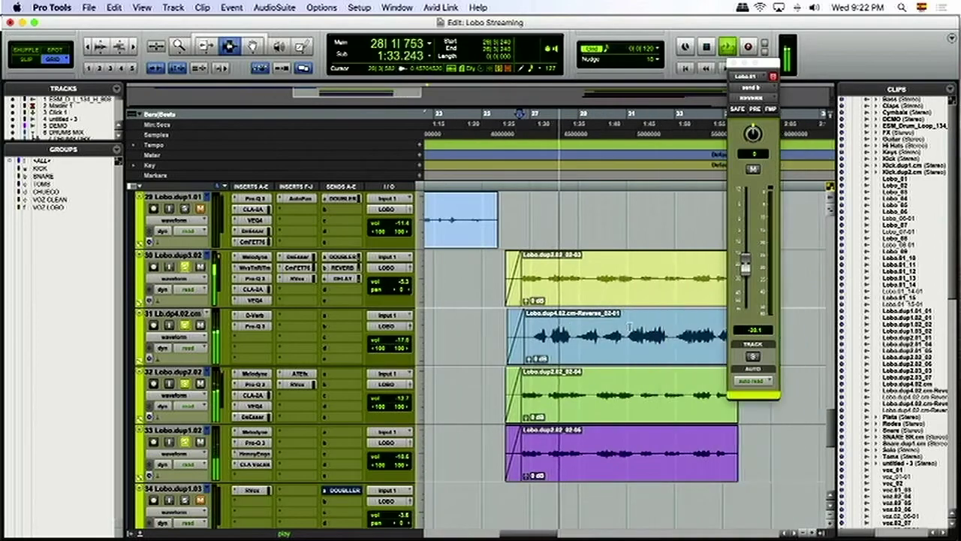
pyautogui.hscroll(2, 630, 324)
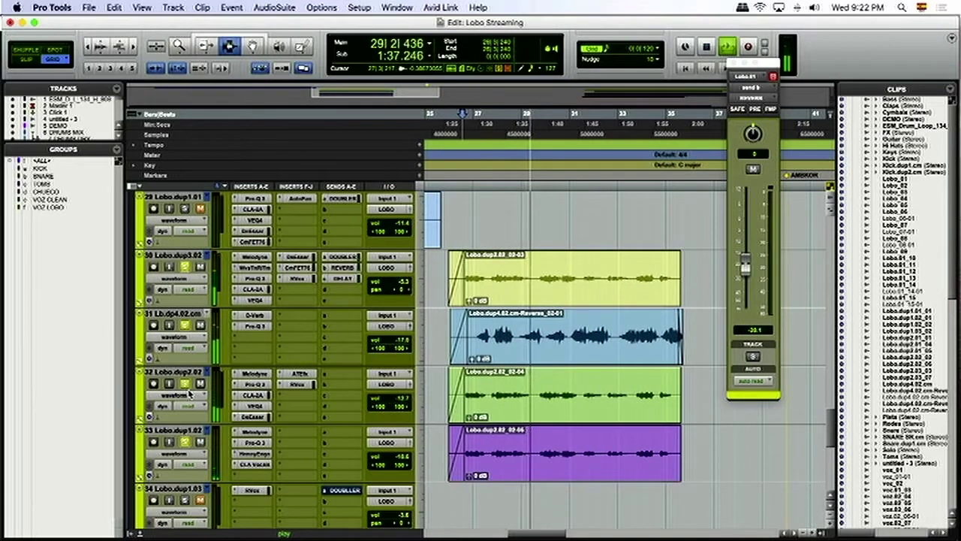
pyautogui.press('space')
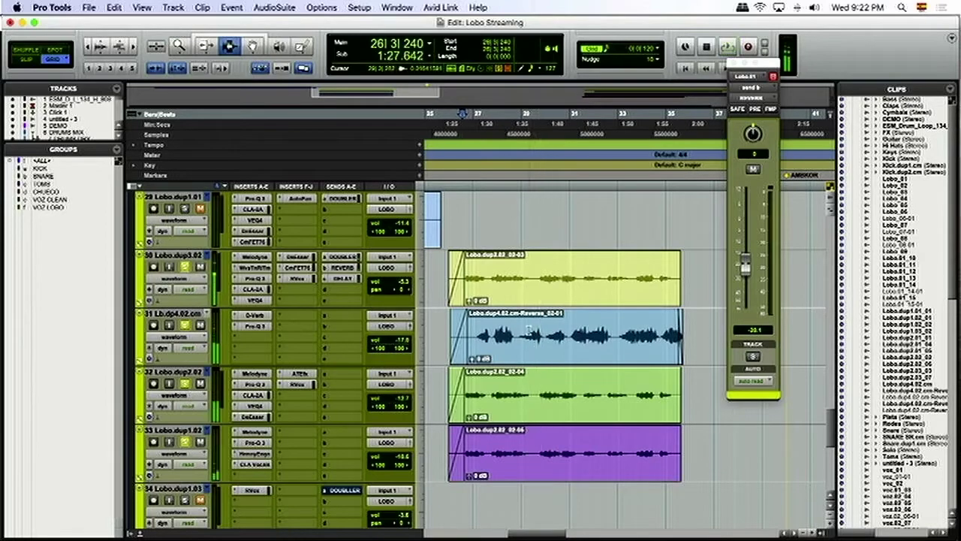
# - Place the edit cursor at bar 29 beat 1 on the reversed clip and play the vocals from there twice
pyautogui.click(528, 331)
pyautogui.press('super+bracketright')
pyautogui.press('super+bracketright')
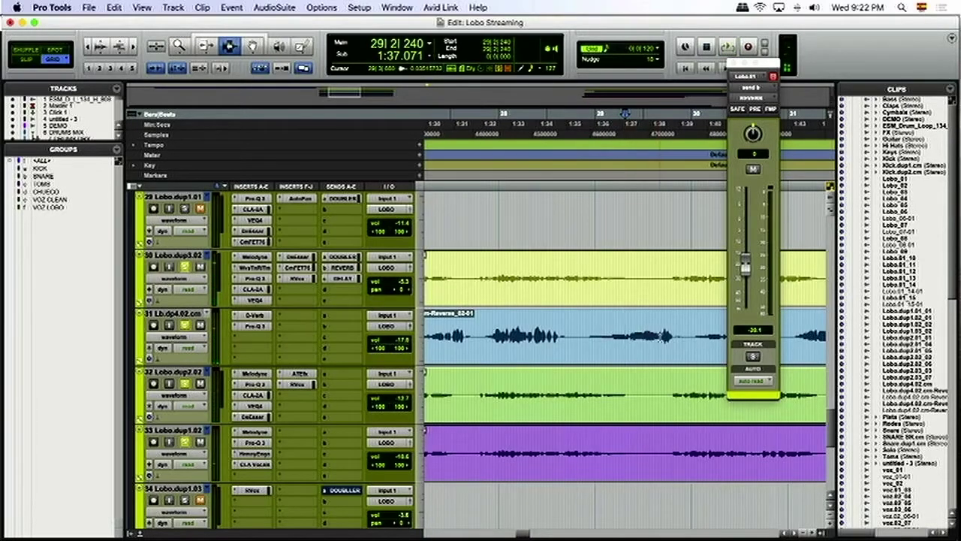
pyautogui.click(598, 328)
pyautogui.press('space')
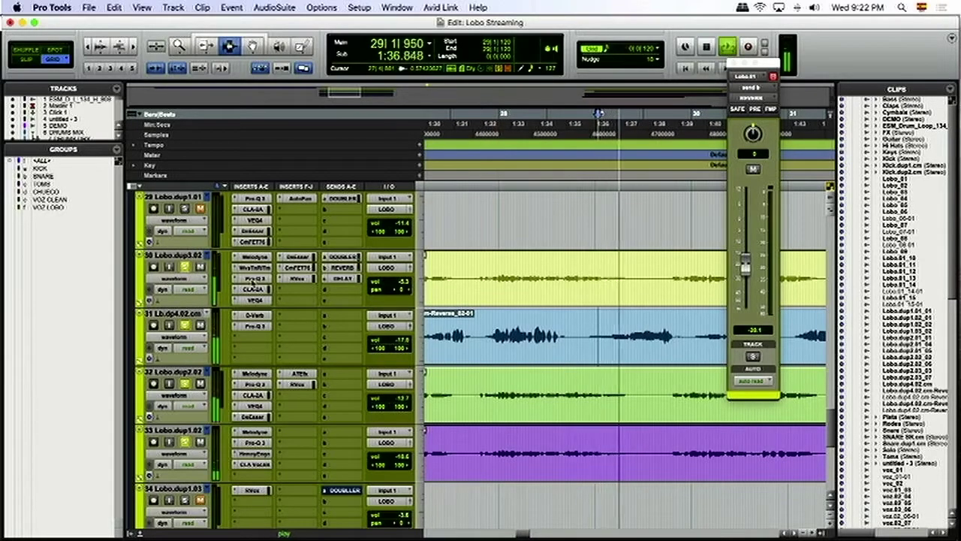
pyautogui.press('space')
pyautogui.press('super+bracketleft')
pyautogui.press('space')
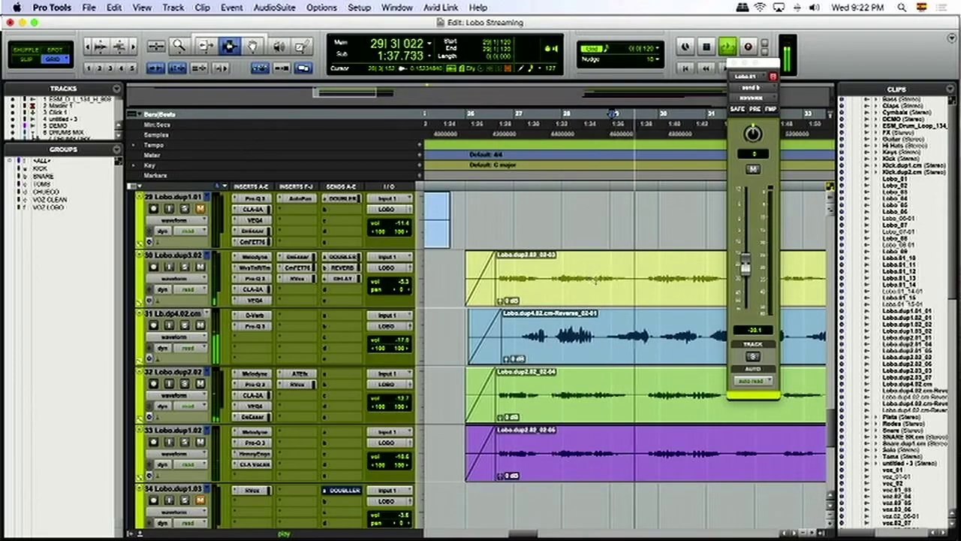
# - Solo Lobo.dup2.02 and Lobo.dup1.02 during playback, release the solos to hear all the Lobo duplicates with Lb.dp4.02.cm, and stop playback
pyautogui.press('super+bracketleft')
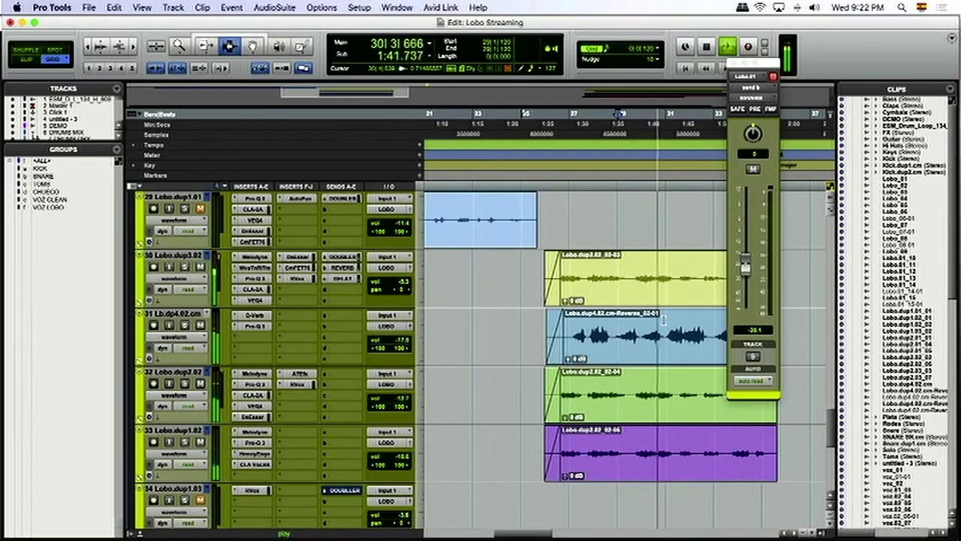
pyautogui.scroll(-5, 664, 320)
pyautogui.scroll(5, 664, 319)
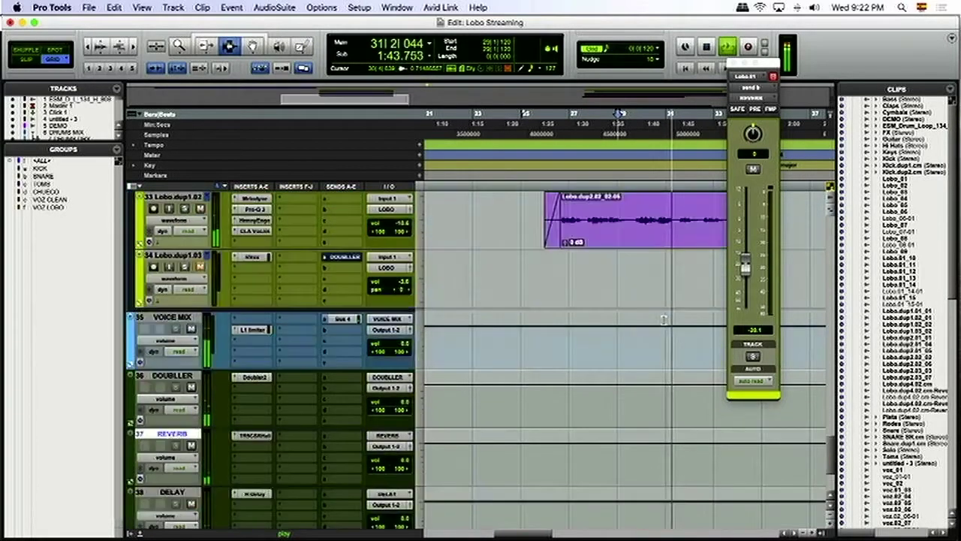
pyautogui.press('super+bracketleft')
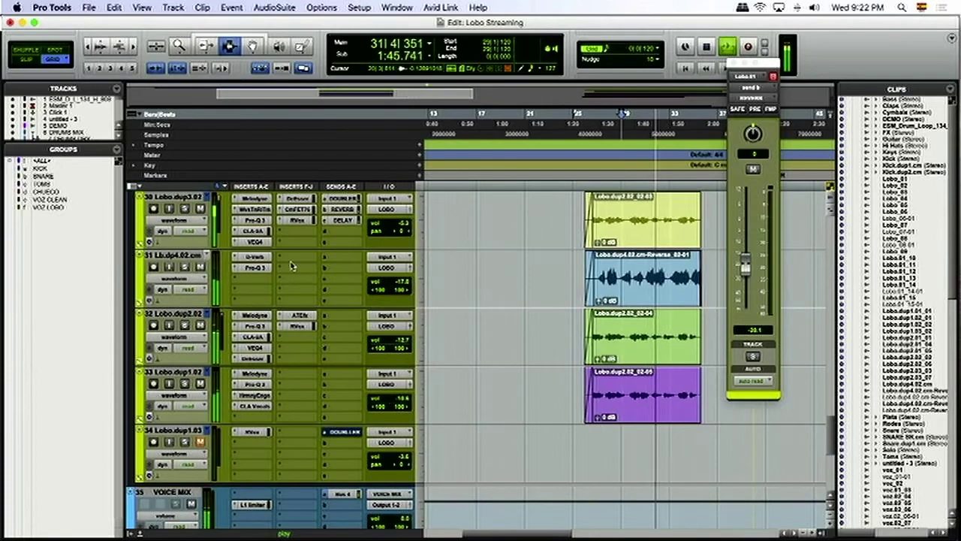
pyautogui.click(185, 383)
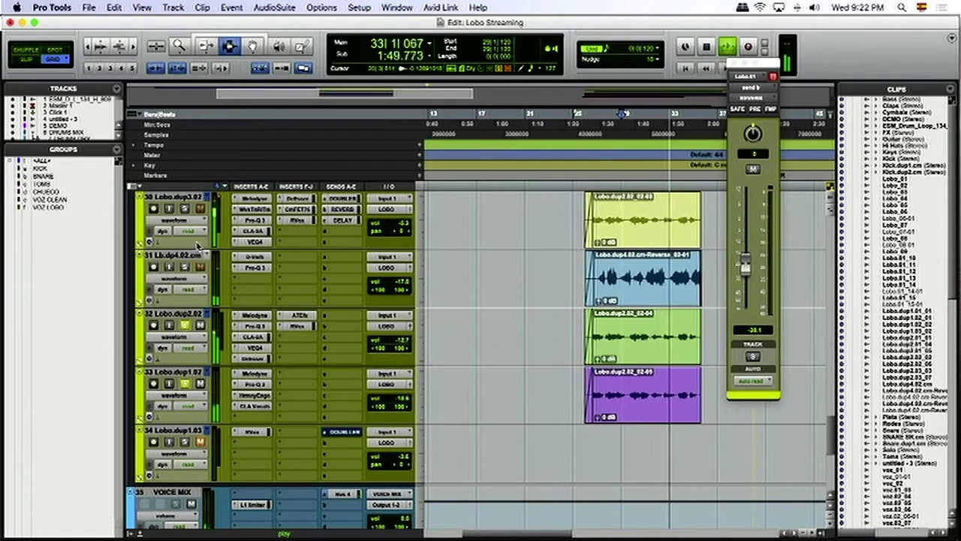
pyautogui.click(188, 268)
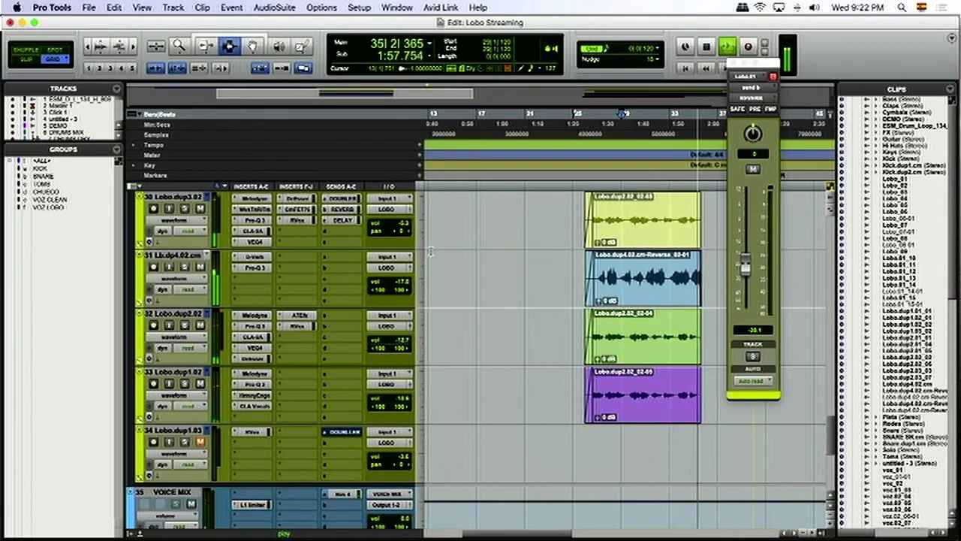
pyautogui.press('super+bracketleft')
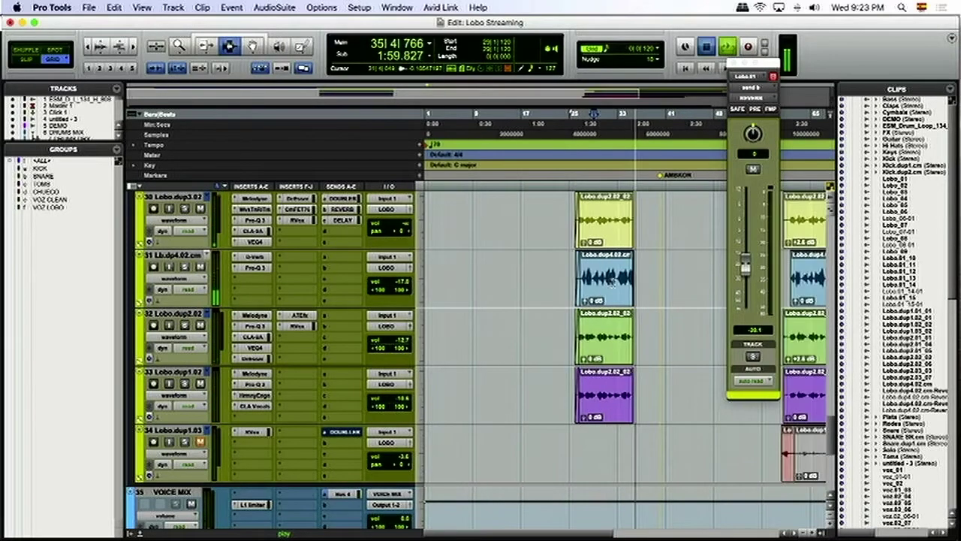
pyautogui.press('space')
# - Move the edit cursor to bar 28 beat 1 on the reversed clip, and on to bar 26 beat 1 at its start
pyautogui.scroll(2, 597, 269)
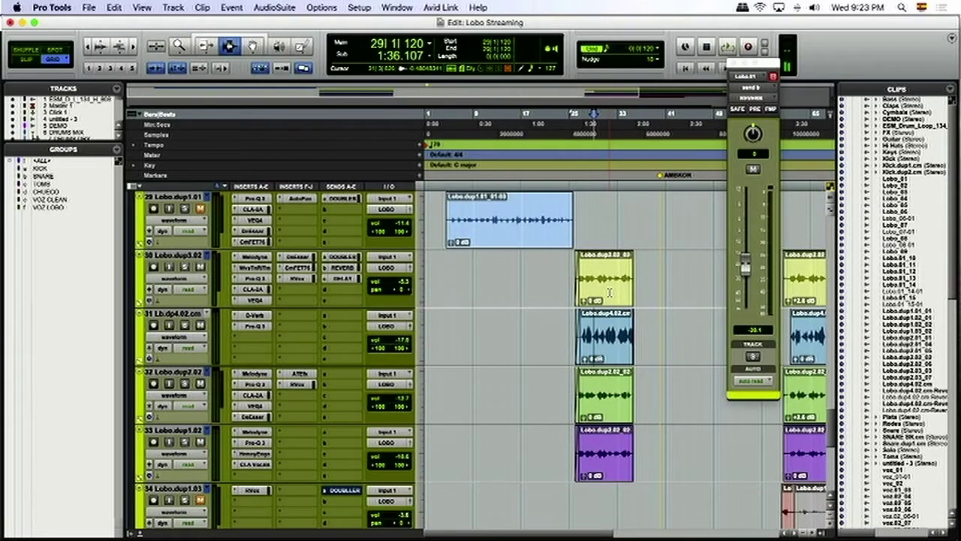
pyautogui.press('super+bracketright')
pyautogui.press('super+bracketright')
pyautogui.press('super+bracketright')
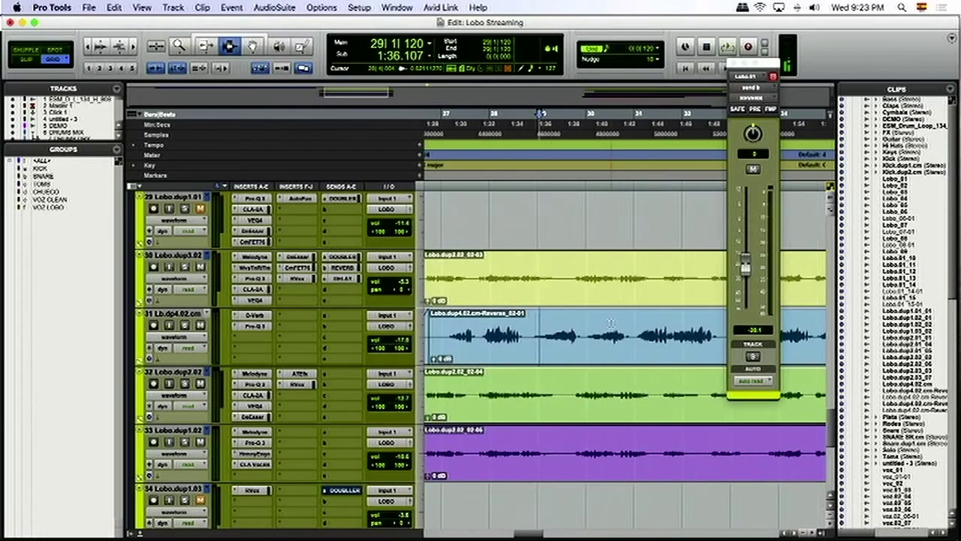
pyautogui.click(485, 322)
pyautogui.press('super+bracketleft')
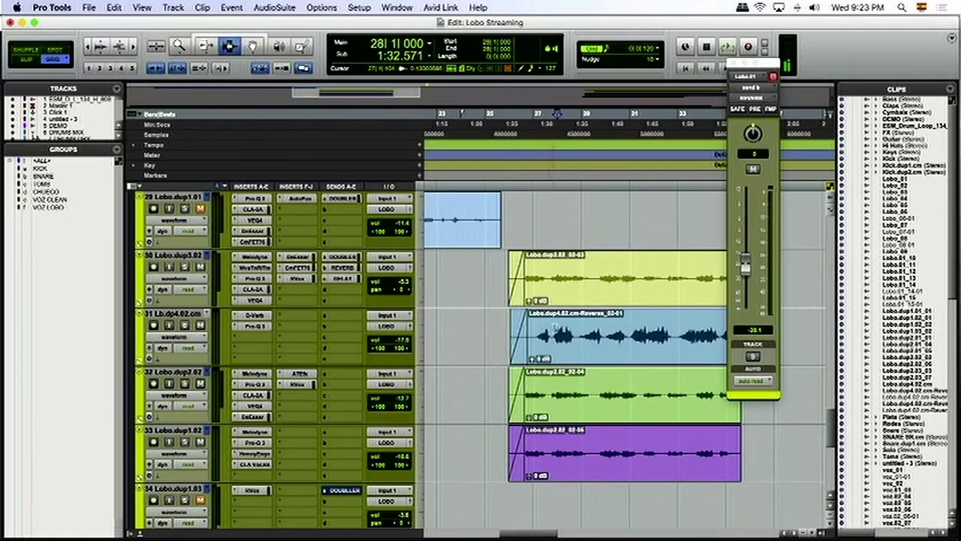
pyautogui.click(506, 325)
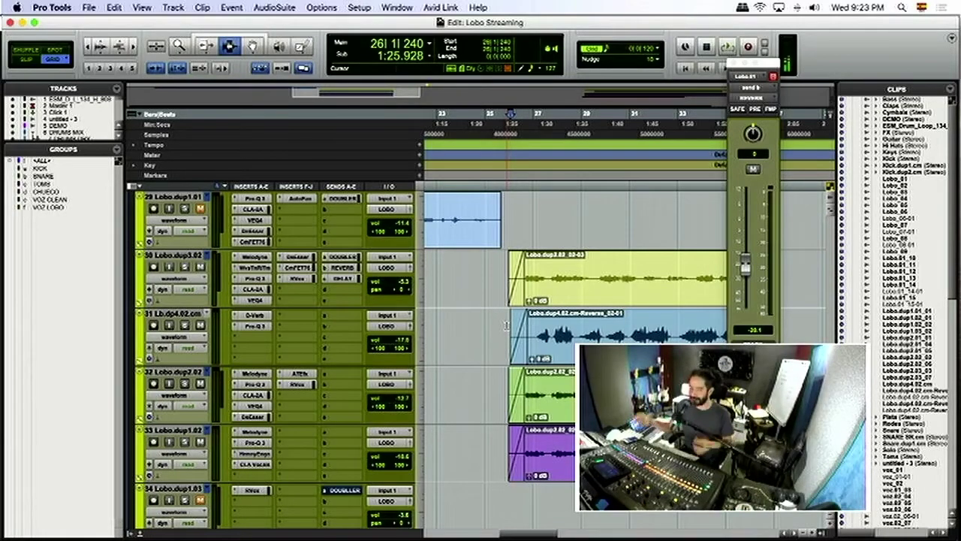
# - Place the edit cursor at bar 40 beat 1, where the voz.dup4.04 clip begins, and start playback from there
pyautogui.press('r')
pyautogui.press('r')
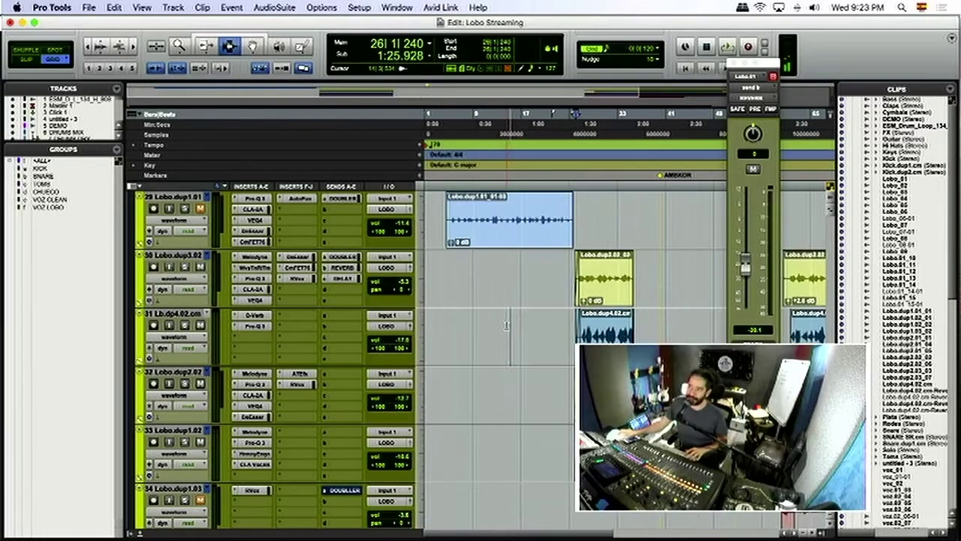
pyautogui.click(638, 229)
pyautogui.press('r')
pyautogui.scroll(8, 582, 239)
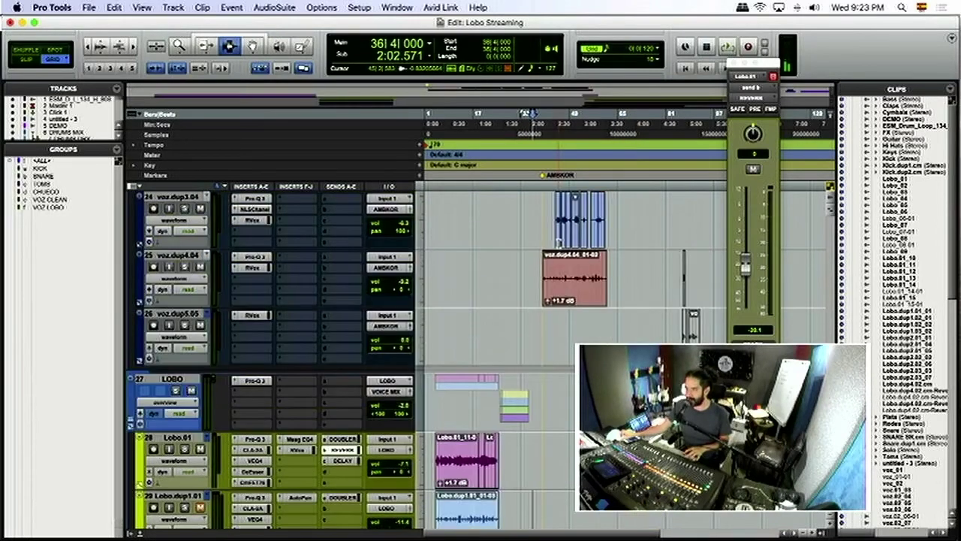
pyautogui.click(544, 259)
pyautogui.press('space')
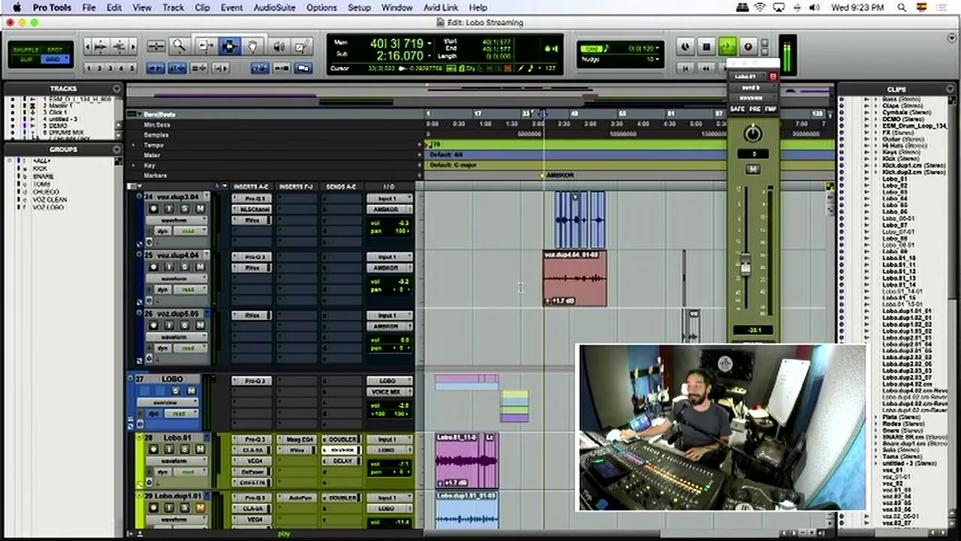
# - Restart playback from bar 28 beat 2 and bring the Rodes and Solo instrument tracks into view
pyautogui.press('space')
pyautogui.click(508, 276)
pyautogui.press('space')
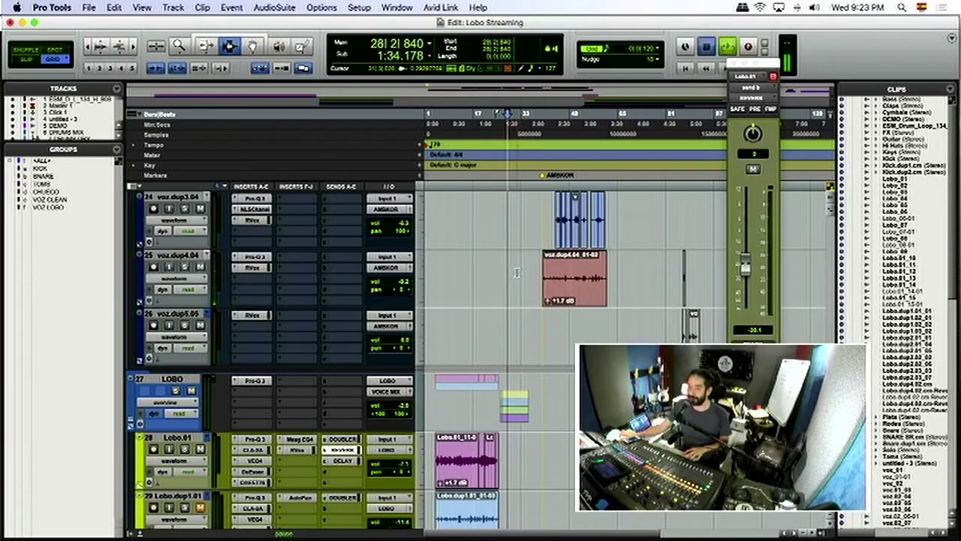
pyautogui.press('t')
pyautogui.scroll(10, 518, 277)
pyautogui.scroll(3, 607, 258)
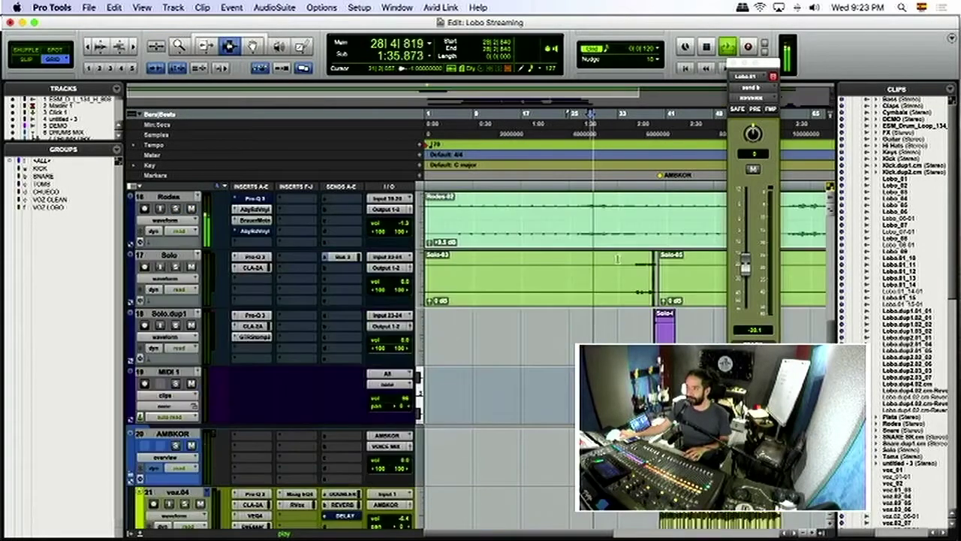
# - Play from bar 35 beat 3 with the Solo track soloed, and inspect its Pro-Q 3 and CLA-2A inserts
pyautogui.press('space')
pyautogui.press('space')
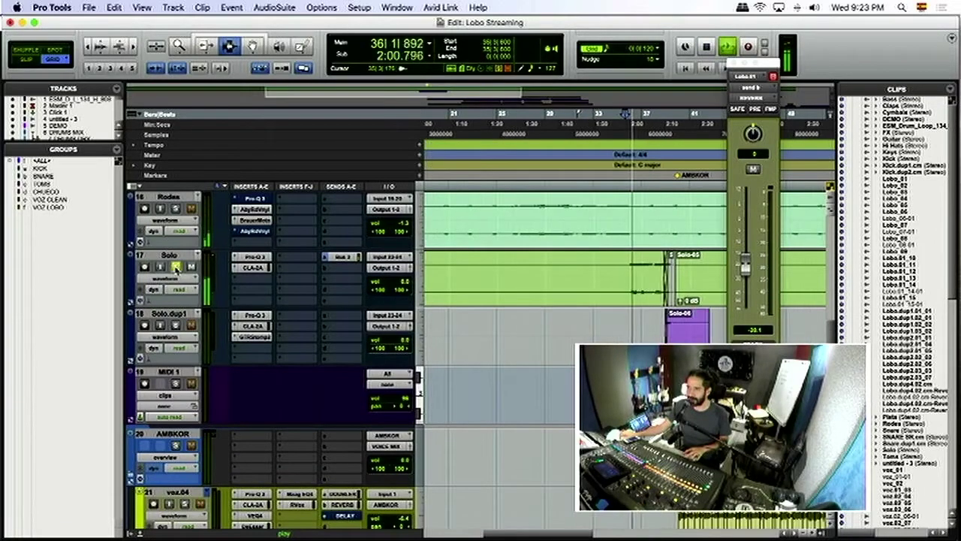
pyautogui.click(254, 256)
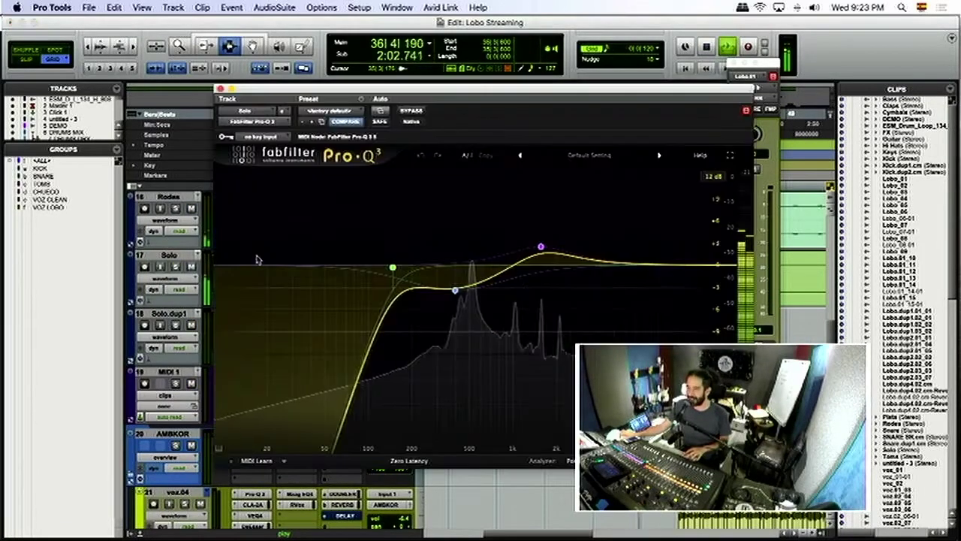
pyautogui.click(221, 89)
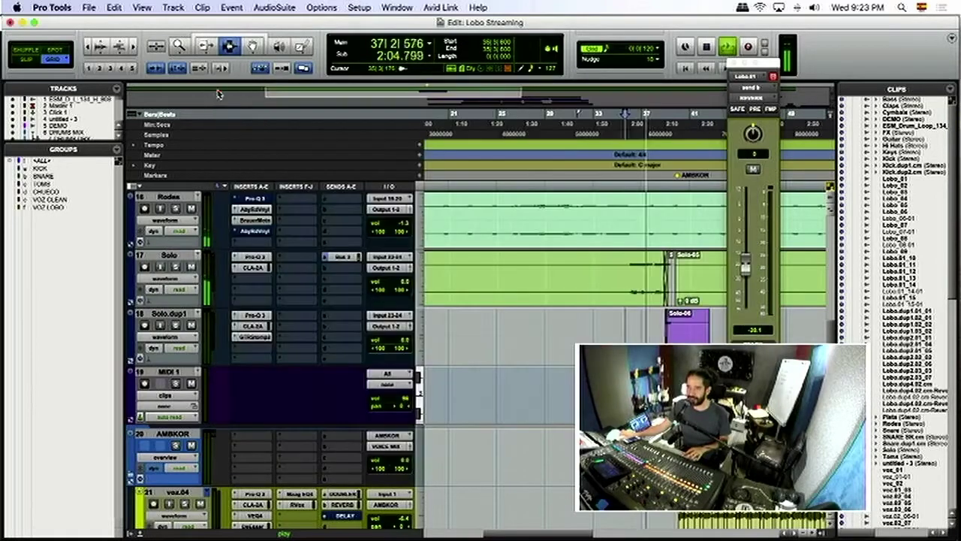
pyautogui.click(253, 270)
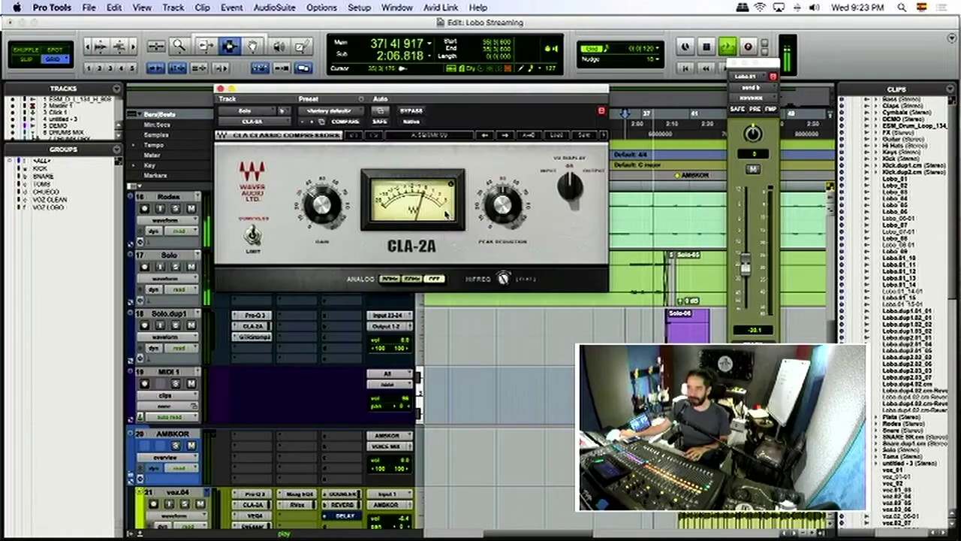
pyautogui.click(232, 88)
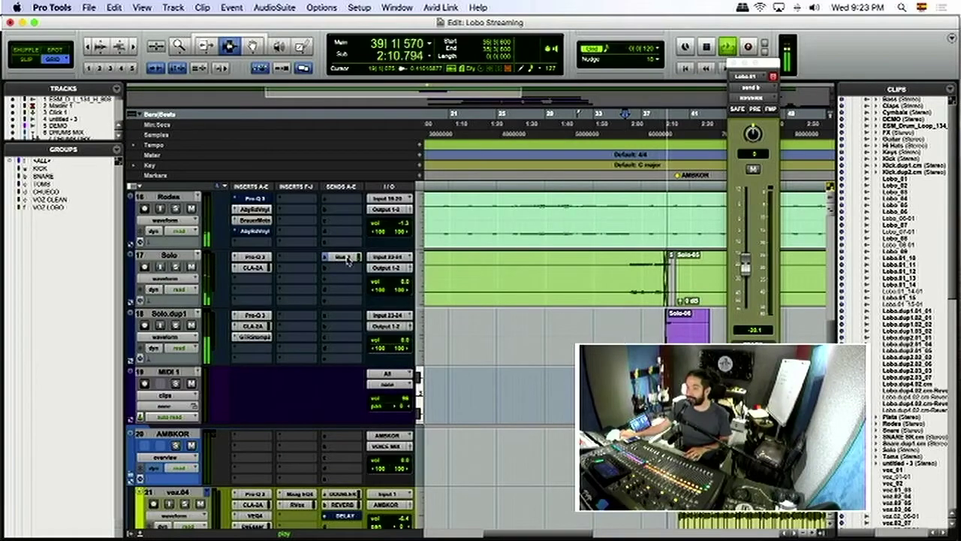
# - Stop playback and place the edit cursor at bar 40 beat 1, where the voz.04 clips begin at the AMBKOR marker
pyautogui.press('r')
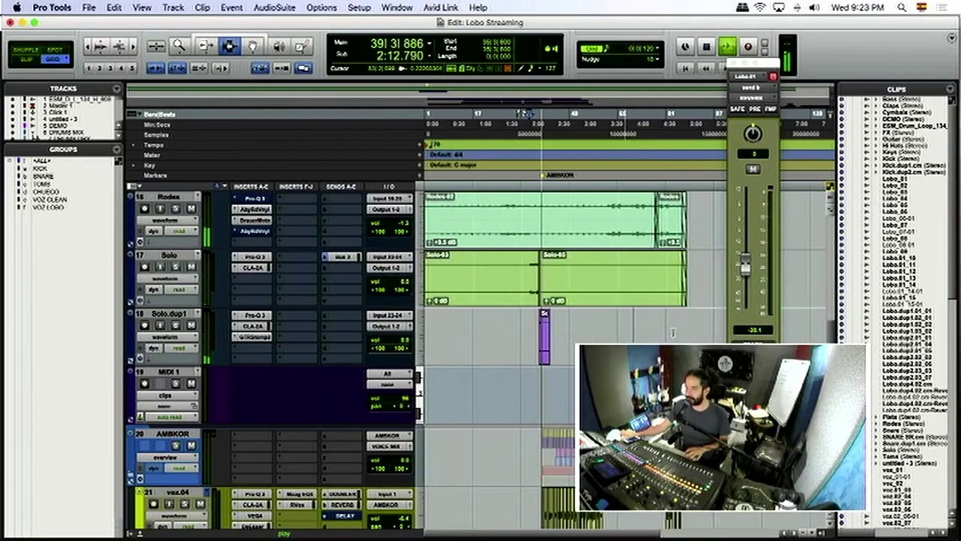
pyautogui.press('space')
pyautogui.scroll(-5, 424, 266)
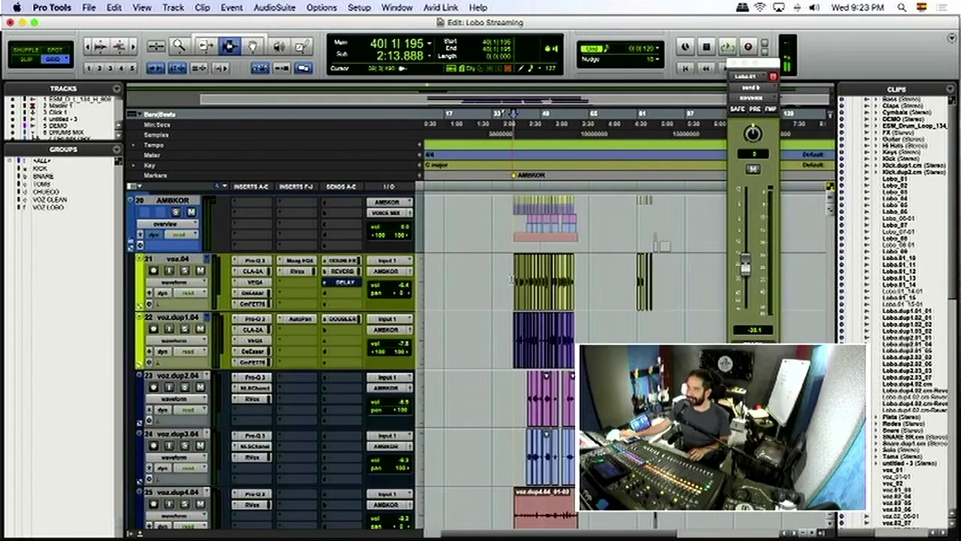
pyautogui.press('t')
pyautogui.press('t')
pyautogui.hscroll(6, 525, 283)
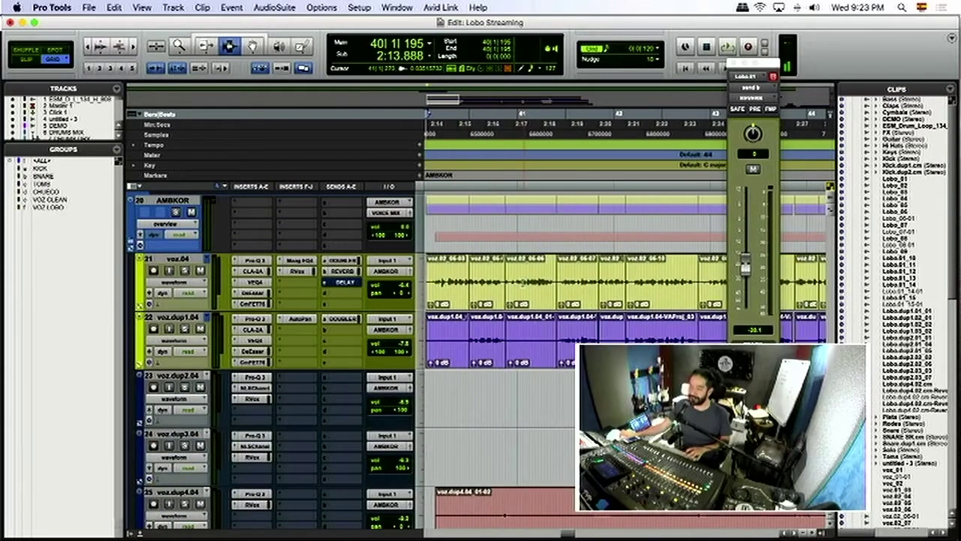
pyautogui.hscroll(-3, 518, 278)
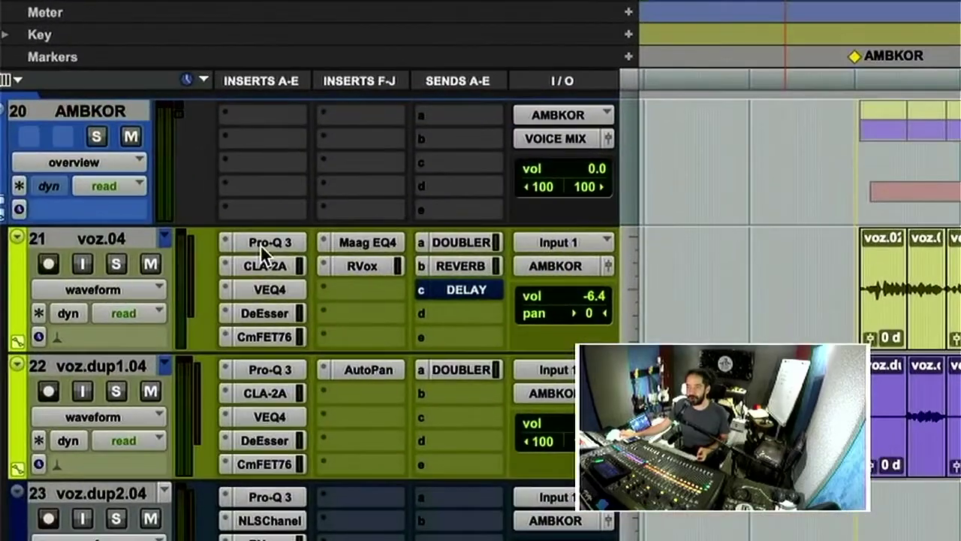
# - Inspect the VEQ4 and Maag EQ4 inserts on voz.04 and close both plug-in windows
pyautogui.click(270, 289)
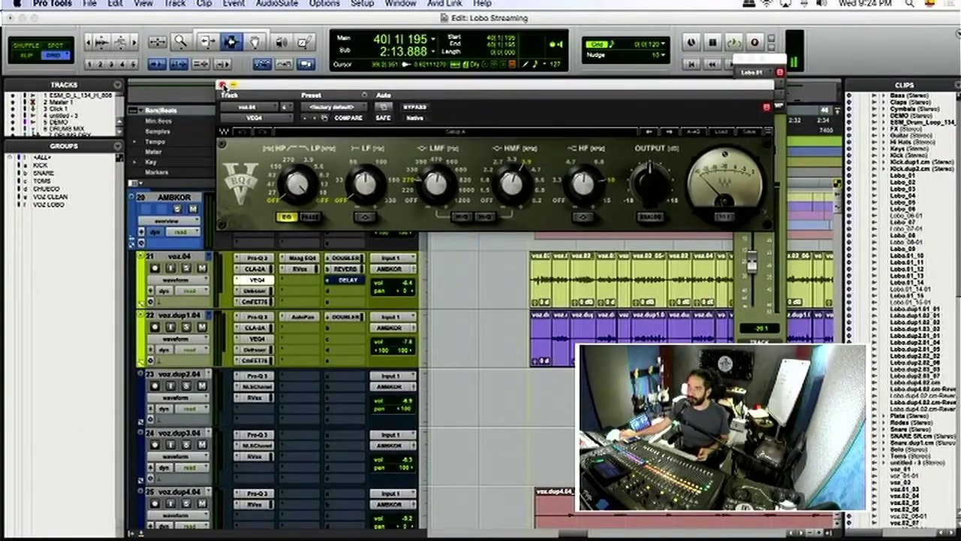
pyautogui.click(275, 0)
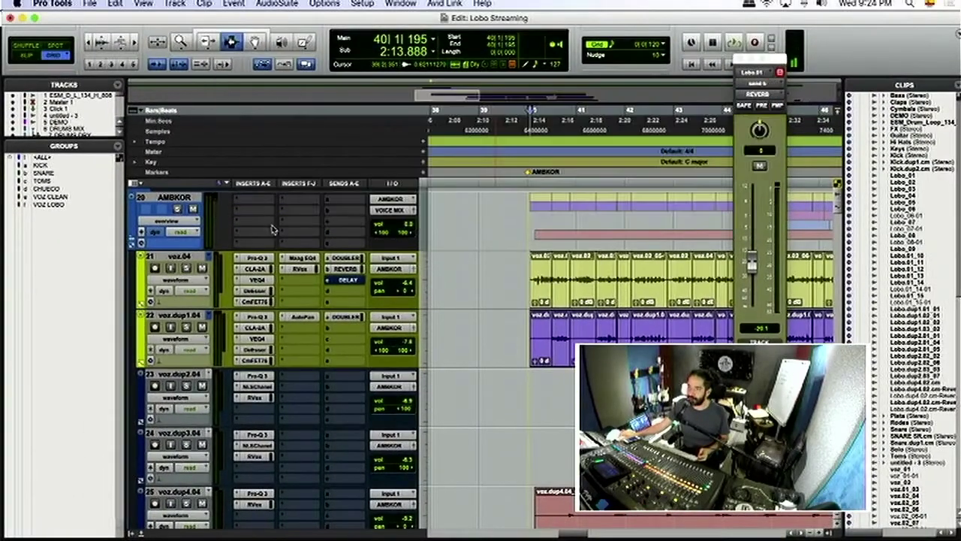
pyautogui.click(302, 259)
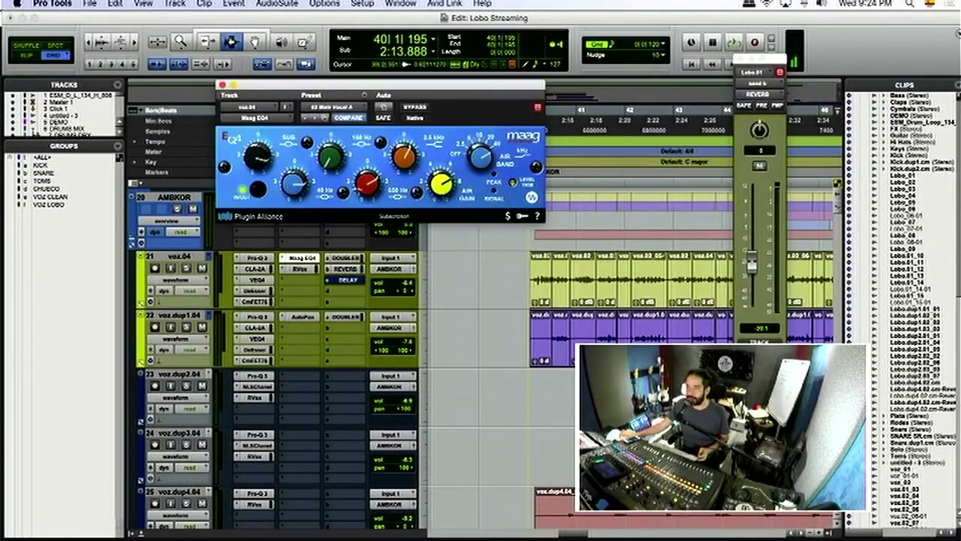
pyautogui.click(222, 84)
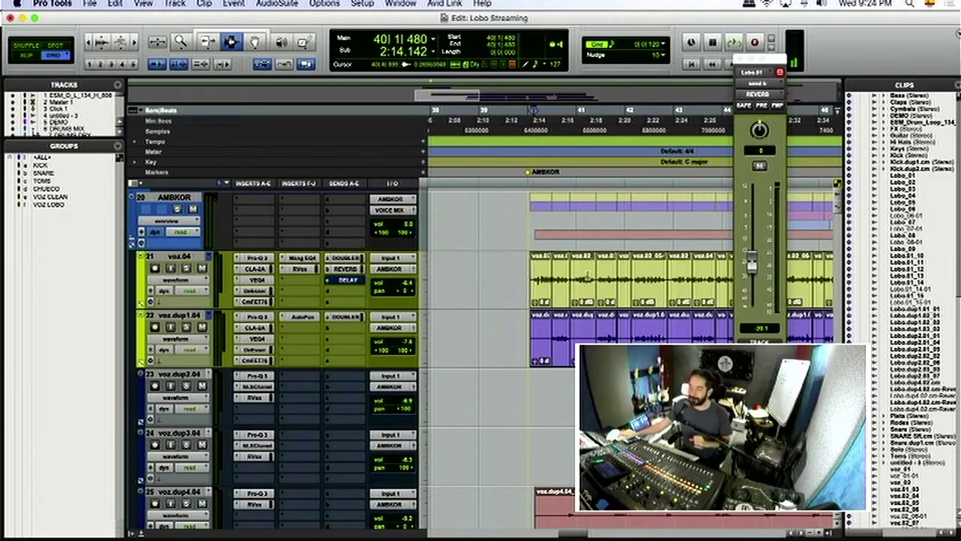
# - Place the edit cursor at the voz.04 clip boundary near bar 40 beat 3 and close the Lobo.01 REVERB send window
pyautogui.click(545, 269)
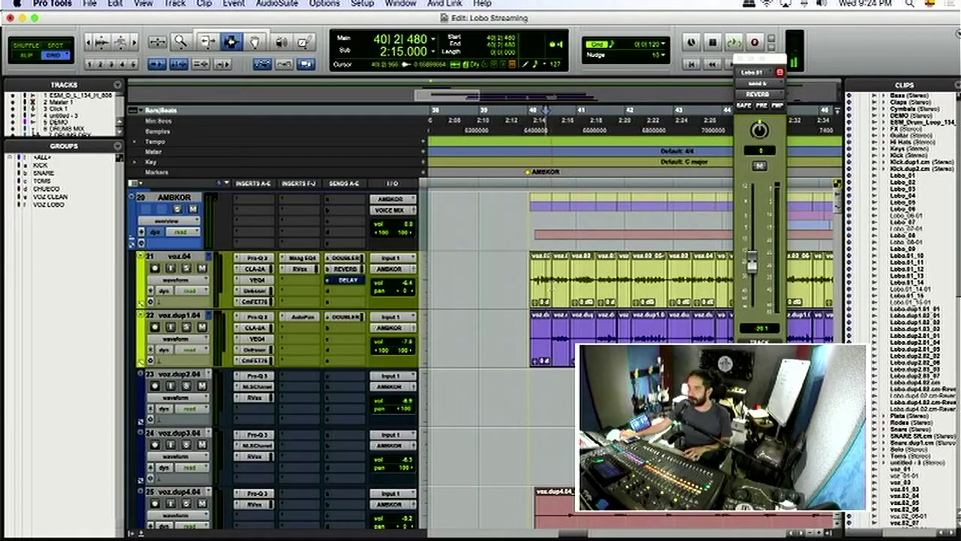
pyautogui.click(551, 283)
pyautogui.press('super+bracketright')
pyautogui.press('super+bracketright')
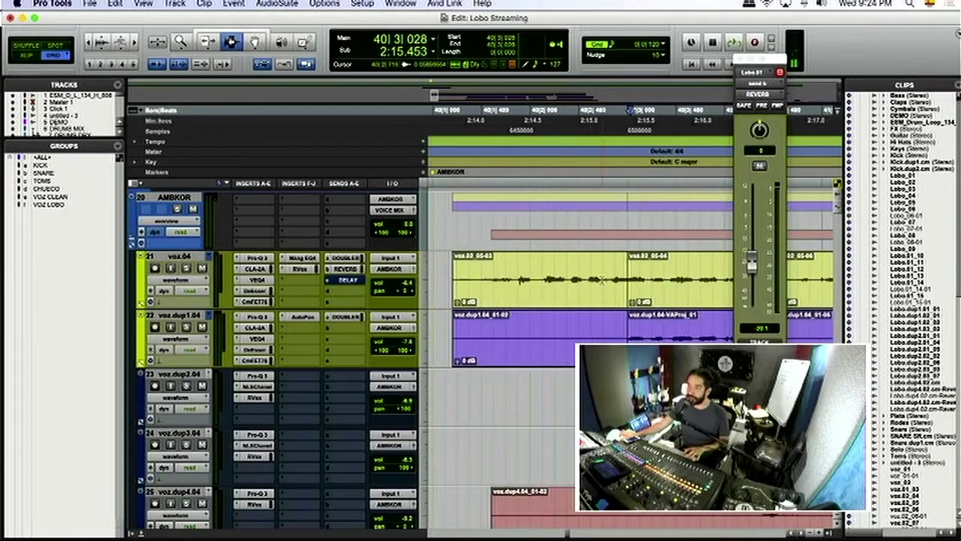
pyautogui.click(741, 57)
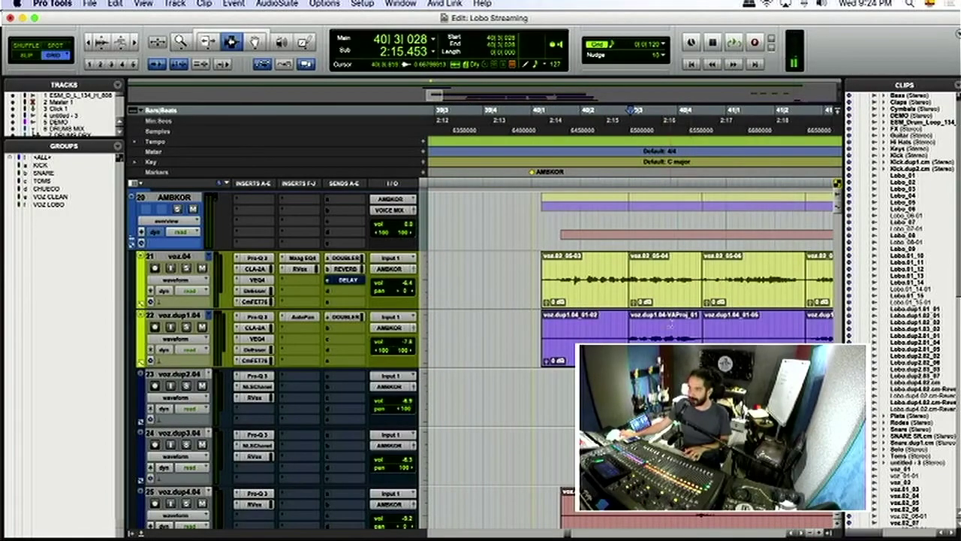
# - Place the edit cursor at bar 40 beat 3, before the voz.dup1.04-VAProj_01 waveform, and solo the voz.dup1.04 track
pyautogui.click(628, 325)
pyautogui.press('super+bracketright')
pyautogui.press('super+bracketright')
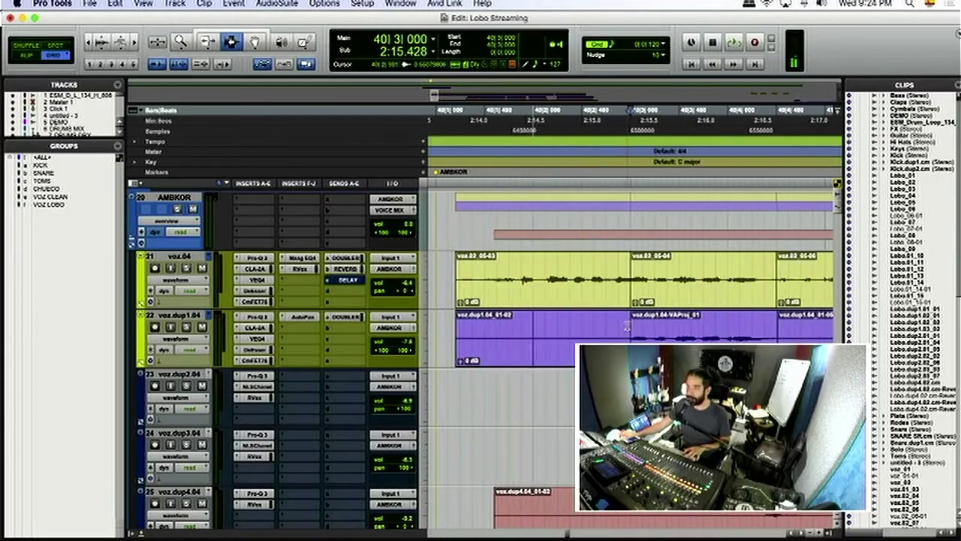
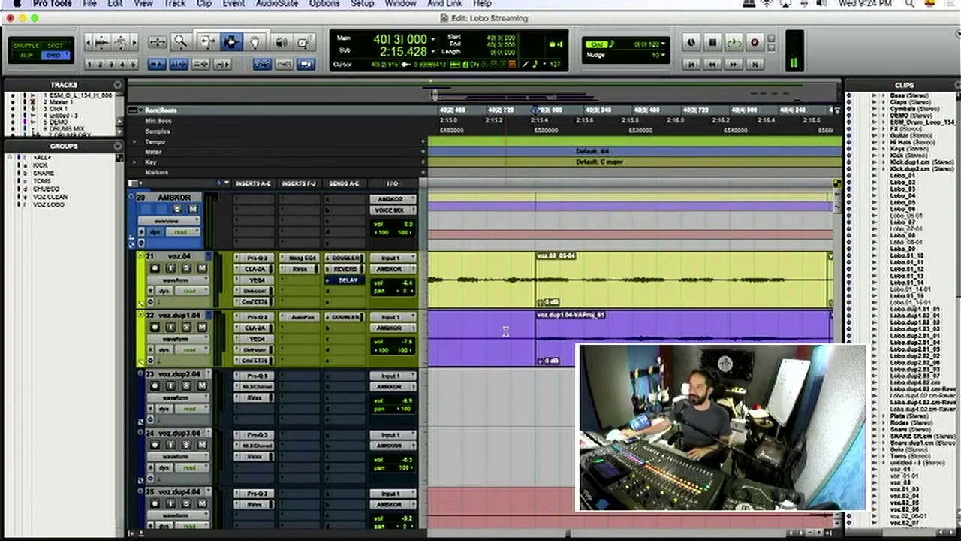
pyautogui.press('super+bracketleft')
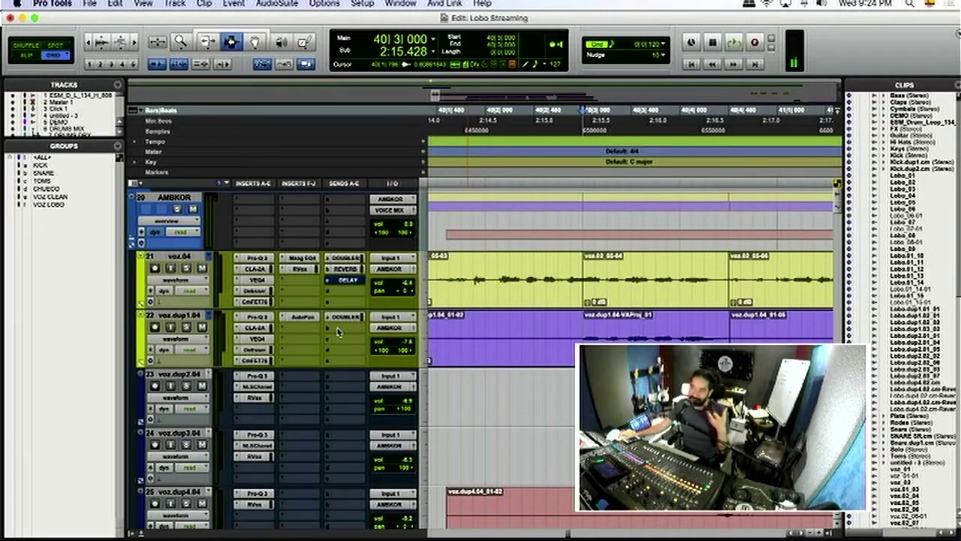
pyautogui.click(187, 328)
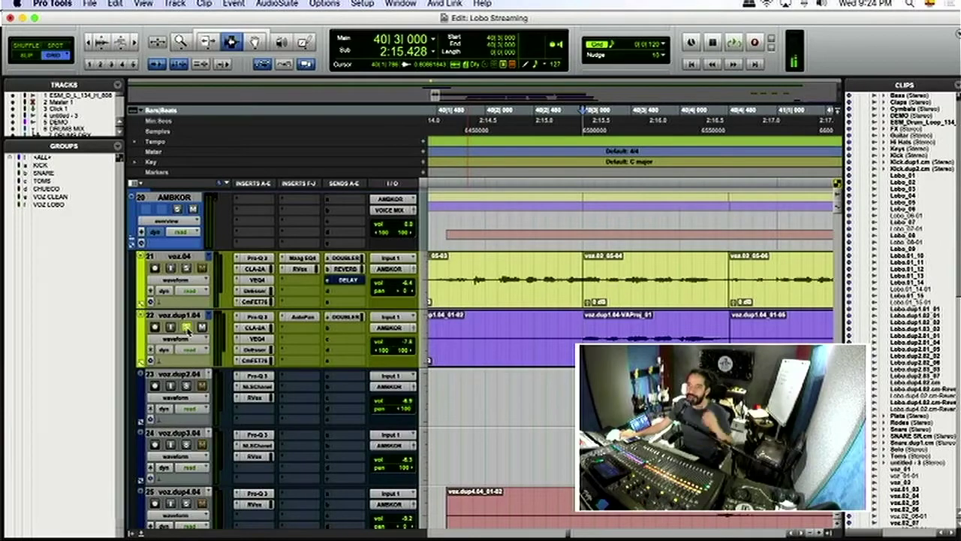
# - Switch the voz.dup1.04 track to its voz.dup1.05.1 playlist
pyautogui.click(572, 336)
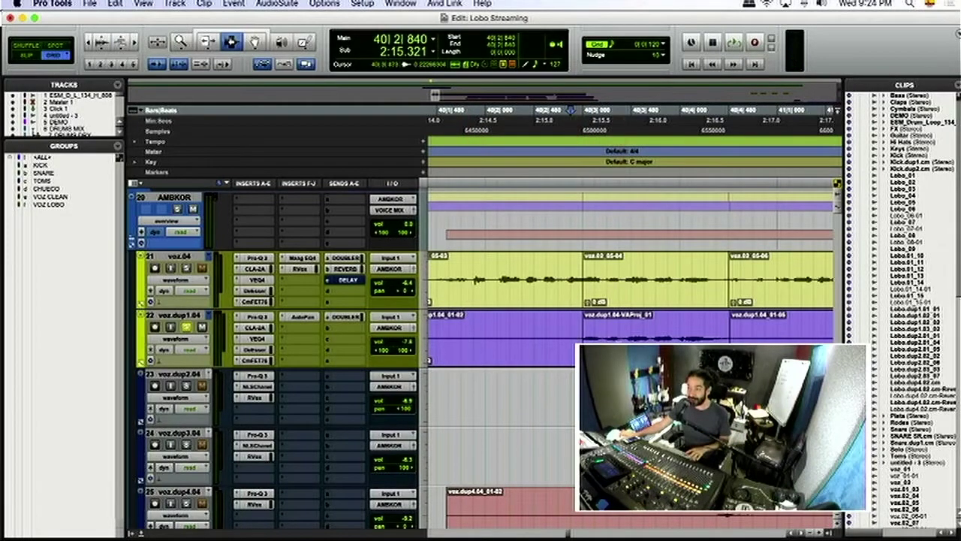
pyautogui.press('r')
pyautogui.click(207, 317)
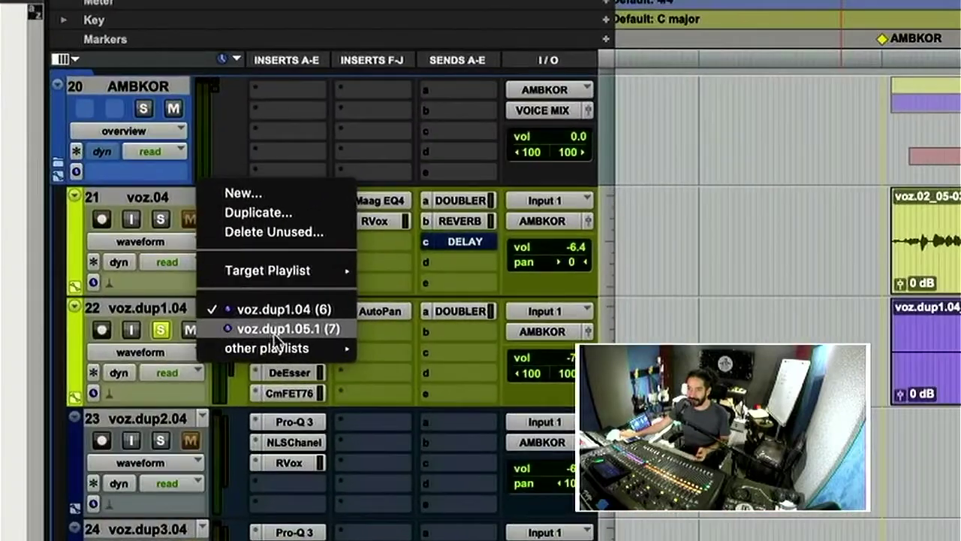
pyautogui.click(275, 331)
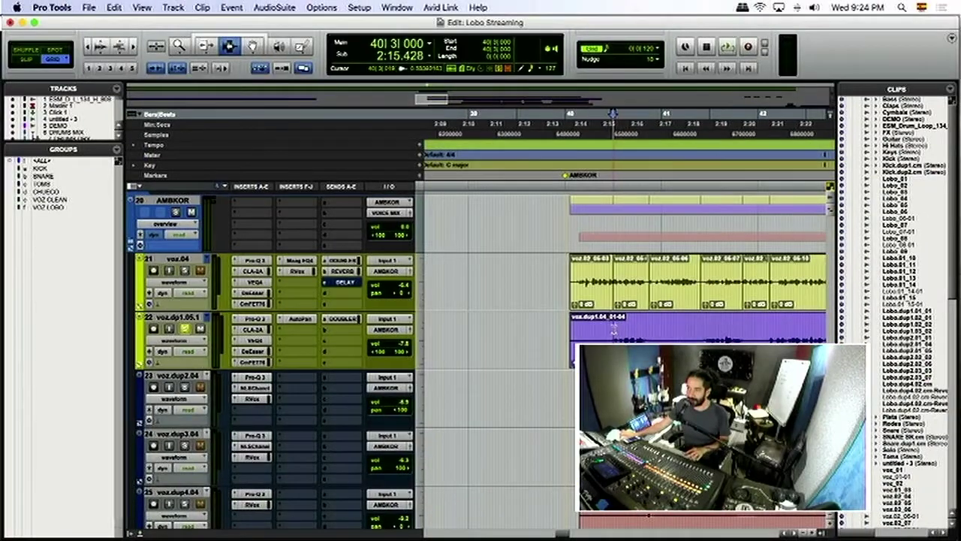
# - Solo voz.04 together with voz.dup1.05.1 and audition both vocals from bar 42 and into bar 44
pyautogui.press('r')
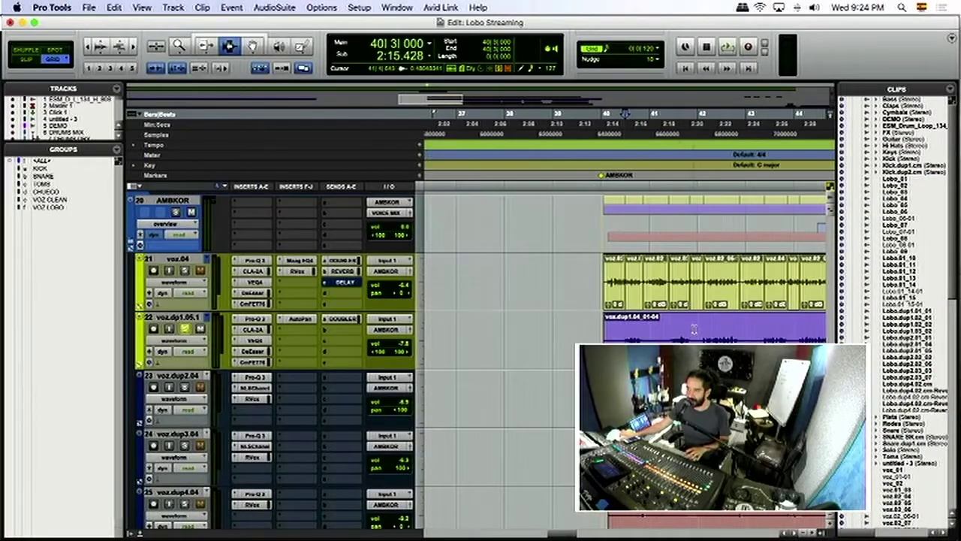
pyautogui.click(699, 328)
pyautogui.press('t')
pyautogui.click(633, 328)
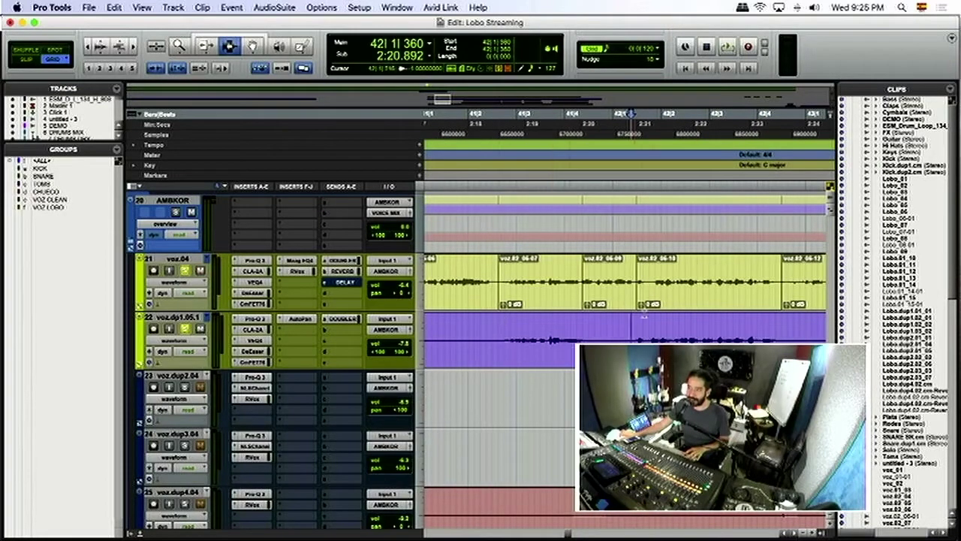
pyautogui.press('space')
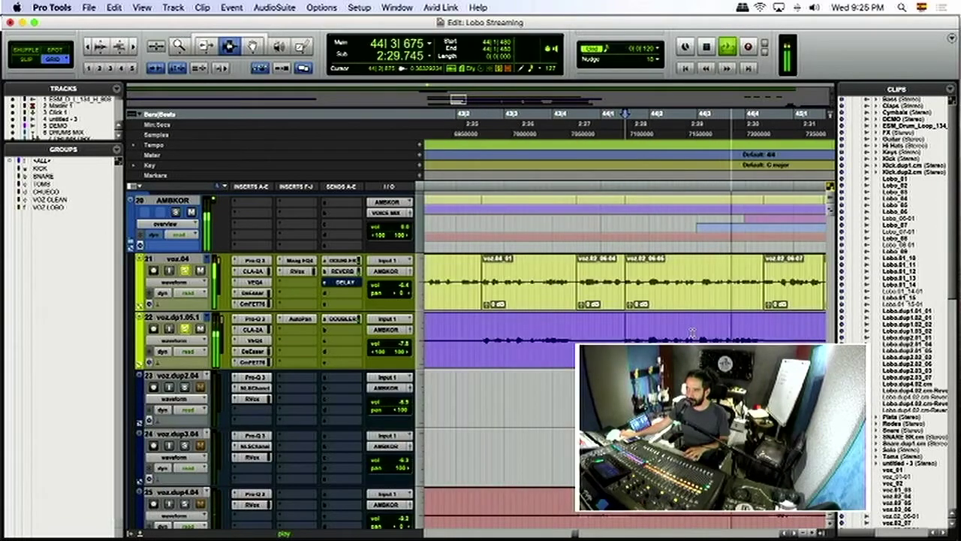
pyautogui.press('space')
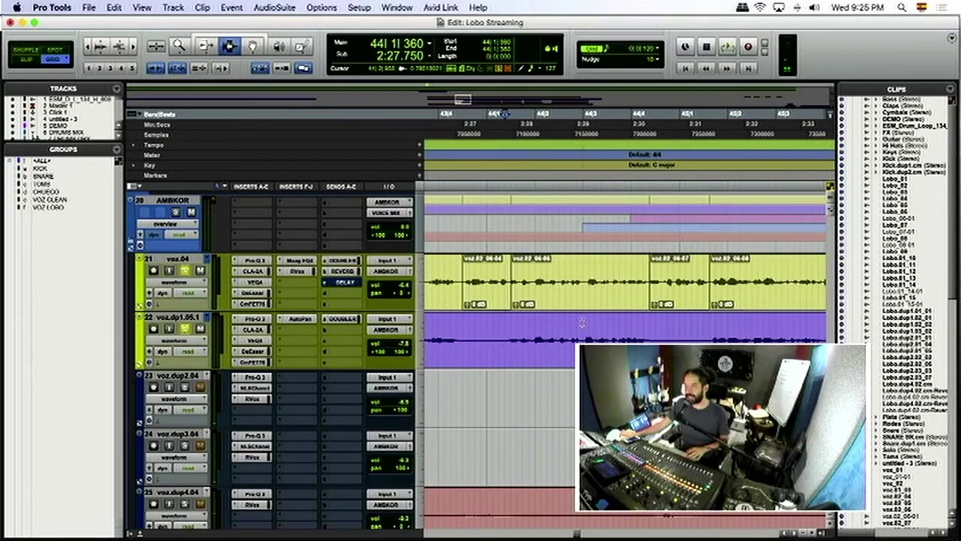
# - Replay both soloed vocals from 44|1|360, stop, and place the edit cursor at 44|3|000
pyautogui.press('super+bracketright')
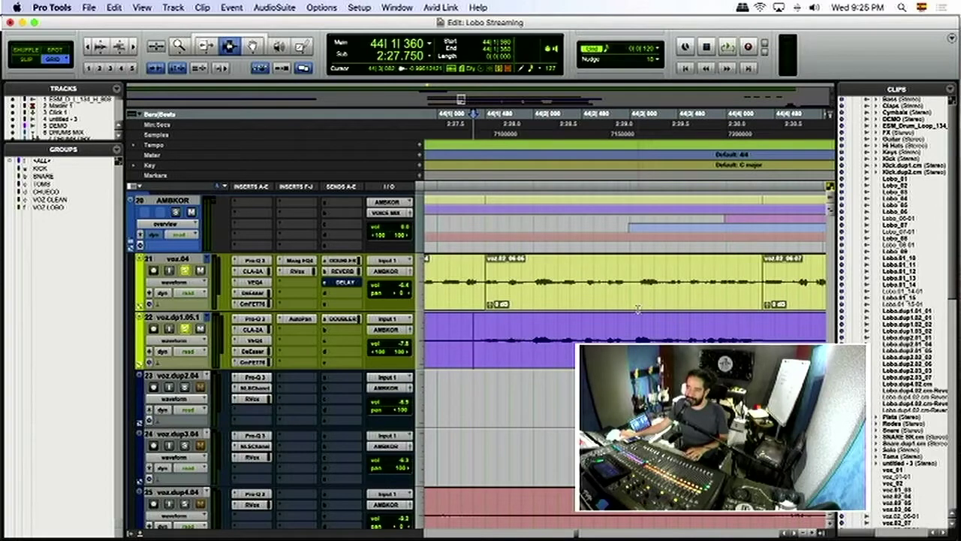
pyautogui.press('space')
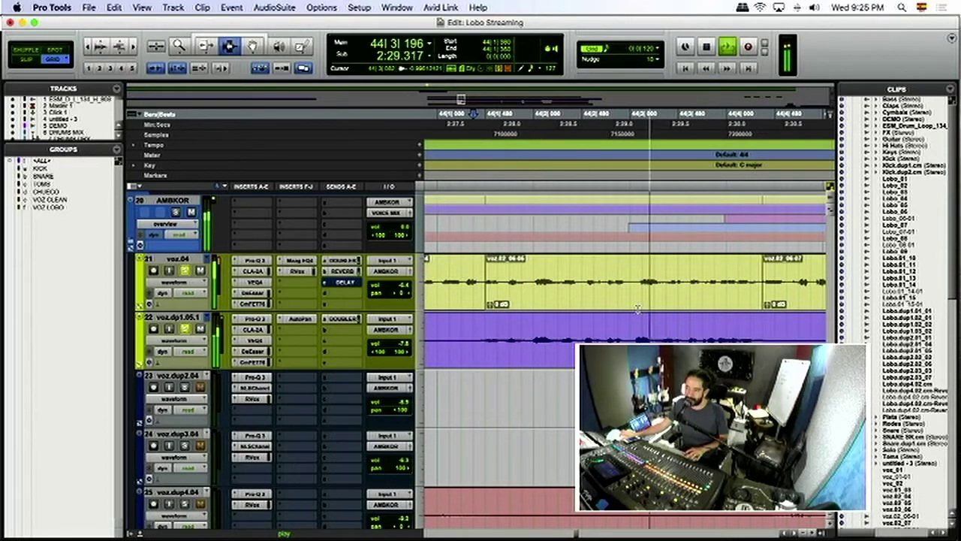
pyautogui.press('space')
pyautogui.click(634, 325)
pyautogui.press('super+bracketright')
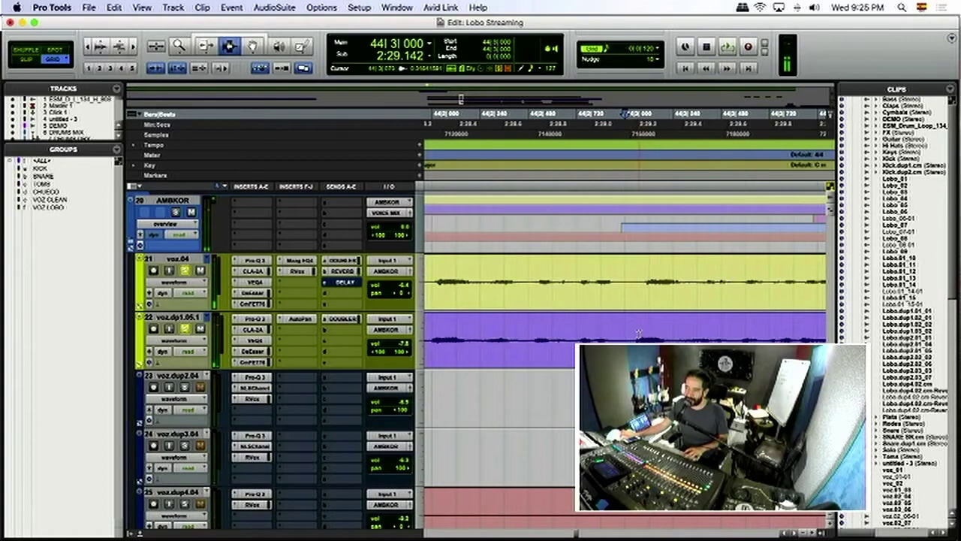
# - Select the voz.04 clip that begins at 44|1|480 to compare its timing with the duplicate below
pyautogui.press('super+bracketleft')
pyautogui.press('super+bracketleft')
pyautogui.hotkey('alt', 'Tab')
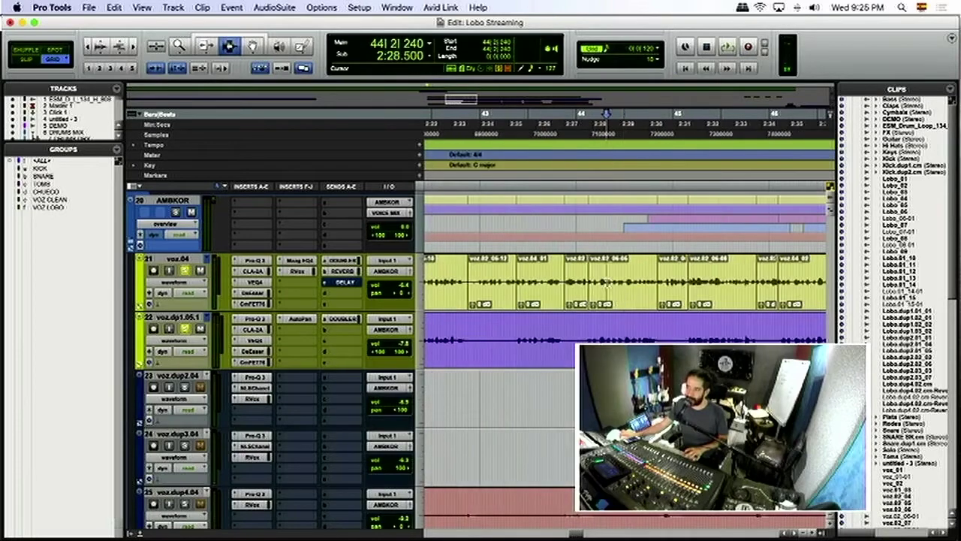
pyautogui.hotkey('shift', 'Tab')
pyautogui.press('super+bracketright')
pyautogui.press('super+bracketleft')
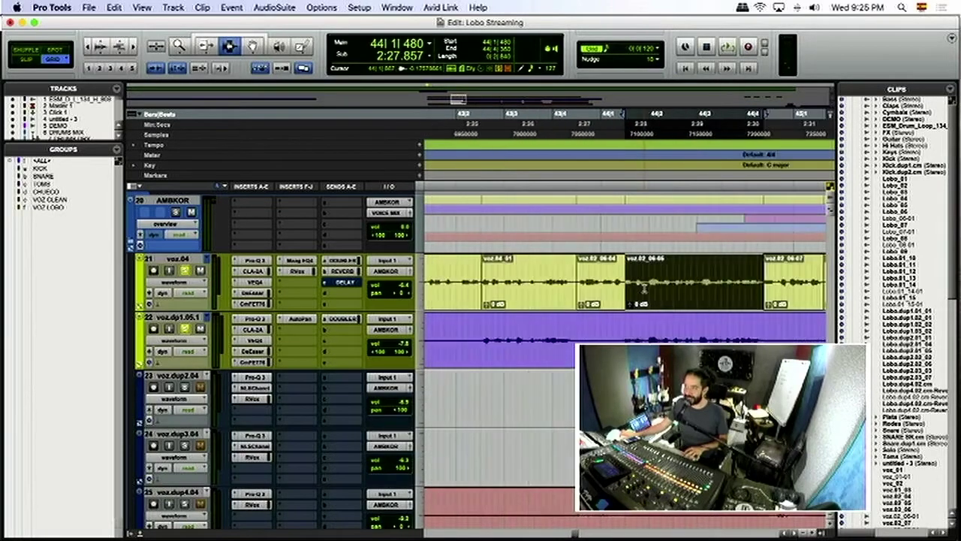
pyautogui.press('super+bracketleft')
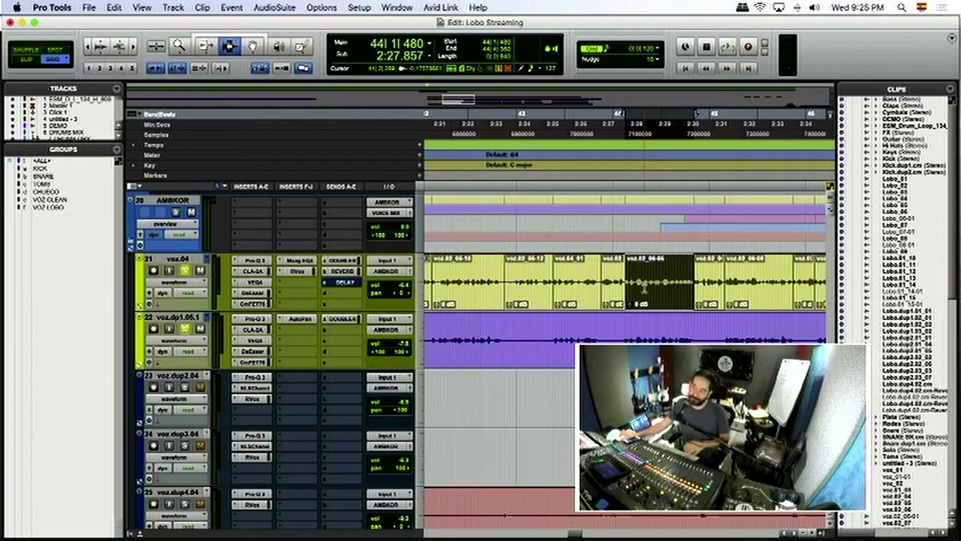
# - Enable Polyphonic Elastic Audio on voz.dup1.05.1 and switch that track's view to warp
pyautogui.click(620, 331)
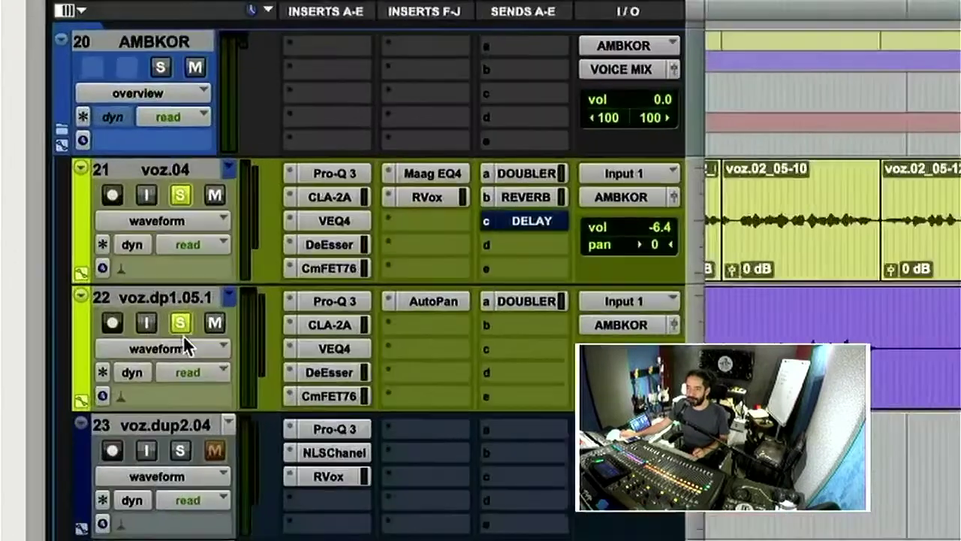
pyautogui.click(188, 342)
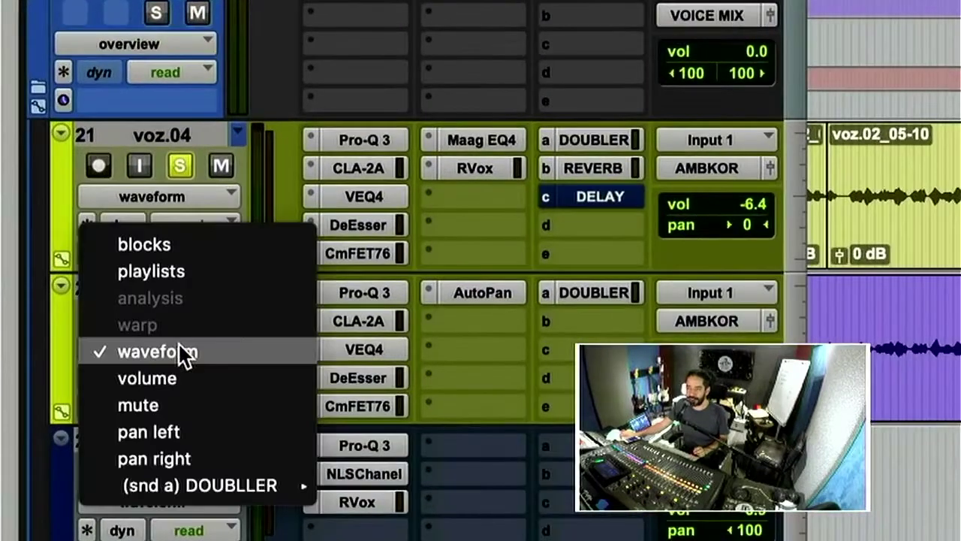
pyautogui.click(515, 362)
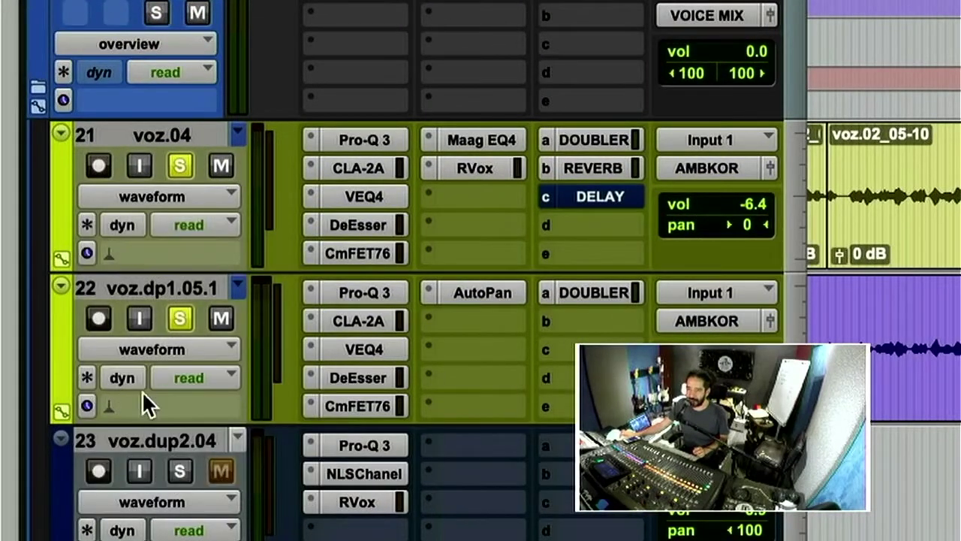
pyautogui.click(116, 403)
pyautogui.click(193, 467)
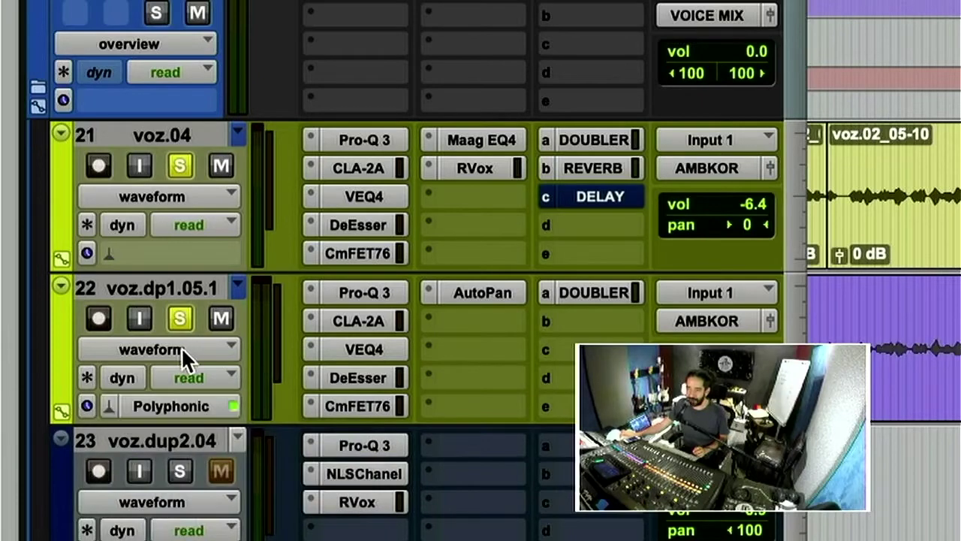
pyautogui.click(181, 348)
pyautogui.click(184, 323)
pyautogui.click(183, 346)
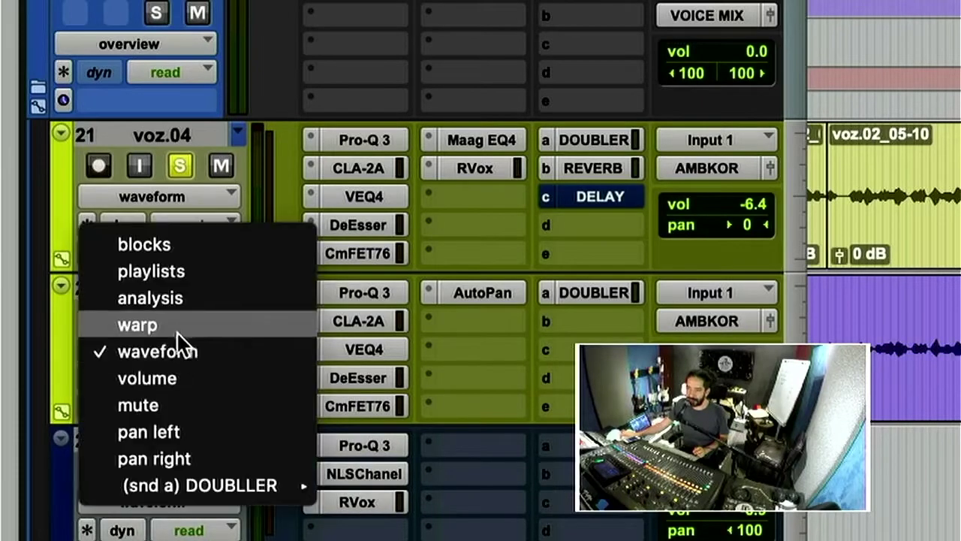
pyautogui.click(178, 325)
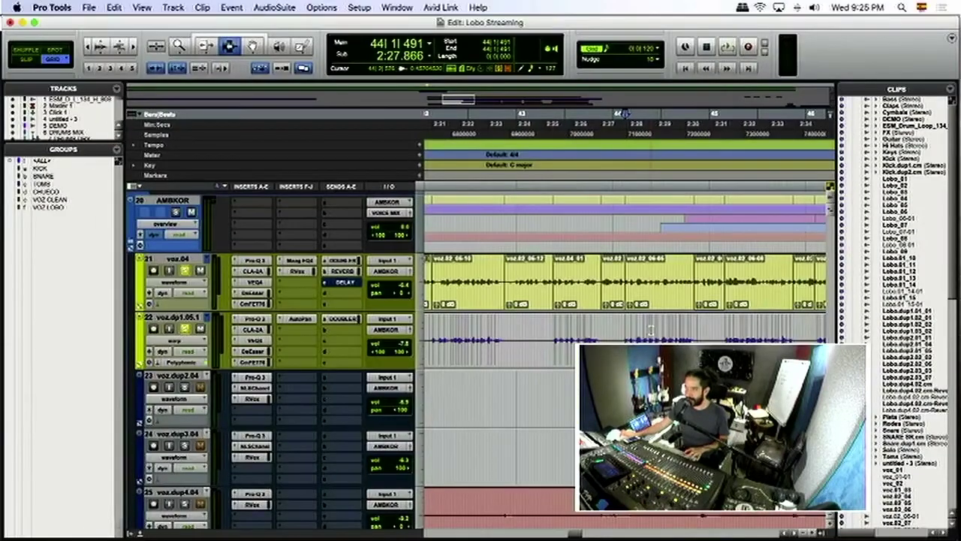
# - Add warp markers to the voz.dup1.05.1 waveform around 44|2|720 with the Grabber tool
pyautogui.press('F8')
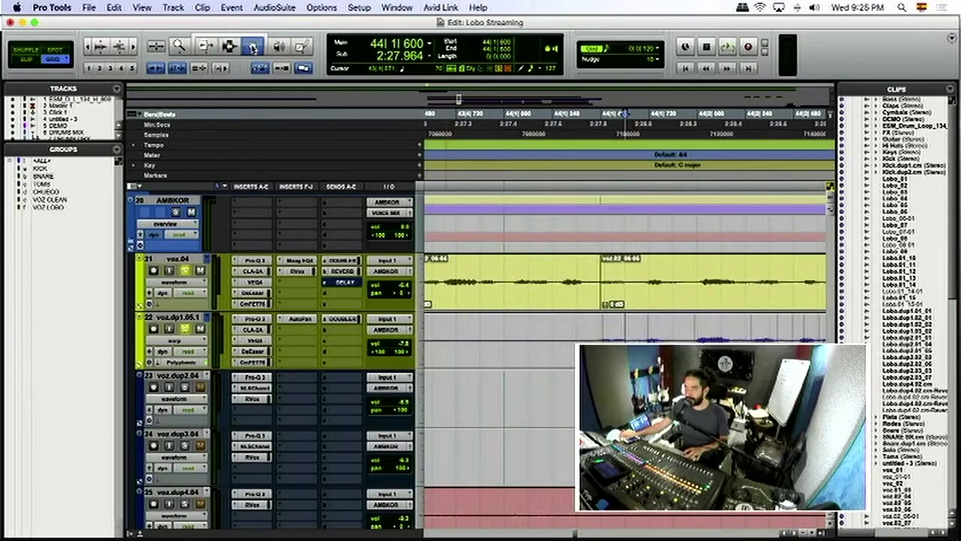
pyautogui.press('super+bracketright')
pyautogui.press('super+bracketright')
pyautogui.press('super+bracketleft')
pyautogui.press('super+bracketleft')
pyautogui.press('super+bracketleft')
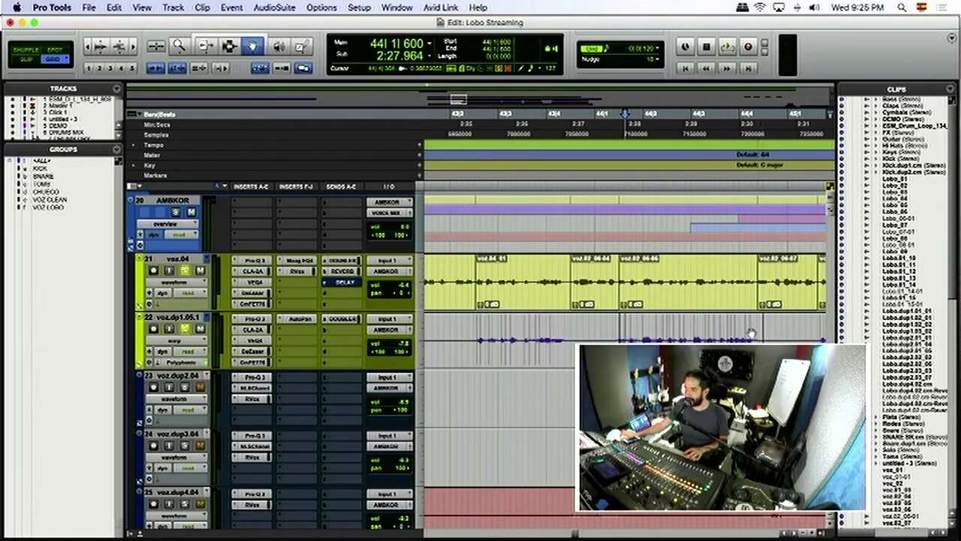
pyautogui.click(676, 187)
pyautogui.press('super+bracketright')
pyautogui.press('super+bracketright')
pyautogui.press('super+bracketright')
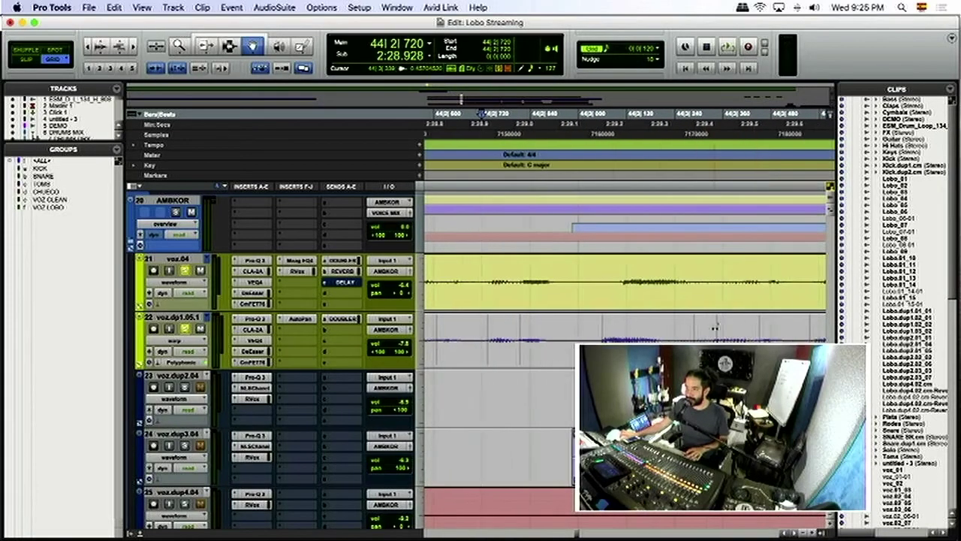
pyautogui.doubleClick(520, 331)
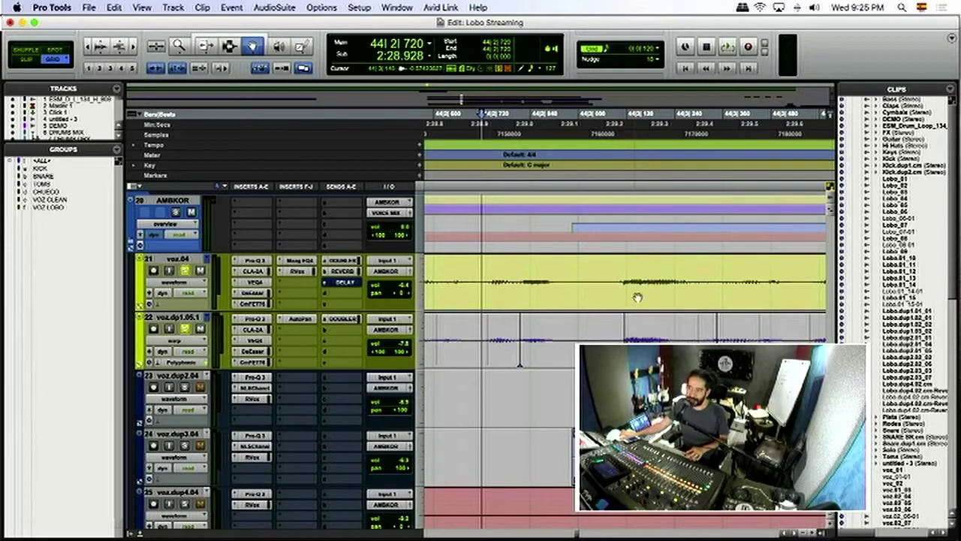
# - Select the voz.dup1.05.1 passage starting at 43|4|600 with the Selector tool and clear its warp markers
pyautogui.press('super+bracketleft')
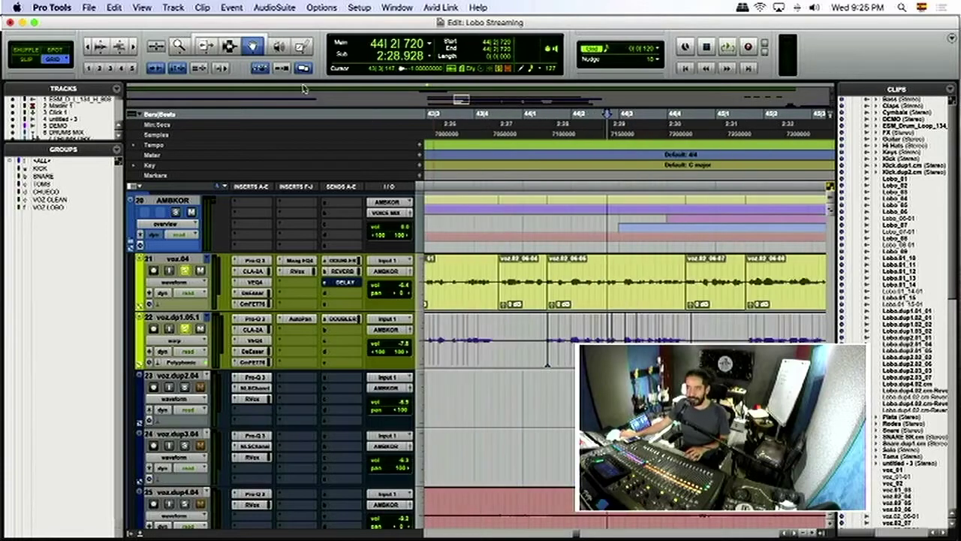
pyautogui.press('F7')
pyautogui.moveTo(720, 341); pyautogui.dragTo(505, 342)
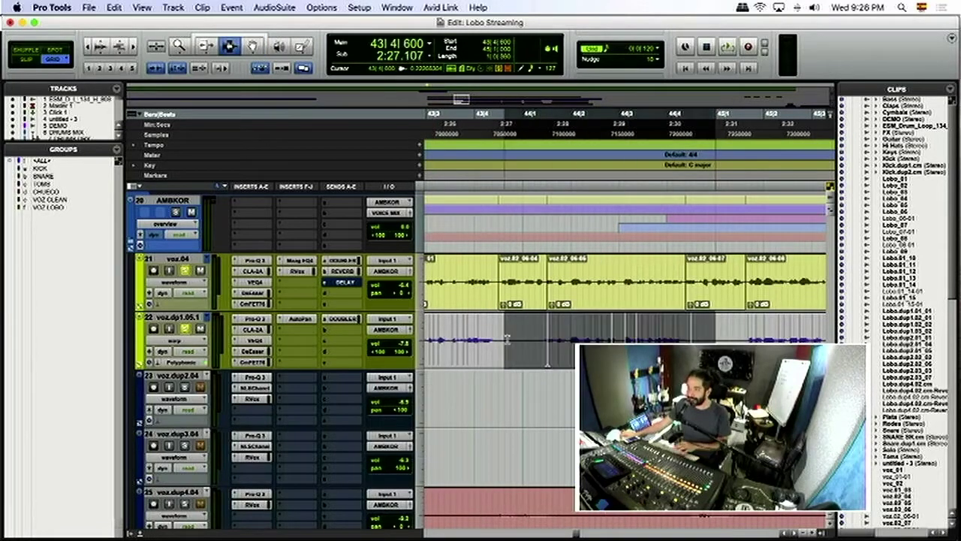
pyautogui.click(505, 342)
# - Return voz.dup1.05.1 to waveform view and disable its Elastic Audio
pyautogui.click(174, 340)
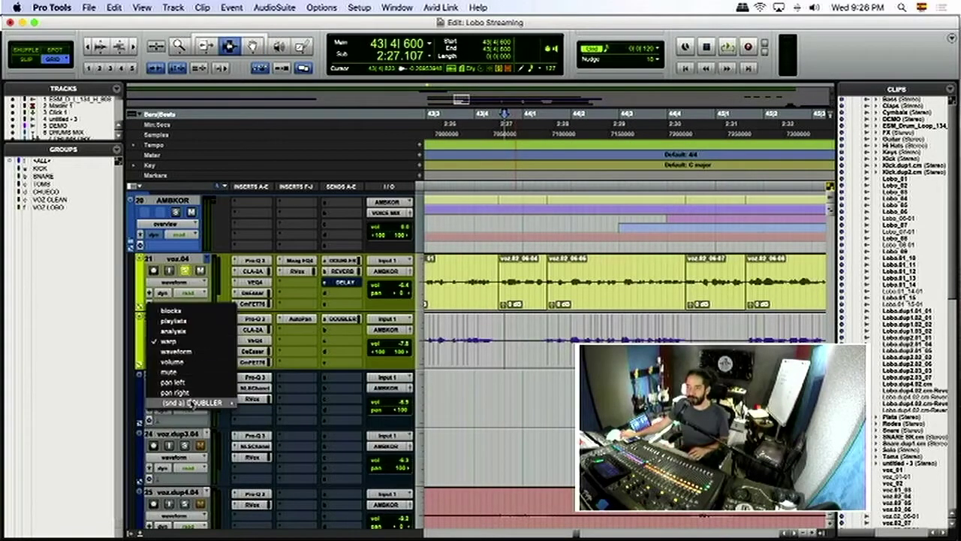
pyautogui.click(176, 351)
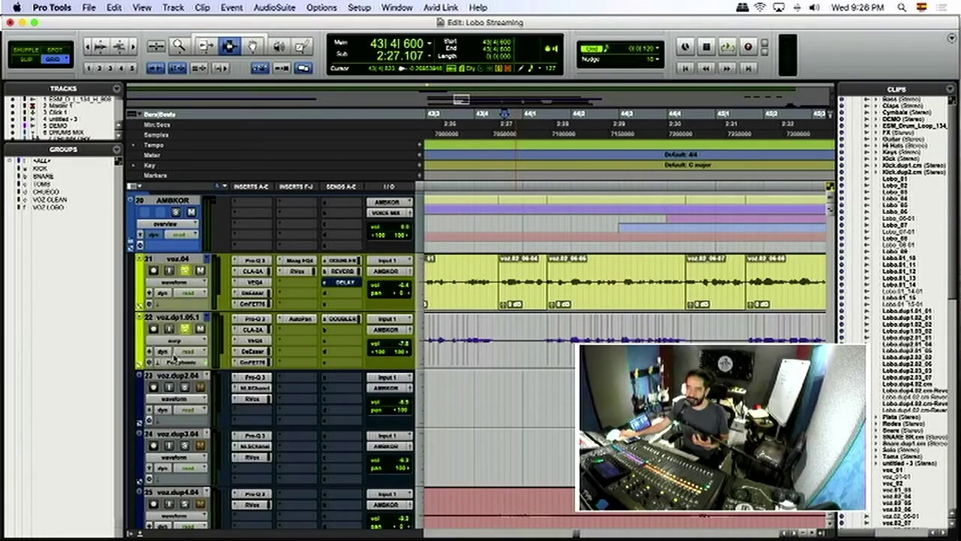
pyautogui.click(174, 362)
pyautogui.click(182, 386)
pyautogui.click(174, 362)
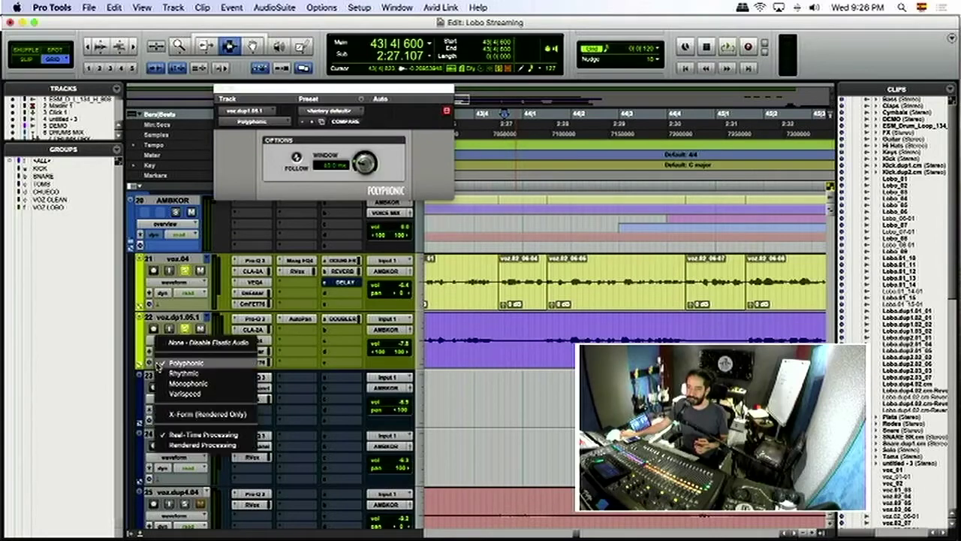
pyautogui.click(170, 344)
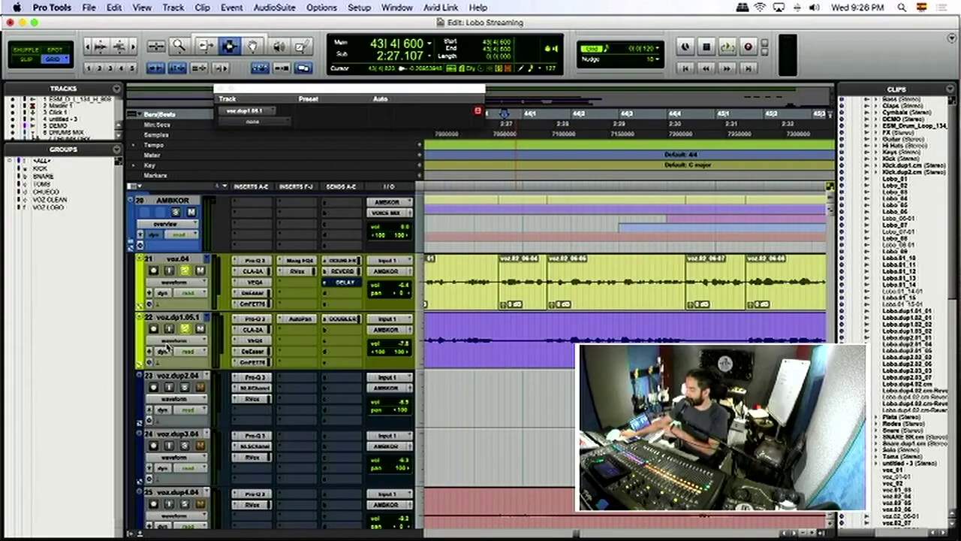
# - Place the edit cursor on voz.dup1.05.1 at 44|1|360, just before the phrase in bar 44
pyautogui.click(553, 325)
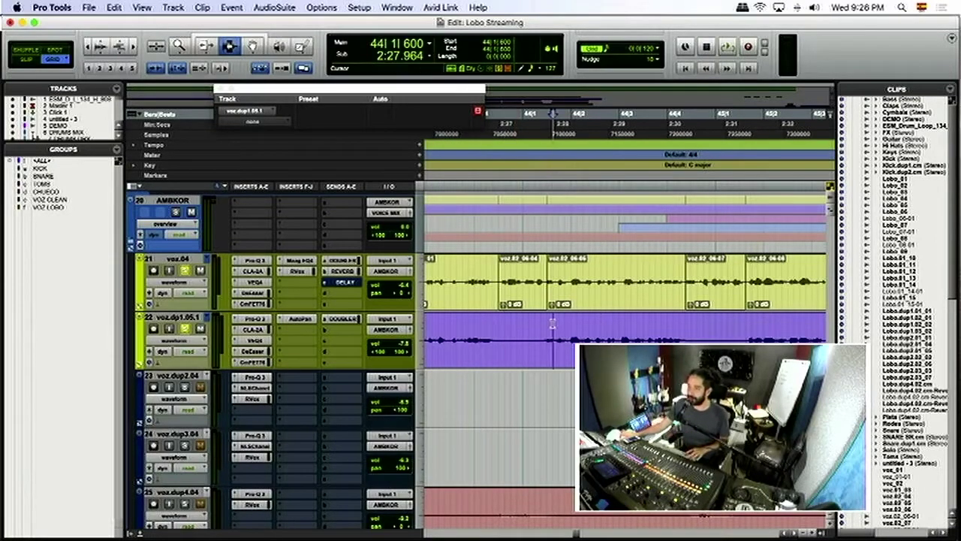
pyautogui.press('super+bracketleft')
pyautogui.press('super+bracketleft')
pyautogui.click(600, 327)
pyautogui.click(603, 329)
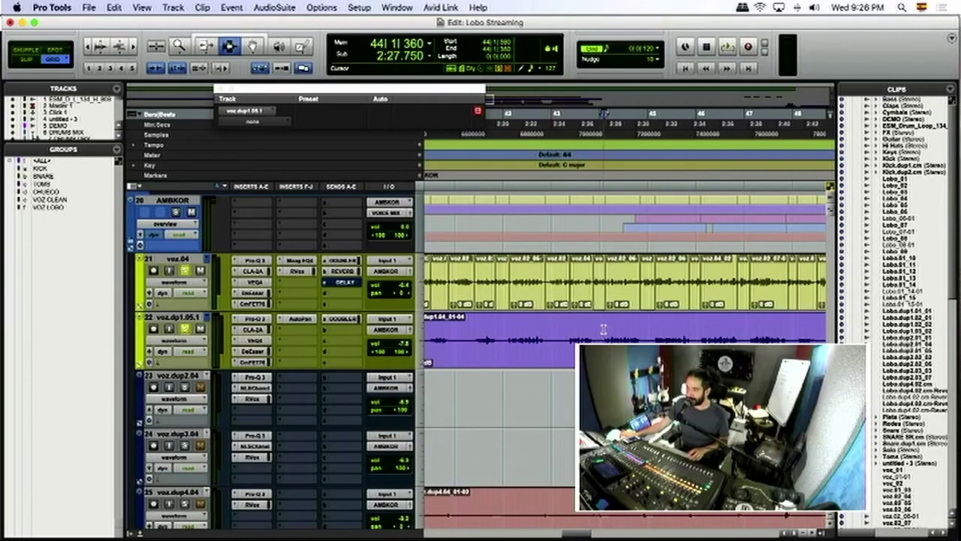
pyautogui.click(604, 329)
pyautogui.press('super+bracketleft')
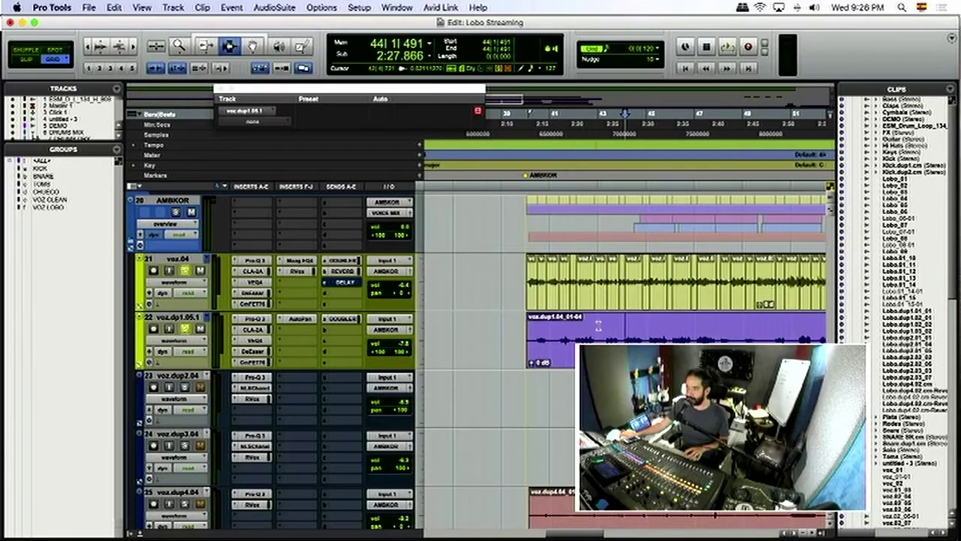
pyautogui.press('super+bracketright')
pyautogui.press('super+bracketright')
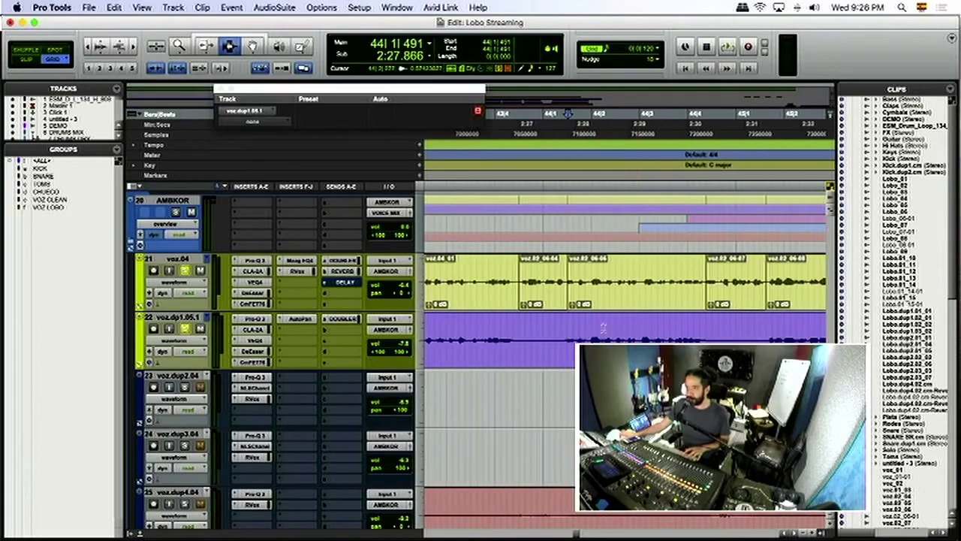
pyautogui.click(562, 329)
pyautogui.press('super+bracketleft')
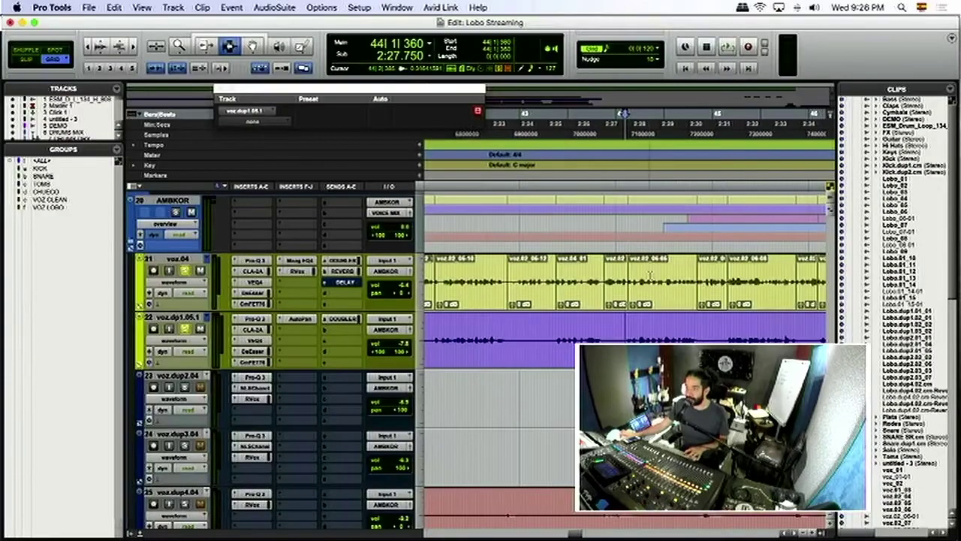
# - Select the whole voz.04 clip starting at 44|1|480 and examine its beginning against the duplicate
pyautogui.doubleClick(650, 274)
pyautogui.press('super+bracketright')
pyautogui.press('super+bracketright')
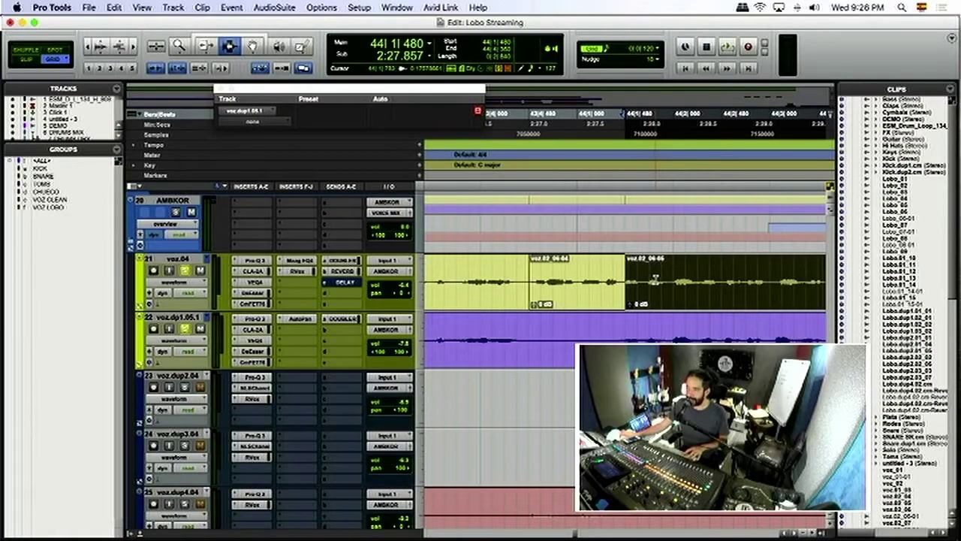
# - Open the VocALign Project AudioSuite plug-in for the selected voz.04 clip and move its window clear of the vocal tracks
pyautogui.press('super+bracketleft')
pyautogui.press('super+bracketleft')
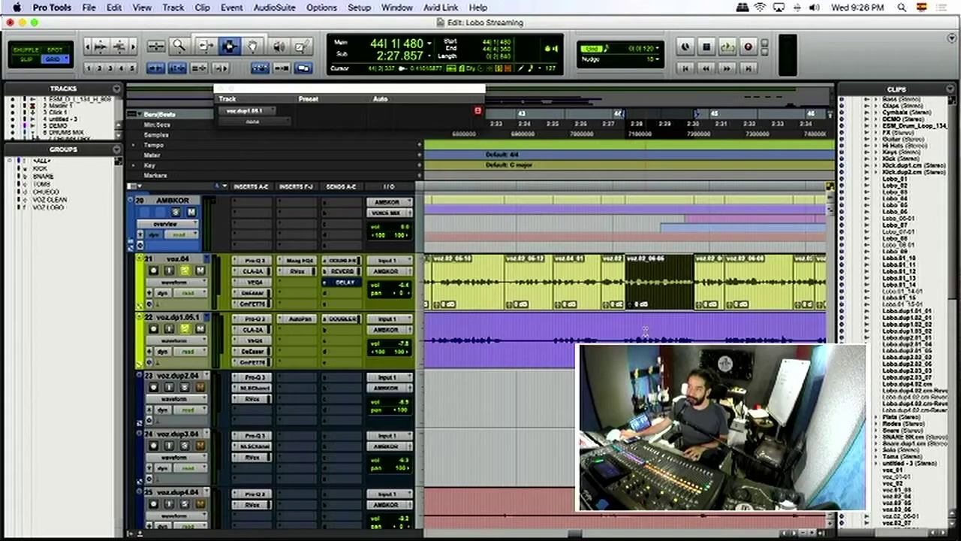
pyautogui.click(350, 8)
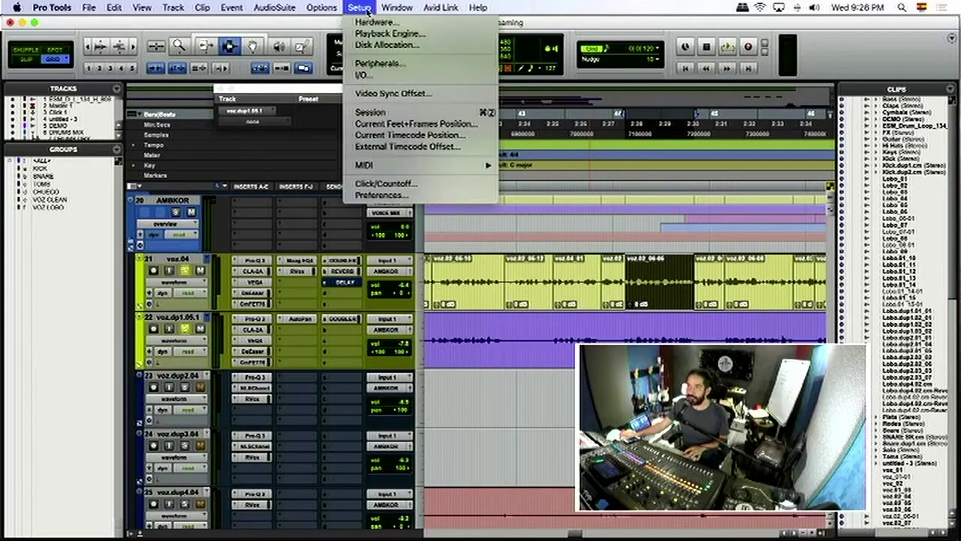
pyautogui.moveTo(329, 6)
pyautogui.moveTo(287, 8)
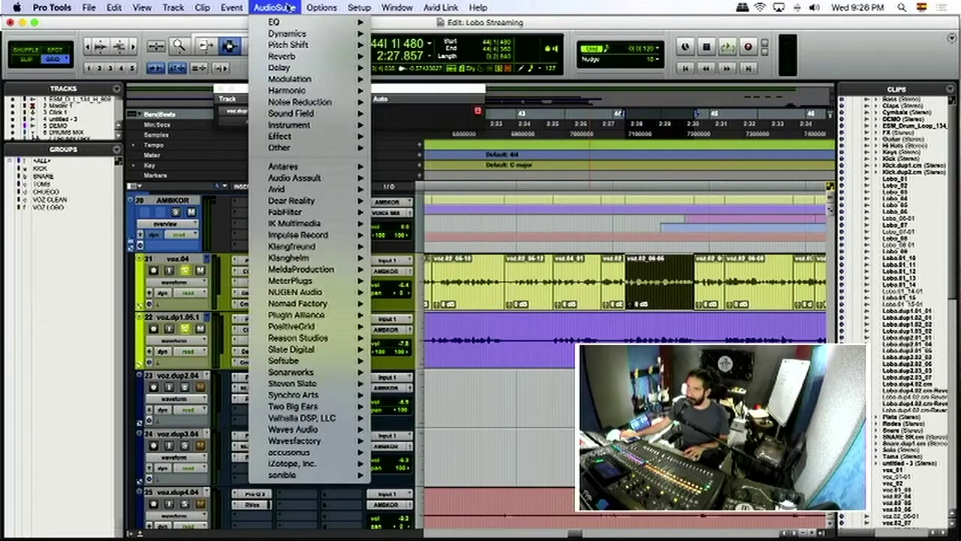
pyautogui.moveTo(279, 147)
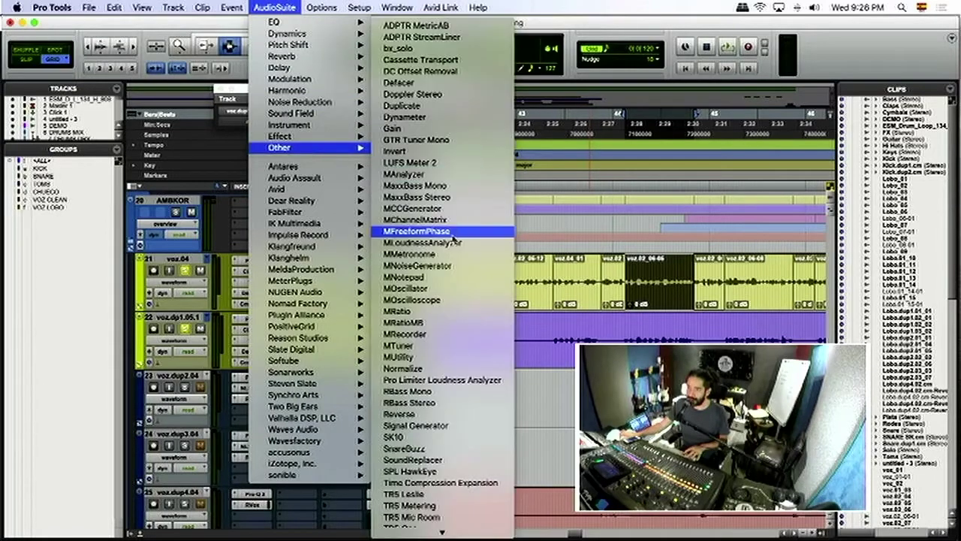
pyautogui.click(433, 532)
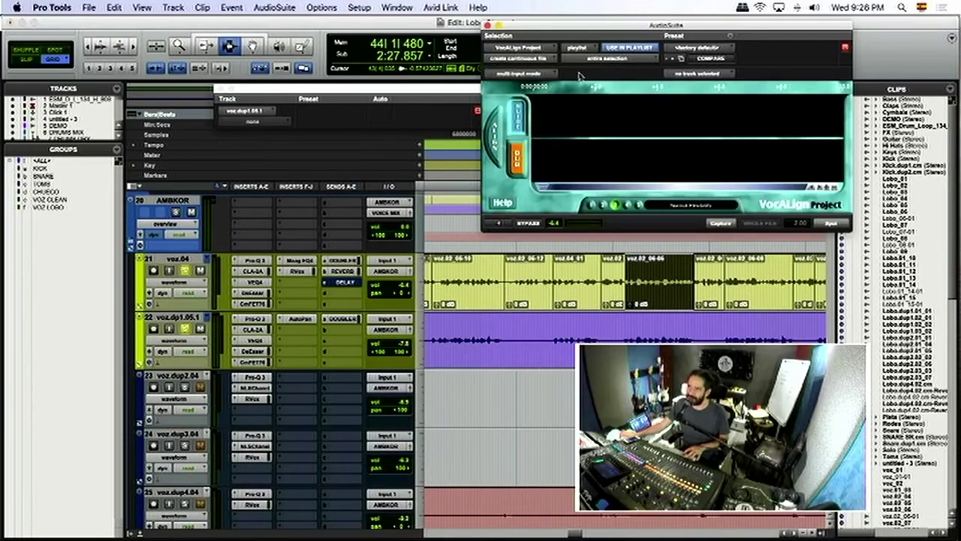
pyautogui.moveTo(561, 27); pyautogui.dragTo(475, 11)
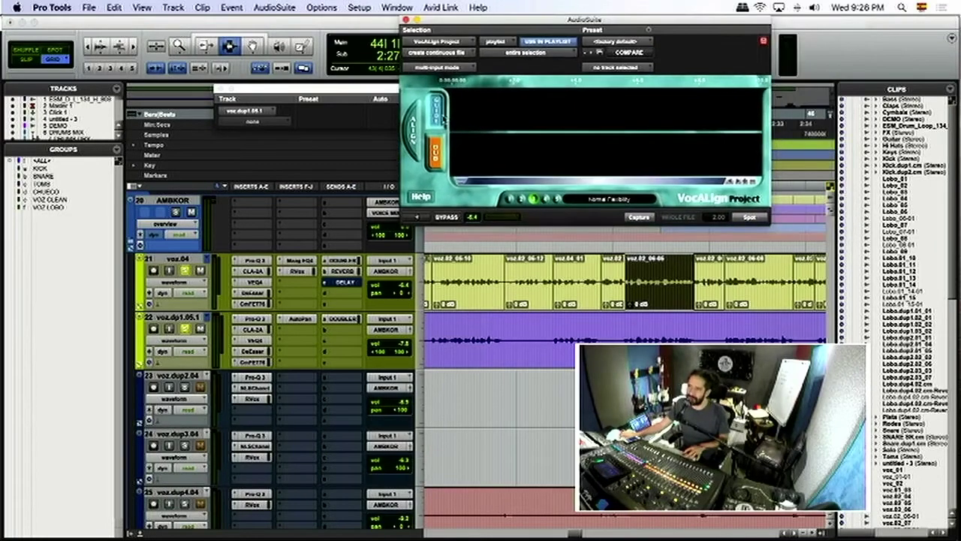
# - Capture the selected voz.04 clip as the VocALign guide and move the same time selection to the voz.dup1.05.1 track
pyautogui.scroll(4, 676, 272)
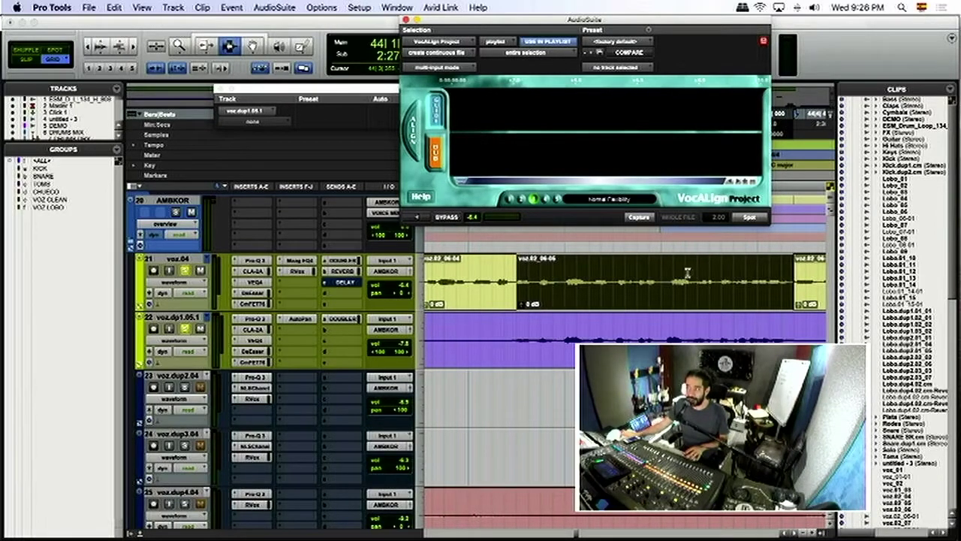
pyautogui.click(639, 218)
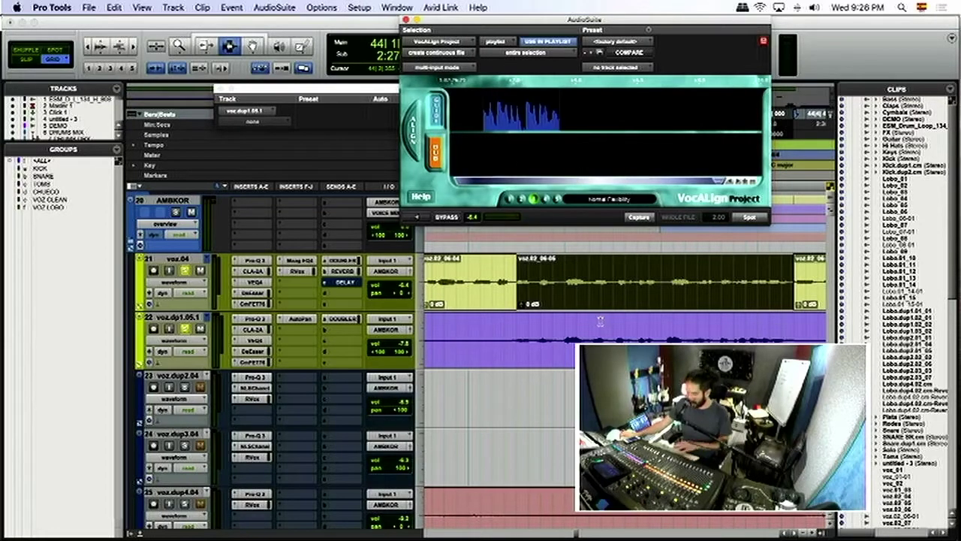
pyautogui.press(';')
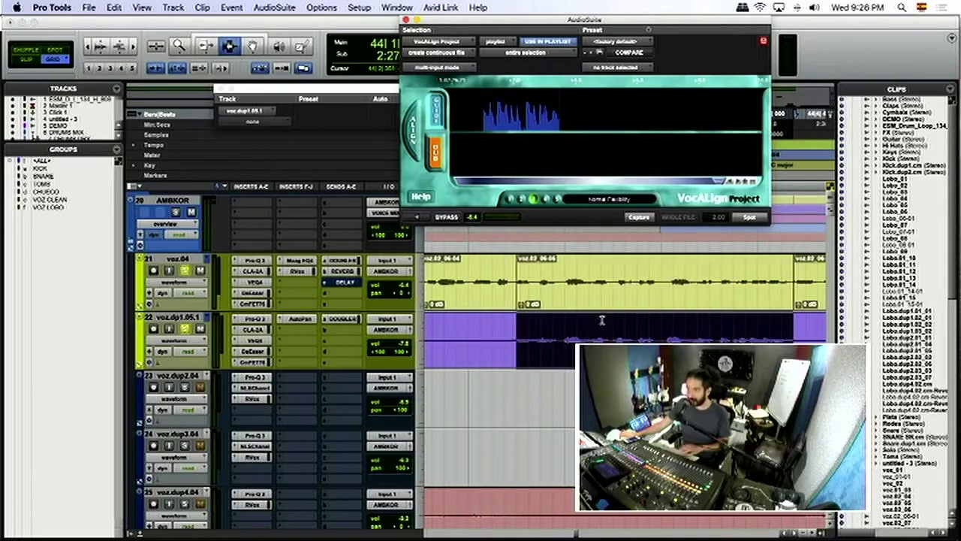
# - Capture the selected phrase on the voz.dup1.05.1 track as the VocALign dub
pyautogui.click(437, 154)
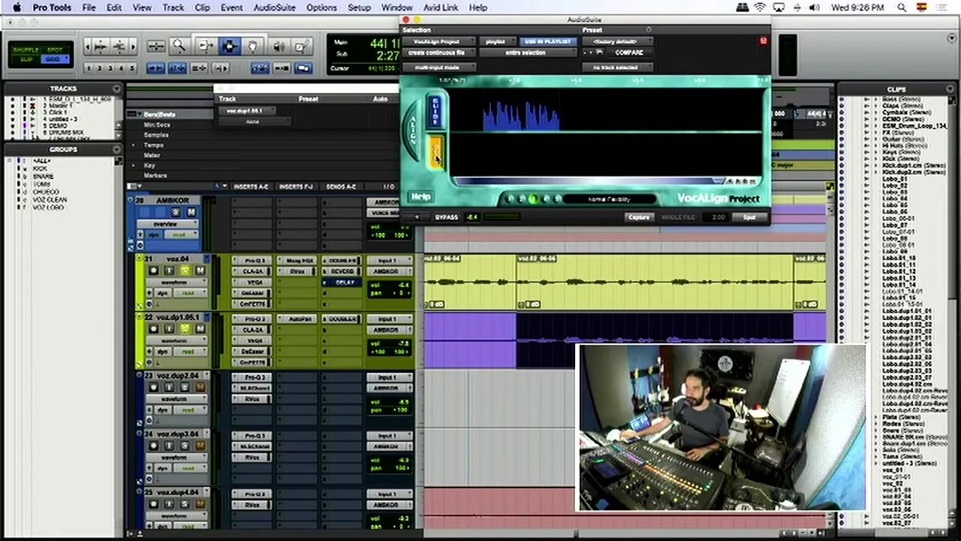
pyautogui.click(640, 217)
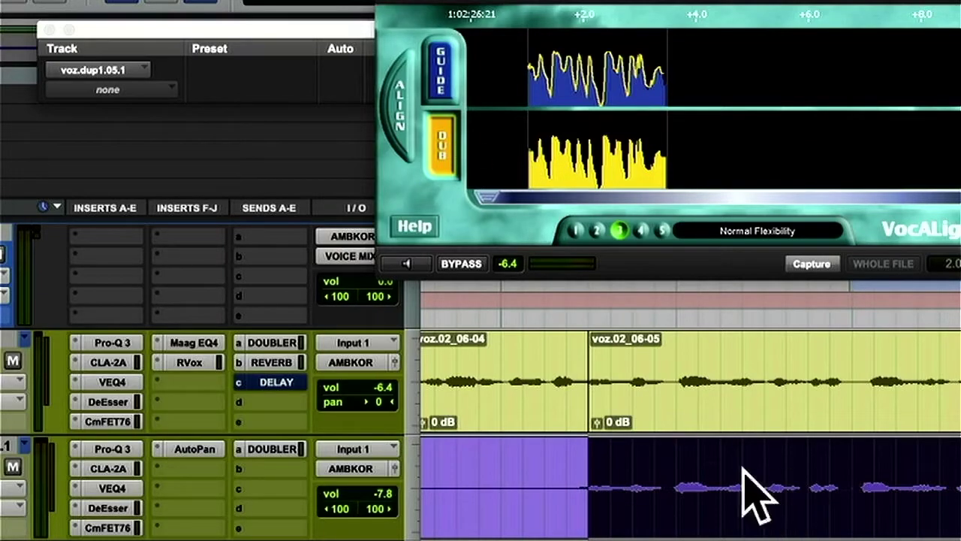
pyautogui.press('super+bracketleft')
pyautogui.press('super+bracketleft')
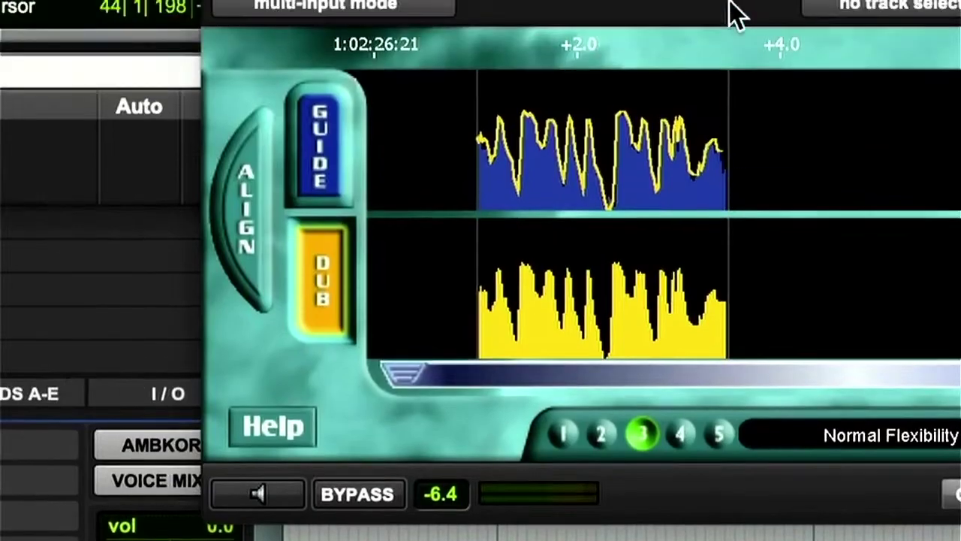
# - Try the Maximum Expansion and Low Flexibility alignment settings against Normal Flexibility, and return to Normal Flexibility
pyautogui.click(717, 434)
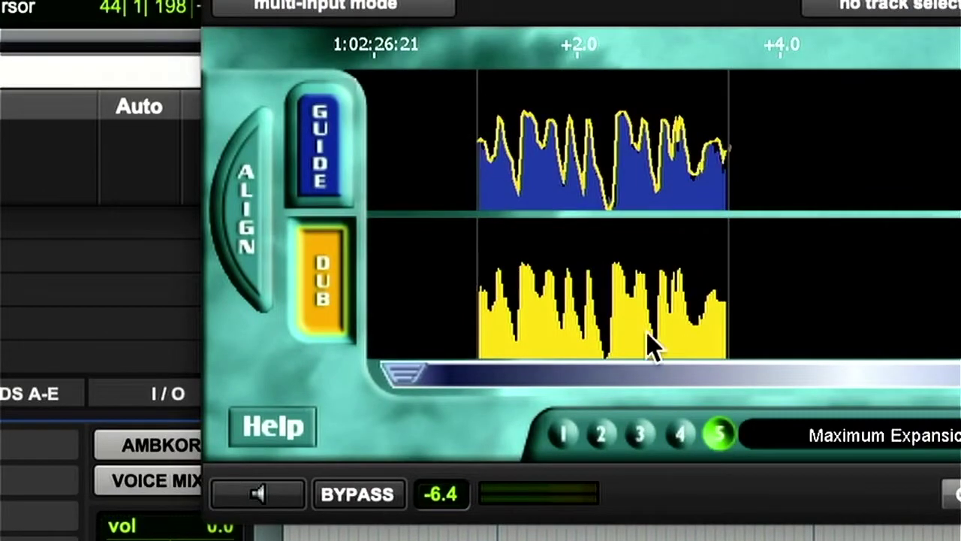
pyautogui.click(575, 427)
pyautogui.click(601, 434)
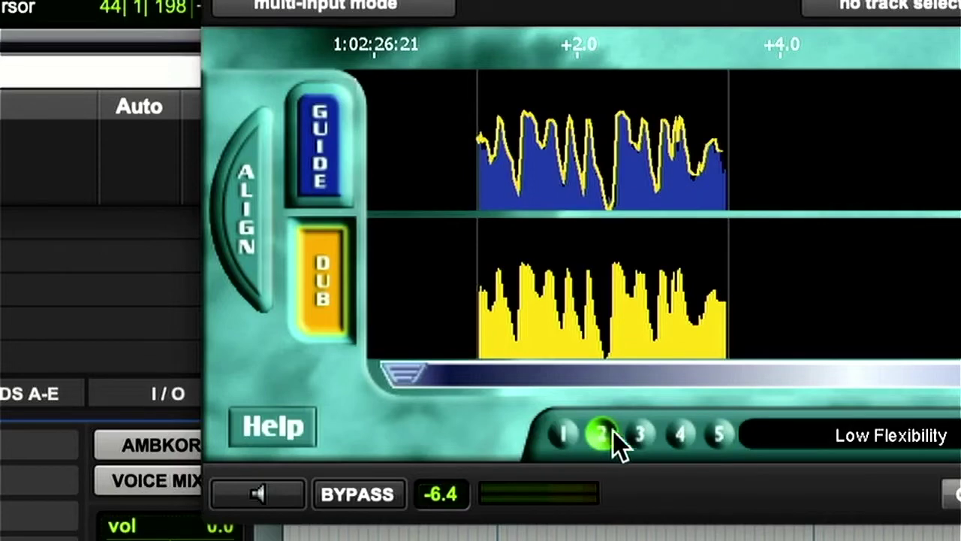
pyautogui.click(640, 433)
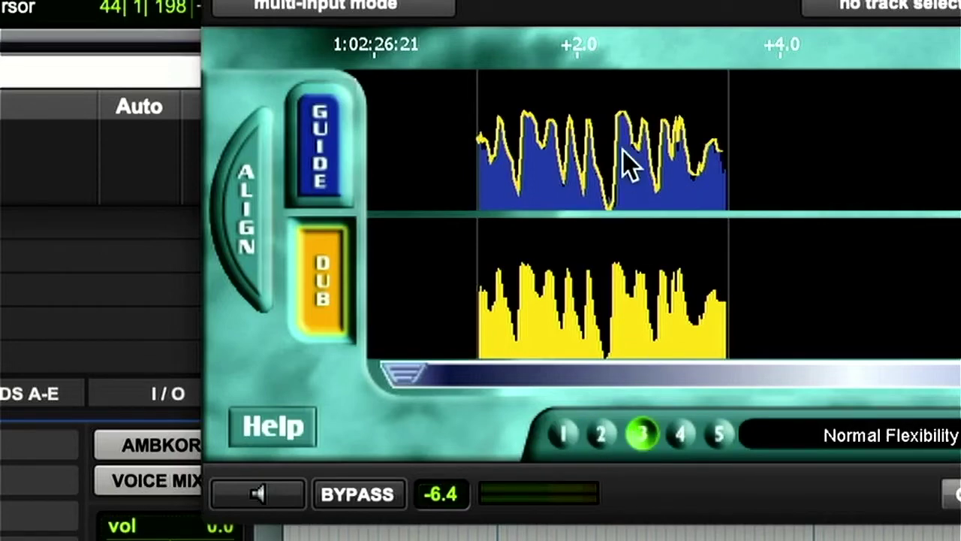
pyautogui.click(604, 434)
pyautogui.click(643, 436)
pyautogui.click(612, 435)
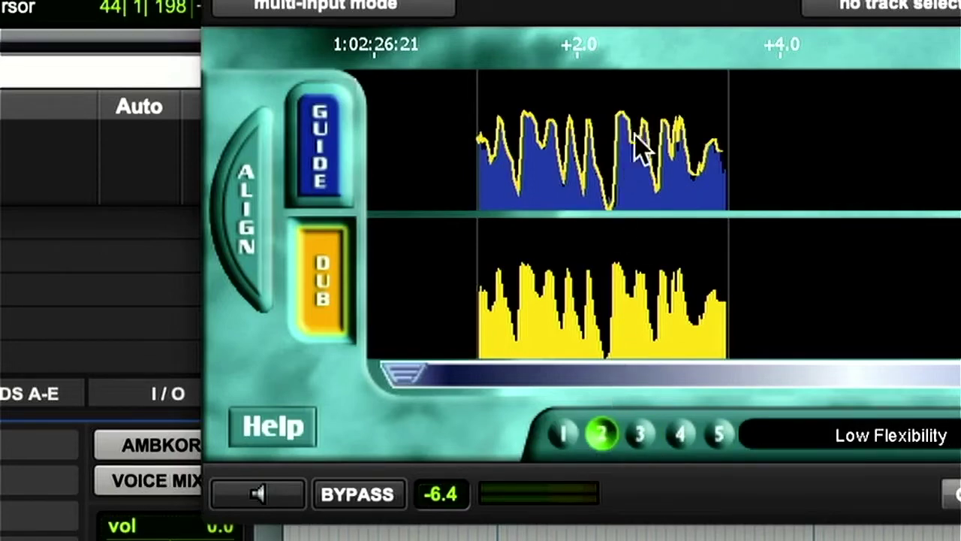
pyautogui.click(641, 434)
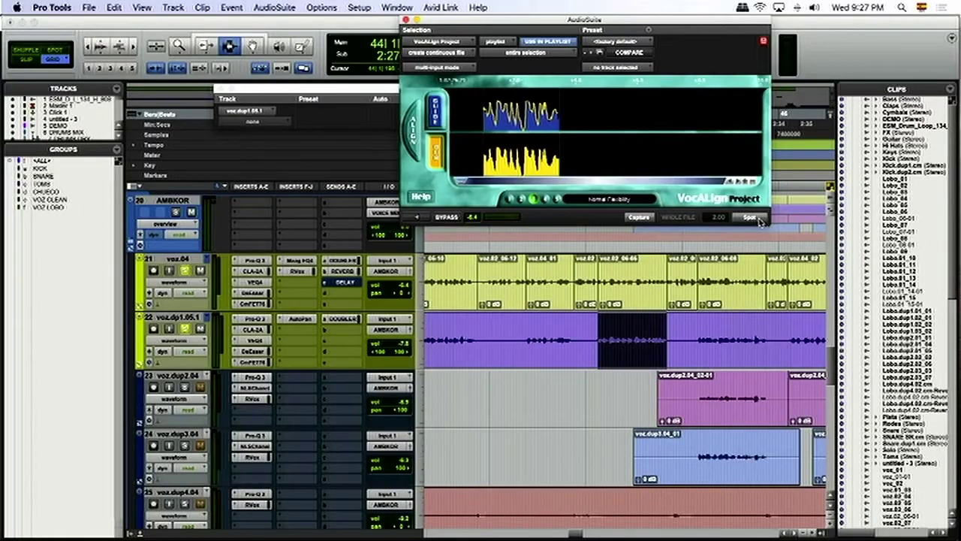
# - Render the aligned phrase onto the voz.dup1.05.1 track and play it back together with the lead vocal
pyautogui.click(751, 218)
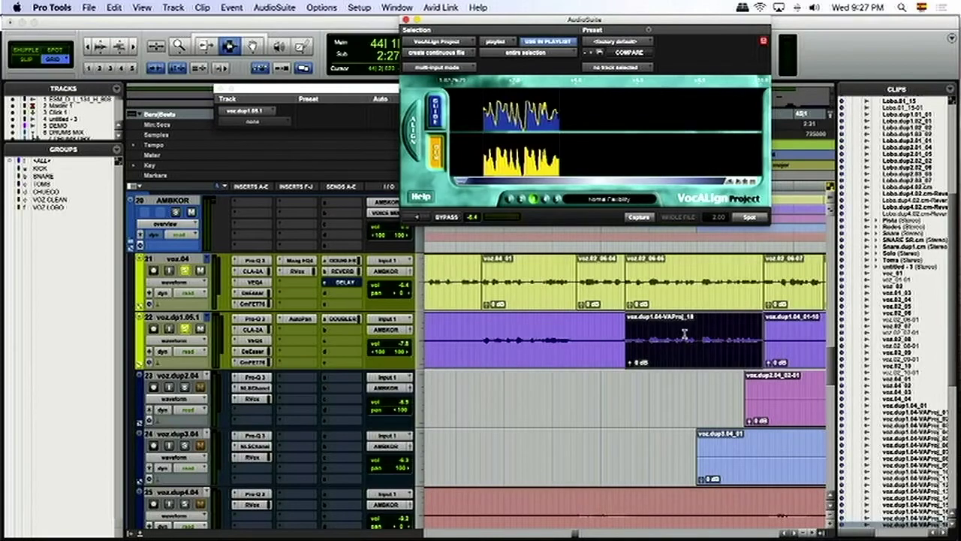
pyautogui.click(685, 334)
pyautogui.press('space')
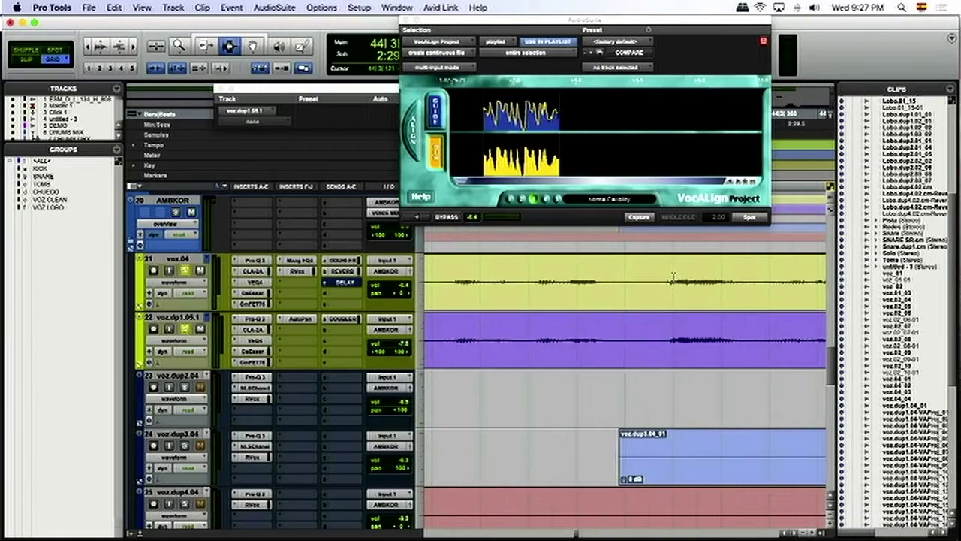
pyautogui.press('space')
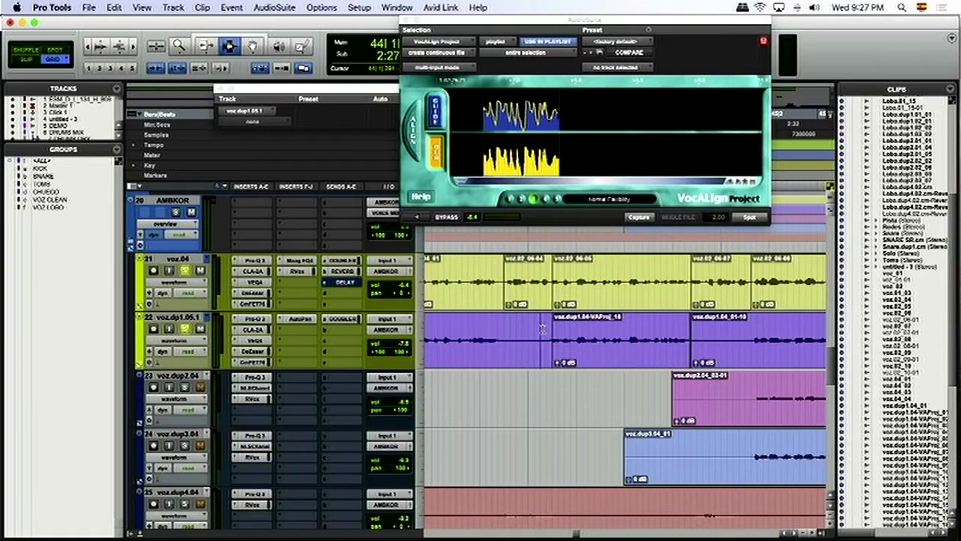
pyautogui.press('space')
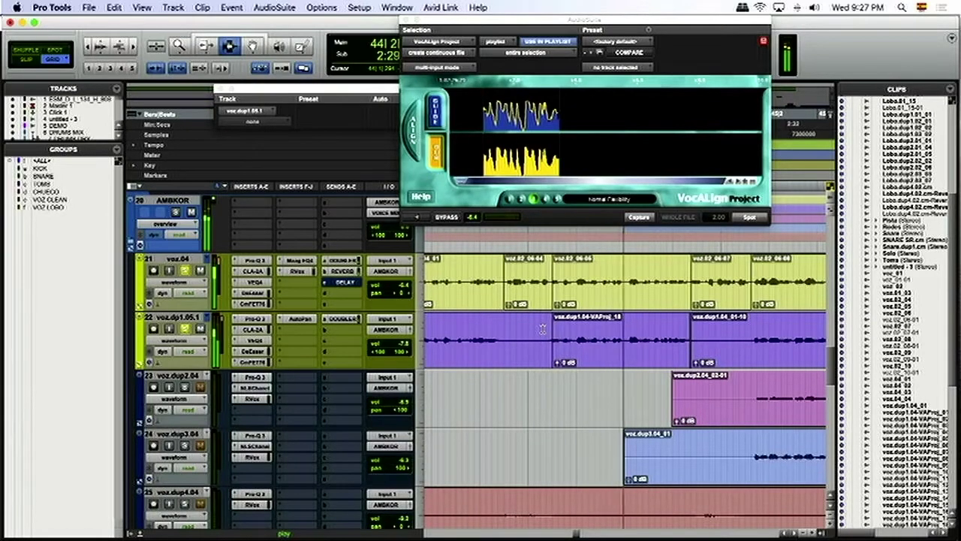
pyautogui.press('space')
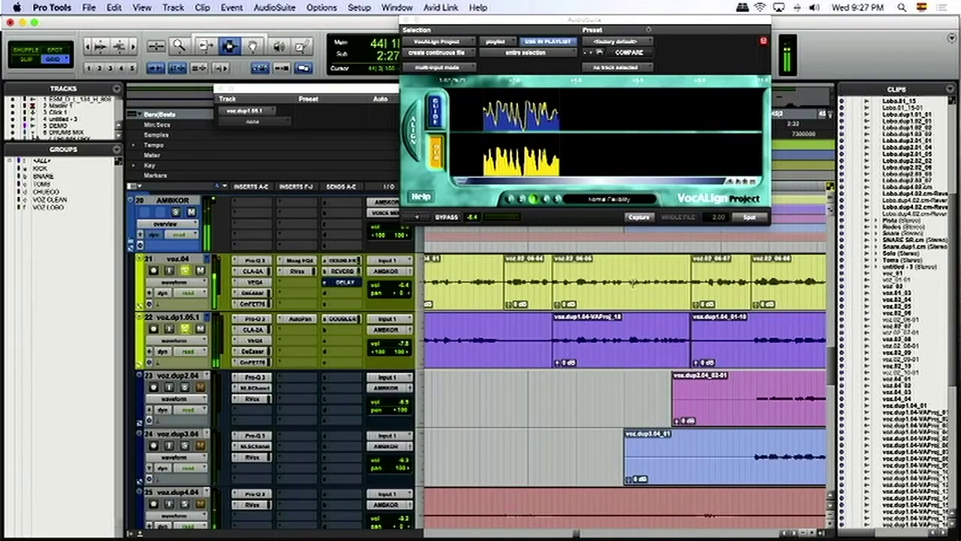
pyautogui.press('space')
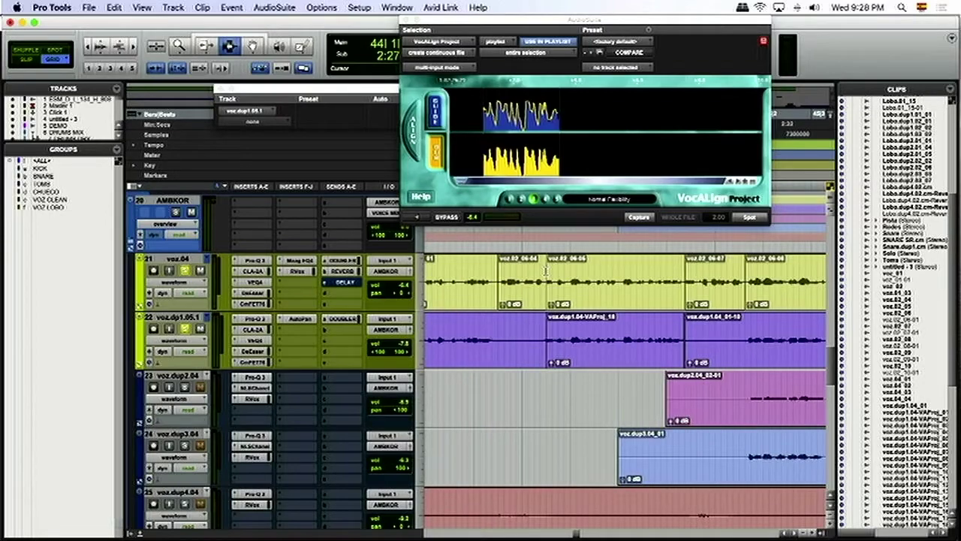
# - Lower the voz.dup1.05.1 track's volume to -11.1 dB while both vocals play
pyautogui.press('space')
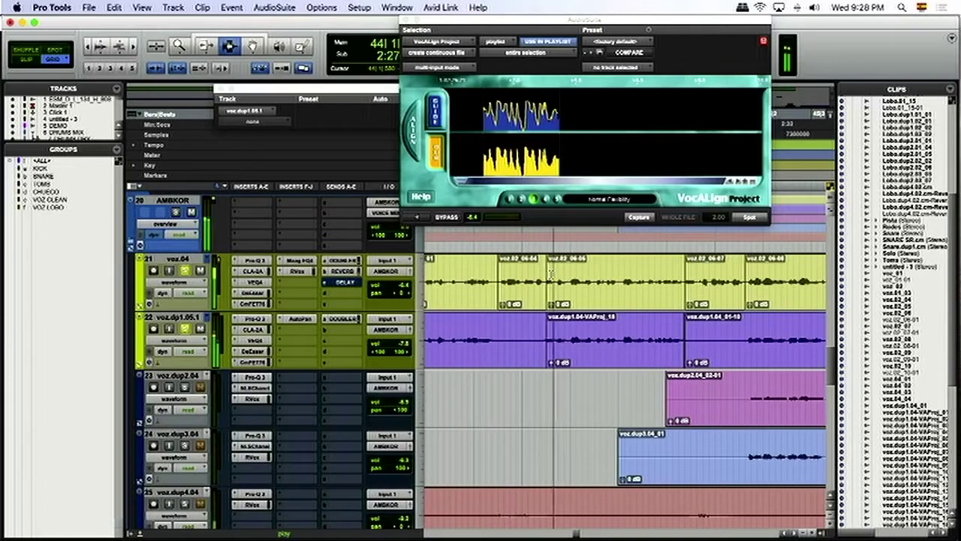
pyautogui.click(404, 346)
pyautogui.moveTo(403, 345); pyautogui.dragTo(404, 352)
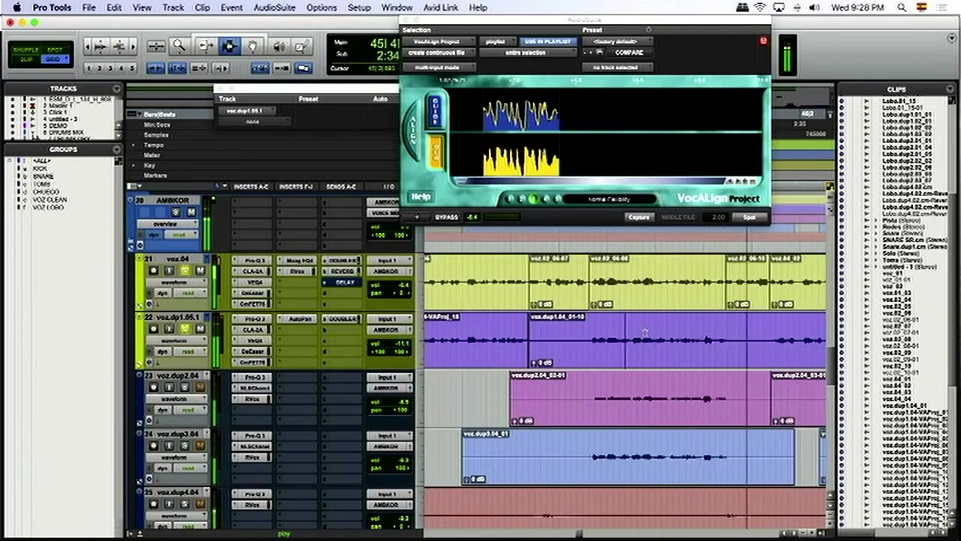
# - Split the doubled vocal to match lead clip voz.02_06-08, and capture that lead clip as the VocALign guide
pyautogui.click(627, 280)
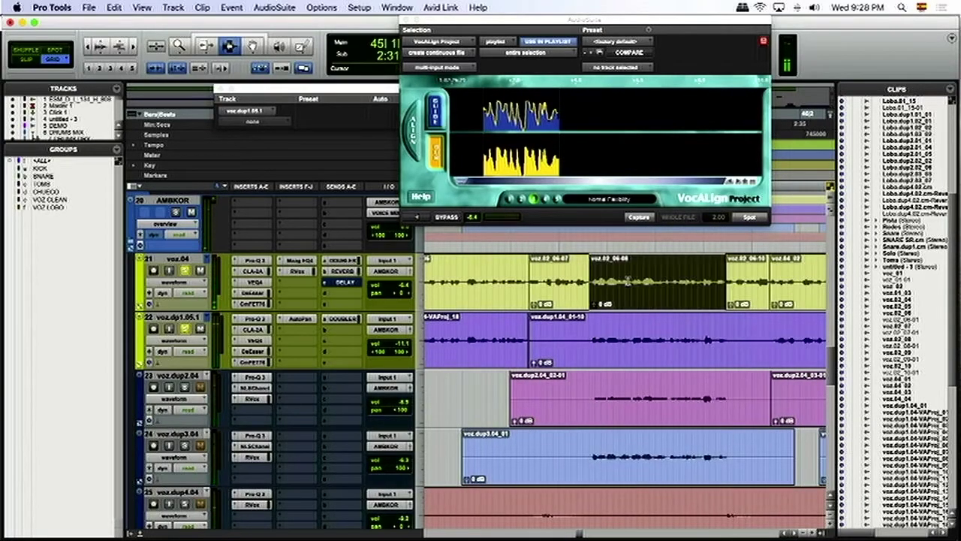
pyautogui.press(';')
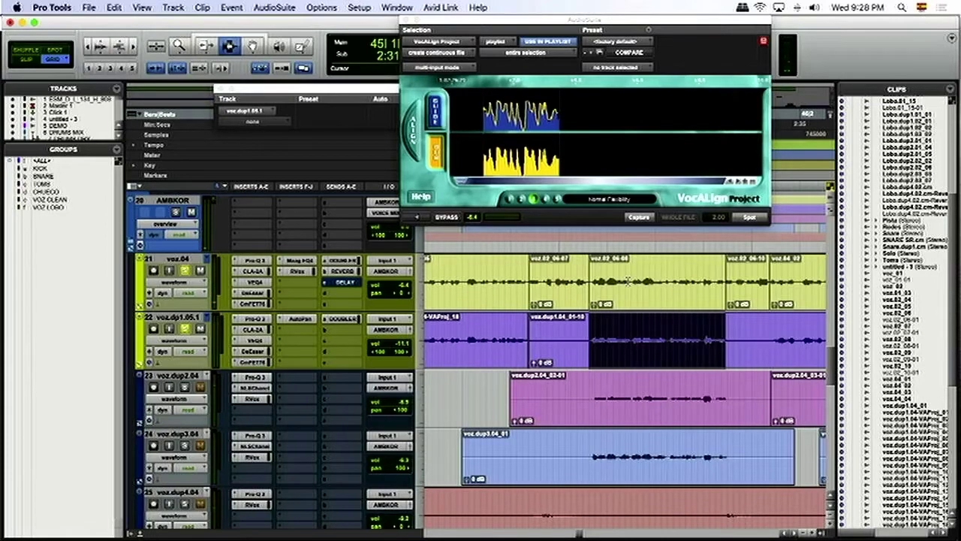
pyautogui.click(652, 277)
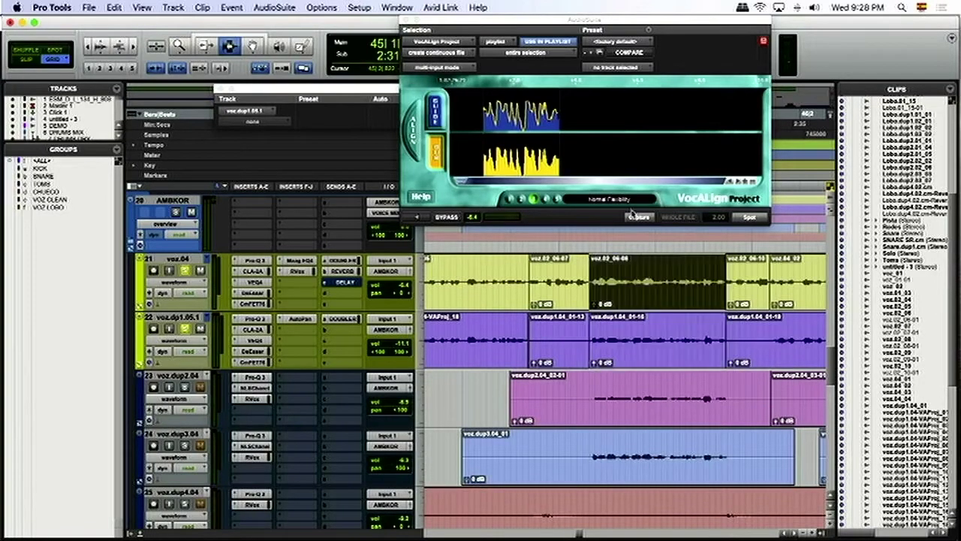
pyautogui.click(434, 112)
pyautogui.click(637, 217)
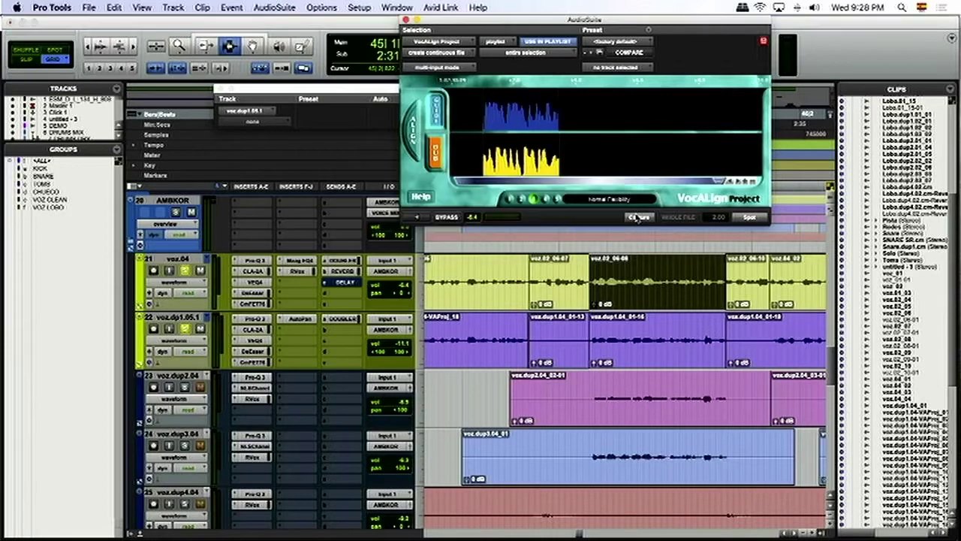
# - Capture the matching clip on voz.dup1.05.1 as the dub and render its aligned version in place with Normal Flexibility
pyautogui.click(623, 342)
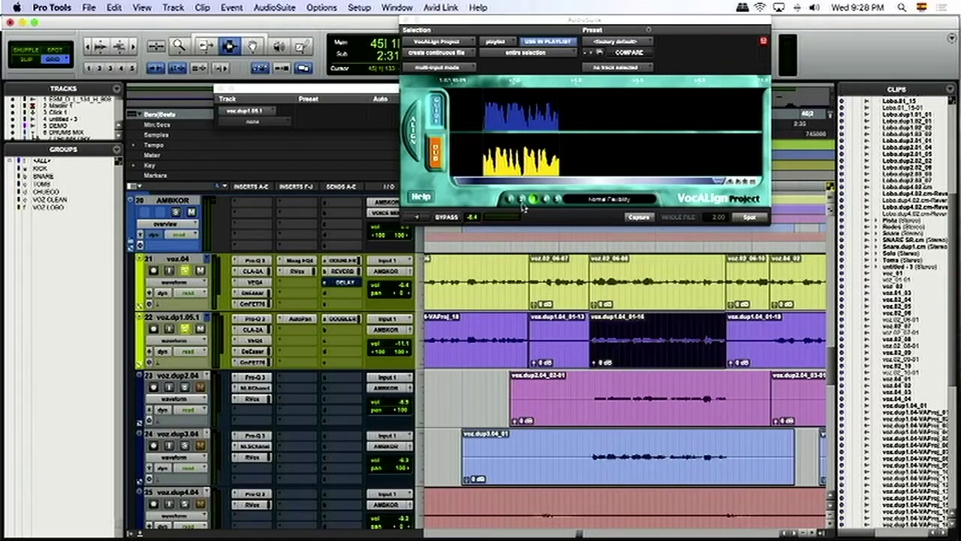
pyautogui.click(435, 155)
pyautogui.click(638, 217)
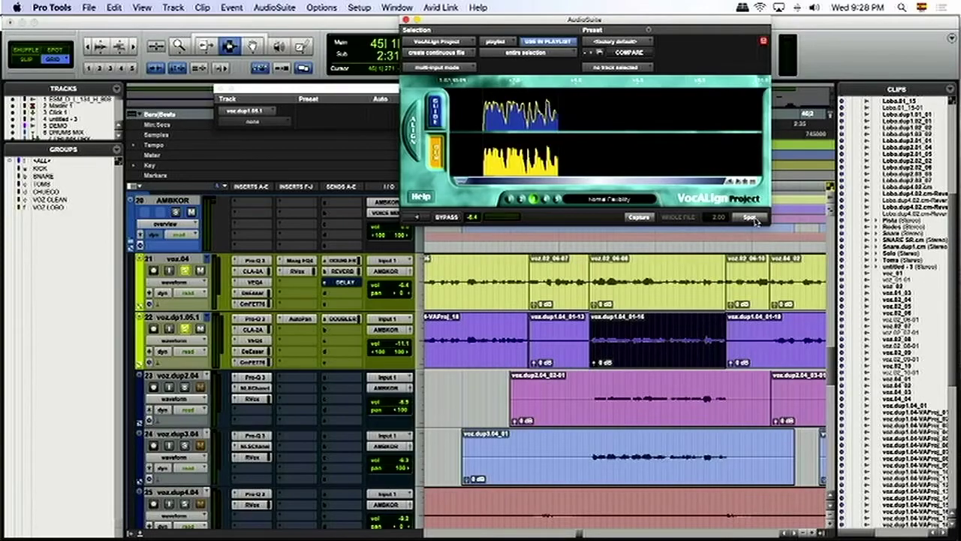
pyautogui.press('super+bracketright')
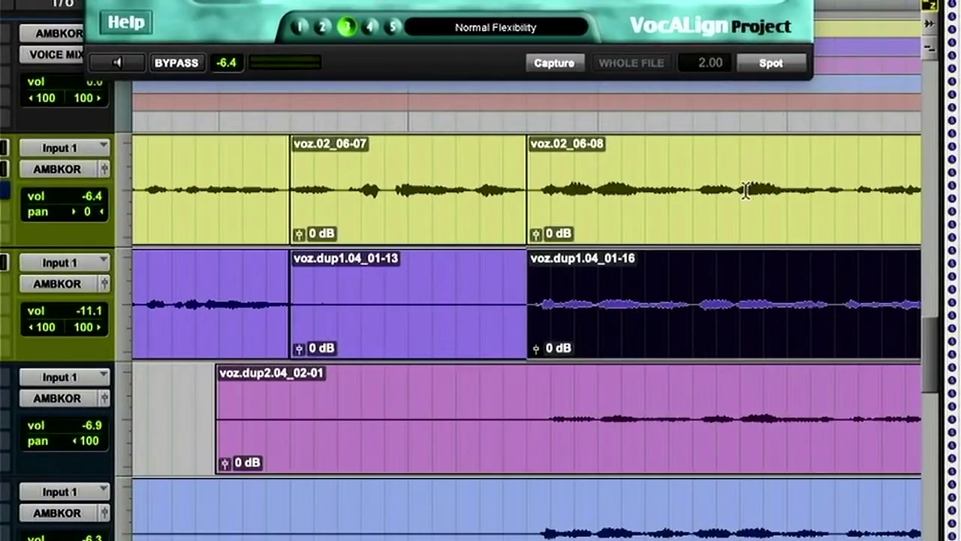
pyautogui.click(773, 63)
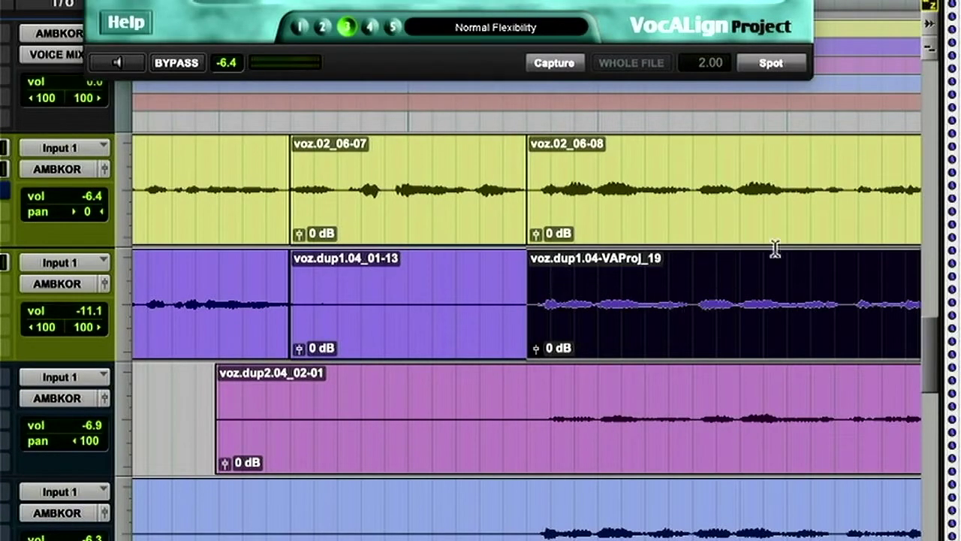
# - Play back the newly aligned doubled-vocal phrase together with lead clip voz.02_06-08
pyautogui.hotkey('ctrl', '[')
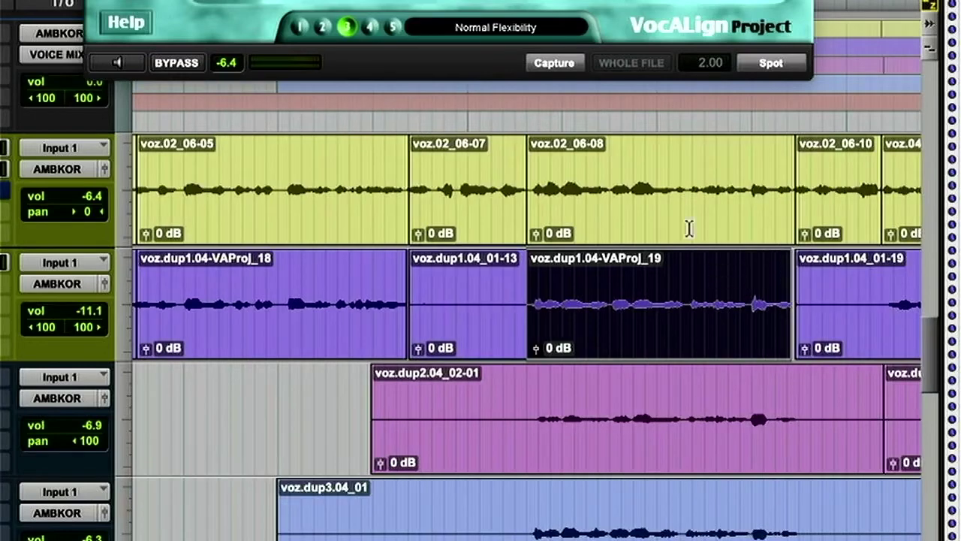
pyautogui.click(536, 278)
pyautogui.press('space')
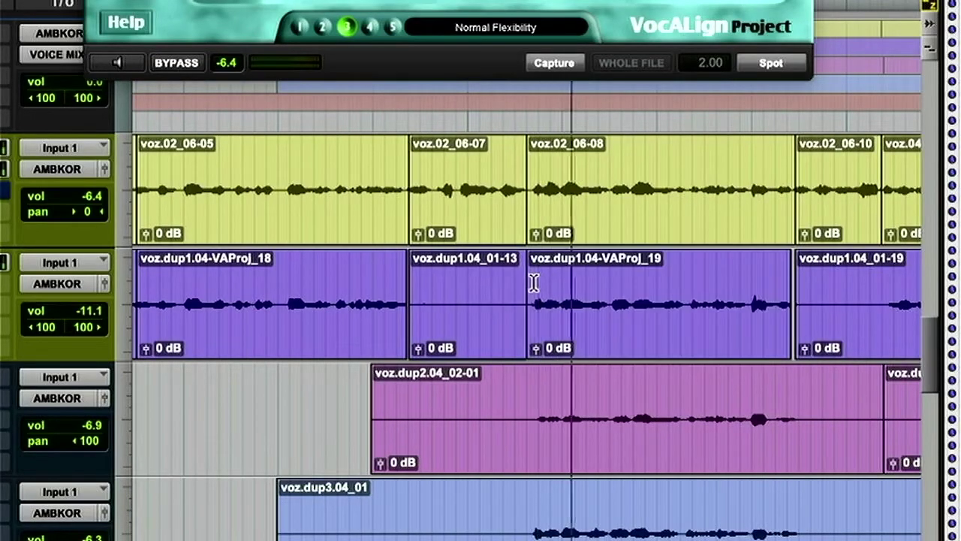
# - Solo only the voz.dup2.04 and voz.dup3.04 backing vocals and listen to their phrases
pyautogui.hotkey('ctrl', '[')
pyautogui.hotkey('ctrl', '[')
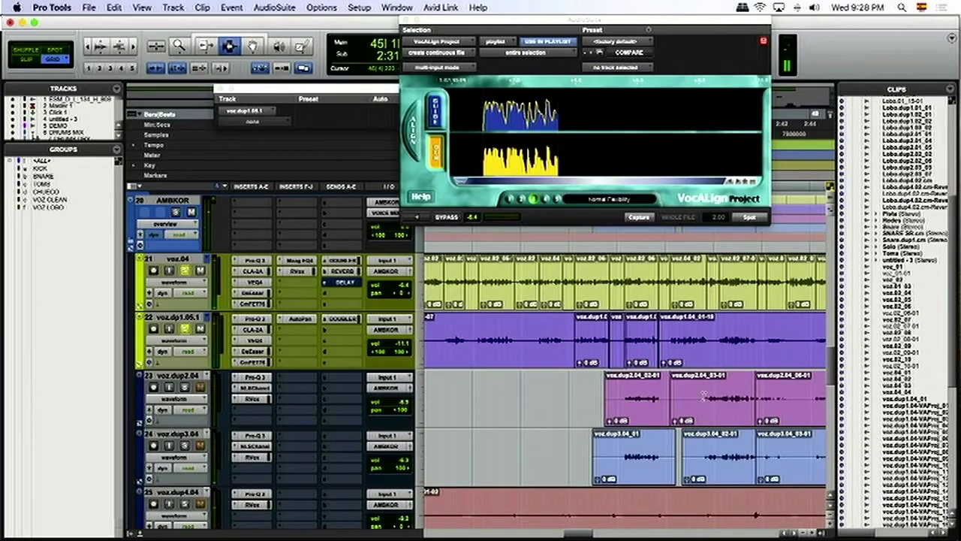
pyautogui.hotkey('ctrl', ']')
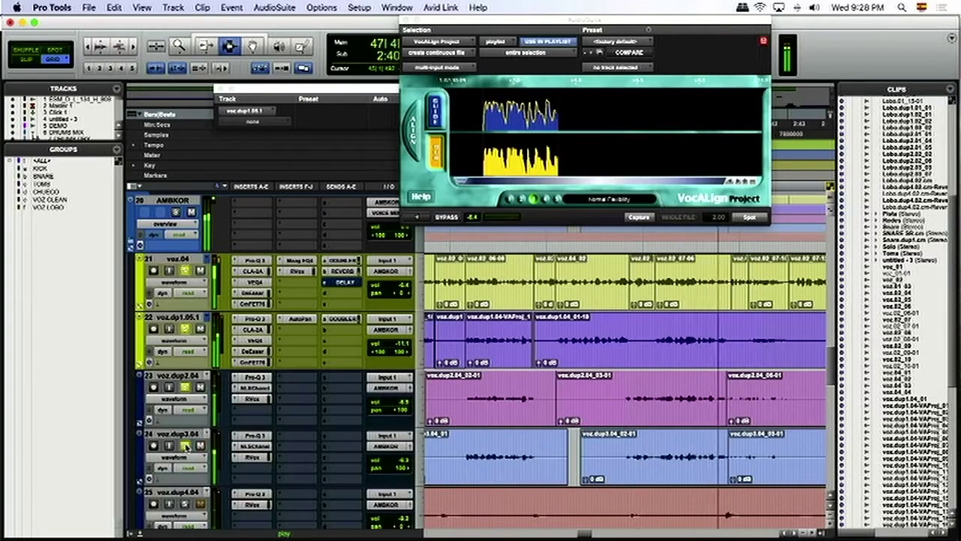
pyautogui.press('space')
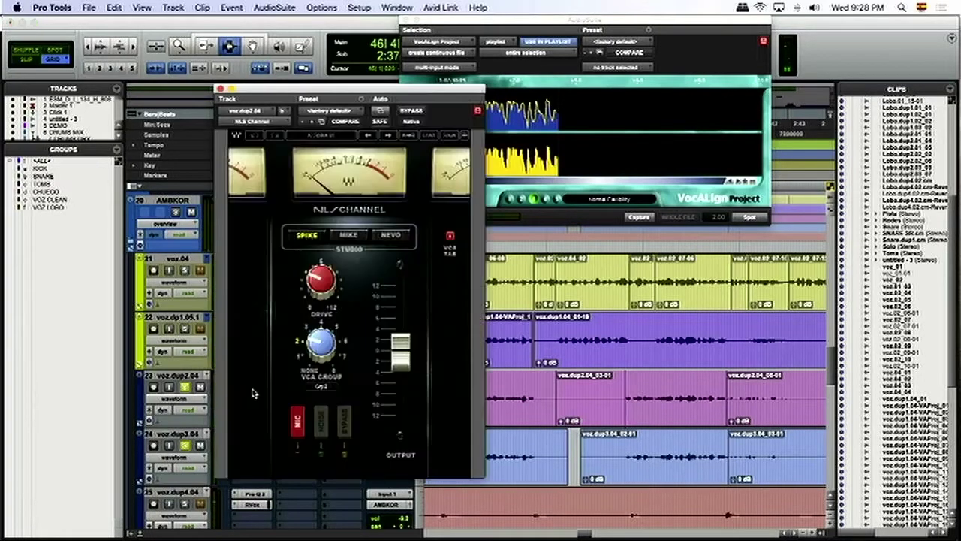
# - Review the NLS Channel, Pro-Q 3 and RVox settings on the voz.dup2.04 track
pyautogui.click(253, 388)
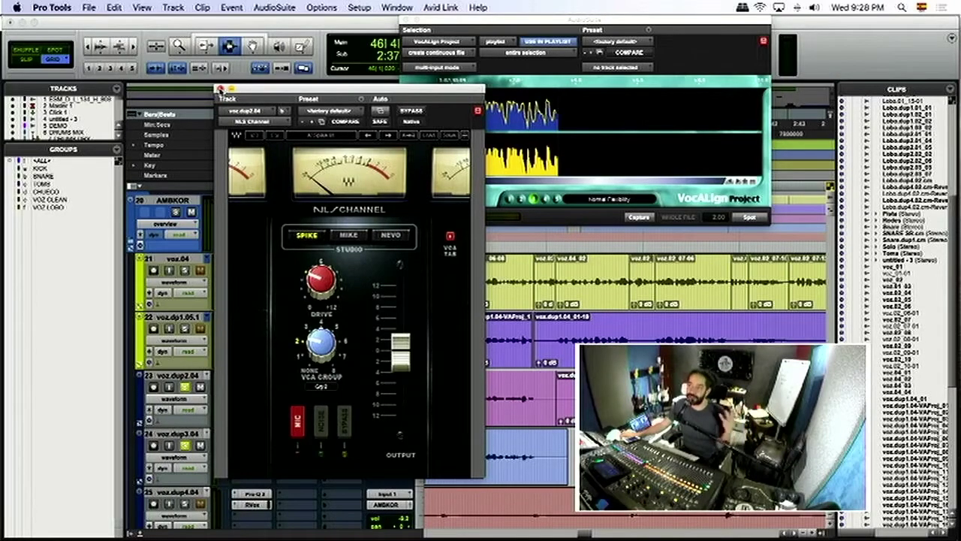
pyautogui.click(219, 89)
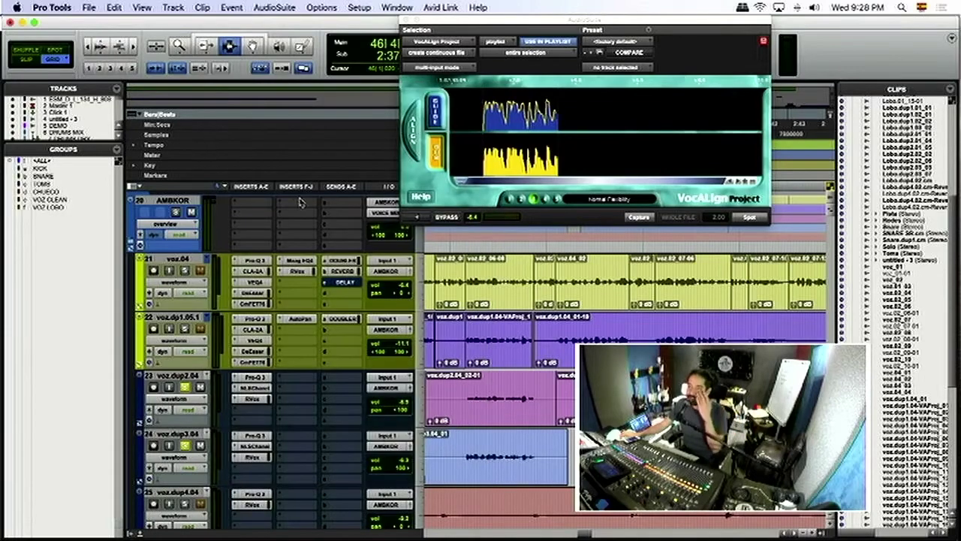
pyautogui.click(258, 382)
pyautogui.moveTo(610, 253)
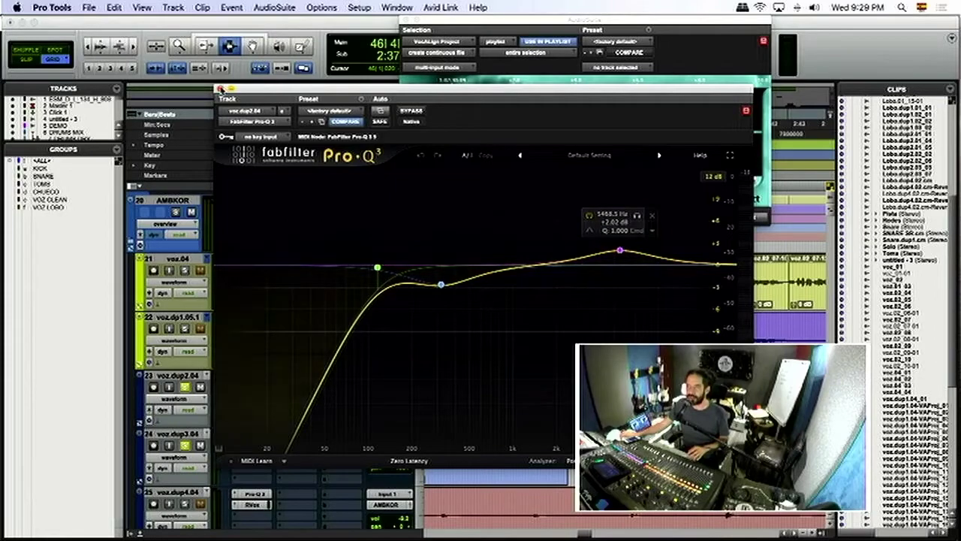
pyautogui.click(220, 88)
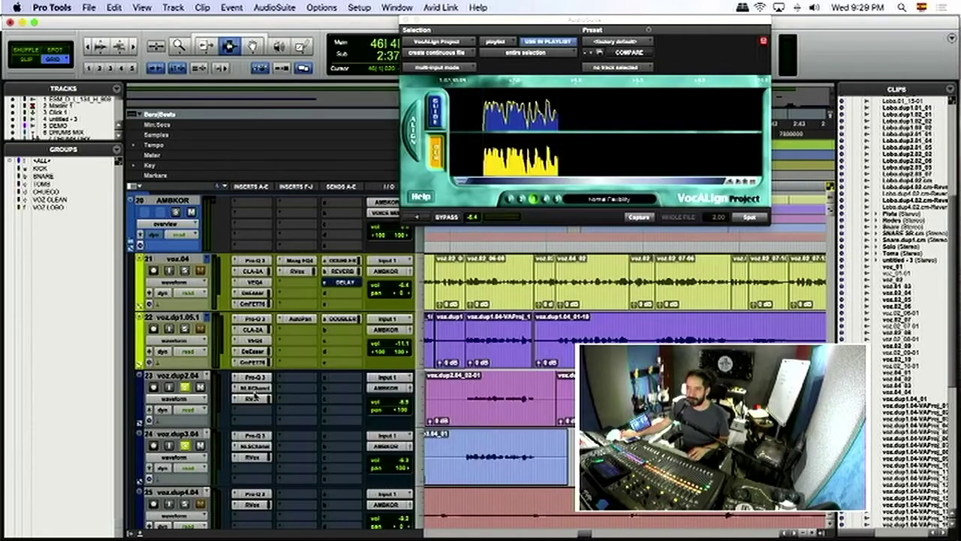
pyautogui.click(253, 402)
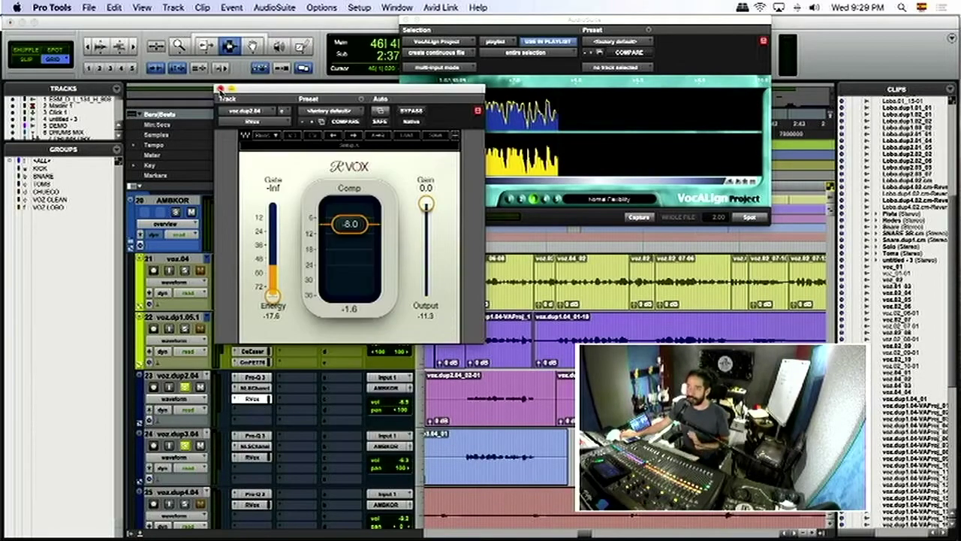
pyautogui.click(220, 89)
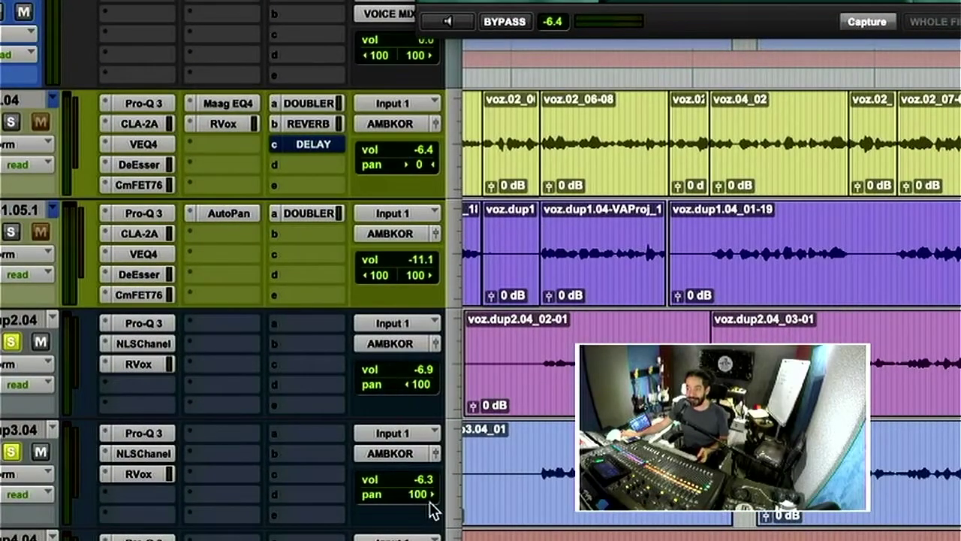
# - Add voz.04 and voz.dup1.05.1 to the soloed backing vocals and listen to all four vocal tracks together
pyautogui.press('space')
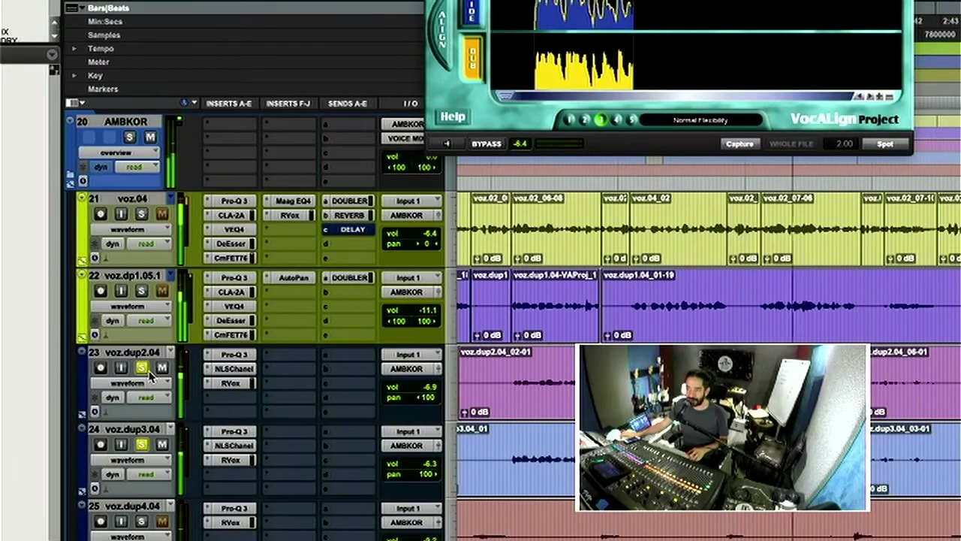
pyautogui.press('space')
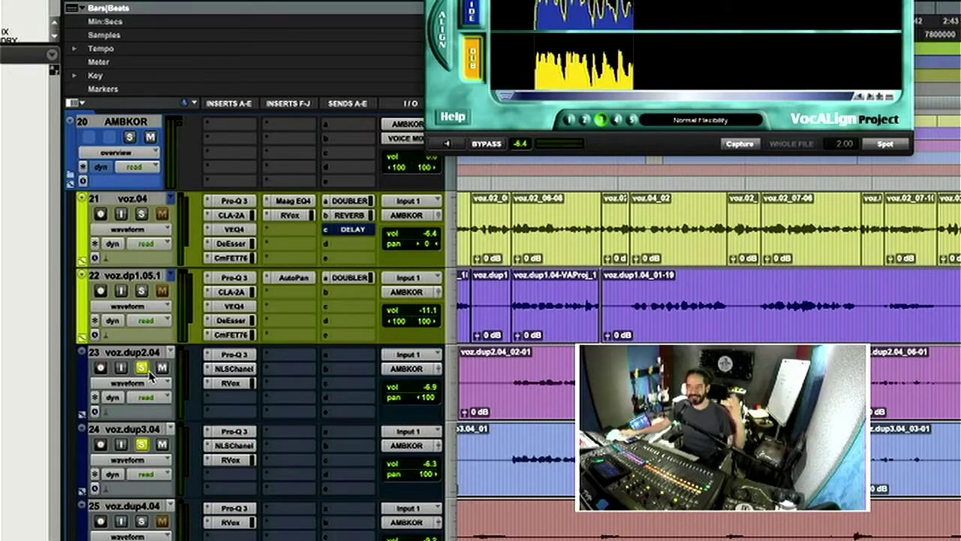
pyautogui.click(141, 291)
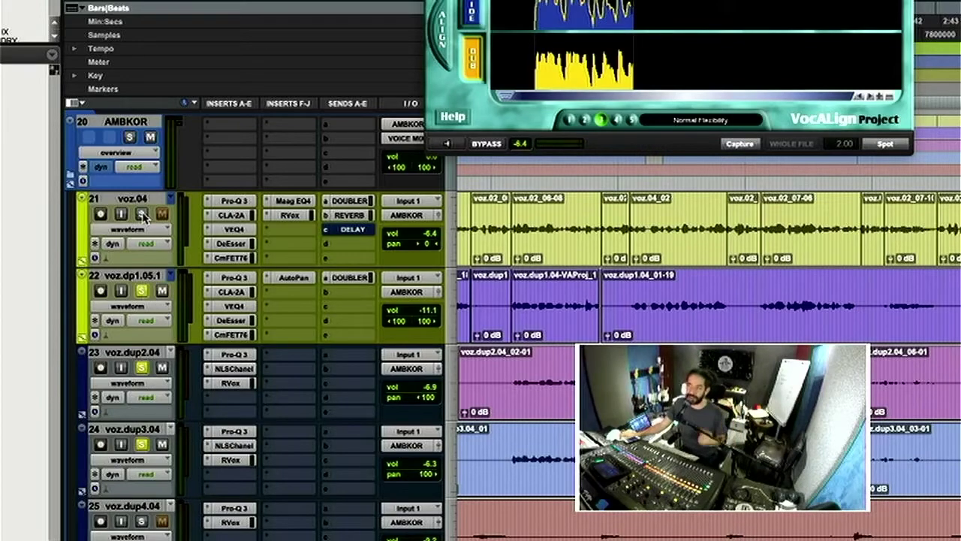
pyautogui.press('space')
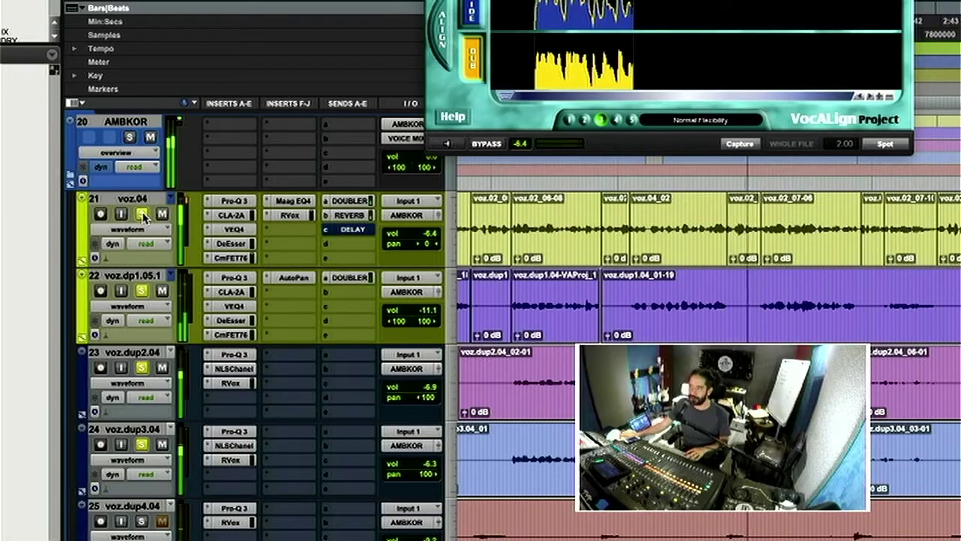
pyautogui.press('r')
pyautogui.press('r')
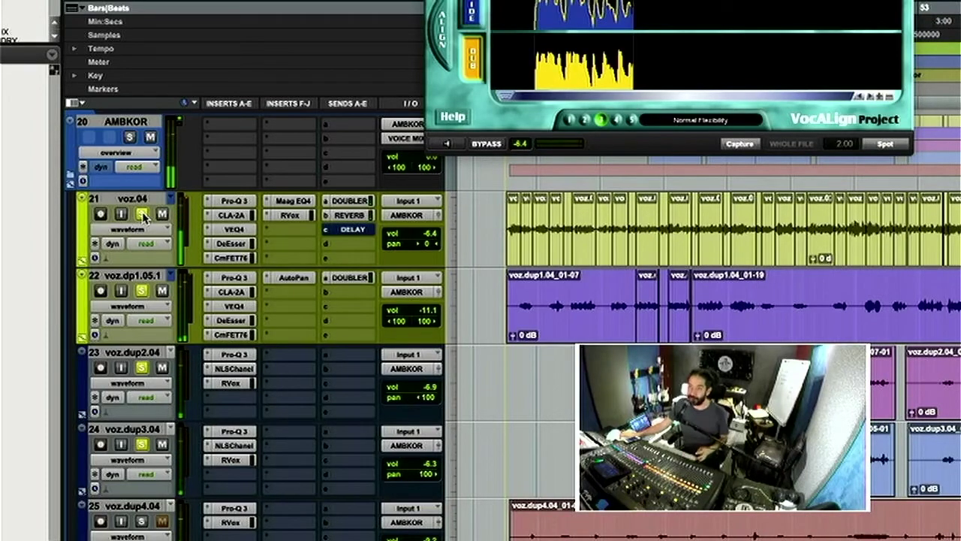
# - Clear the other vocal solos and listen to the lead vocal track voz.04 by itself
pyautogui.keyDown('alt'); pyautogui.click(142, 215); pyautogui.keyUp('alt')
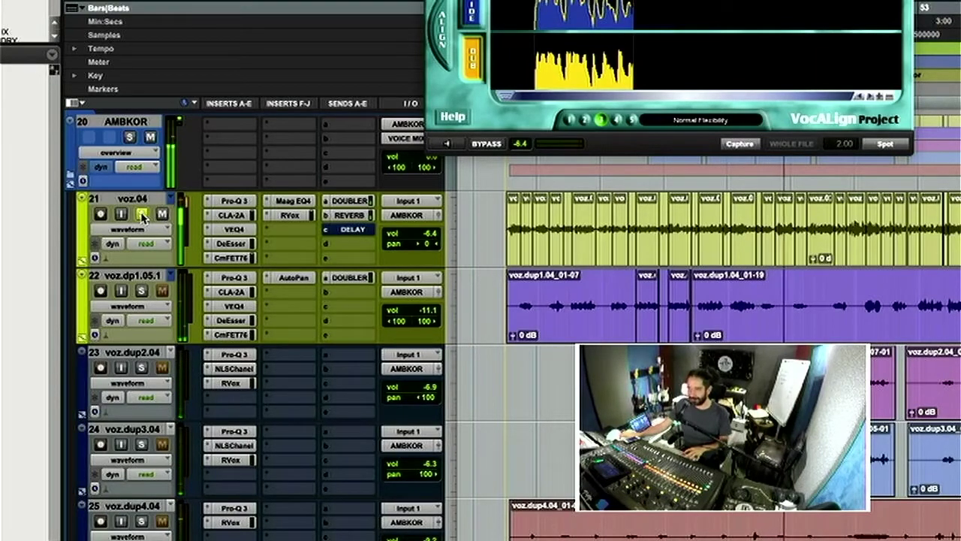
pyautogui.click(142, 214)
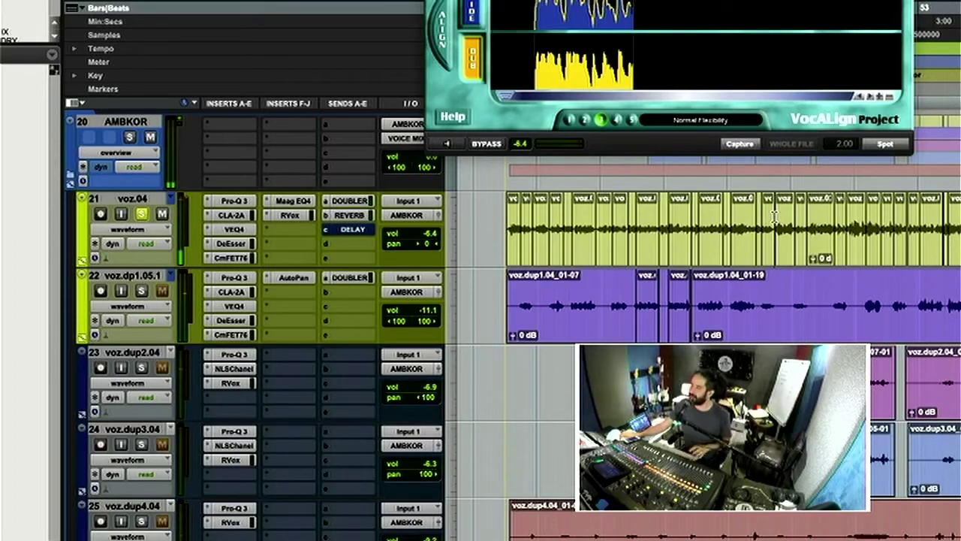
pyautogui.hotkey('ctrl', ']')
pyautogui.hotkey('ctrl', ']')
pyautogui.hotkey('ctrl', ']')
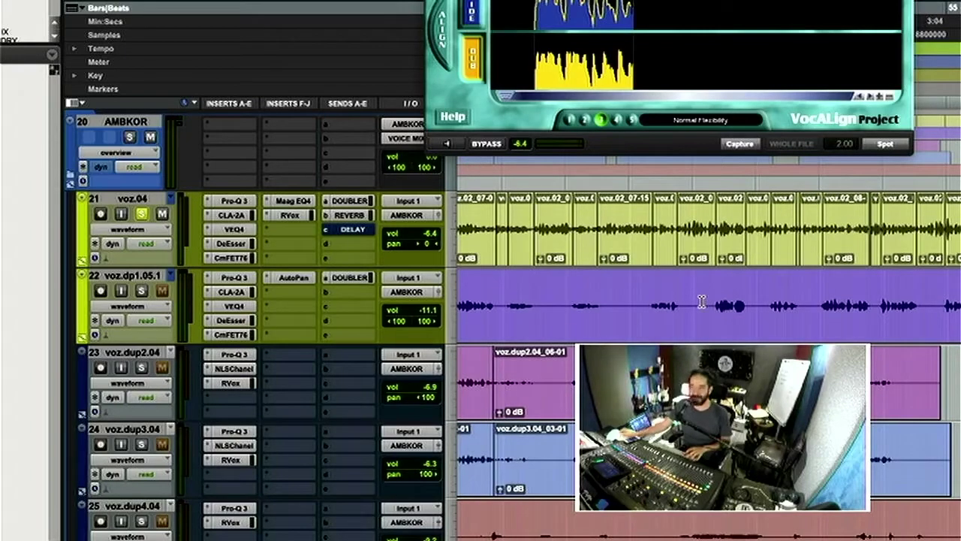
pyautogui.press('super+Tab')
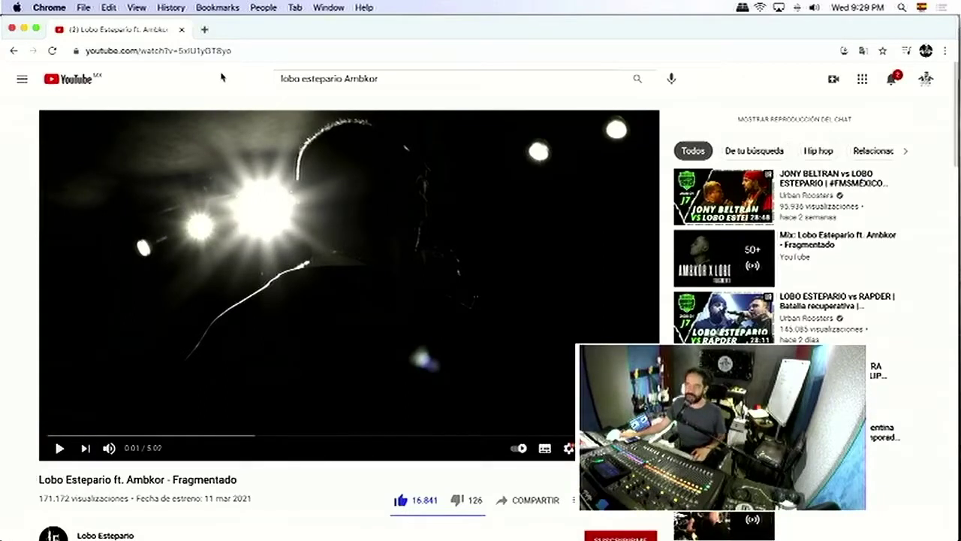
pyautogui.press('super+Tab')
pyautogui.press('super+Tab')
pyautogui.press('super+Tab')
pyautogui.press('super+Tab')
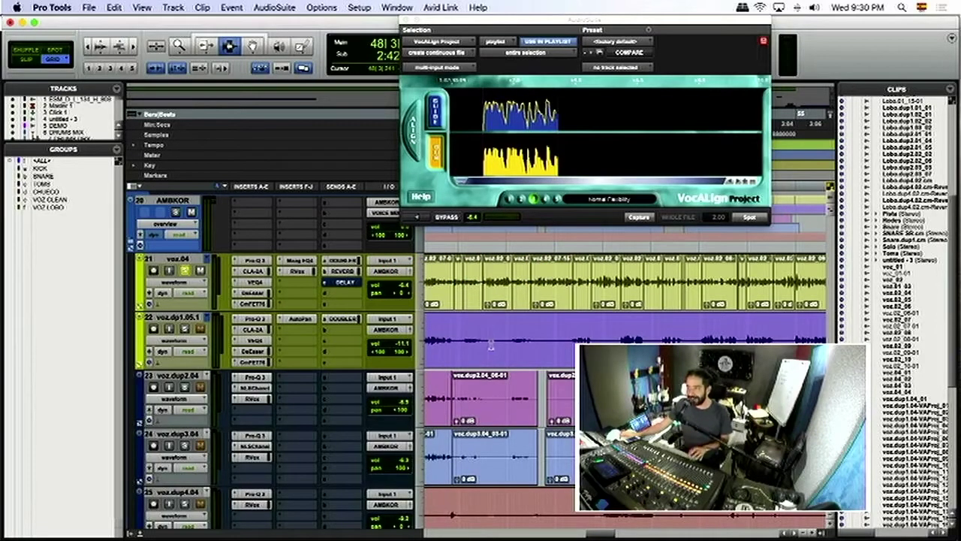
# - Switch the doubled-vocal track from playlist voz.dup1.05.1 to voz.dup1.04
pyautogui.press('r')
pyautogui.press('t')
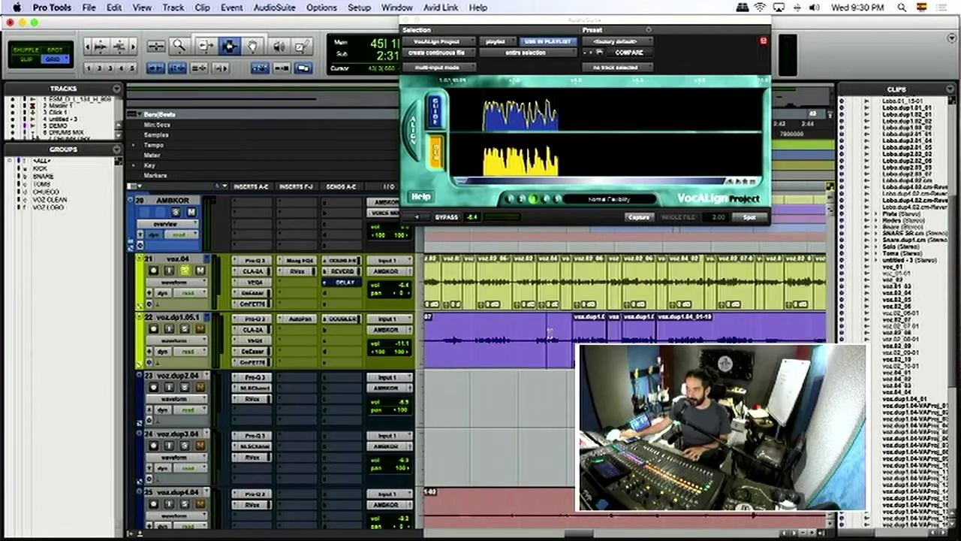
pyautogui.hscroll(-2, 588, 335)
pyautogui.click(212, 317)
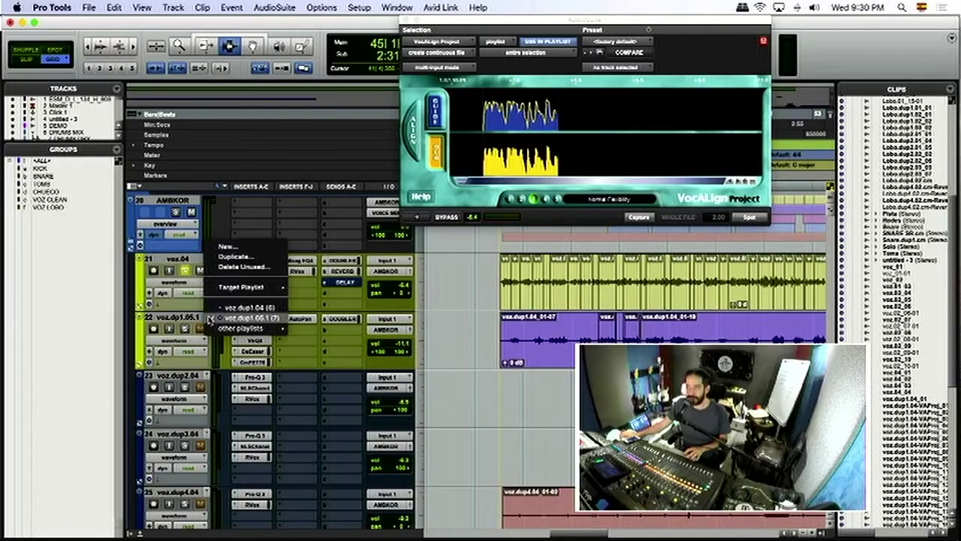
pyautogui.click(217, 308)
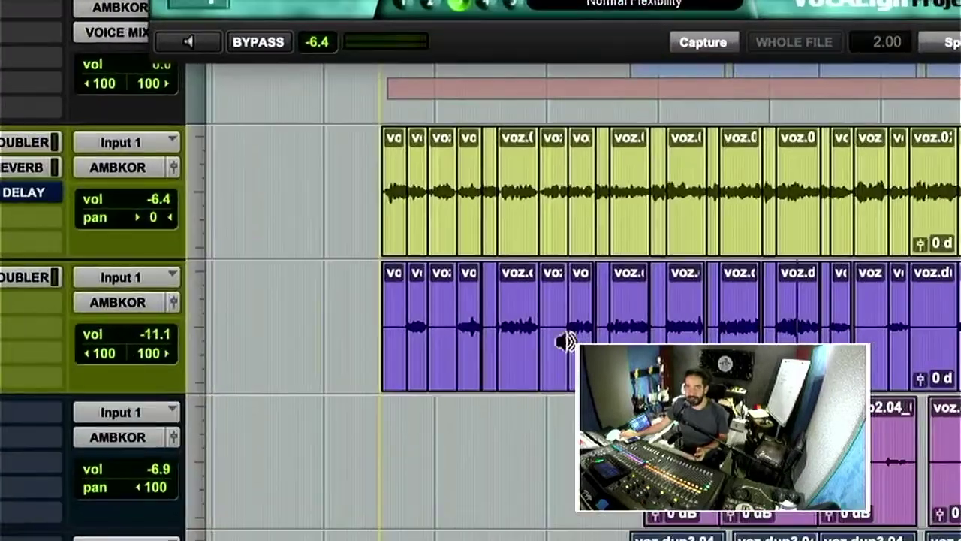
# - Compare the doubled-vocal clips with the lead clips along the verse and close the VocALign window
pyautogui.hscroll(5, 555, 324)
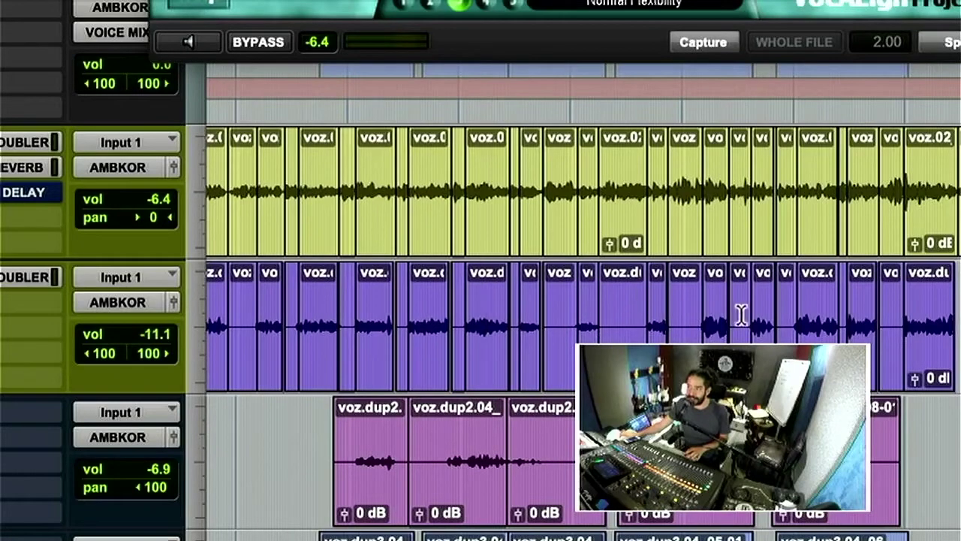
pyautogui.hscroll(3, 729, 315)
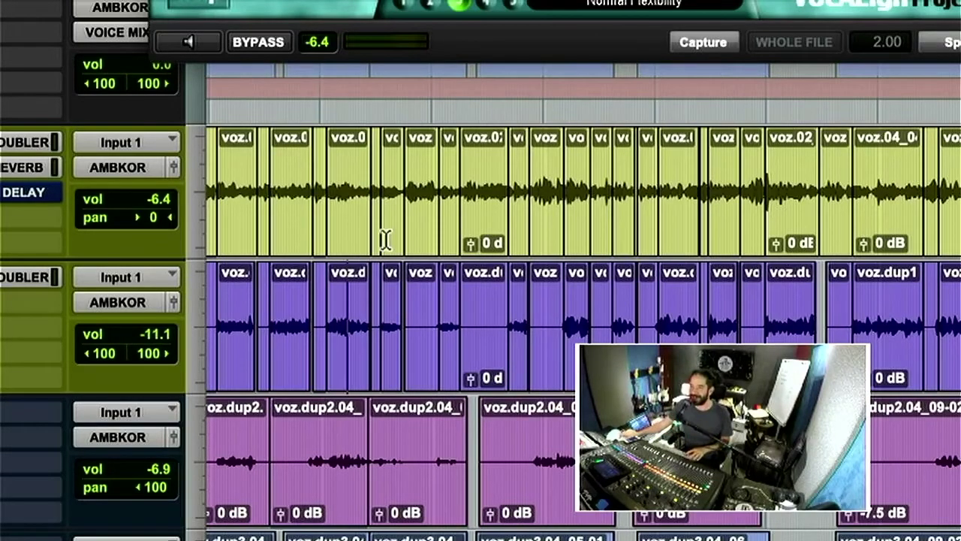
pyautogui.hscroll(5, 633, 326)
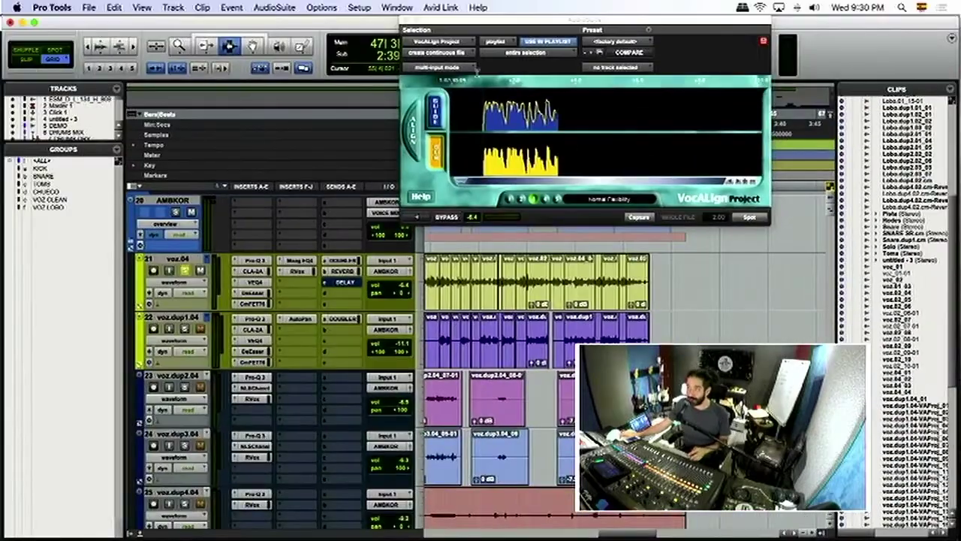
pyautogui.click(406, 21)
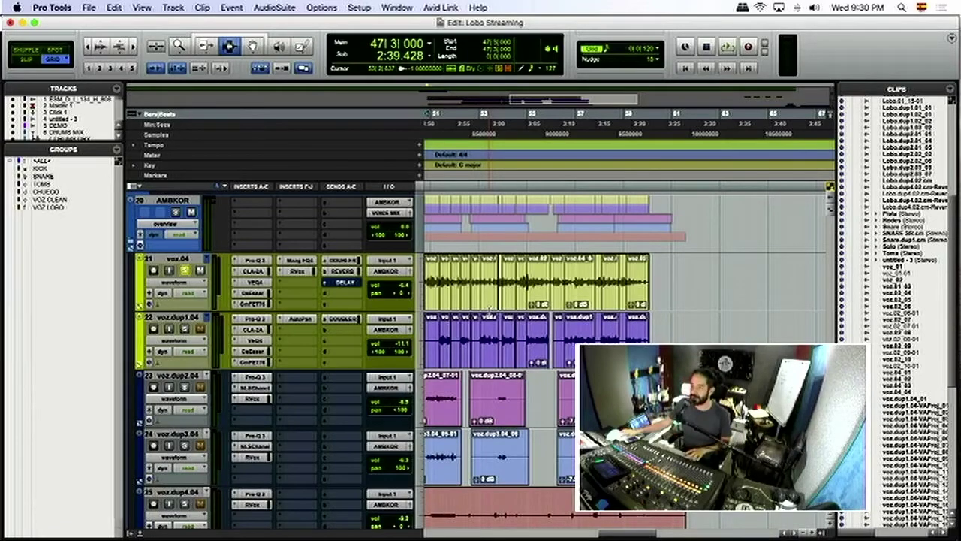
# - Solo only voz.dup4.04 and listen to it from the start of the AMBKOR verse
pyautogui.press('r')
pyautogui.press('r')
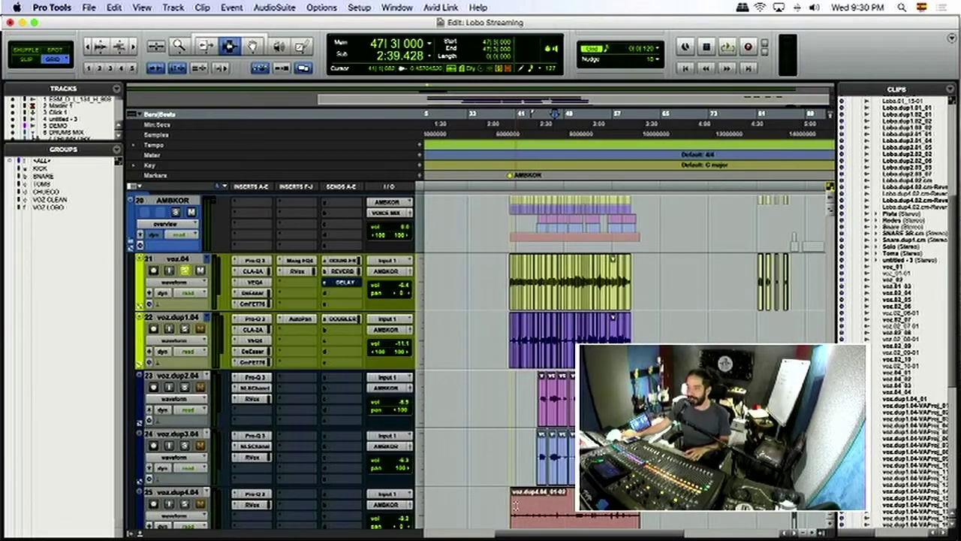
pyautogui.click(512, 466)
pyautogui.click(512, 501)
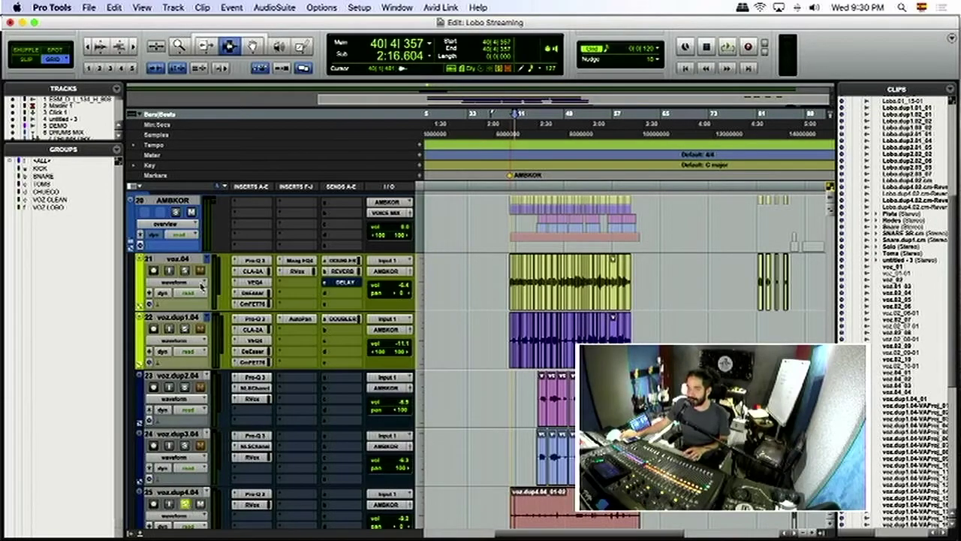
pyautogui.press('t')
pyautogui.press('t')
pyautogui.press('t')
pyautogui.press('space')
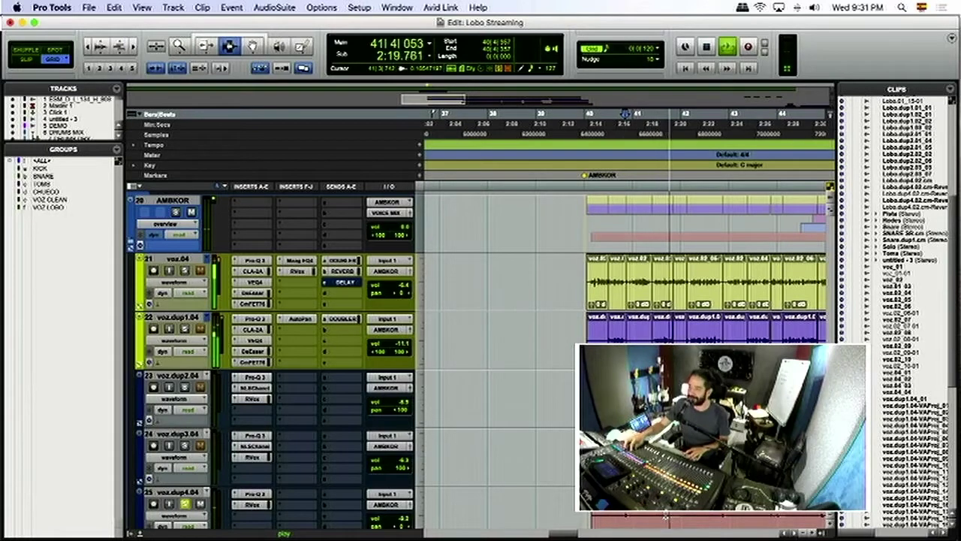
pyautogui.press('r')
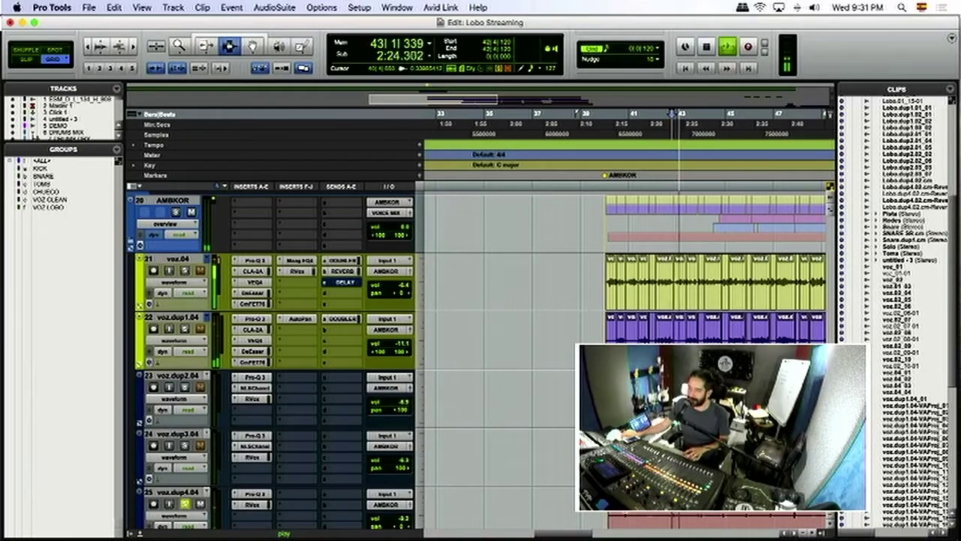
pyautogui.press('space')
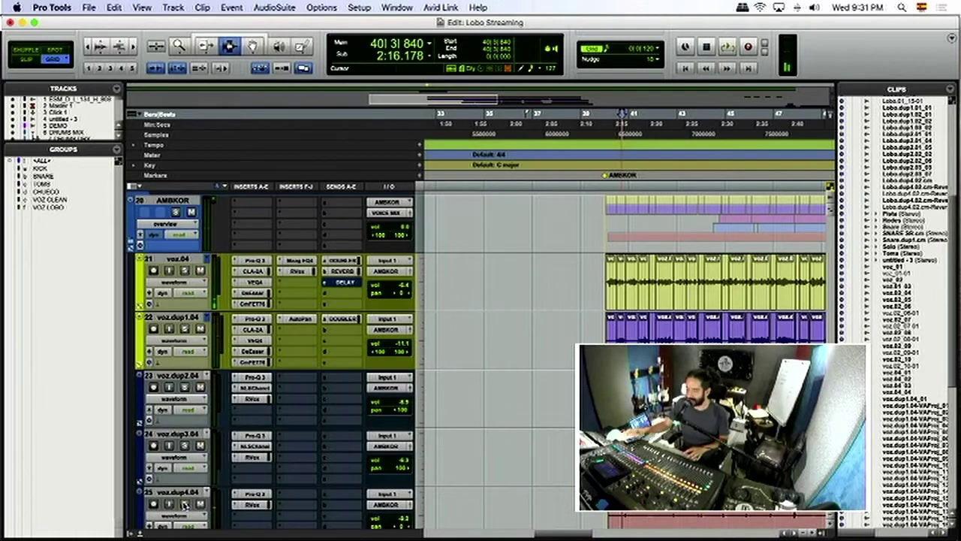
# - Play the full mix from 40|3|840 and solo voz.dup4.04 partway through to hear its contribution
pyautogui.press('space')
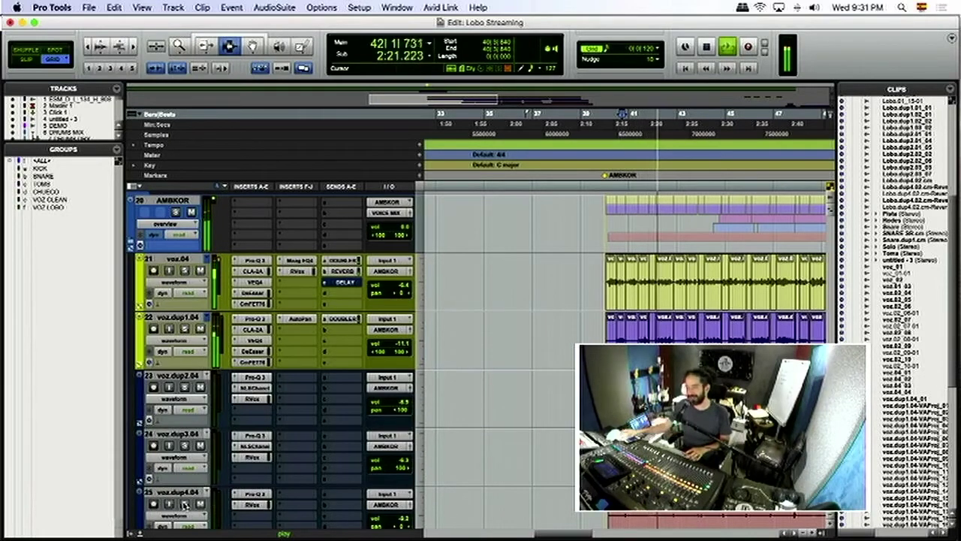
pyautogui.click(185, 503)
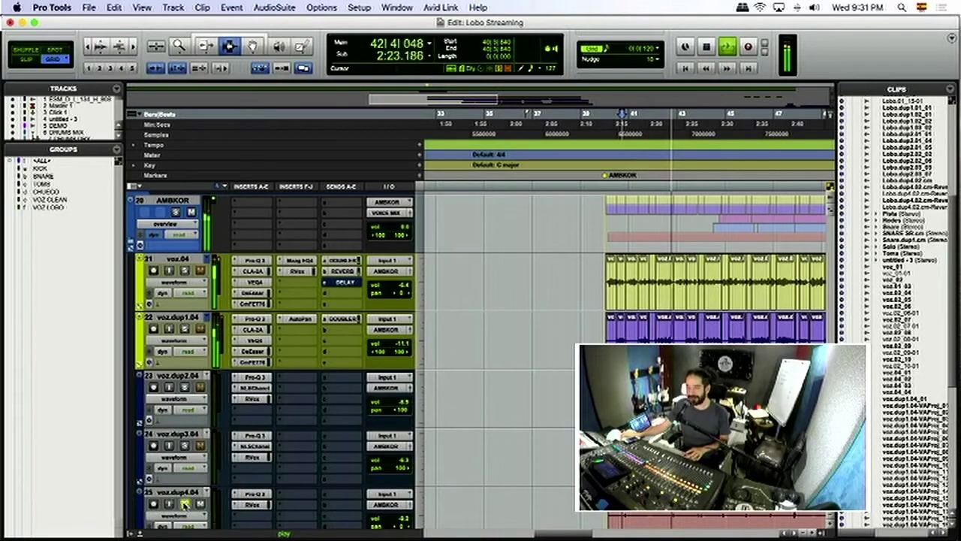
pyautogui.press('space')
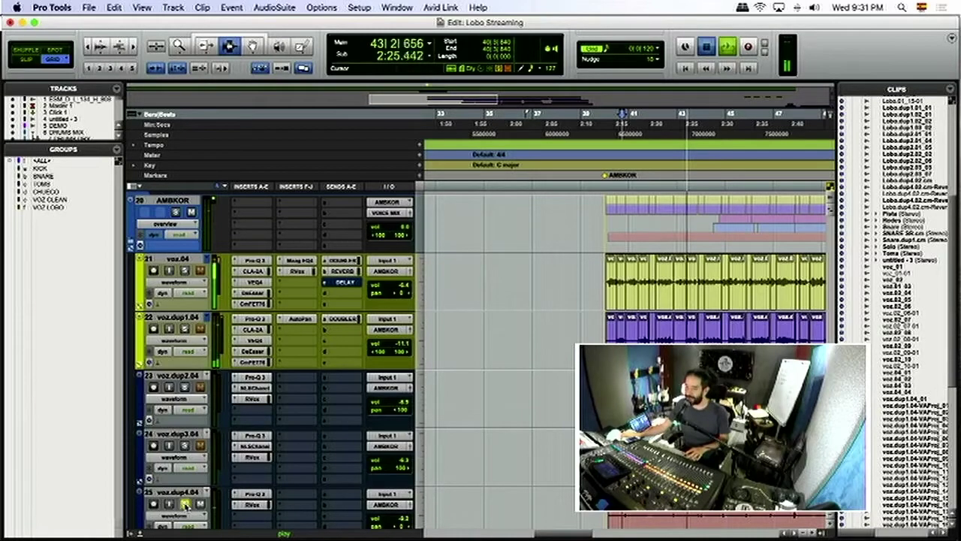
pyautogui.press('space')
# - Examine the clips and inserts on the remaining backing tracks and the LOBO vocal tracks down to VOICE MIX
pyautogui.press('r')
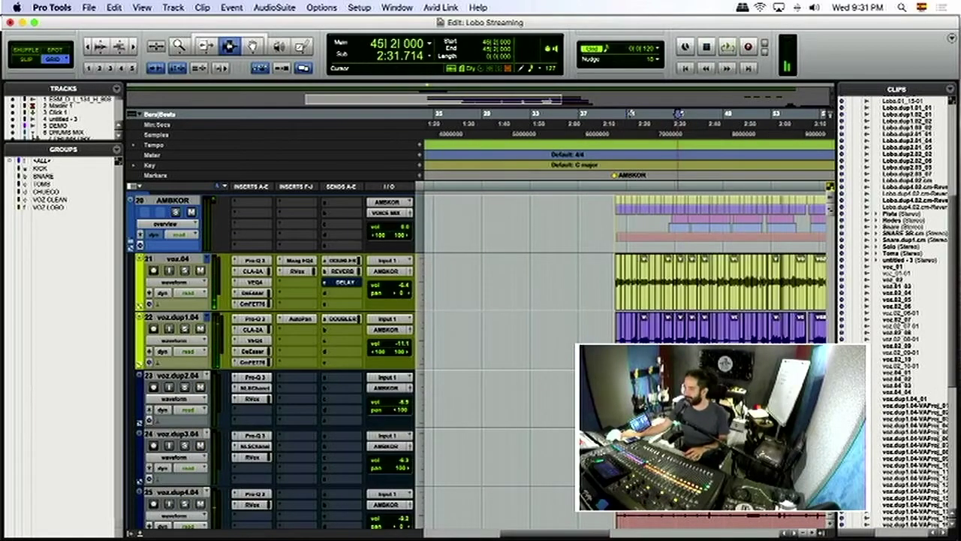
pyautogui.press('r')
pyautogui.scroll(-5, 476, 360)
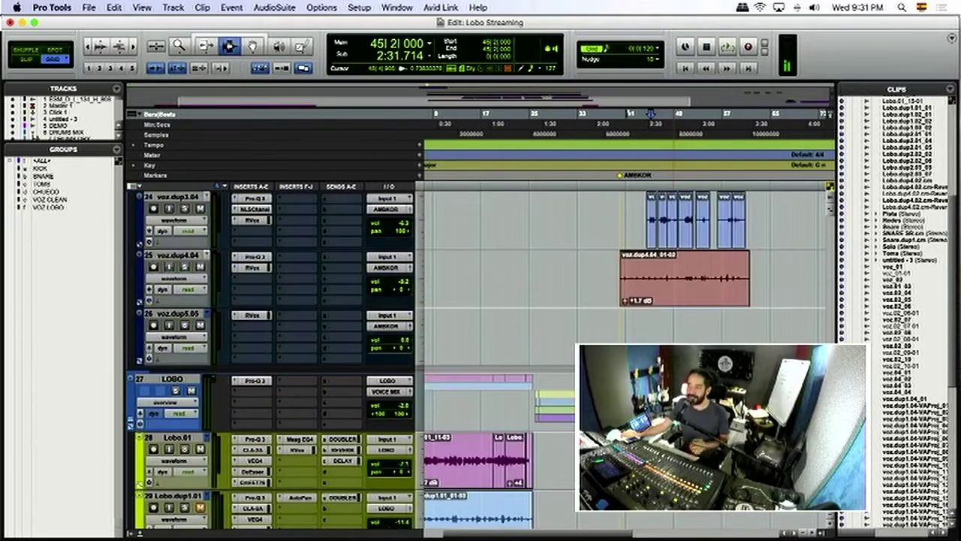
pyautogui.hscroll(4, 624, 278)
pyautogui.click(568, 396)
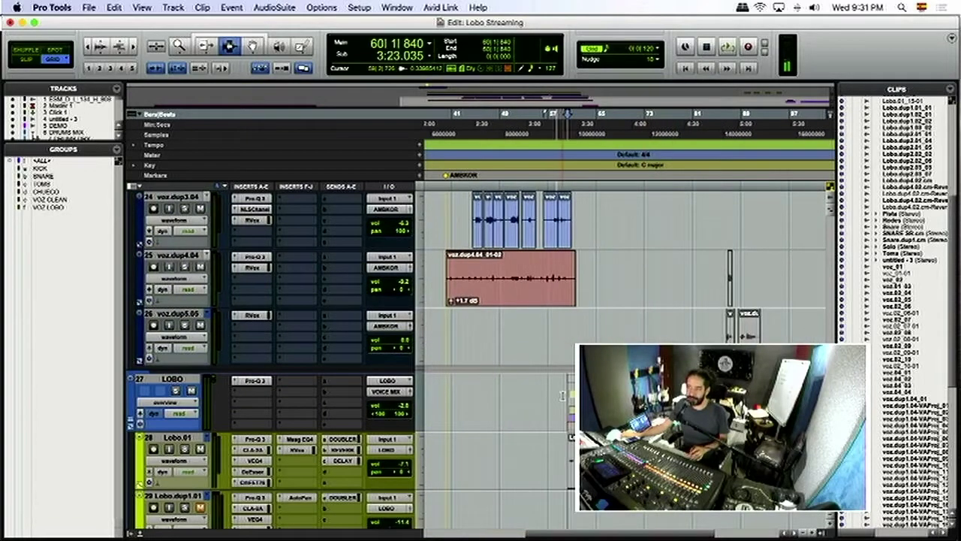
pyautogui.scroll(-3, 476, 359)
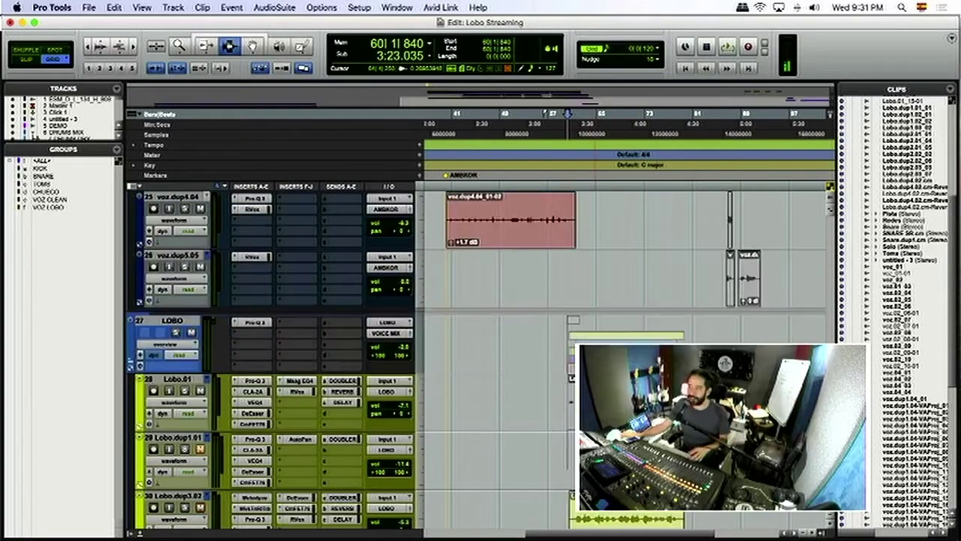
pyautogui.scroll(-1, 584, 324)
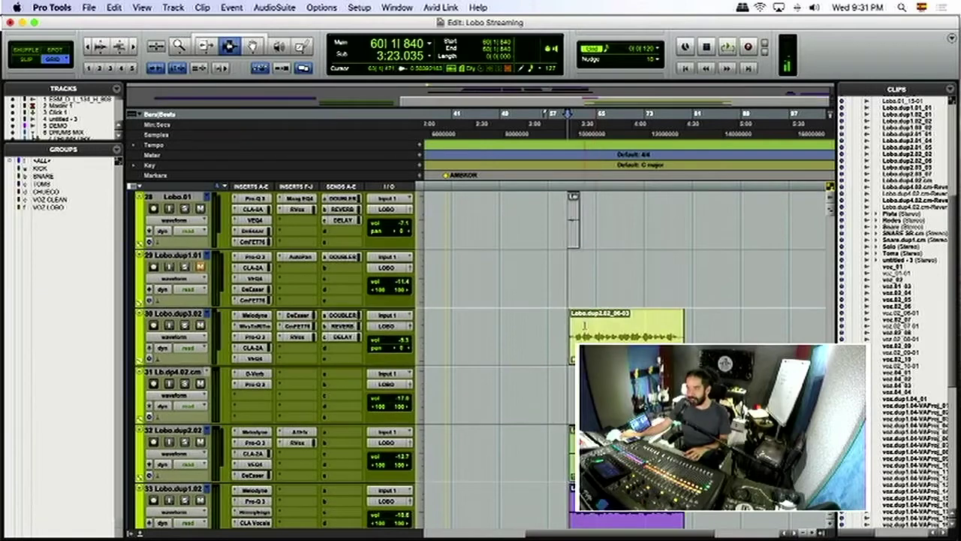
pyautogui.scroll(-3, 569, 324)
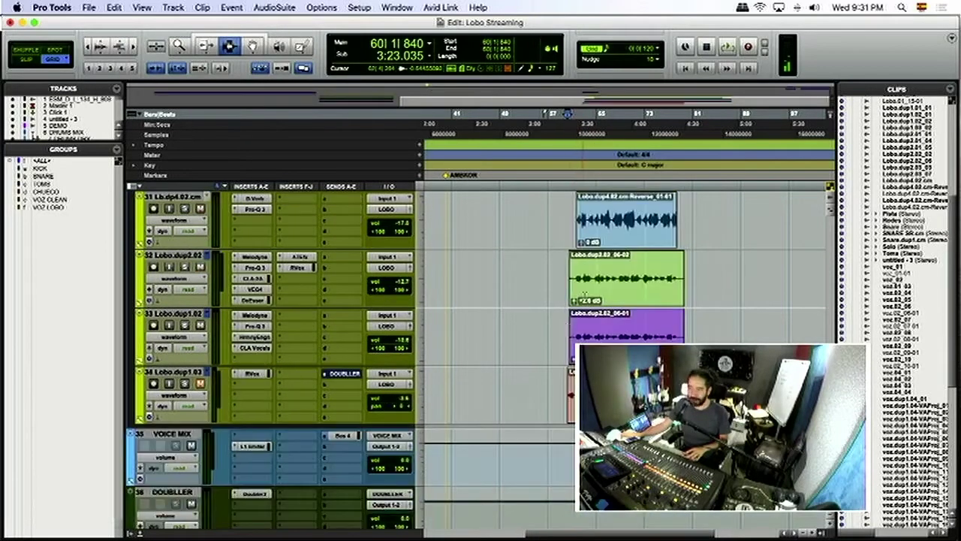
pyautogui.scroll(1, 585, 298)
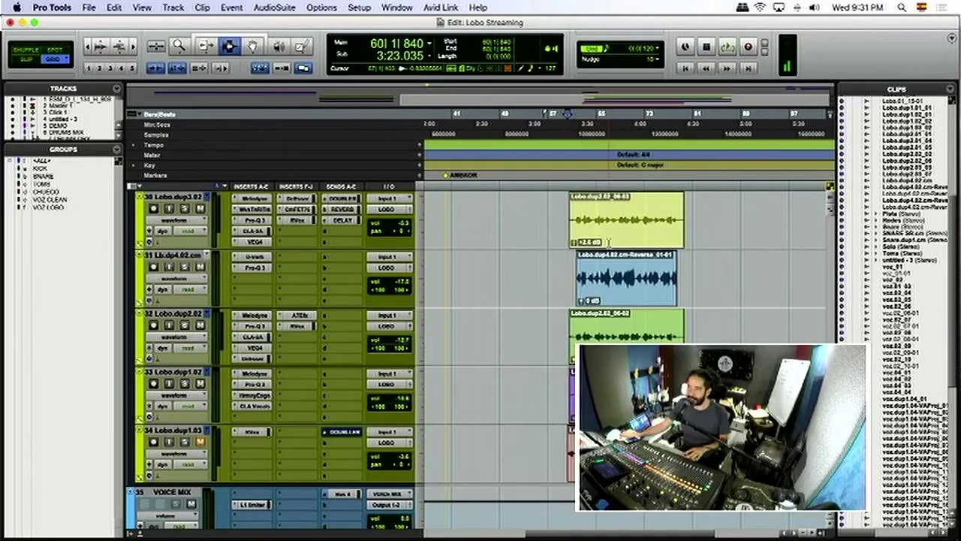
pyautogui.scroll(-2, 578, 230)
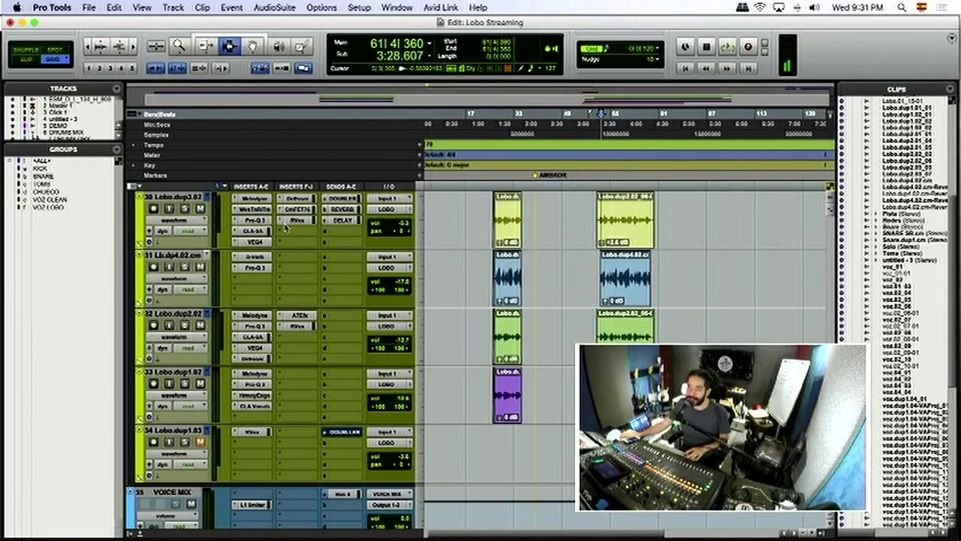
# - Return to the AMBKOR tracks and place the playback cursor at 81|2|000, at the late voz.04 clips
pyautogui.scroll(11, 285, 229)
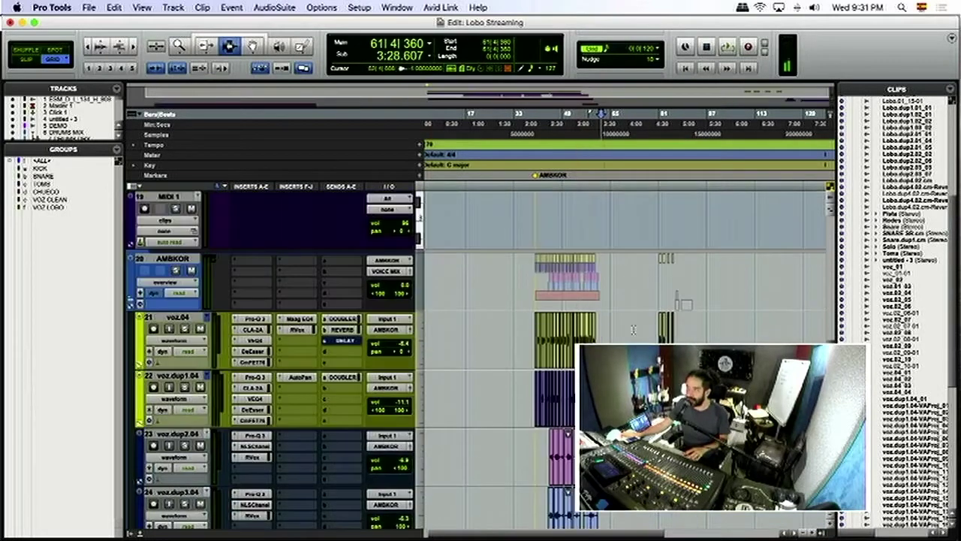
pyautogui.click(653, 332)
pyautogui.scroll(5, 649, 333)
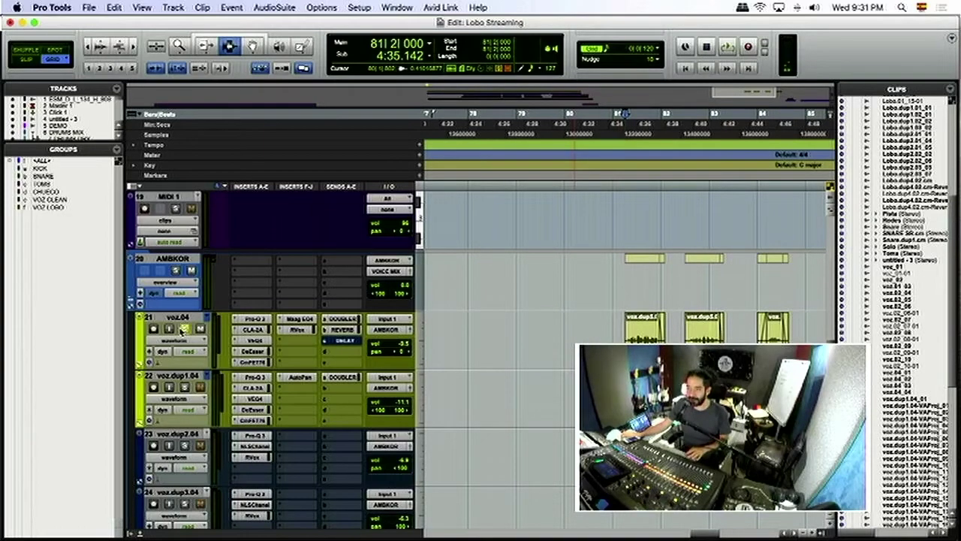
# - Solo voz.04, display its volume automation, and listen to its late clips from 81|1|600
pyautogui.click(184, 342)
pyautogui.click(189, 354)
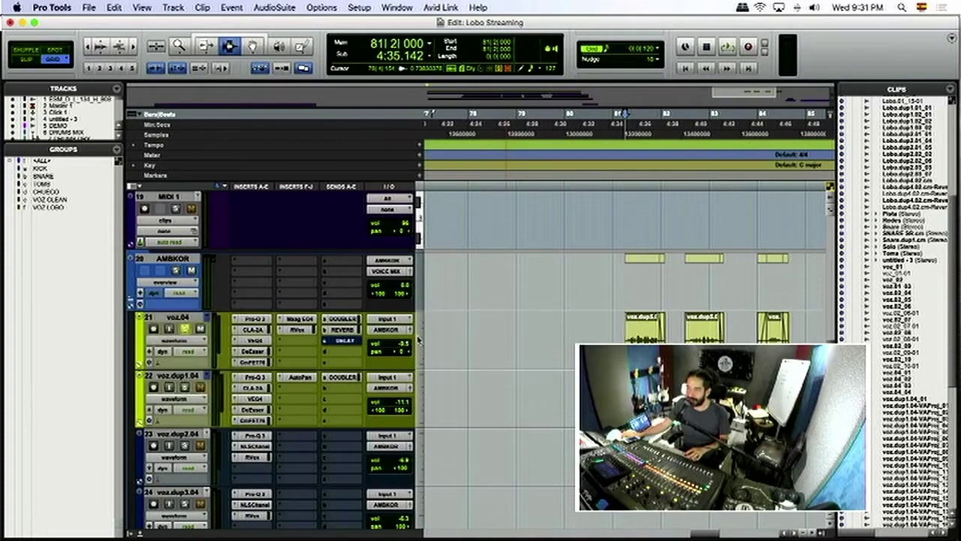
pyautogui.press('r')
pyautogui.press('r')
pyautogui.press('r')
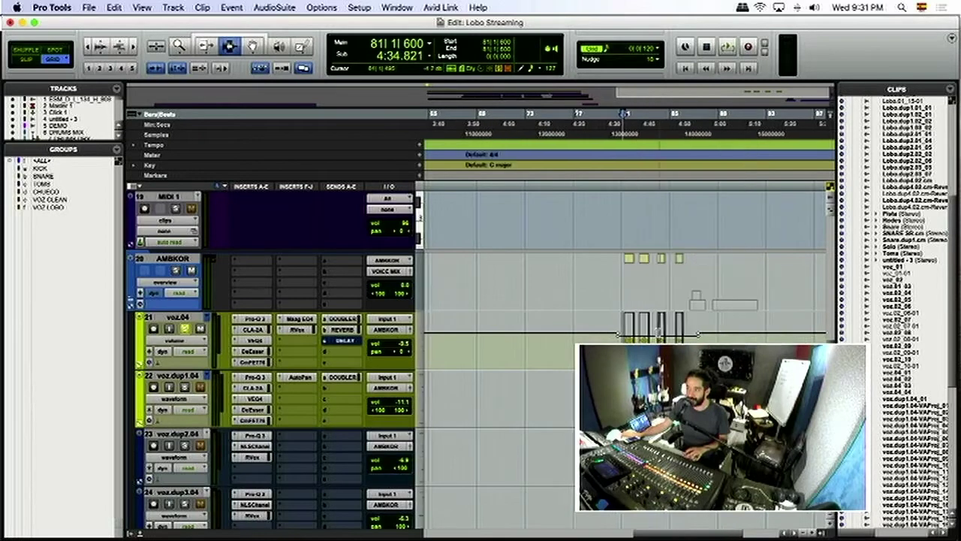
pyautogui.press('space')
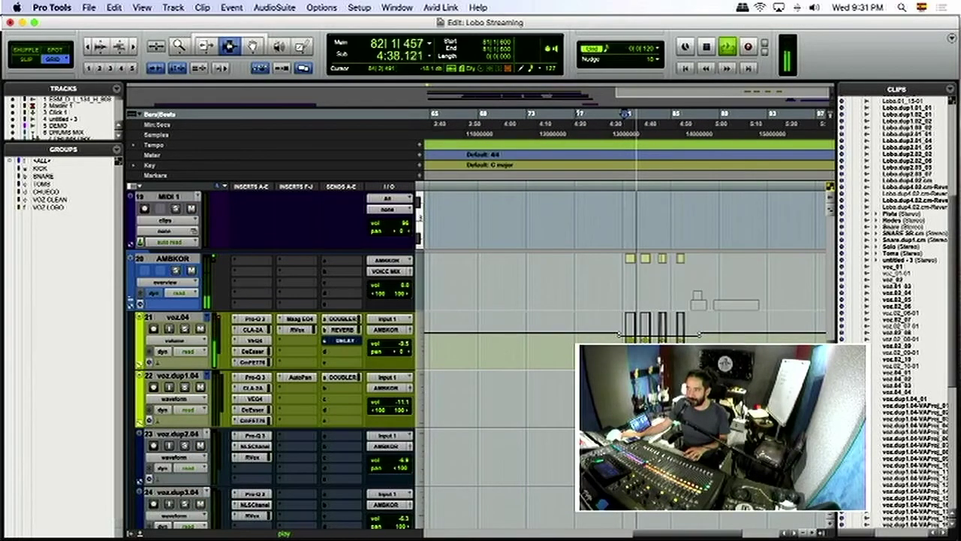
pyautogui.press('t')
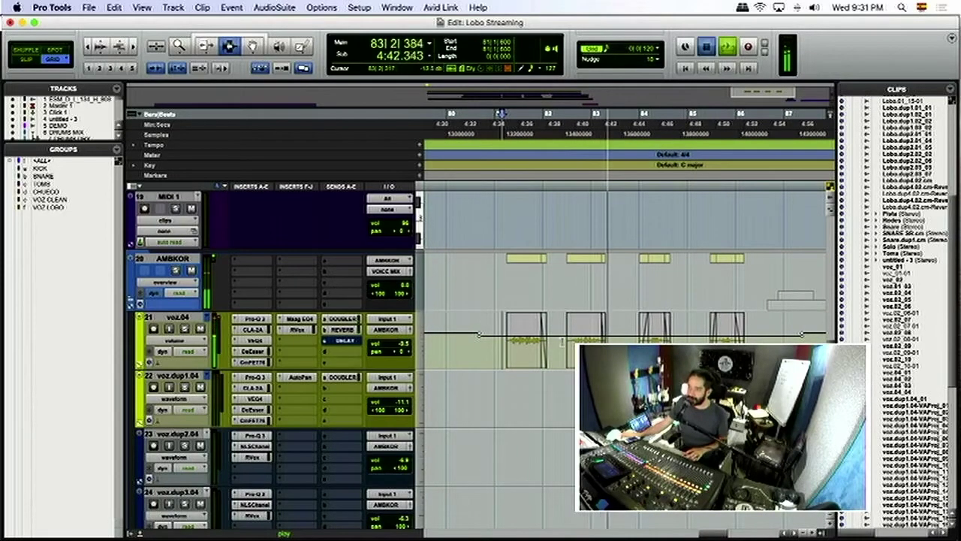
pyautogui.press('space')
# - Clear the voz.04 solo, solo voz.dup5.05, and listen to it around 88|3|240
pyautogui.press('r')
pyautogui.press('r')
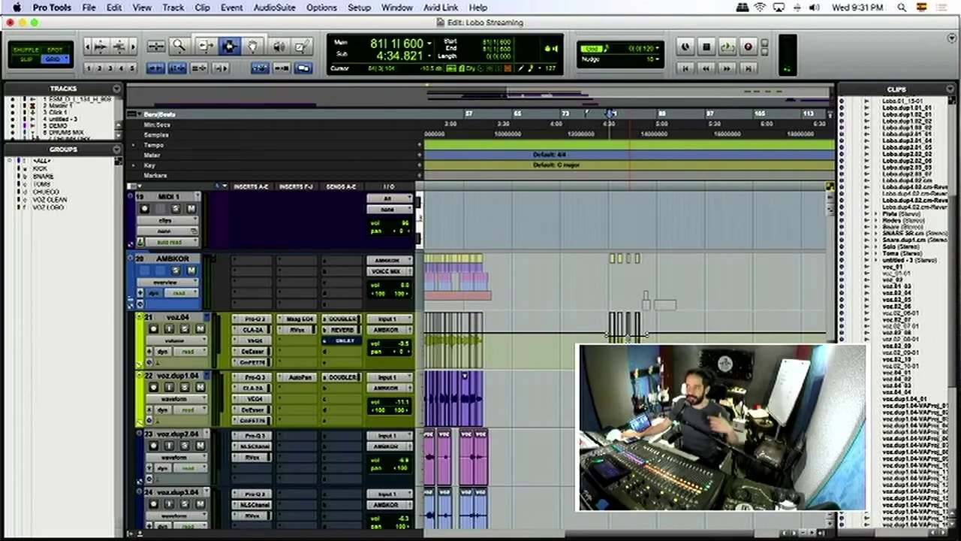
pyautogui.scroll(-5, 628, 338)
pyautogui.click(631, 124)
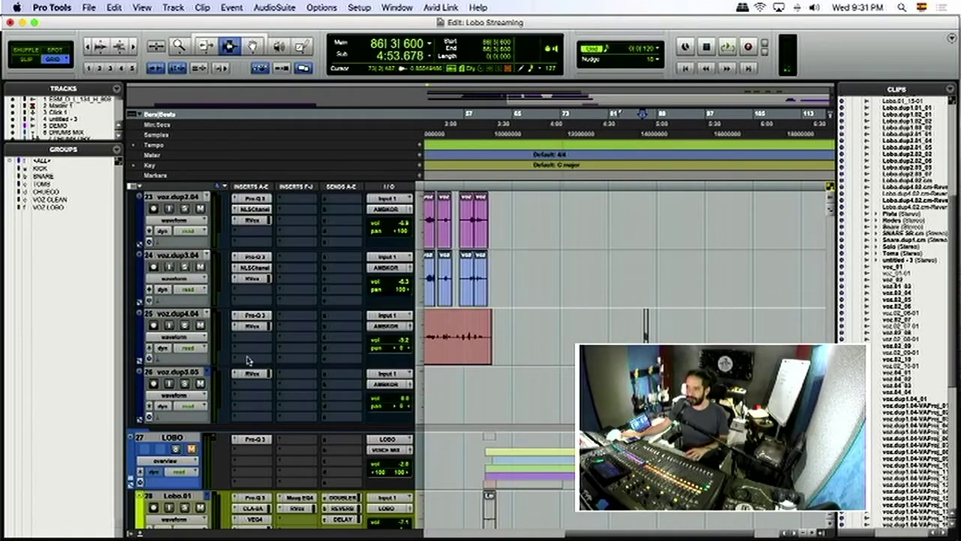
pyautogui.click(652, 124)
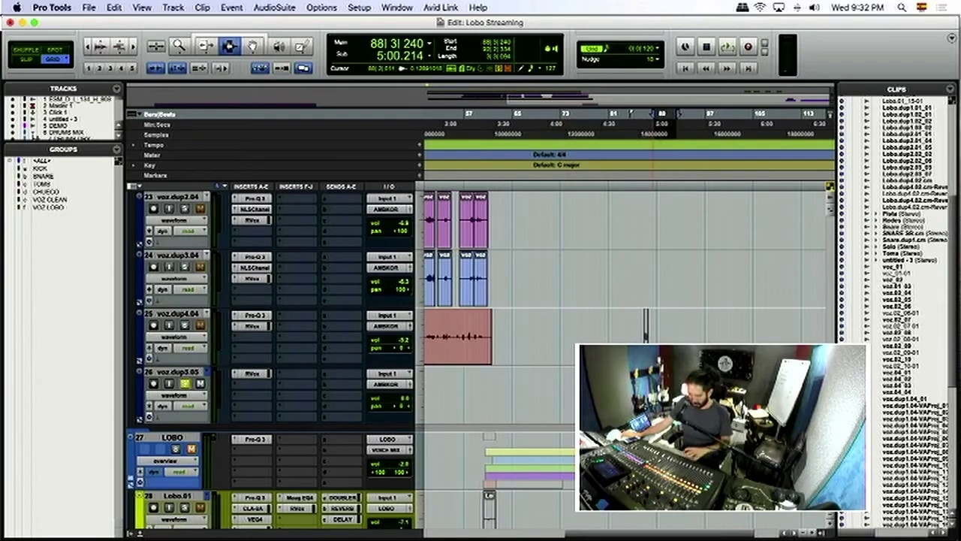
pyautogui.press('space')
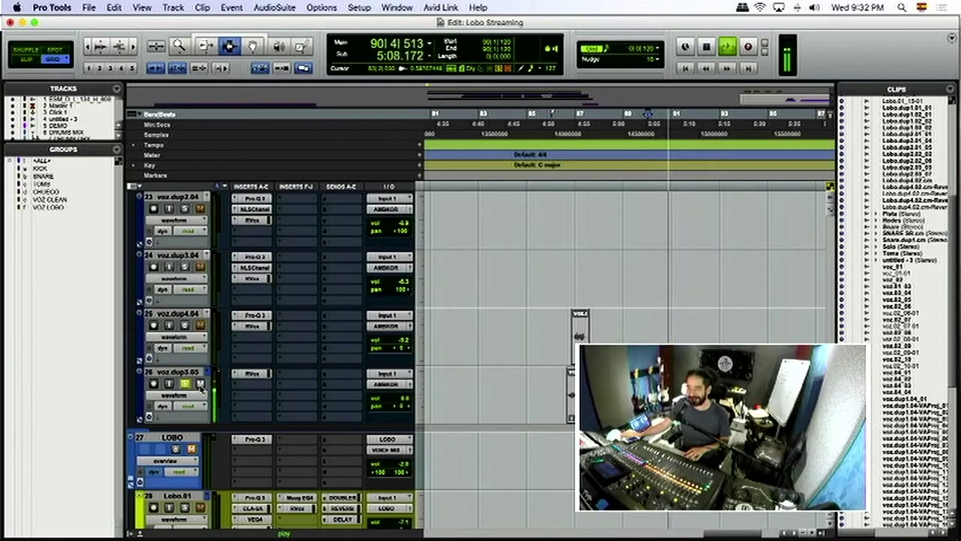
pyautogui.press('space')
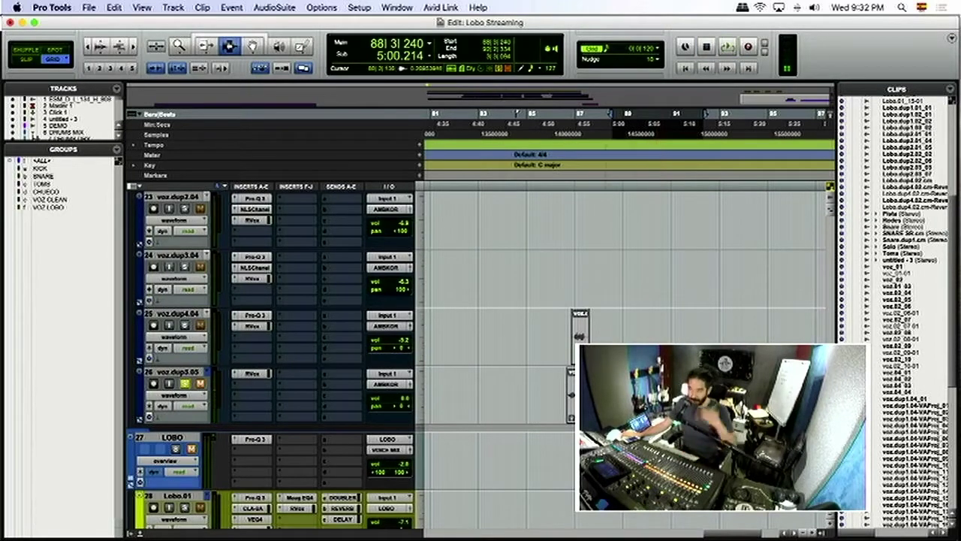
# - Clear the voz.dup5.05 solo and place the playback cursor at 81|2|000 on voz.04
pyautogui.click(617, 114)
pyautogui.press('super+bracketleft')
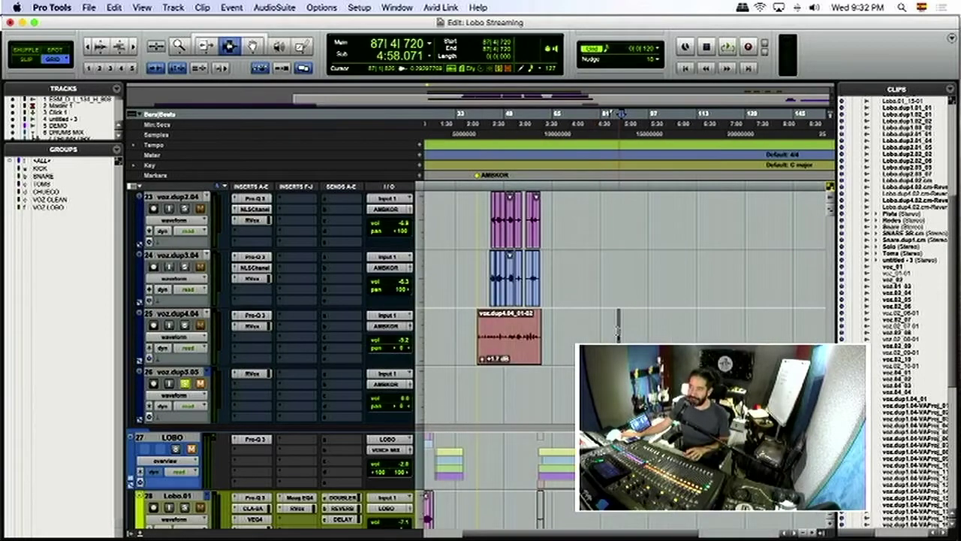
pyautogui.click(614, 113)
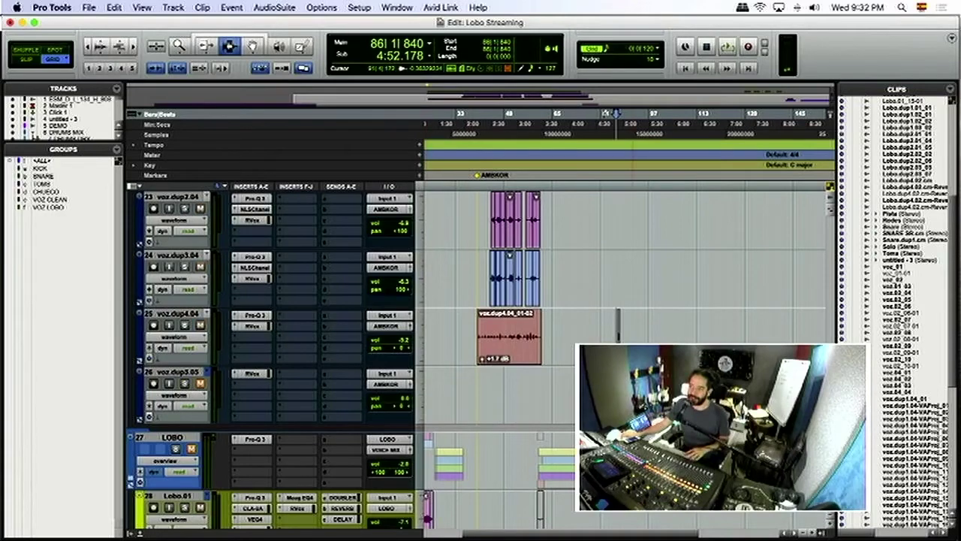
pyautogui.press('super+bracketleft')
pyautogui.scroll(5, 566, 340)
pyautogui.click(541, 376)
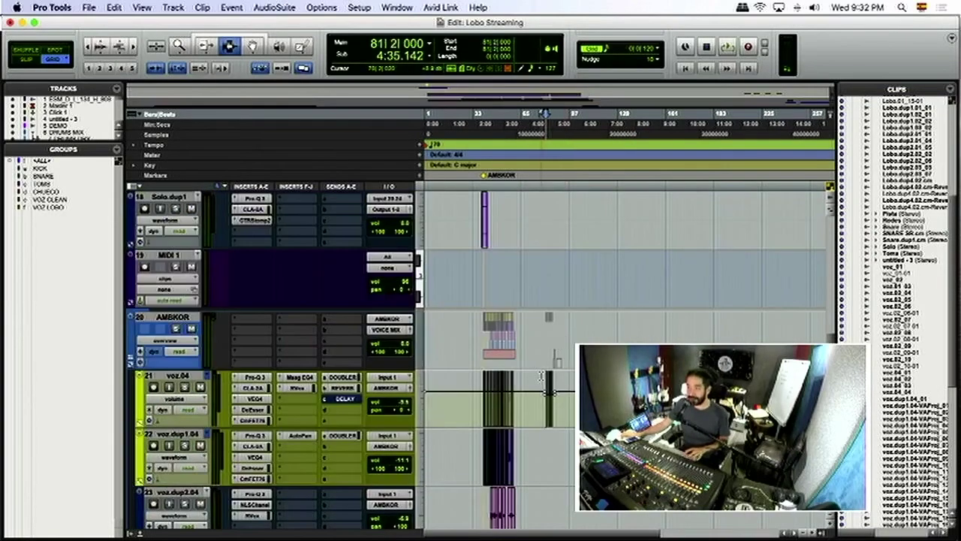
# - Switch the voz.04 track view from volume automation back to waveform
pyautogui.press('super+bracketright')
pyautogui.press('super+bracketright')
pyautogui.click(173, 399)
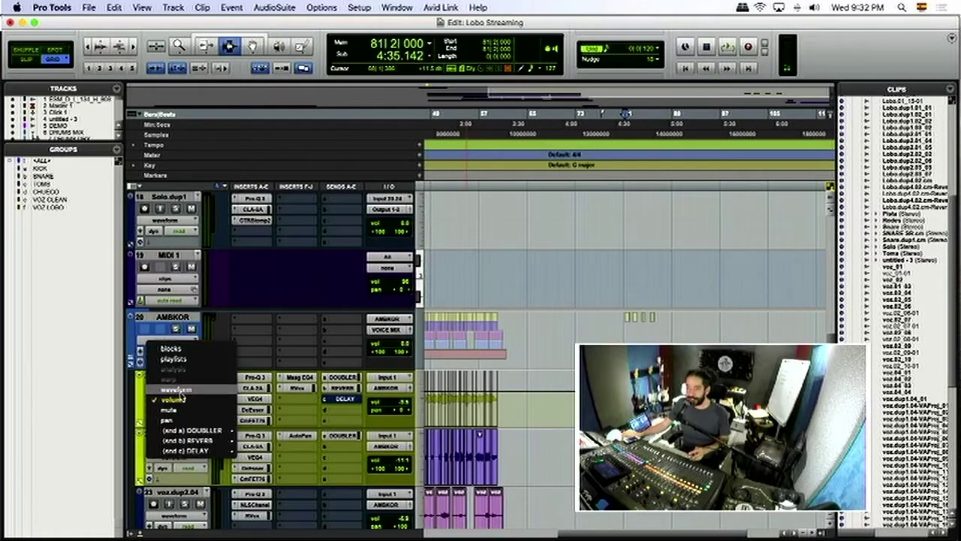
pyautogui.click(177, 390)
pyautogui.click(616, 398)
pyautogui.press('super+bracketleft')
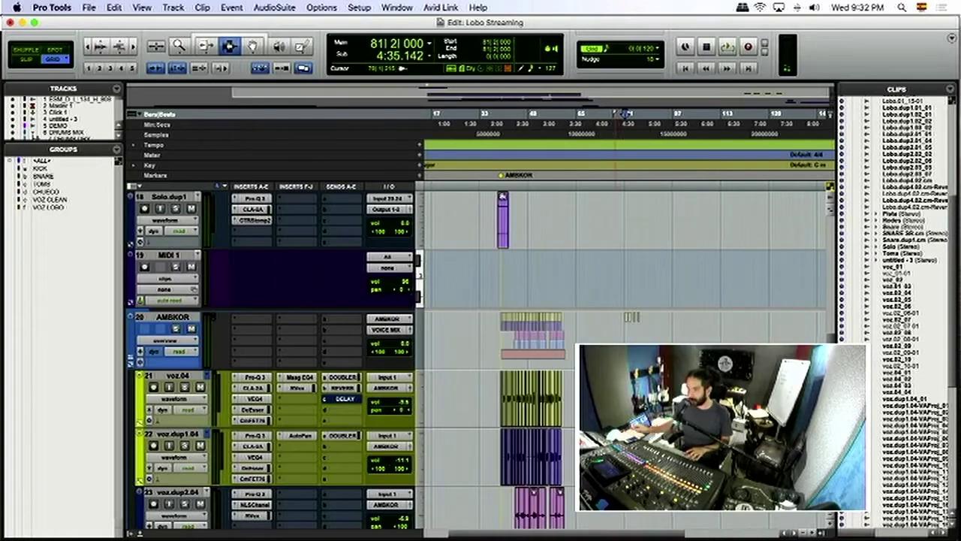
# - Place the playback cursor at 40|1|195, the start of the AMBKOR verse, and look over the AMBKOR and LOBO vocal clips
pyautogui.press('Return')
pyautogui.click(542, 398)
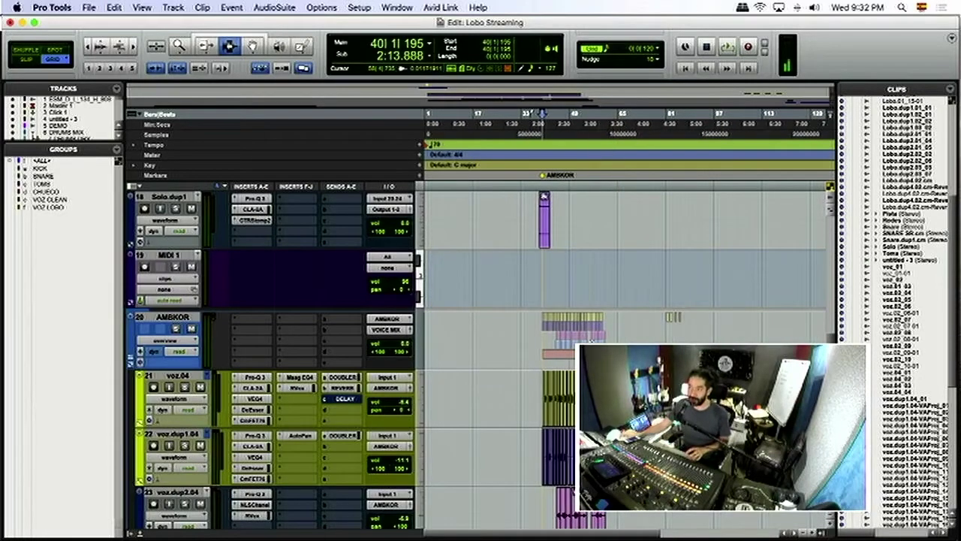
pyautogui.scroll(-3, 700, 315)
pyautogui.press('super+bracketright')
pyautogui.press('super+bracketright')
pyautogui.press('super+bracketright')
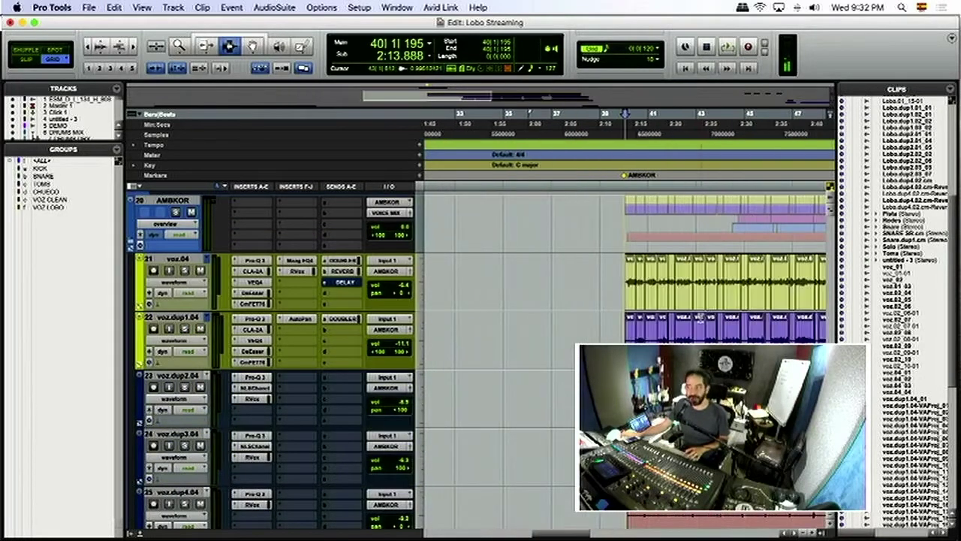
pyautogui.press('super+bracketleft')
pyautogui.press('super+bracketleft')
pyautogui.scroll(-5, 691, 319)
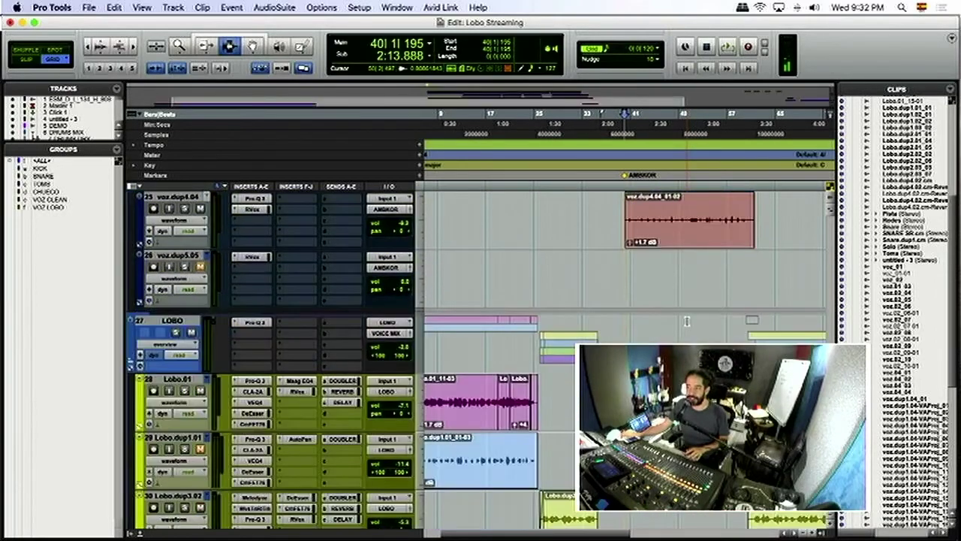
pyautogui.scroll(6, 686, 321)
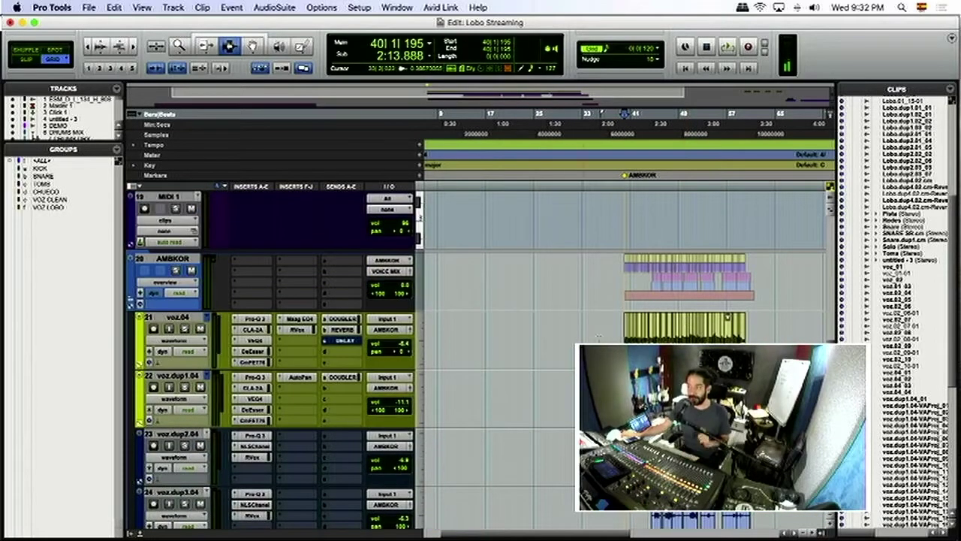
pyautogui.click(617, 334)
pyautogui.press('super+z')
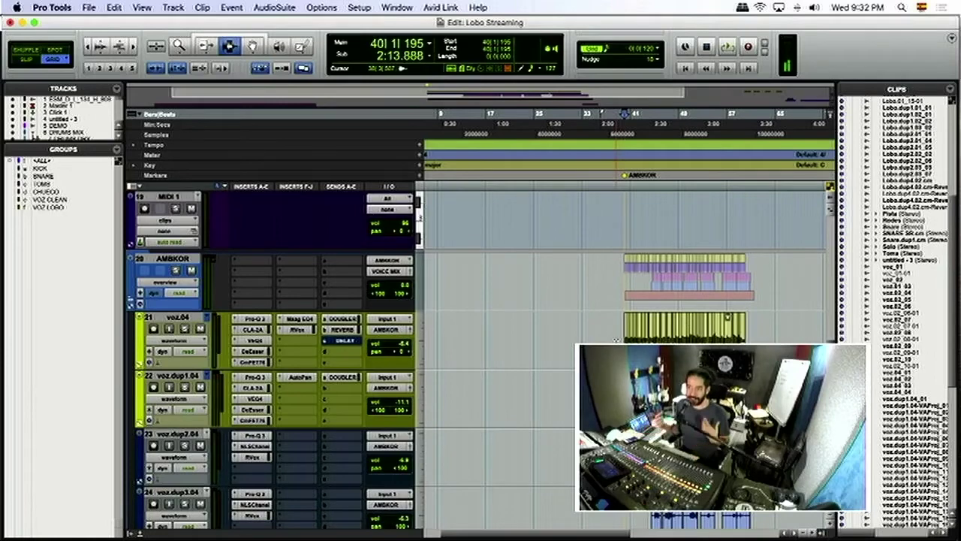
# - Open the last Trackspacer 2.5 insert on the Keys track, examine its settings and Bus 4 key input, and close it
pyautogui.scroll(5, 550, 334)
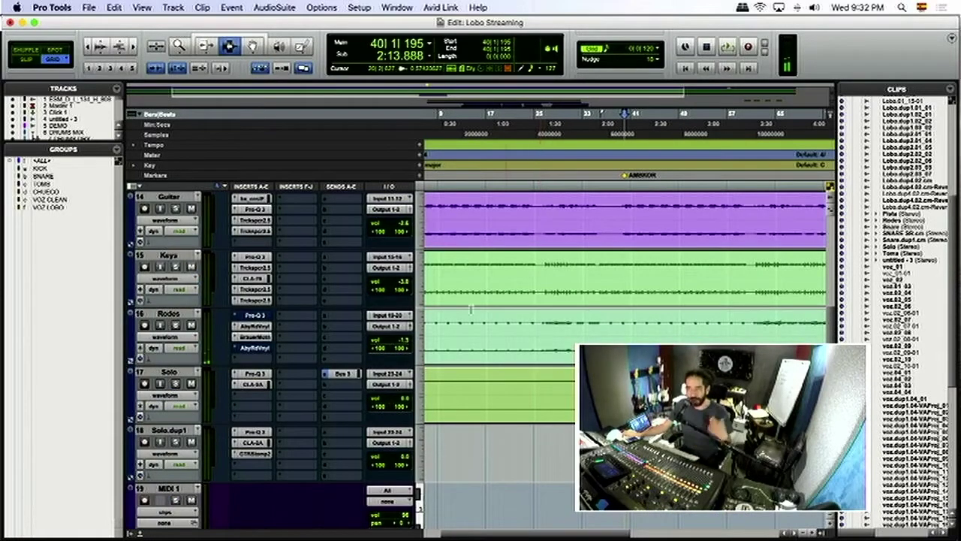
pyautogui.click(256, 300)
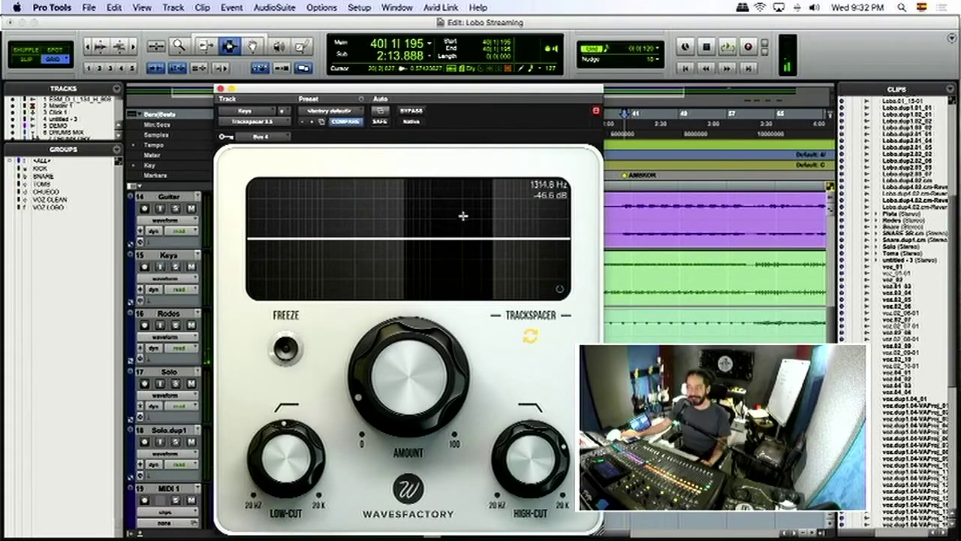
pyautogui.moveTo(440, 89); pyautogui.dragTo(336, 26)
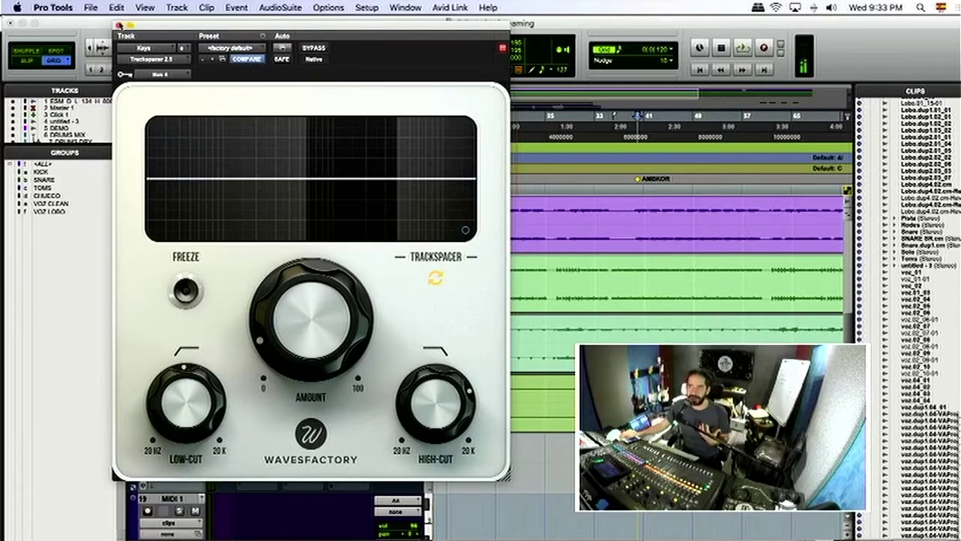
pyautogui.click(118, 25)
# - Solo the Keys track and listen to it from 20|1|840
pyautogui.click(177, 262)
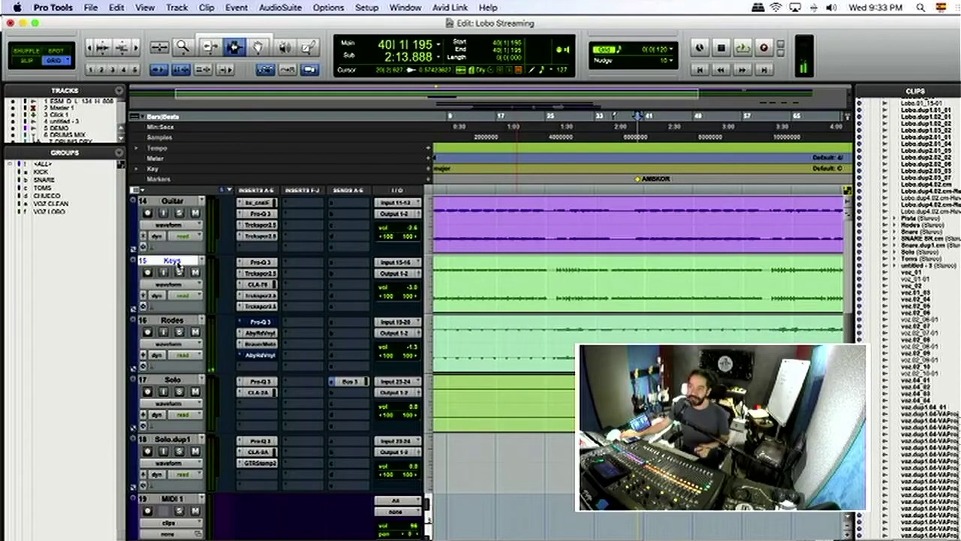
pyautogui.click(179, 273)
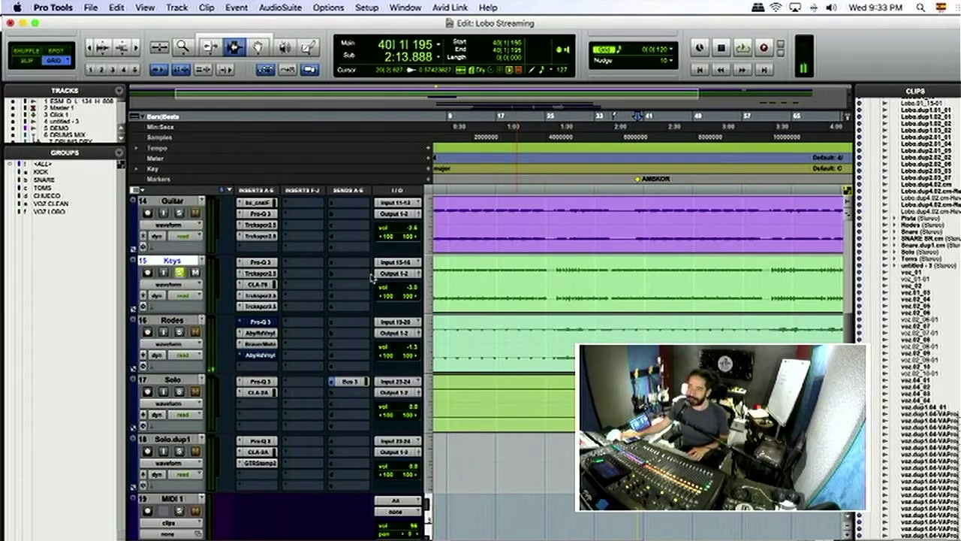
pyautogui.click(515, 279)
pyautogui.press('space')
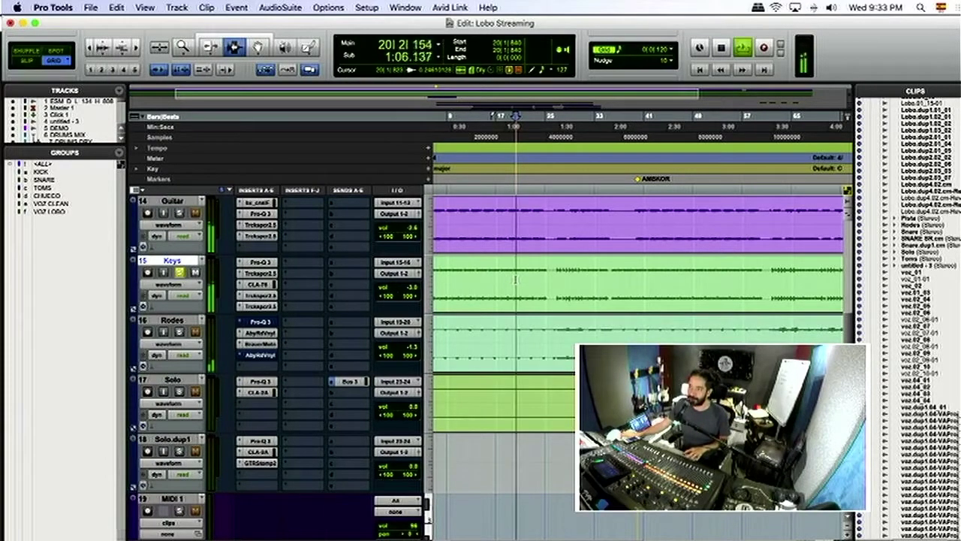
pyautogui.press('super+bracketright')
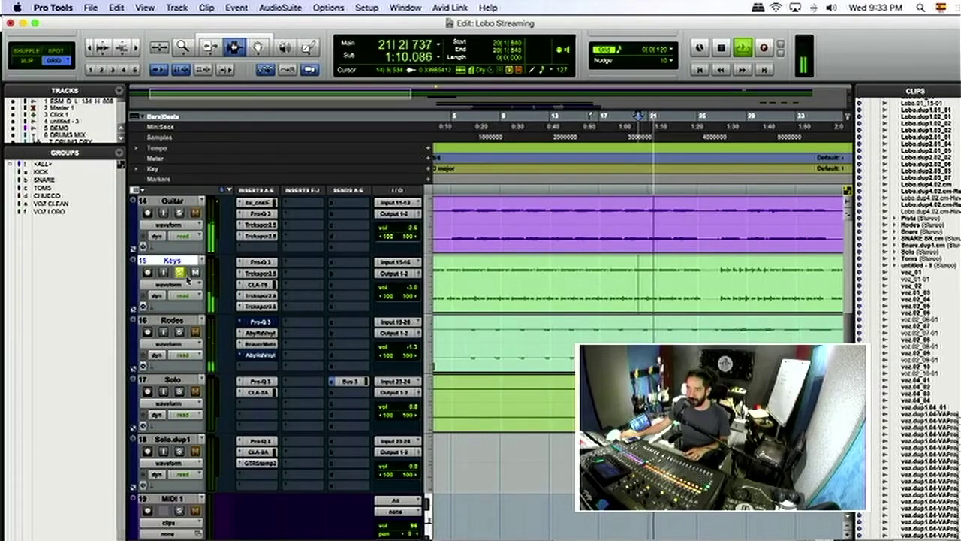
pyautogui.press('space')
# - Solo Rodes instead of Keys and place the playback cursor at 8|4|840
pyautogui.click(179, 331)
pyautogui.press('super+bracketleft')
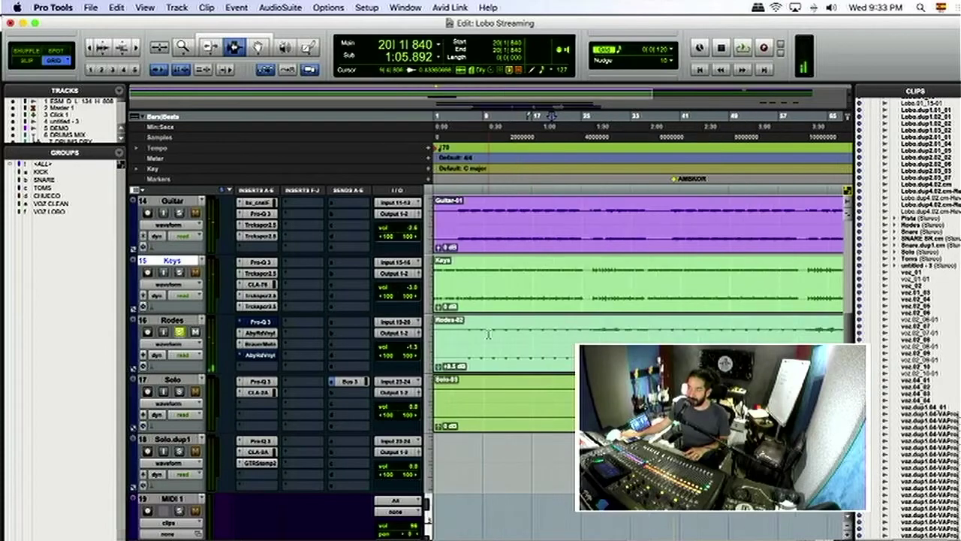
pyautogui.press('super+bracketleft')
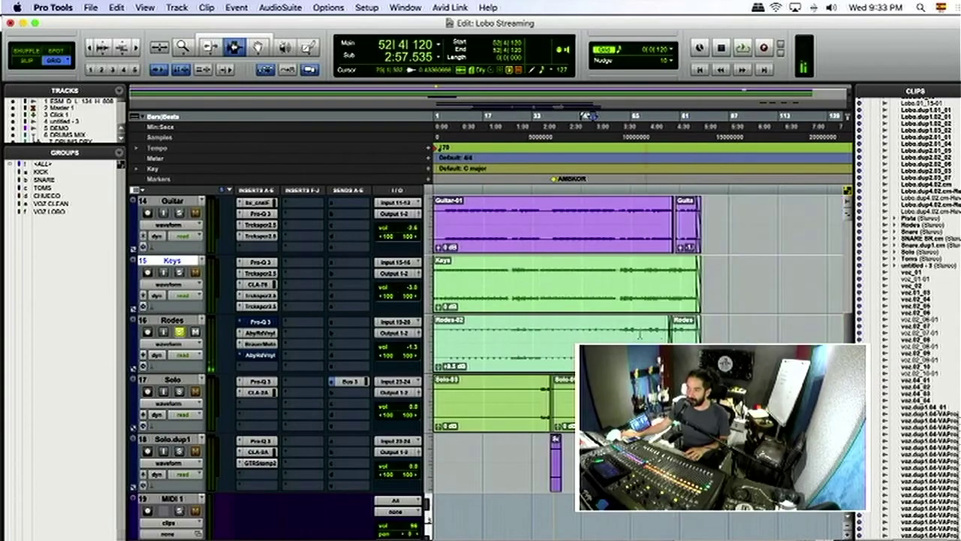
pyautogui.click(450, 333)
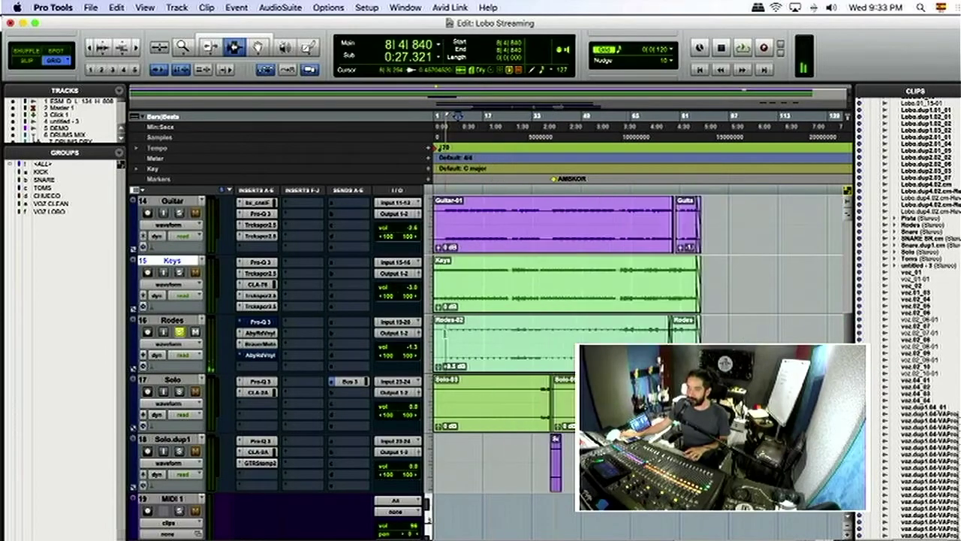
# - Play the soloed Rodes while examining its bypassed Abbey Road Vinyl insert, and close the plug-in
pyautogui.click(265, 336)
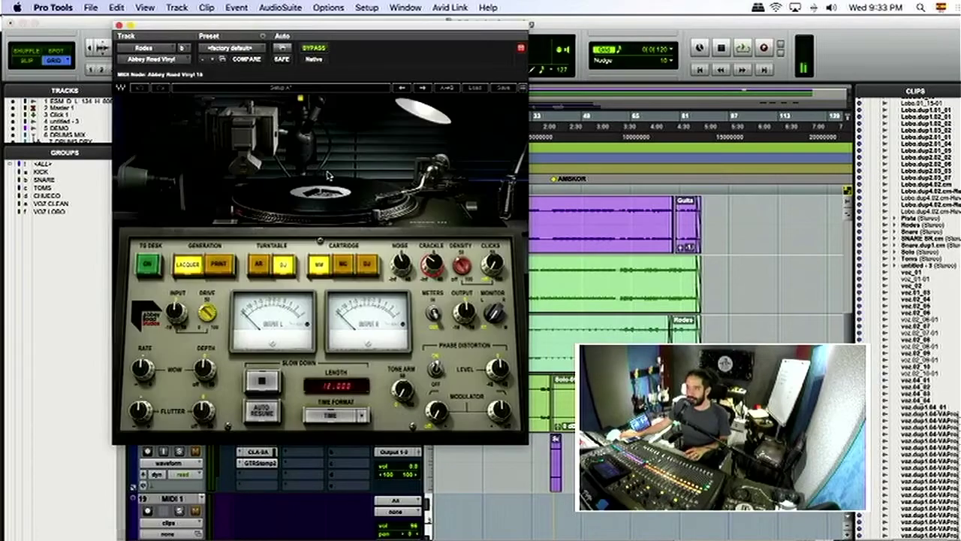
pyautogui.press('space')
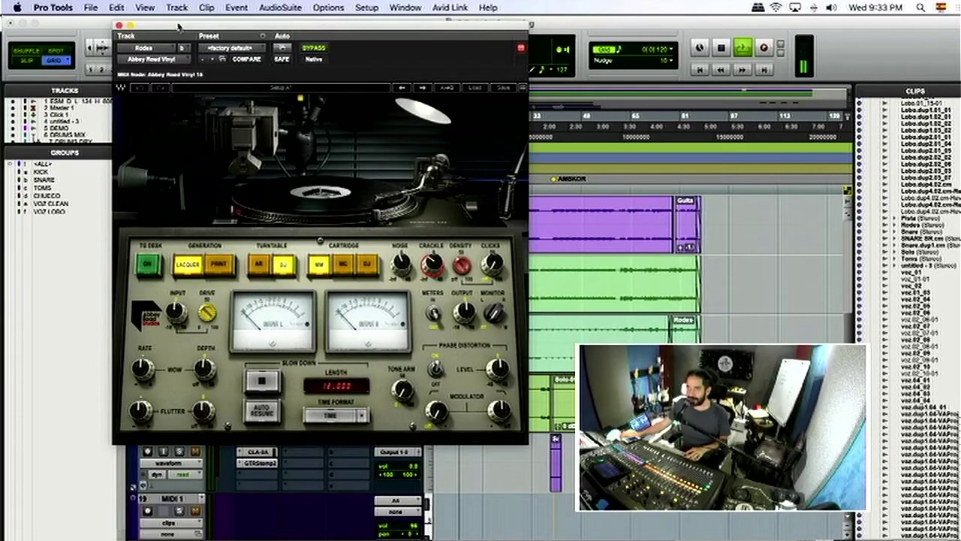
pyautogui.moveTo(179, 27); pyautogui.dragTo(403, 25)
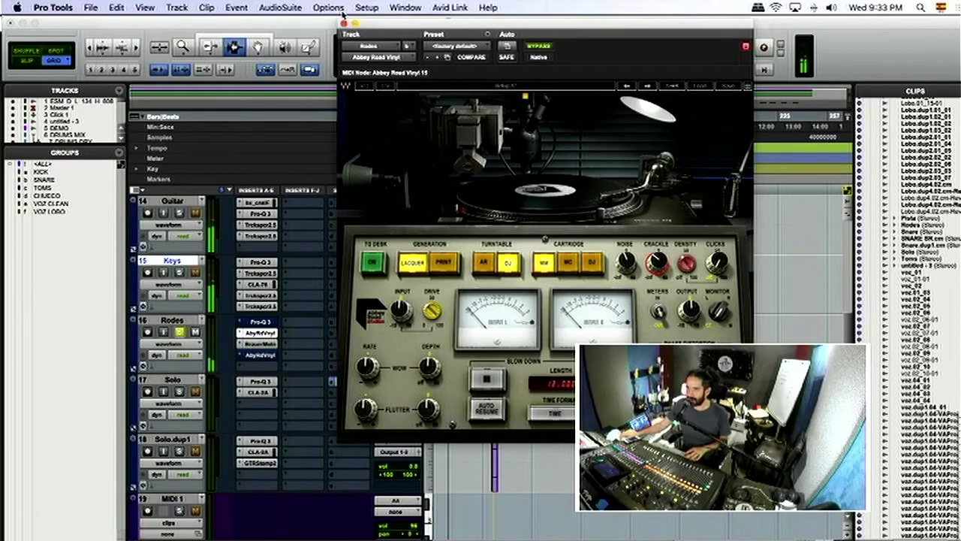
pyautogui.click(344, 24)
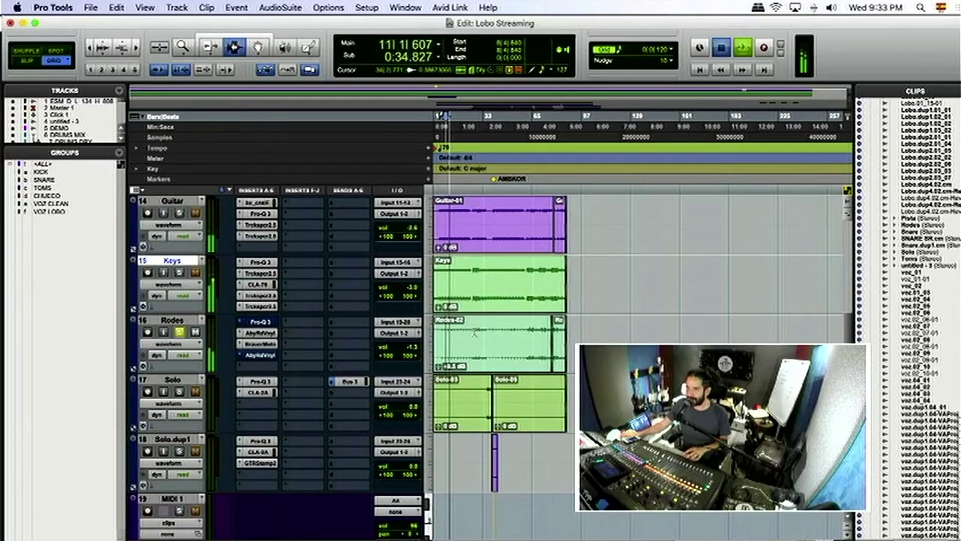
# - Play the soloed Rodes from further into its clip, examine its Abbey Road Vinyl and Brauer Motion inserts, and close each plug-in
pyautogui.click(474, 336)
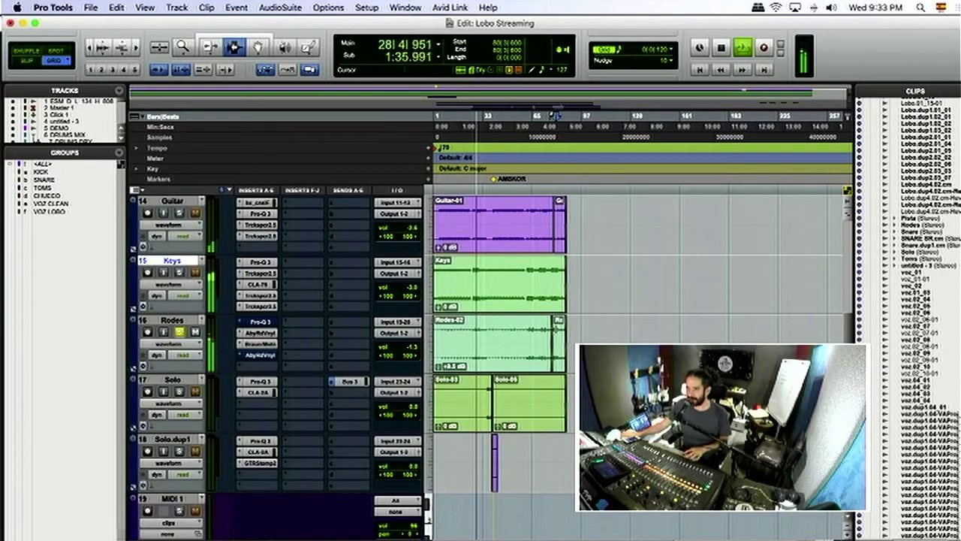
pyautogui.click(256, 333)
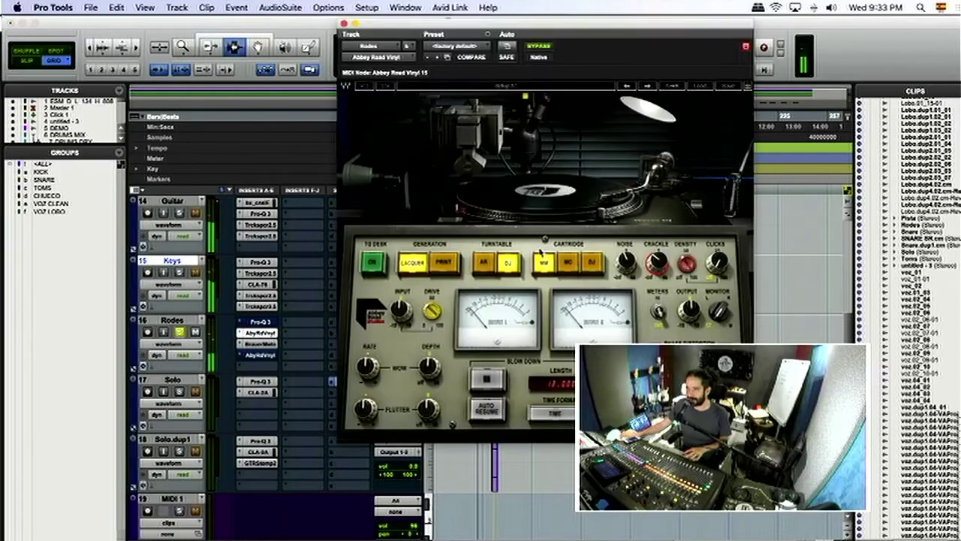
pyautogui.moveTo(626, 262); pyautogui.dragTo(626, 254)
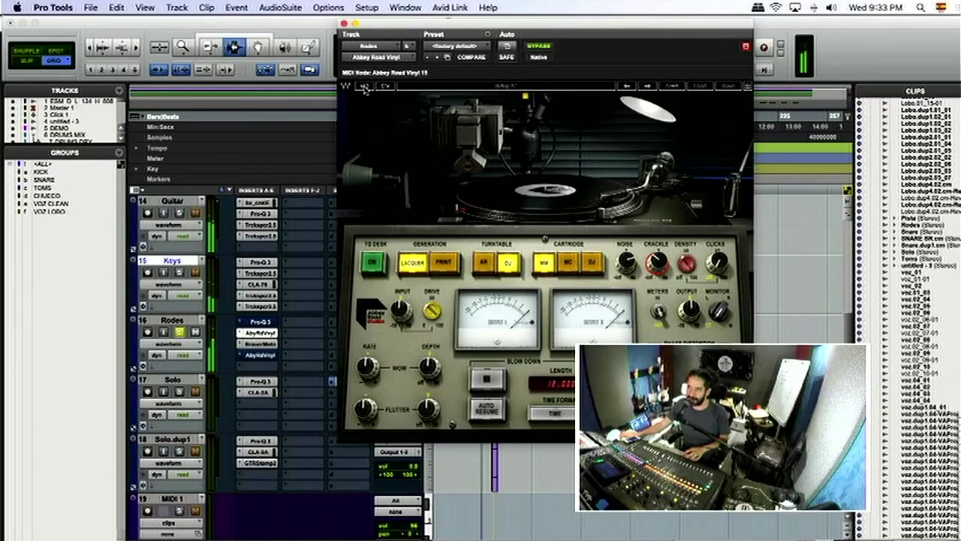
pyautogui.click(344, 23)
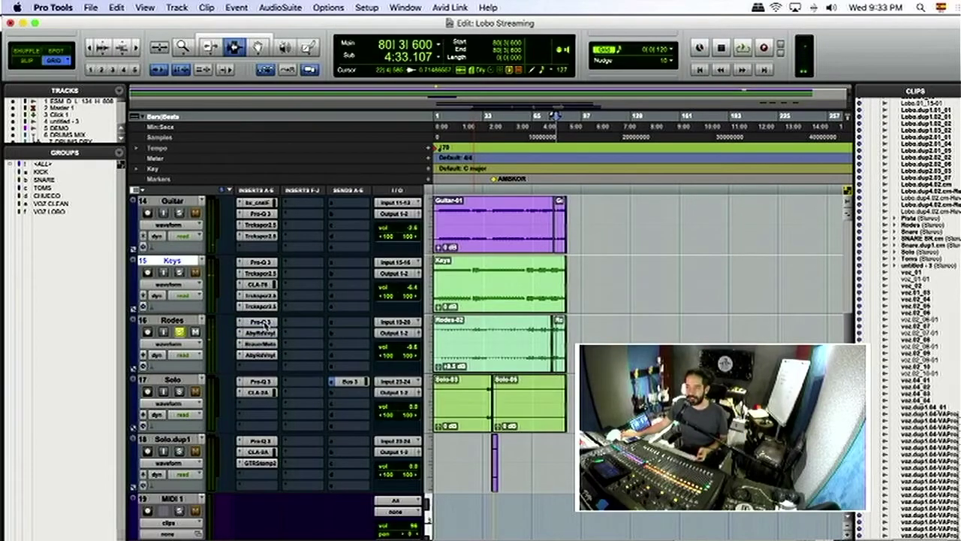
pyautogui.click(264, 345)
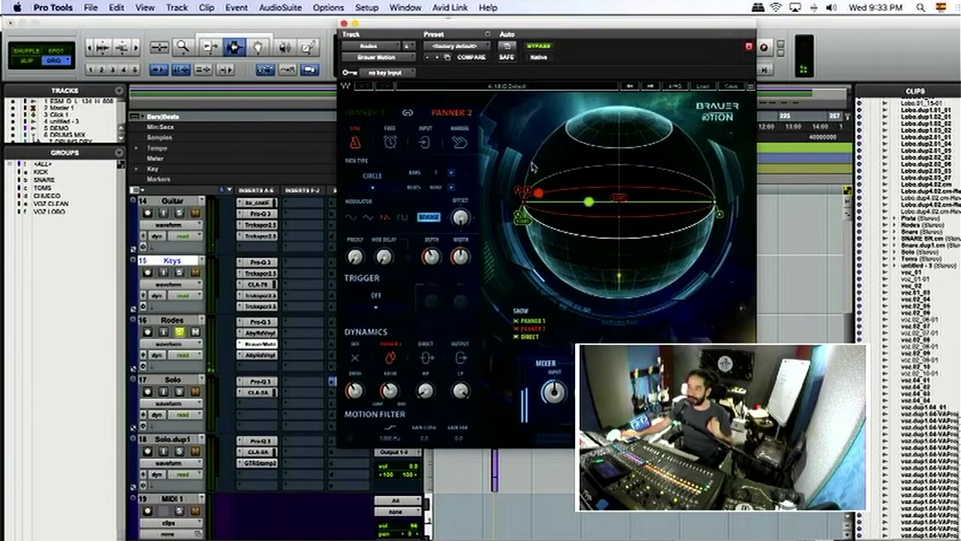
pyautogui.click(343, 24)
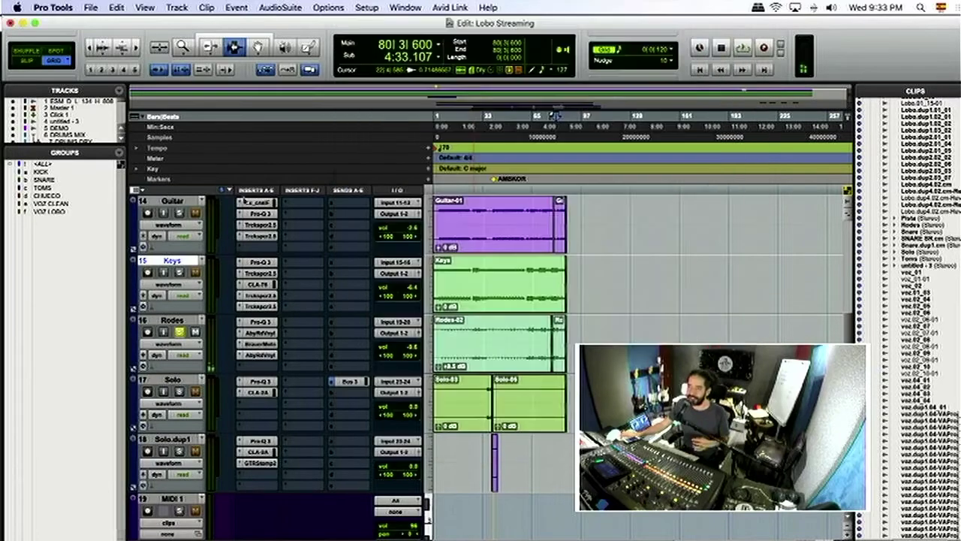
# - Place the playback cursor at 40|1|195, just before the AMBKOR vocal clips
pyautogui.scroll(-3, 552, 303)
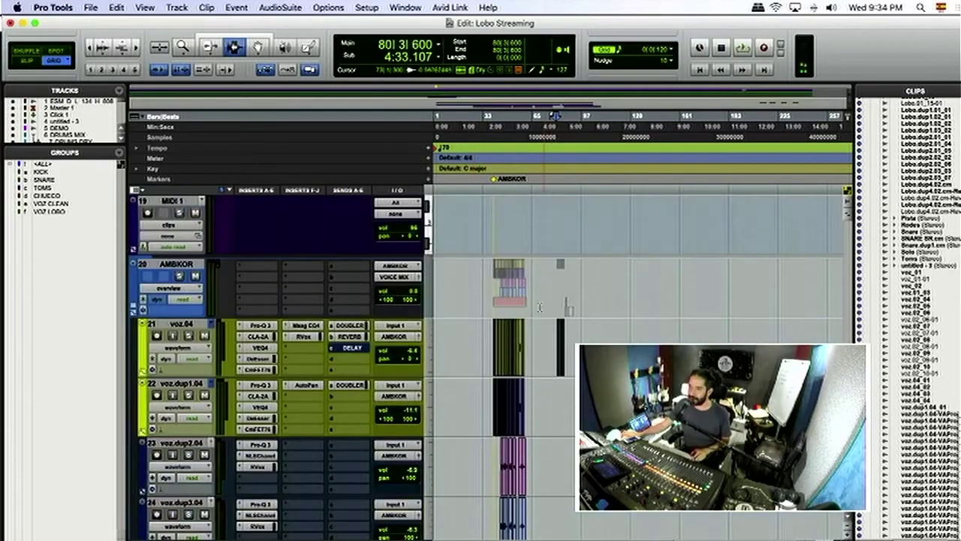
pyautogui.click(477, 347)
pyautogui.click(492, 342)
pyautogui.scroll(-1, 492, 338)
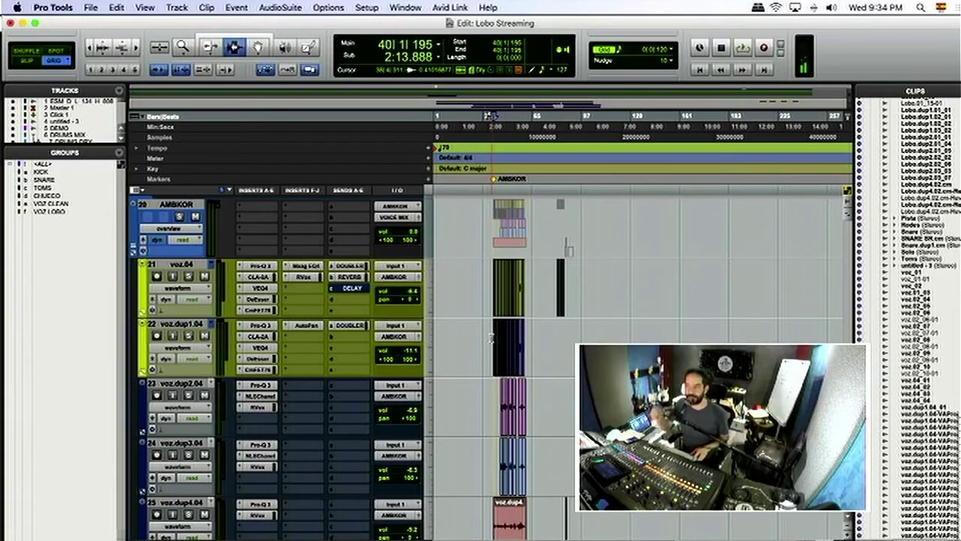
# - Switch to Google Chrome and load cicutarecords.com in a new tab
pyautogui.press('super+Tab')
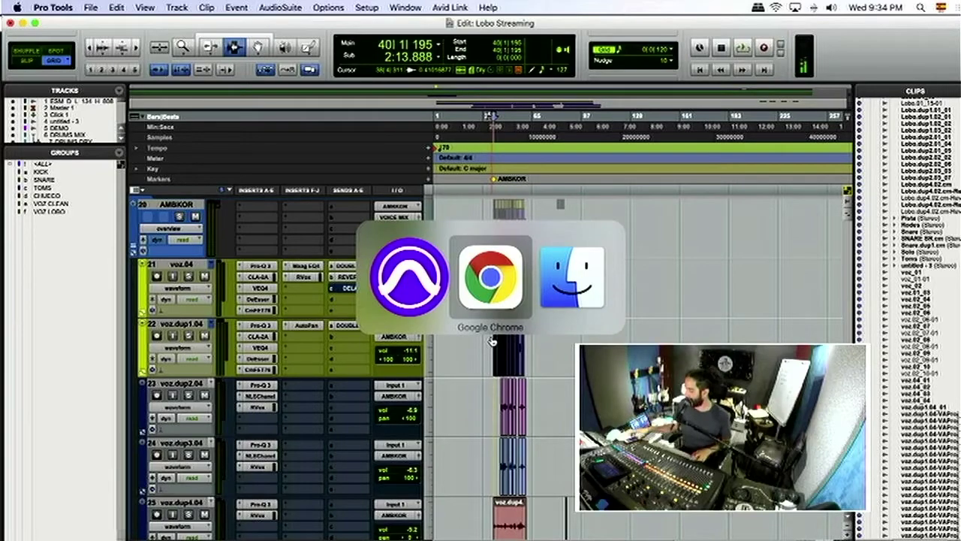
pyautogui.press('super+Tab')
pyautogui.press('super+Tab')
pyautogui.press('super+Tab')
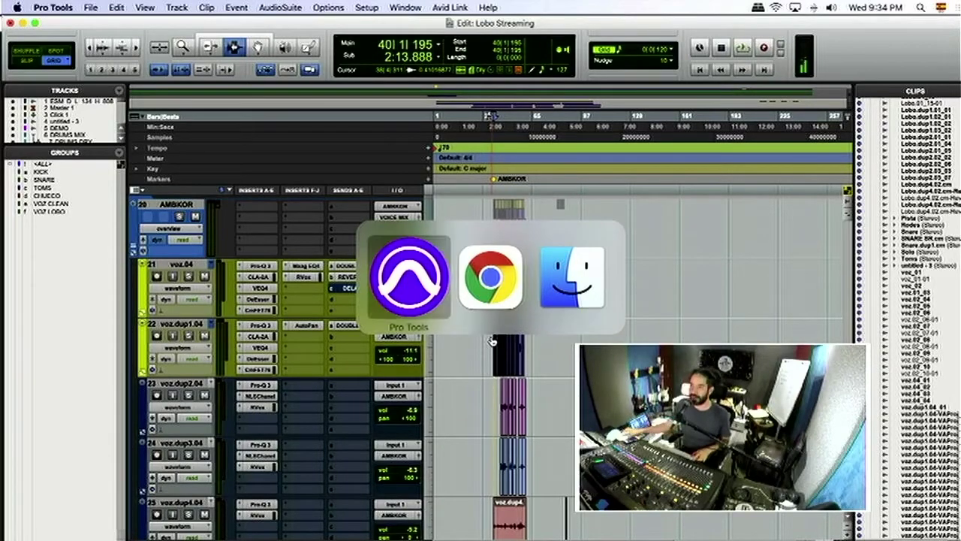
pyautogui.click(209, 32)
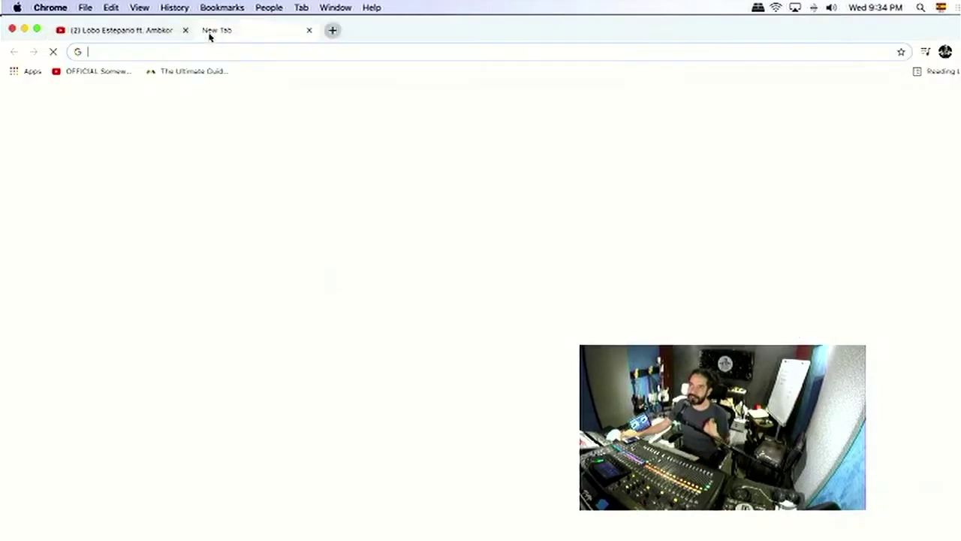
pyautogui.click(260, 50)
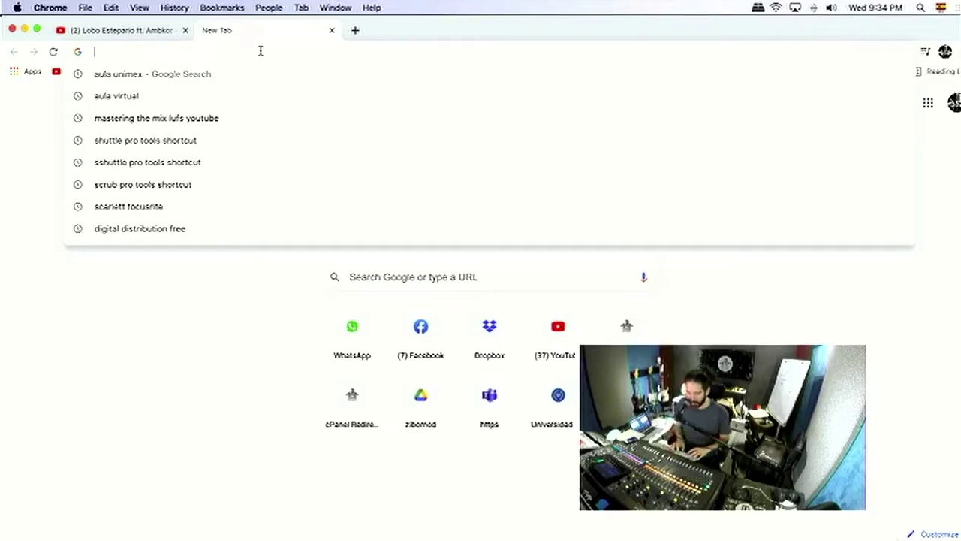
pyautogui.write('ci')
pyautogui.press('Return')
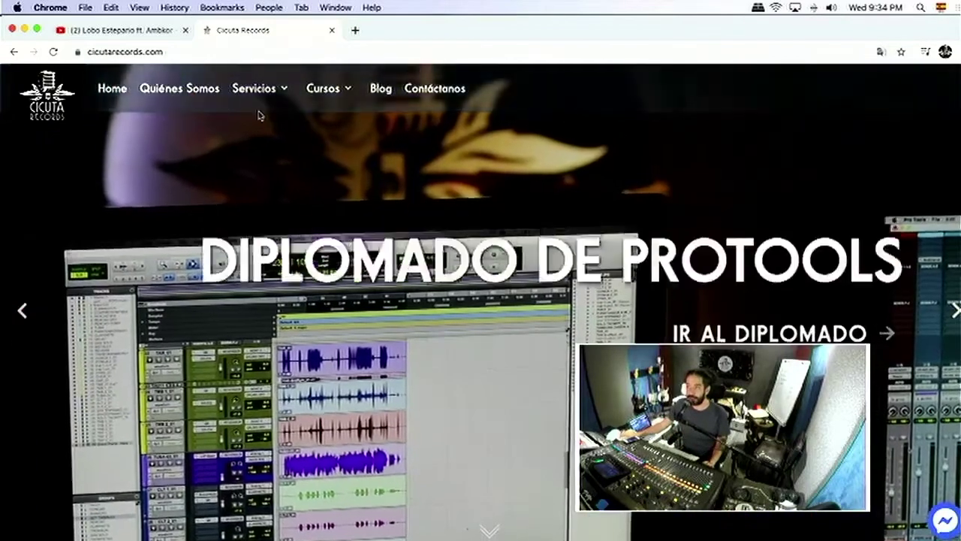
# - Go to the website's online courses and open the Audio Profesional category
pyautogui.moveTo(256, 89)
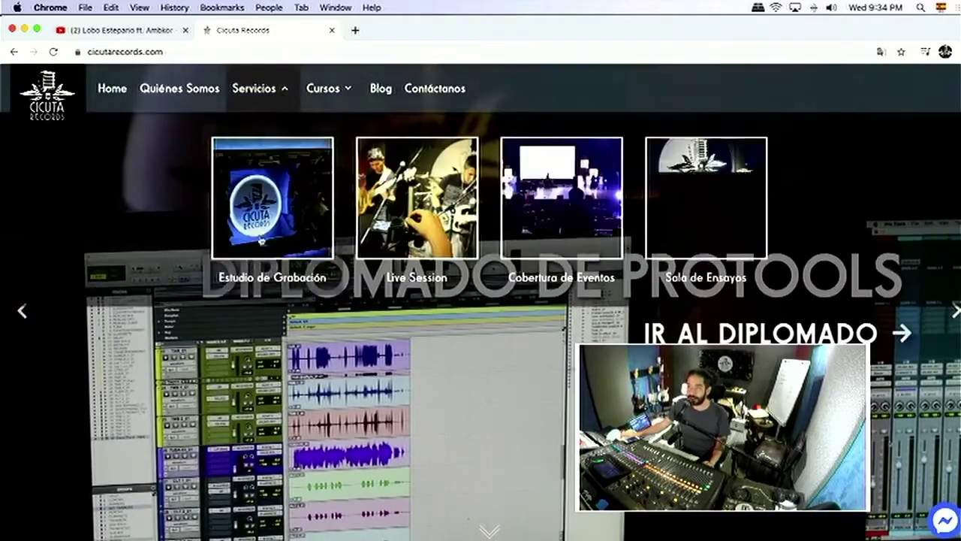
pyautogui.moveTo(325, 89)
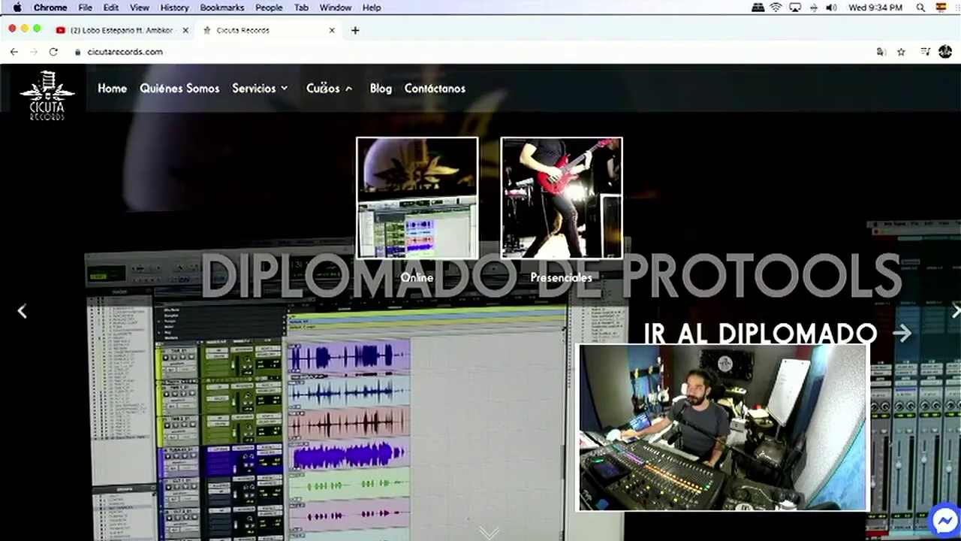
pyautogui.click(417, 180)
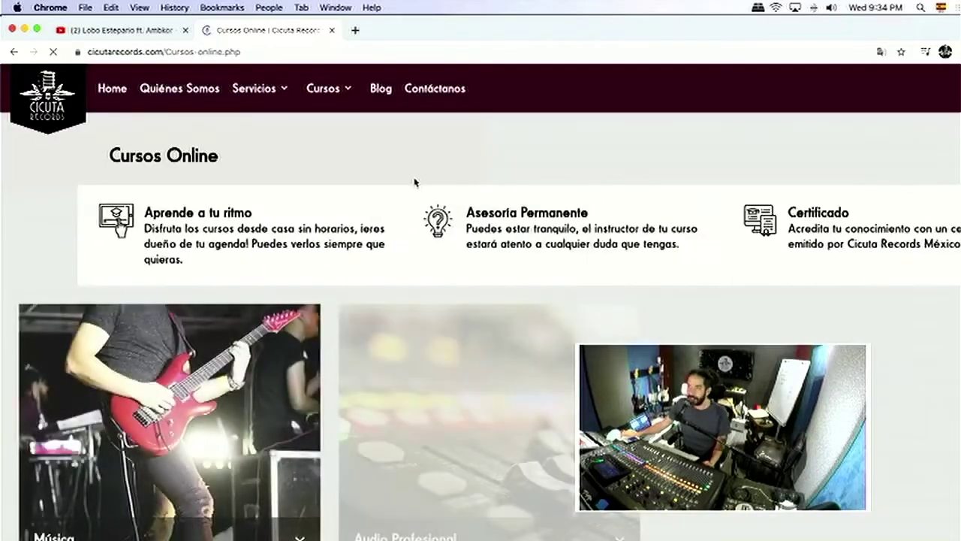
pyautogui.scroll(-2, 563, 346)
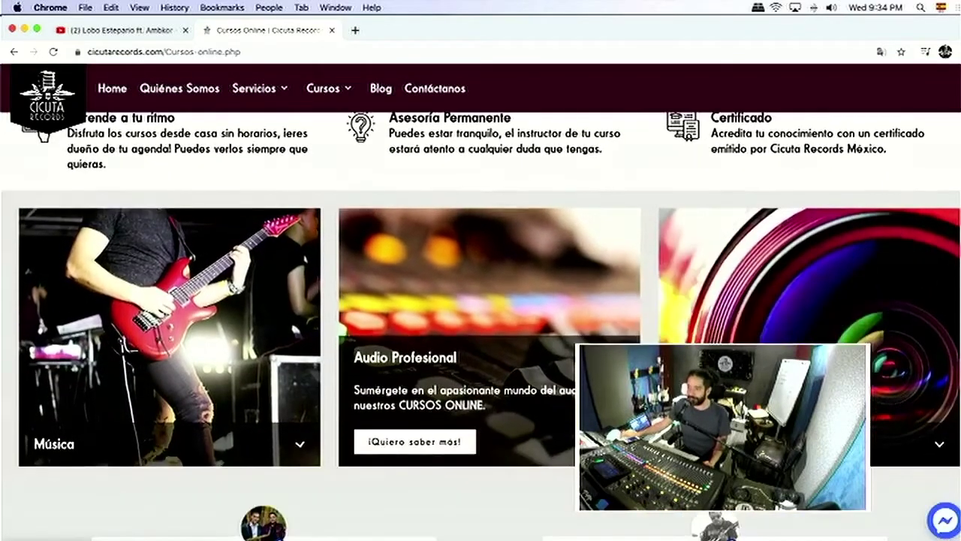
pyautogui.moveTo(280, 287)
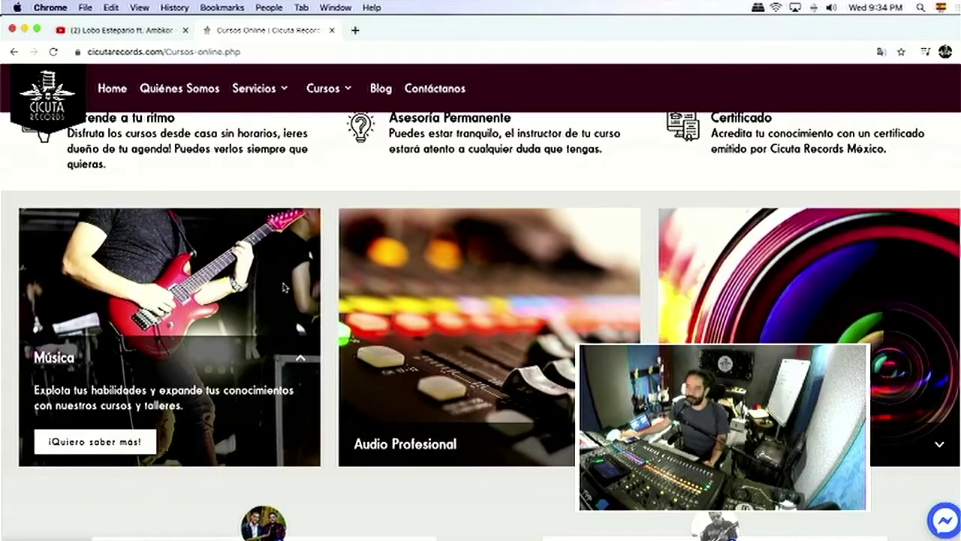
pyautogui.moveTo(511, 322)
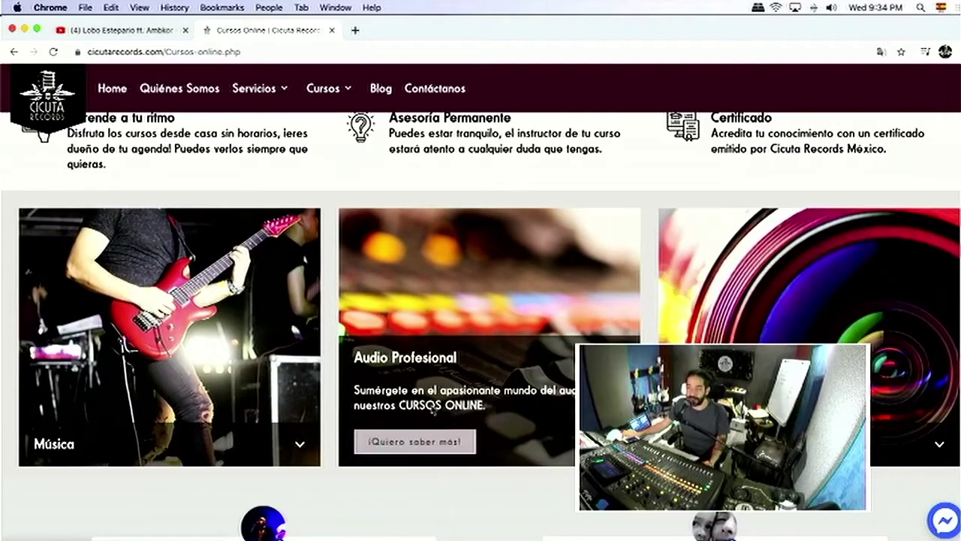
pyautogui.click(413, 442)
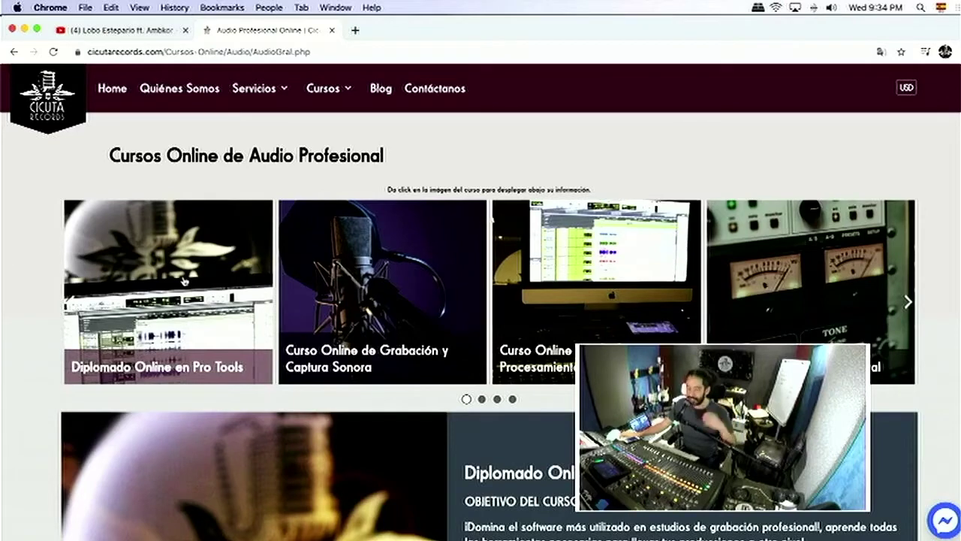
# - Switch to Pro Tools and look over the AMBKOR and LOBO vocal tracks
pyautogui.press('super+Tab')
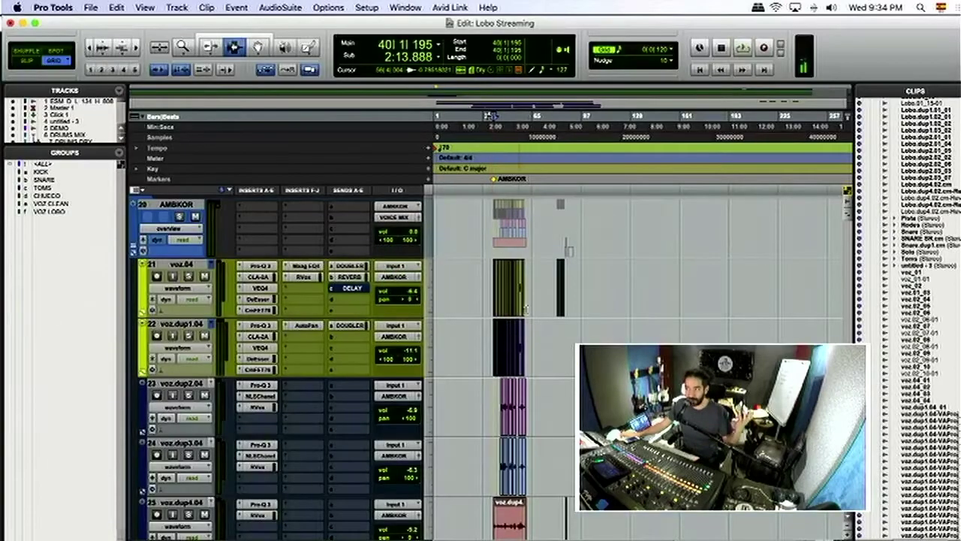
pyautogui.scroll(2, 522, 310)
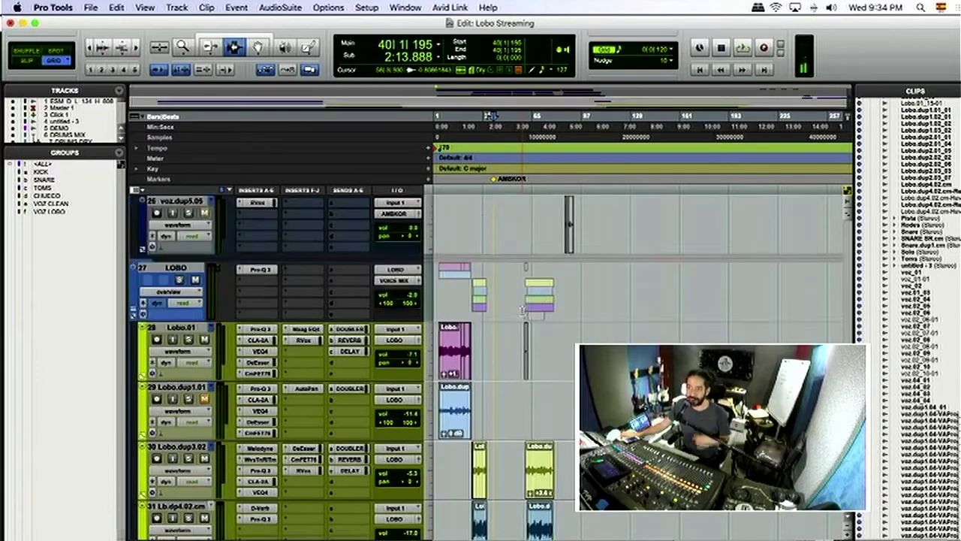
pyautogui.scroll(4, 522, 310)
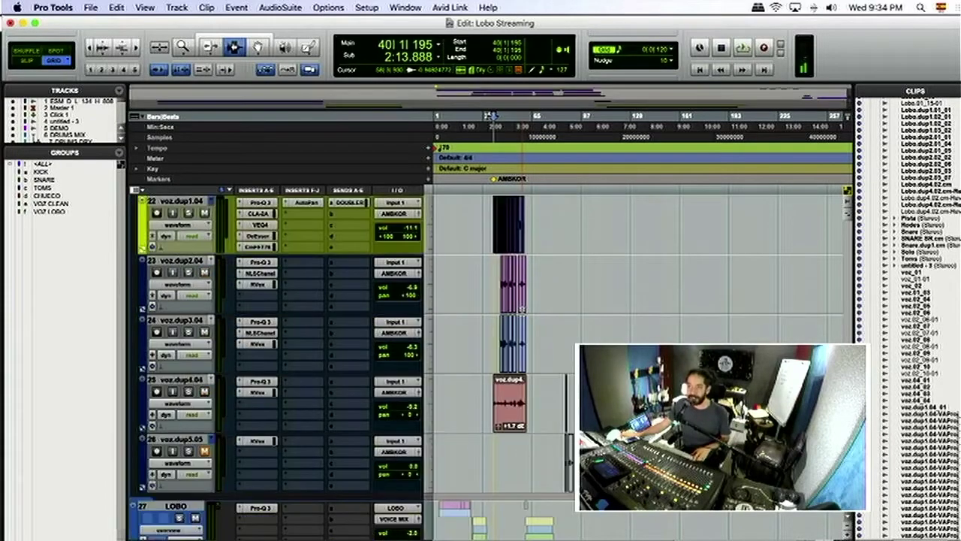
# - Switch to Google Chrome and browse the full Audio Profesional course carousel, returning to Diplomado Online en Pro Tools
pyautogui.press('super+Tab')
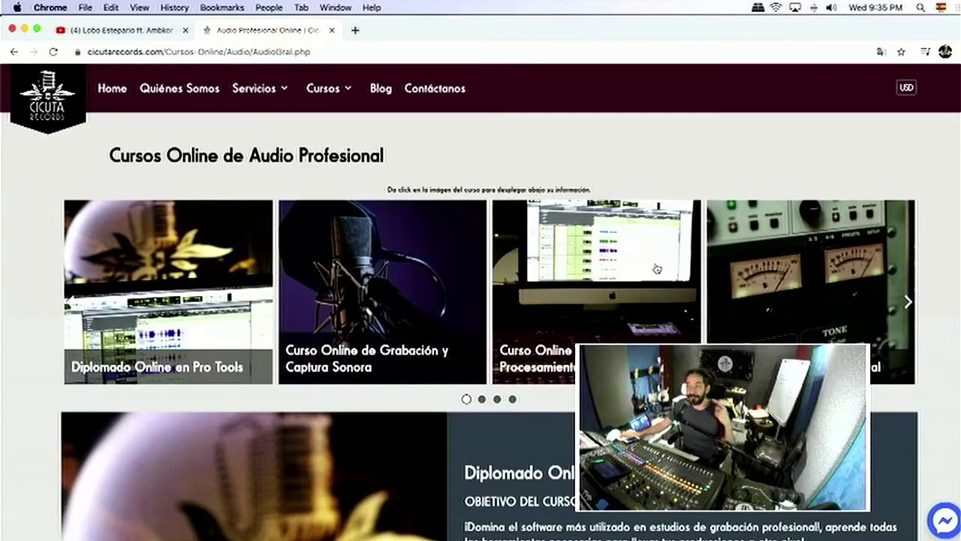
pyautogui.click(909, 301)
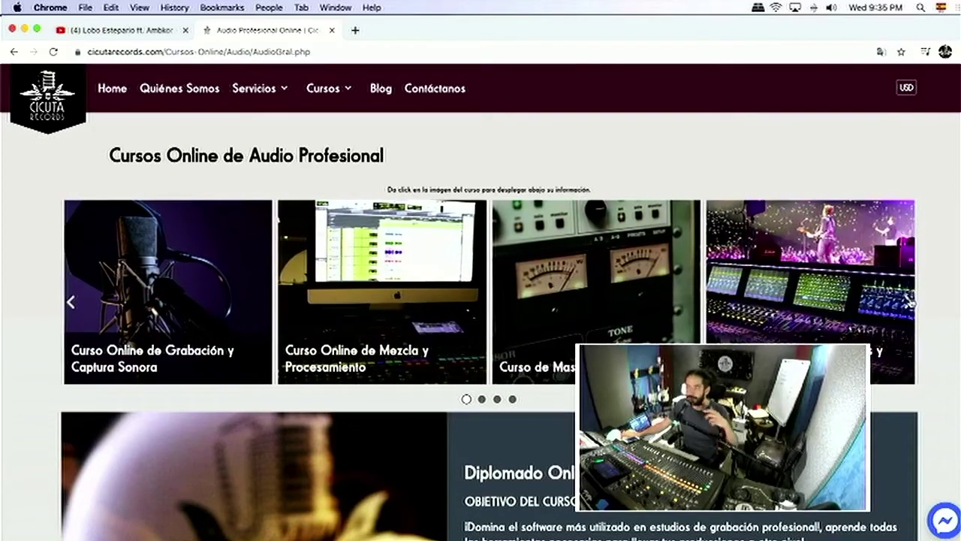
pyautogui.click(911, 301)
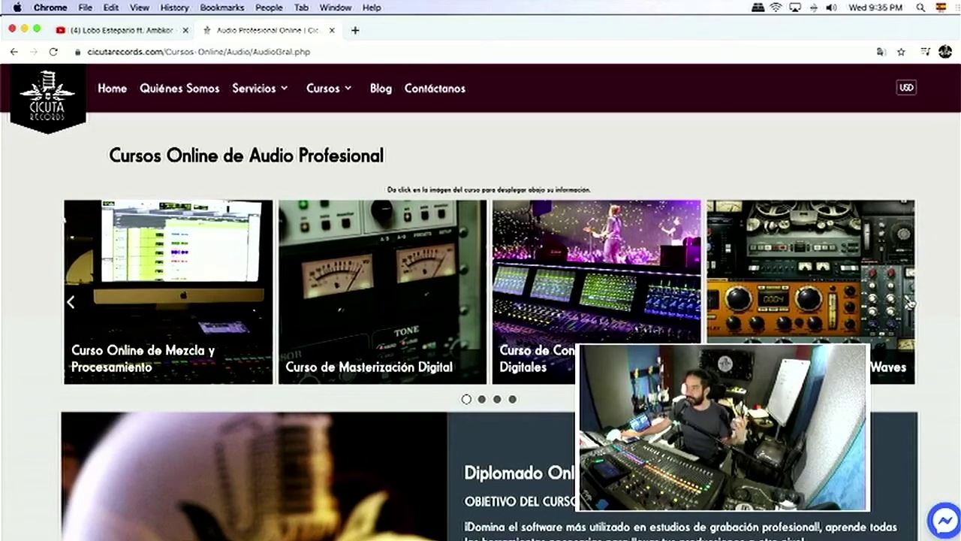
pyautogui.scroll(-2, 910, 301)
pyautogui.click(908, 251)
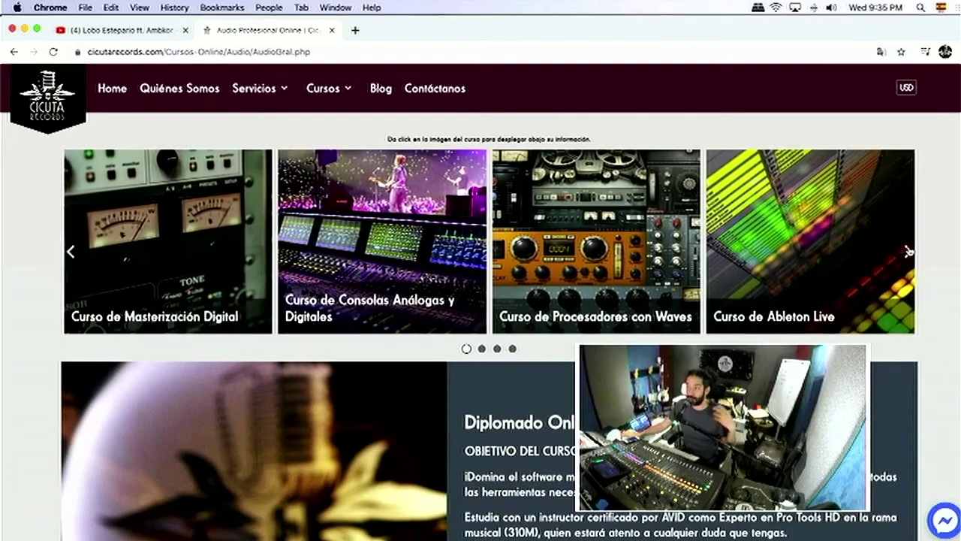
pyautogui.click(909, 251)
pyautogui.click(909, 251)
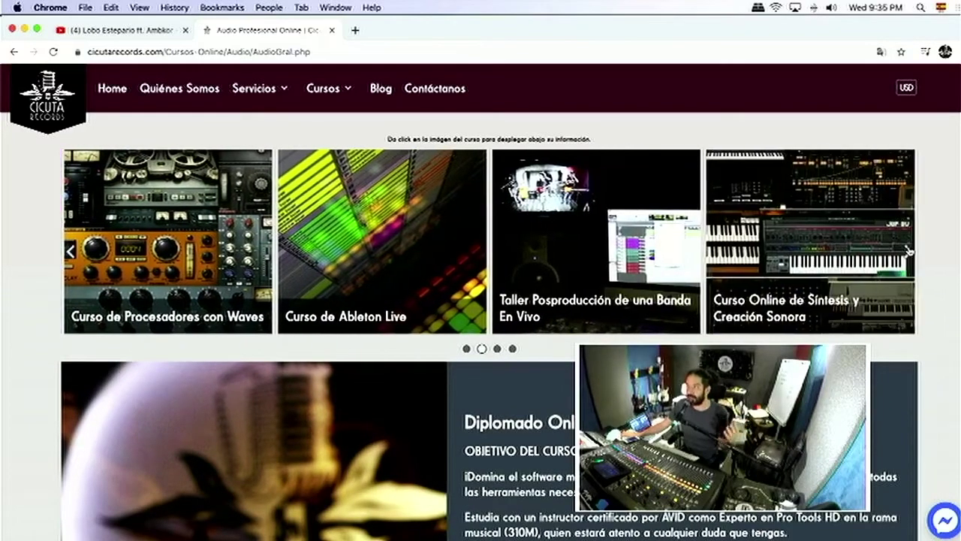
pyautogui.click(908, 251)
pyautogui.click(909, 251)
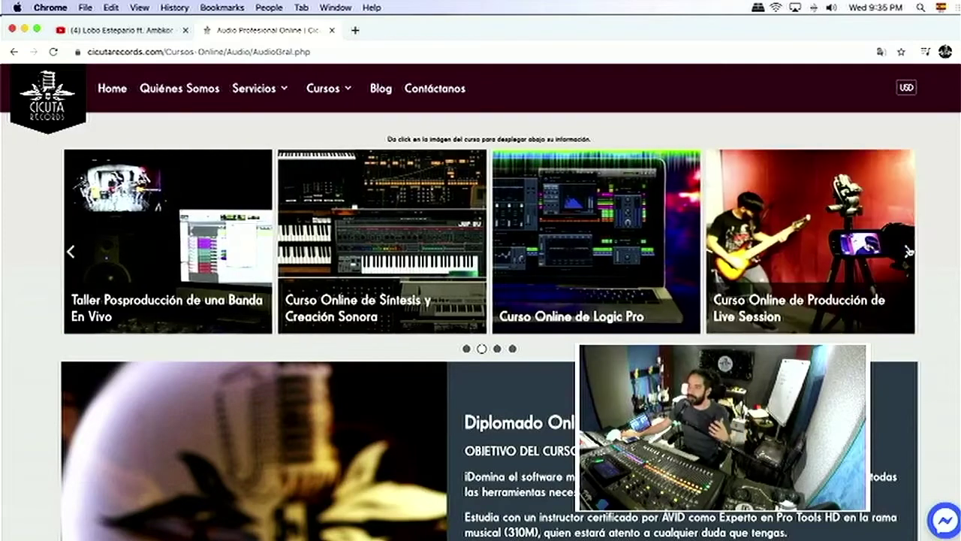
pyautogui.click(909, 251)
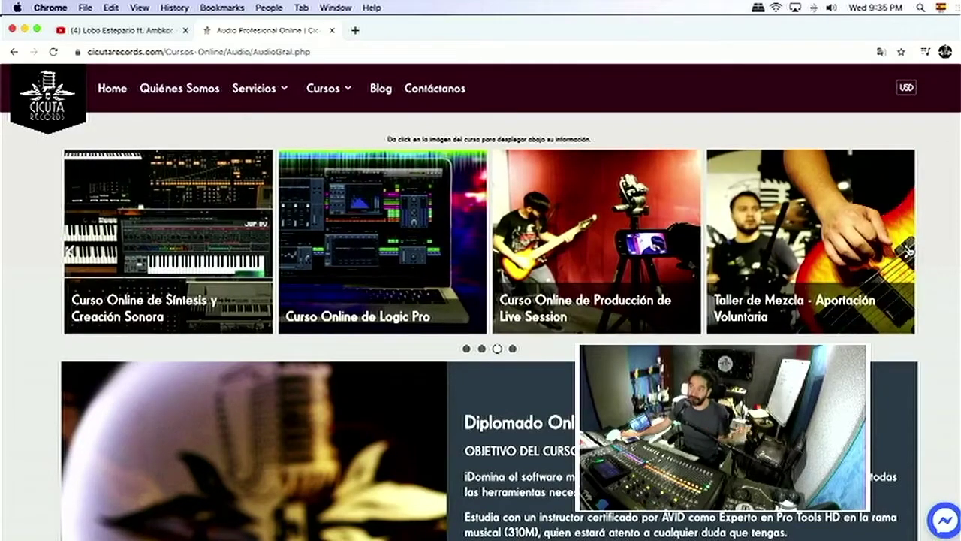
pyautogui.click(909, 250)
pyautogui.click(909, 251)
pyautogui.click(908, 251)
pyautogui.click(909, 251)
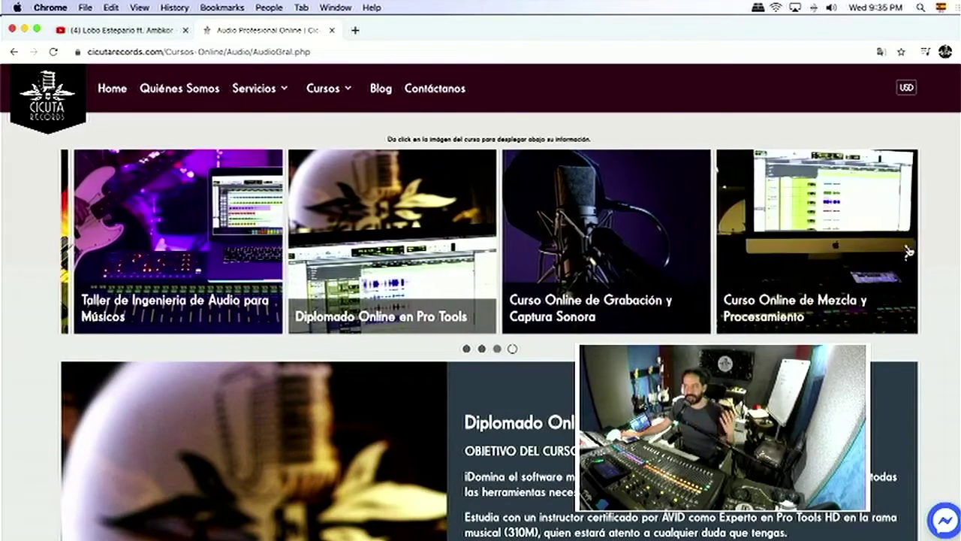
pyautogui.click(909, 251)
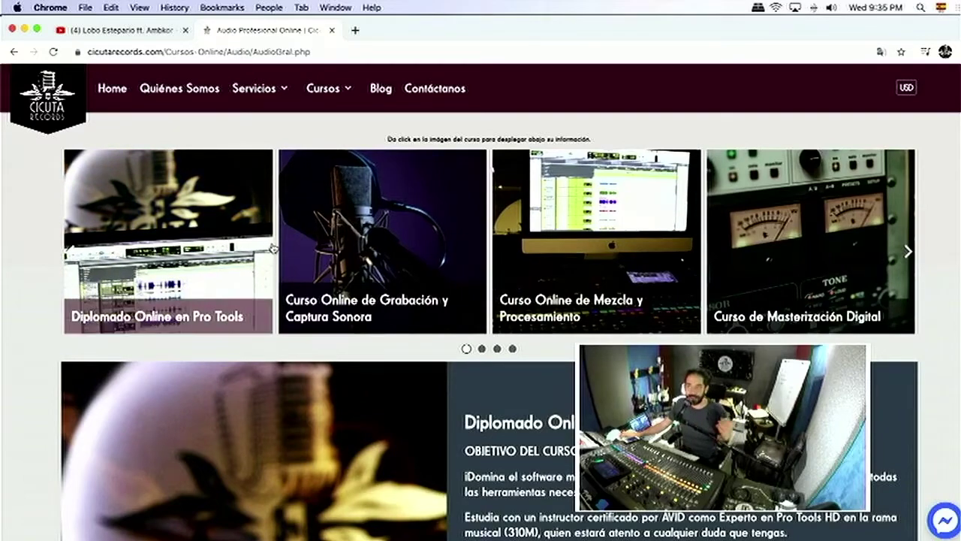
# - Select Curso Online de Mezcla y Procesamiento, open its free first class page, and view the Temario
pyautogui.click(631, 223)
pyautogui.scroll(-5, 509, 441)
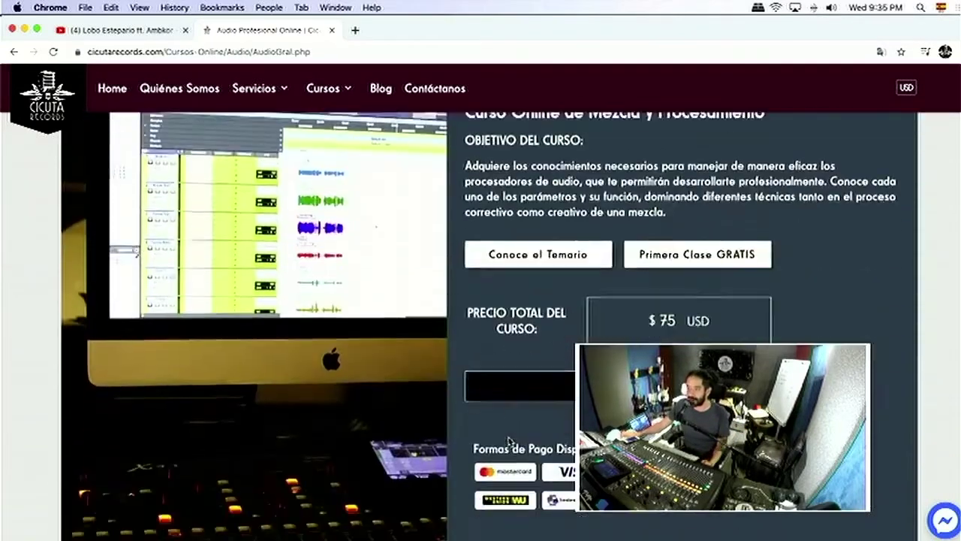
pyautogui.click(706, 255)
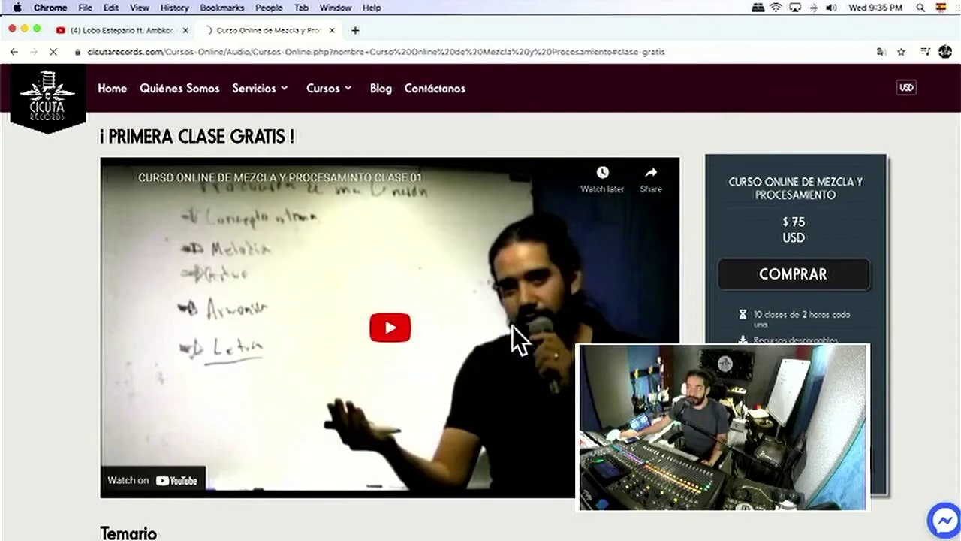
pyautogui.scroll(-5, 59, 286)
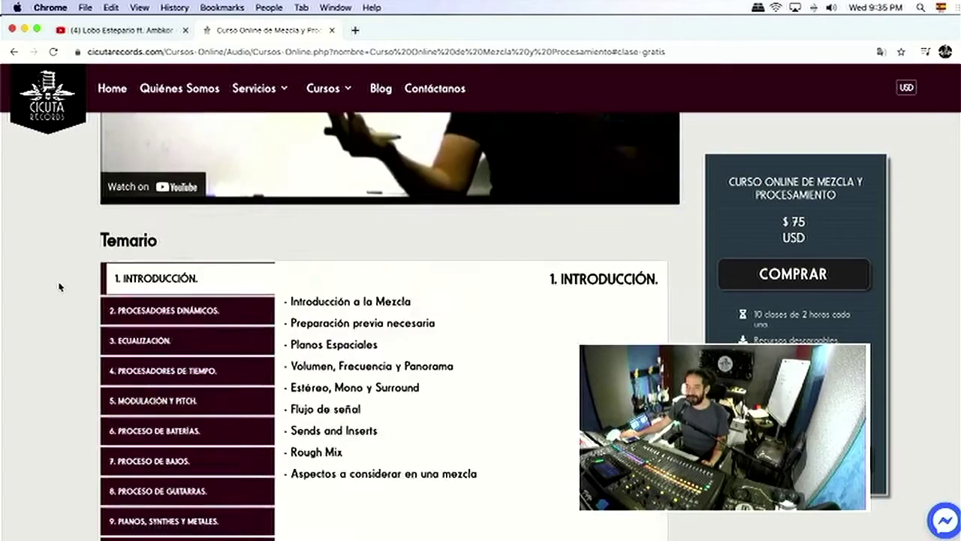
# - Go back from the mixing course page through Audio Profesional and Cursos Online to the website's home page
pyautogui.scroll(6, 58, 286)
pyautogui.scroll(-1, 347, 368)
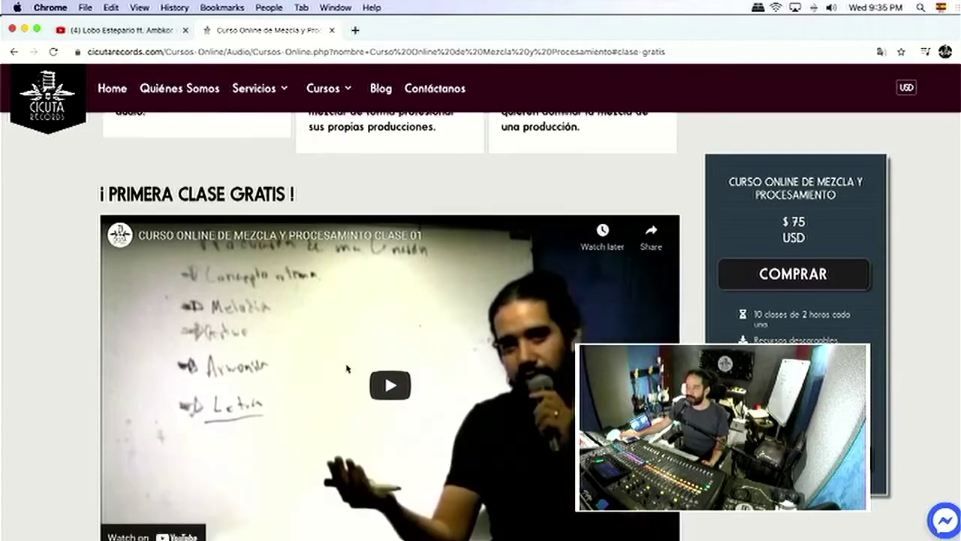
pyautogui.click(13, 53)
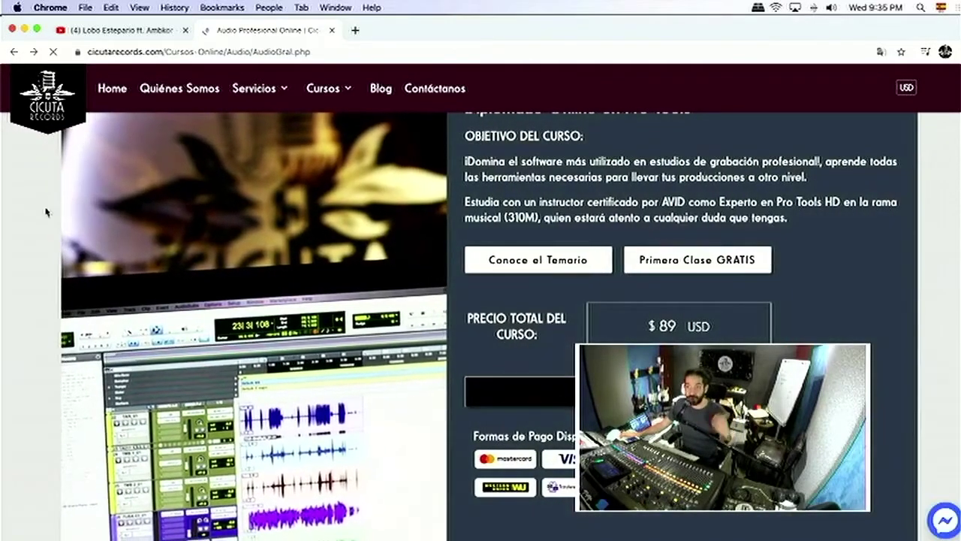
pyautogui.press('super+Tab')
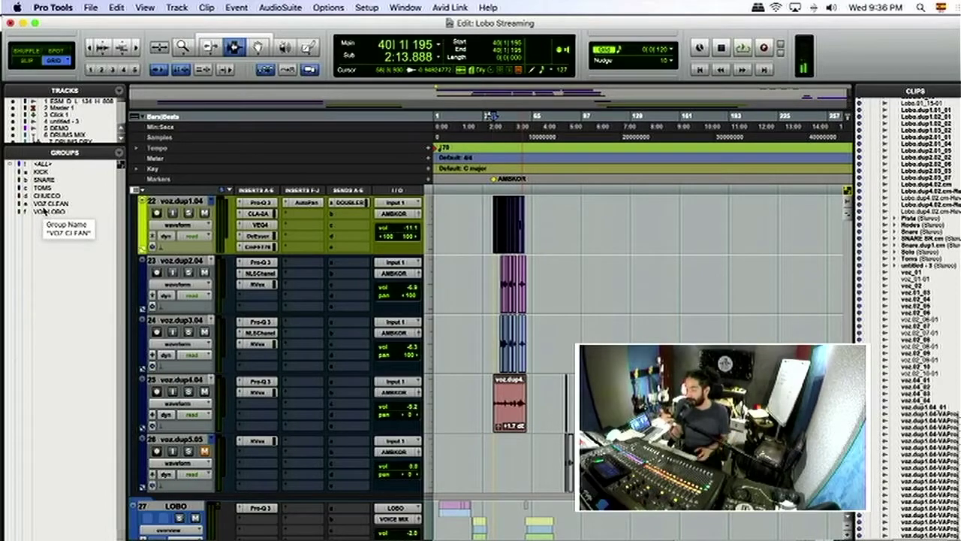
pyautogui.press('super+Tab')
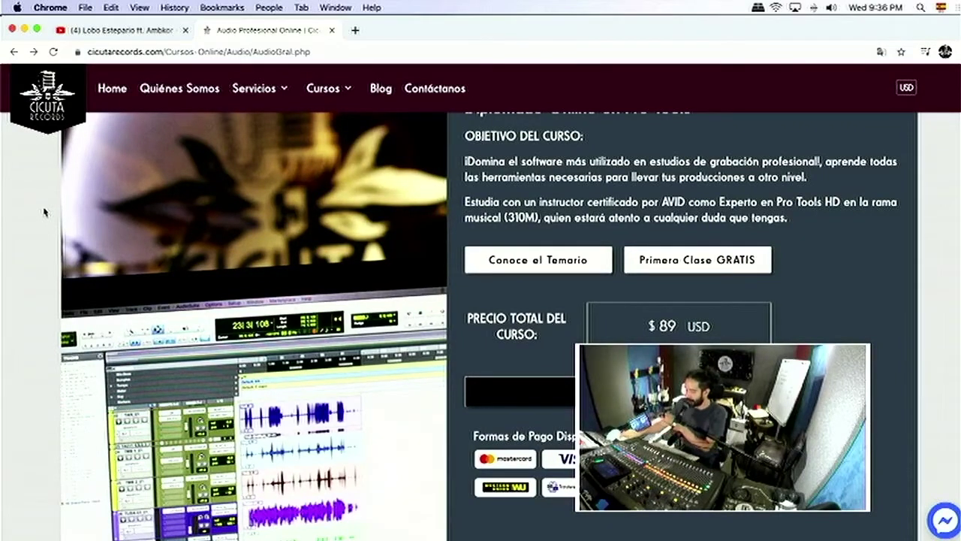
pyautogui.click(13, 52)
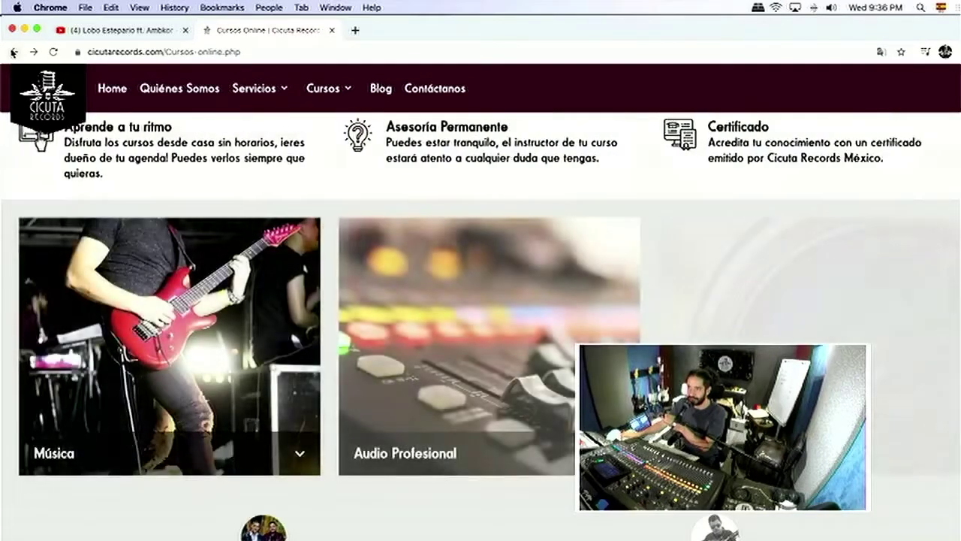
pyautogui.click(12, 51)
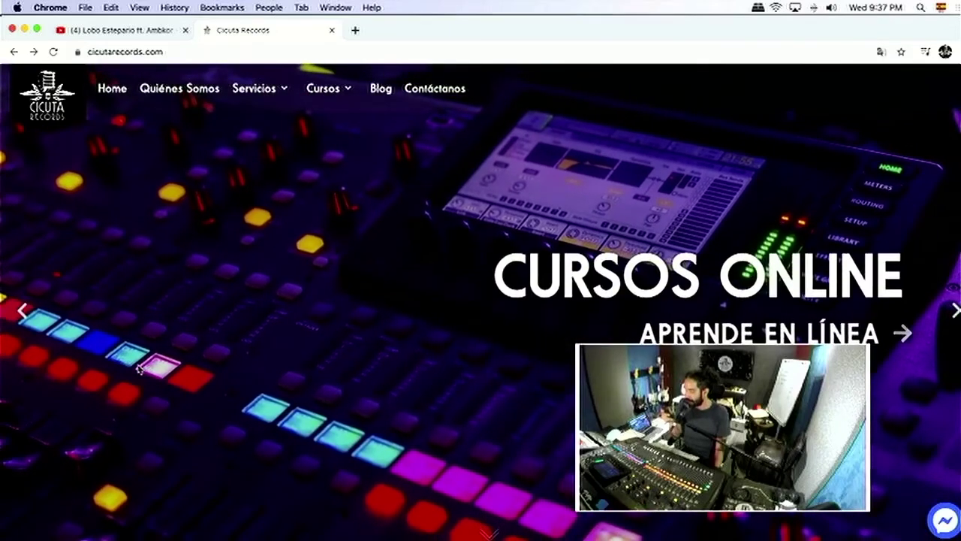
# - Switch to Pro Tools and show the volume automation lane on the voz.04 track
pyautogui.press('super+Tab')
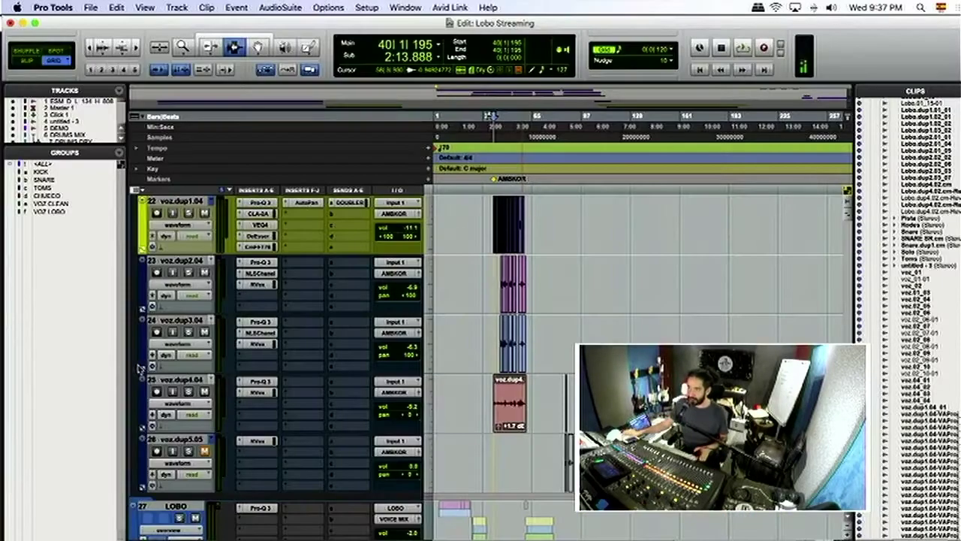
pyautogui.press('super+bracketright')
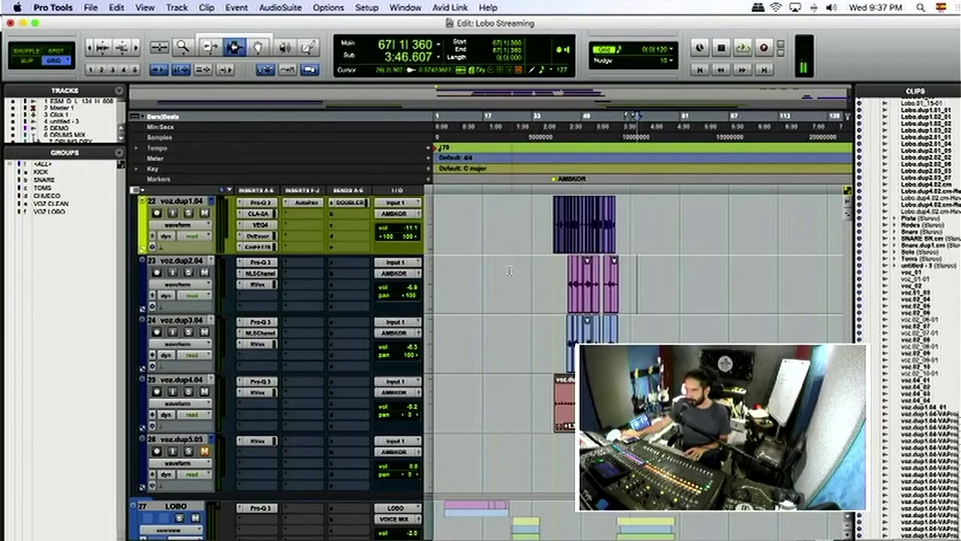
pyautogui.press('super+bracketleft')
pyautogui.click(178, 285)
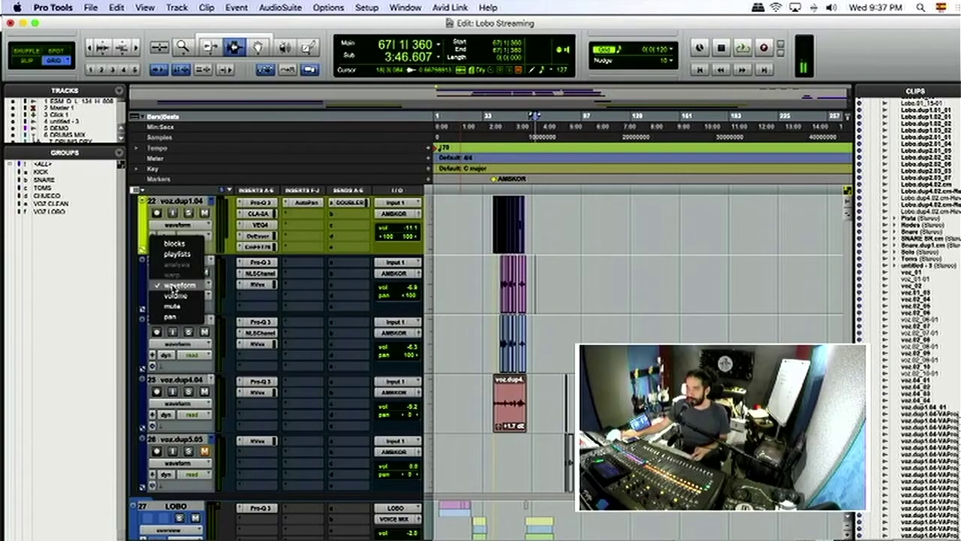
pyautogui.click(172, 287)
pyautogui.scroll(5, 558, 257)
pyautogui.scroll(-3, 557, 256)
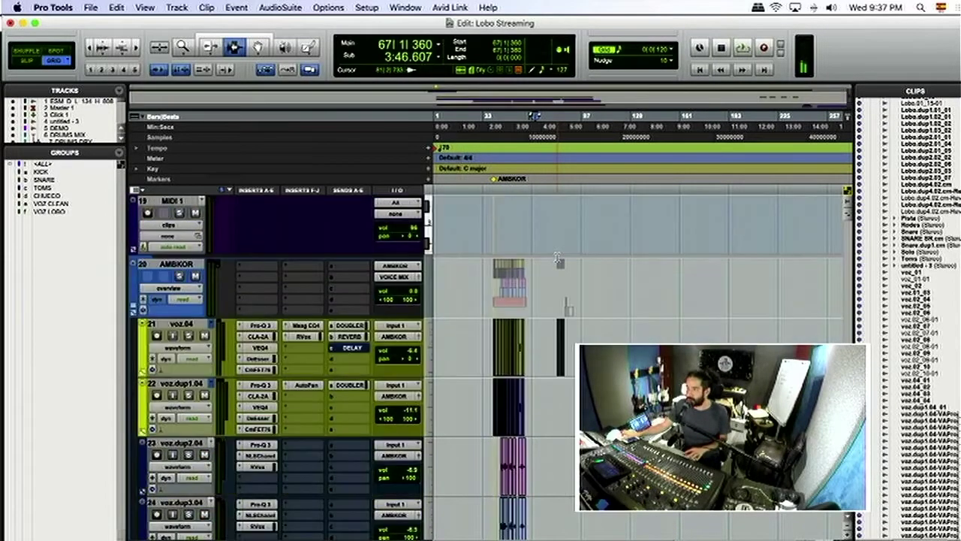
pyautogui.click(177, 348)
pyautogui.click(177, 359)
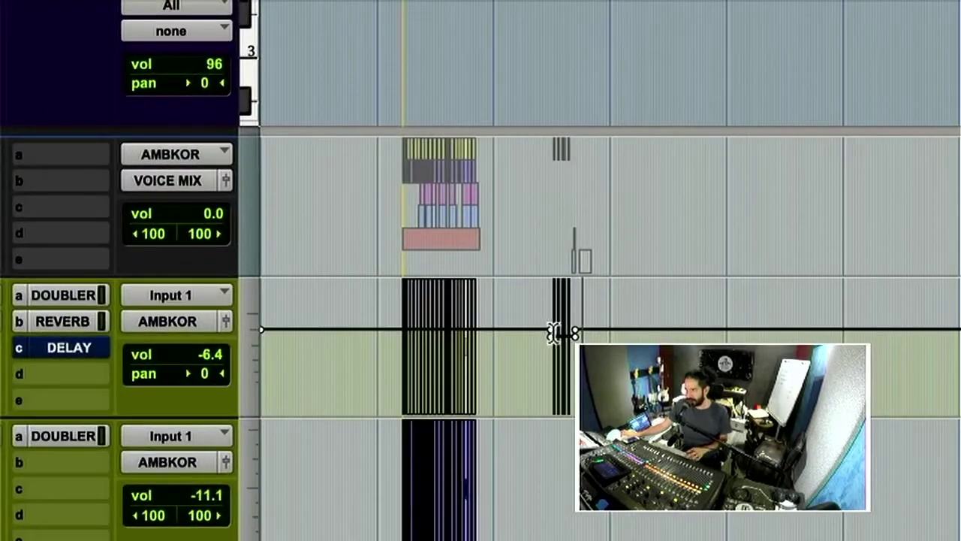
# - Try raising the voz.04 track volume to +1.2 dB while its automation is in read mode, and undo it
pyautogui.moveTo(559, 338); pyautogui.dragTo(526, 339)
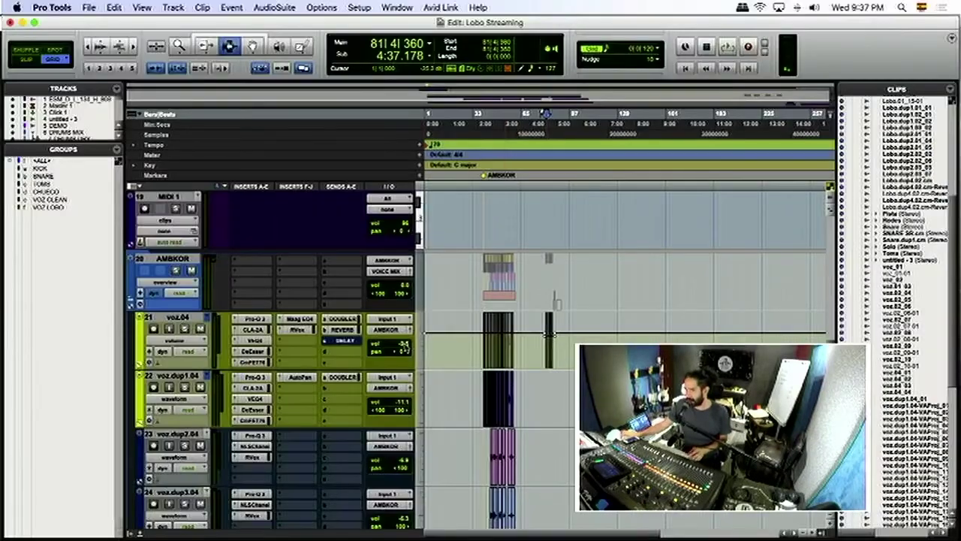
pyautogui.moveTo(403, 347); pyautogui.dragTo(403, 334)
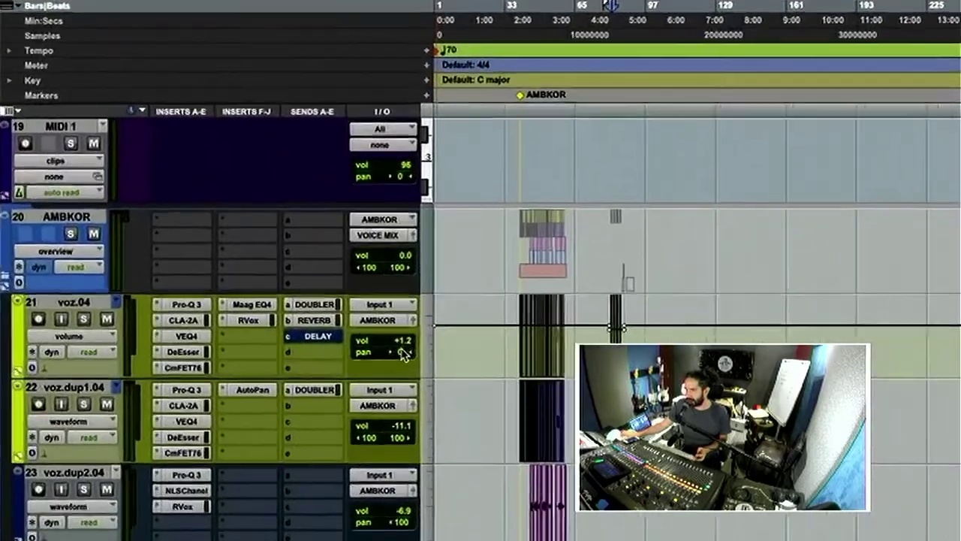
pyautogui.hotkey('ctrl', 'z')
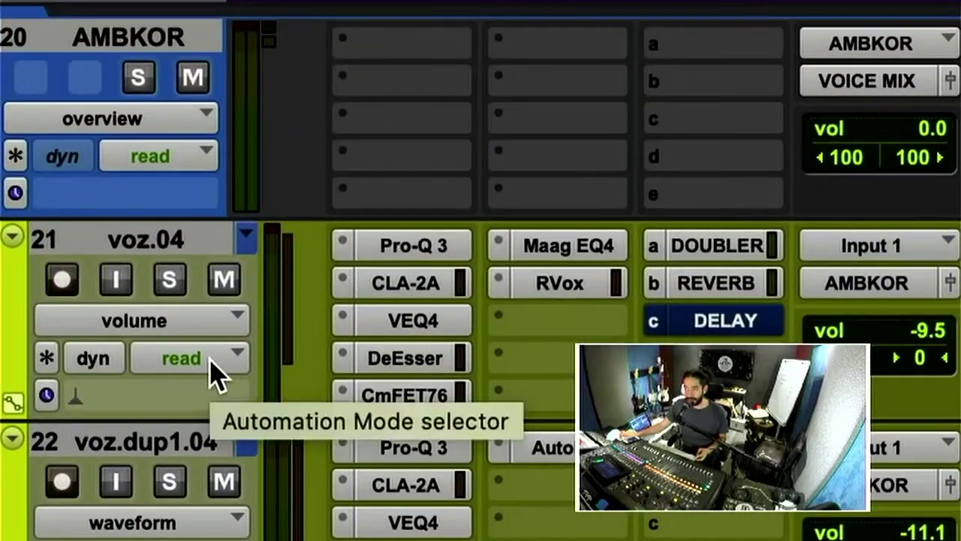
# - Turn voz.04's automation mode off, reset the track volume to 0.0 dB, and return the automation to read mode
pyautogui.click(200, 356)
pyautogui.click(220, 331)
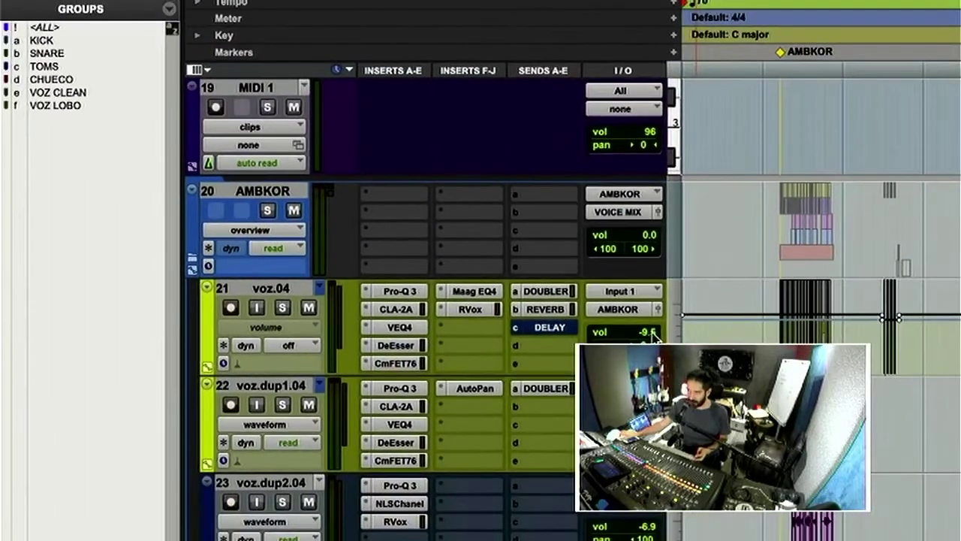
pyautogui.moveTo(658, 337); pyautogui.dragTo(652, 339)
pyautogui.keyDown('alt'); pyautogui.click(652, 339); pyautogui.keyUp('alt')
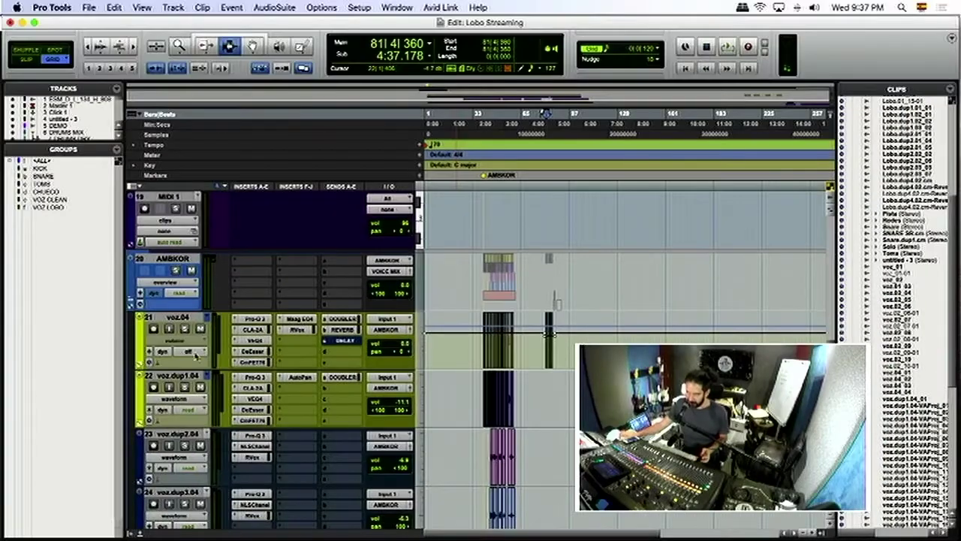
pyautogui.click(190, 359)
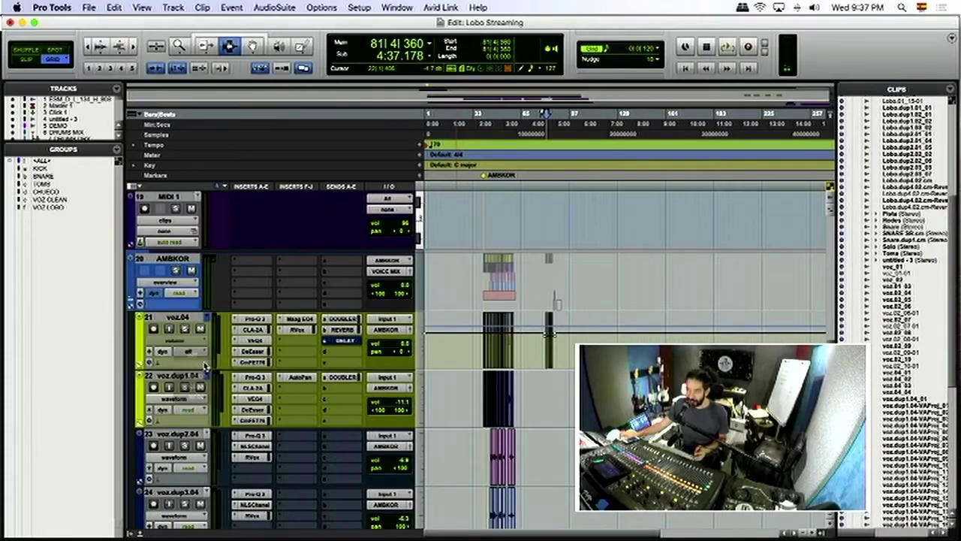
pyautogui.click(193, 365)
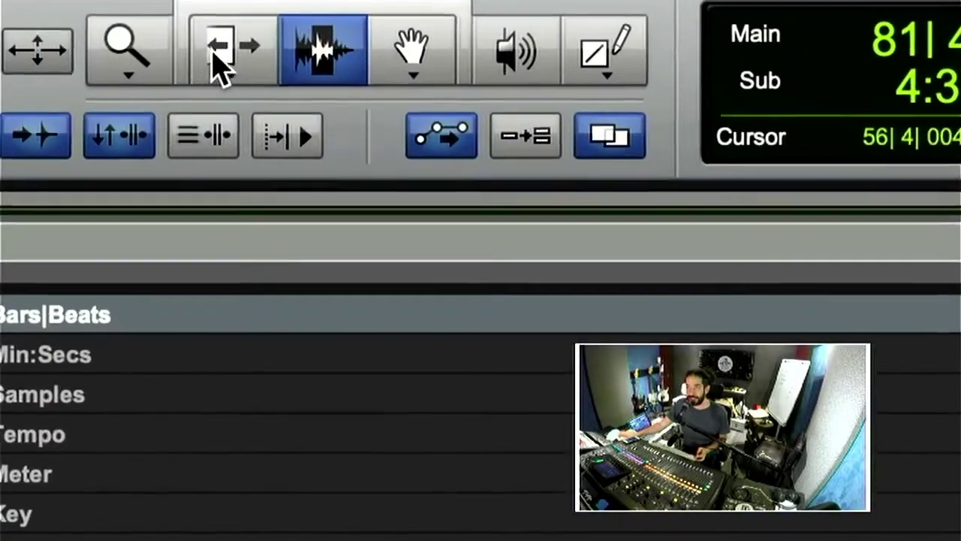
# - Try lowering the voz.04 volume automation by 3.4 dB to -9.8 dB with the Trim tool, and undo the last trim
pyautogui.click(203, 46)
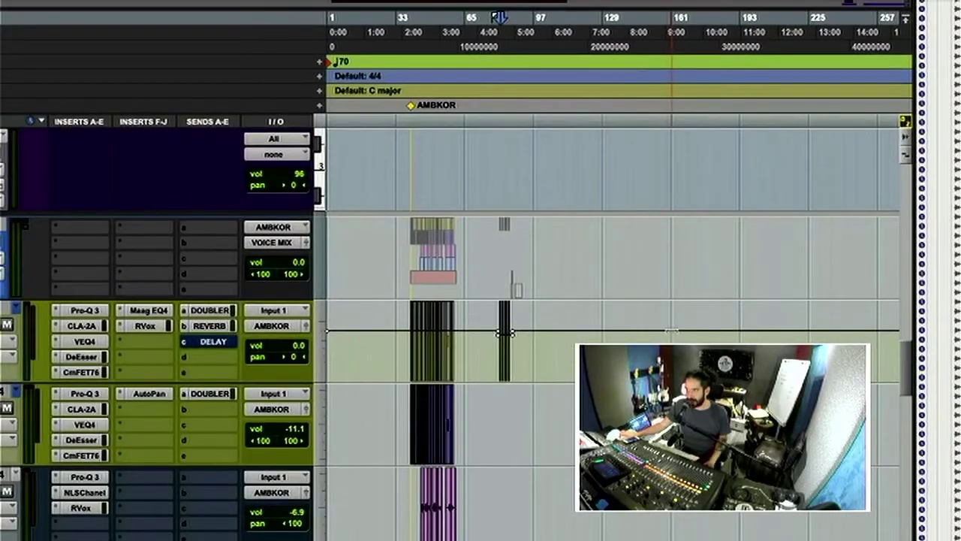
pyautogui.moveTo(668, 331)
pyautogui.mouseDown()
pyautogui.moveTo(668, 364)
pyautogui.moveTo(669, 308)
pyautogui.moveTo(674, 330)
pyautogui.mouseUp()
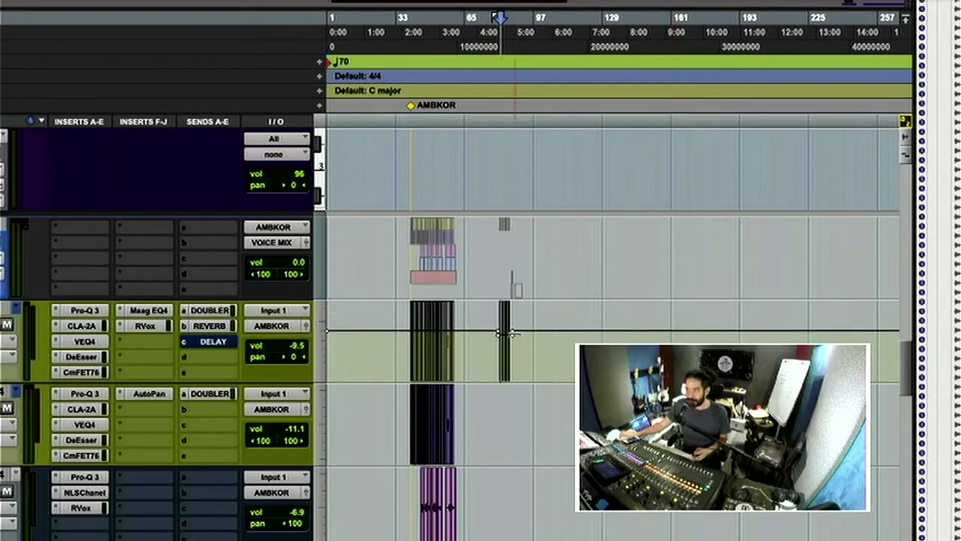
pyautogui.moveTo(515, 289); pyautogui.dragTo(516, 288)
pyautogui.moveTo(460, 334)
pyautogui.mouseDown()
pyautogui.moveTo(459, 352)
pyautogui.moveTo(460, 334)
pyautogui.mouseUp()
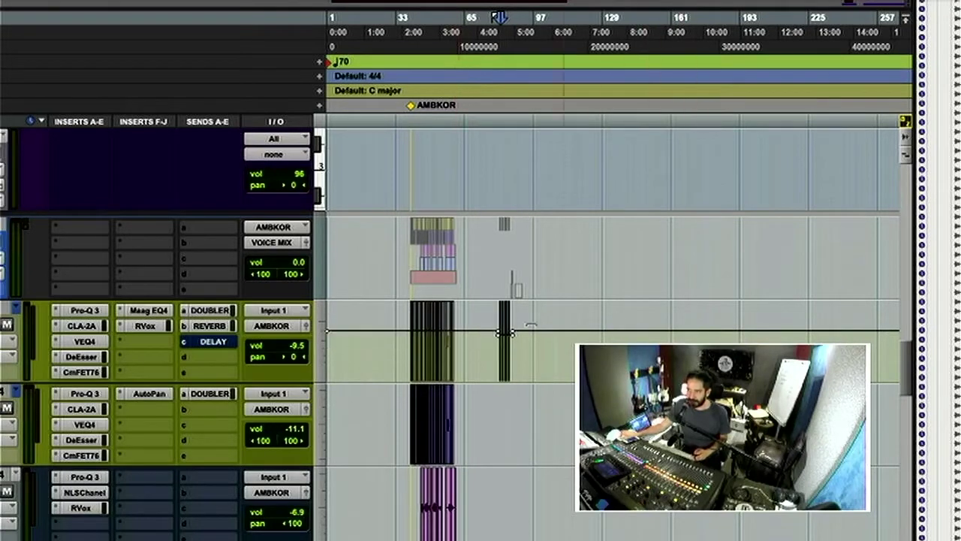
pyautogui.moveTo(575, 332)
pyautogui.mouseDown()
pyautogui.moveTo(572, 350)
pyautogui.moveTo(577, 331)
pyautogui.mouseUp()
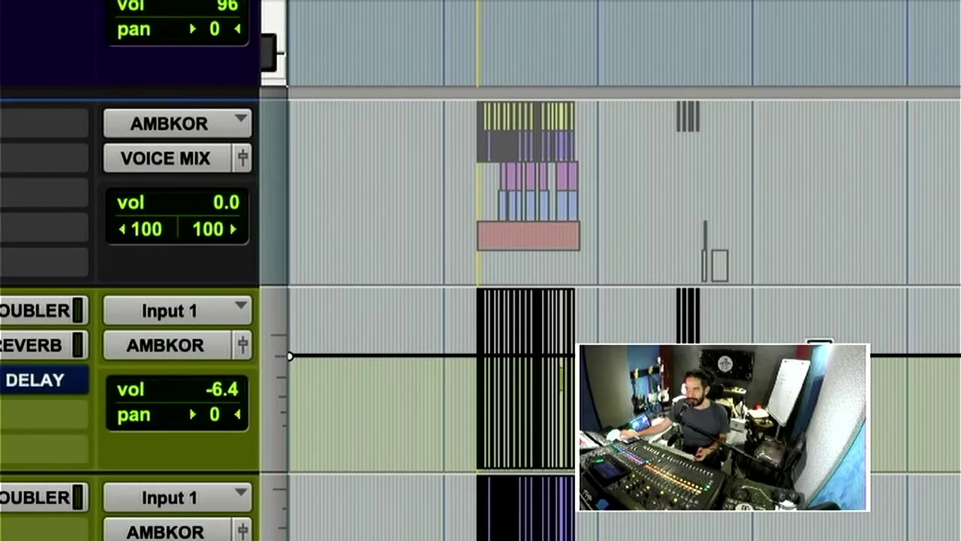
pyautogui.moveTo(349, 310); pyautogui.dragTo(349, 310)
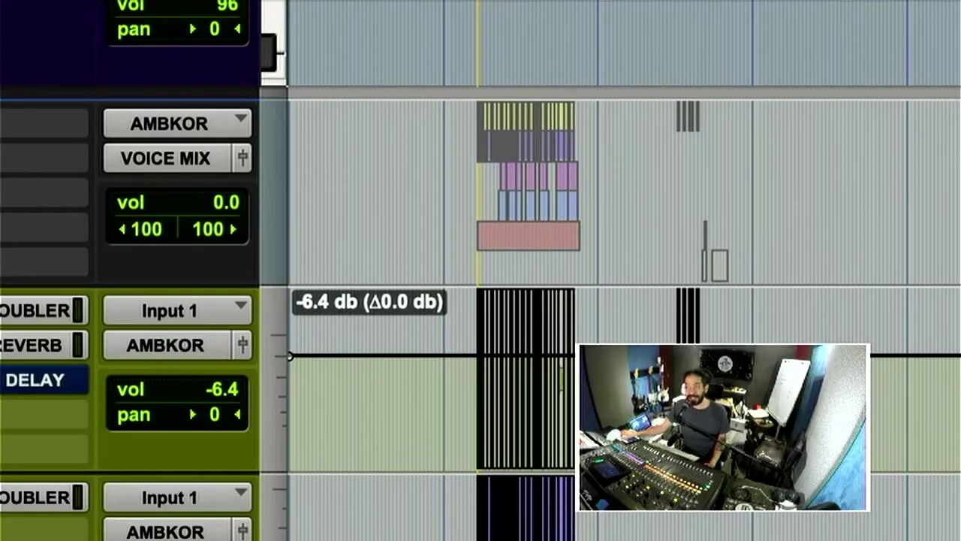
pyautogui.moveTo(349, 310); pyautogui.dragTo(349, 320)
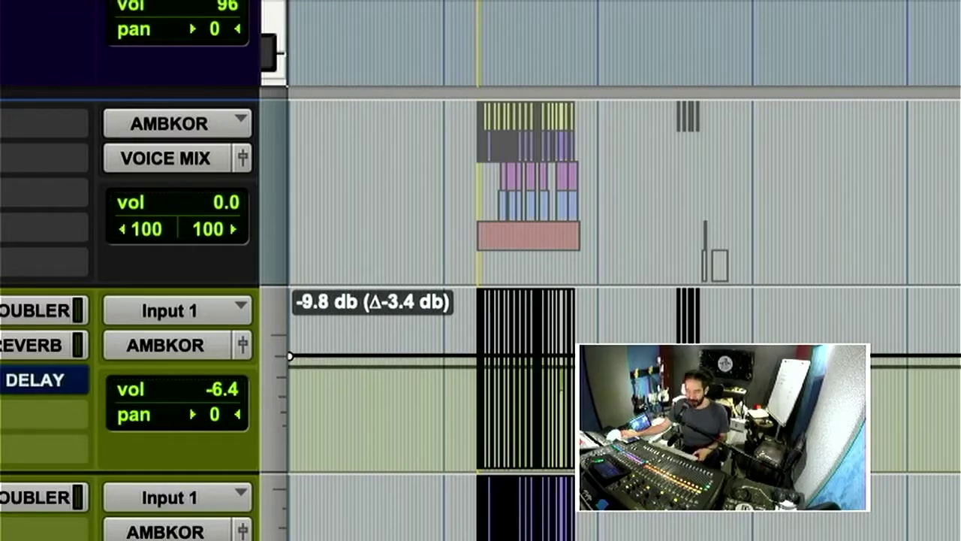
pyautogui.moveTo(837, 353); pyautogui.dragTo(826, 311)
pyautogui.press('super+z')
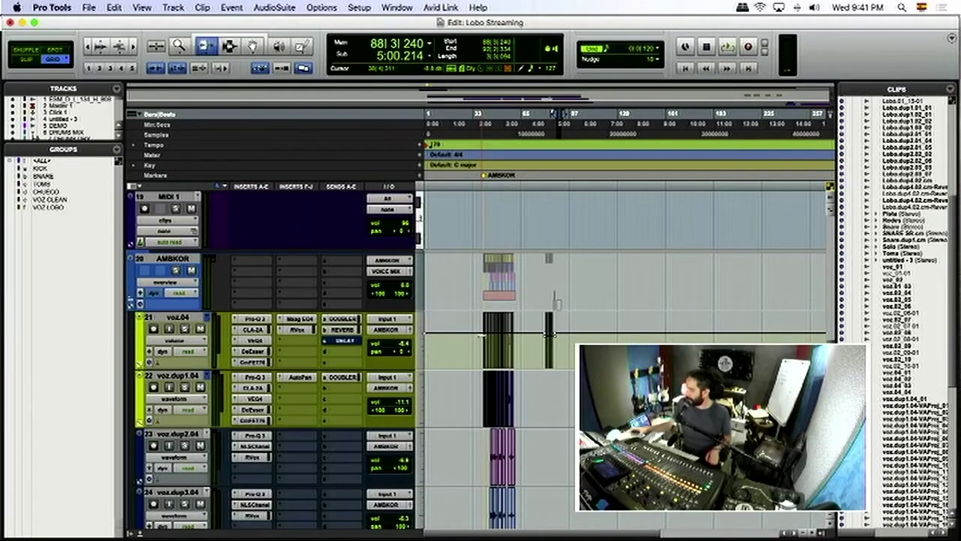
# - Switch to Google Chrome and open the Audio Profesional category from the online courses page
pyautogui.press('super+Tab')
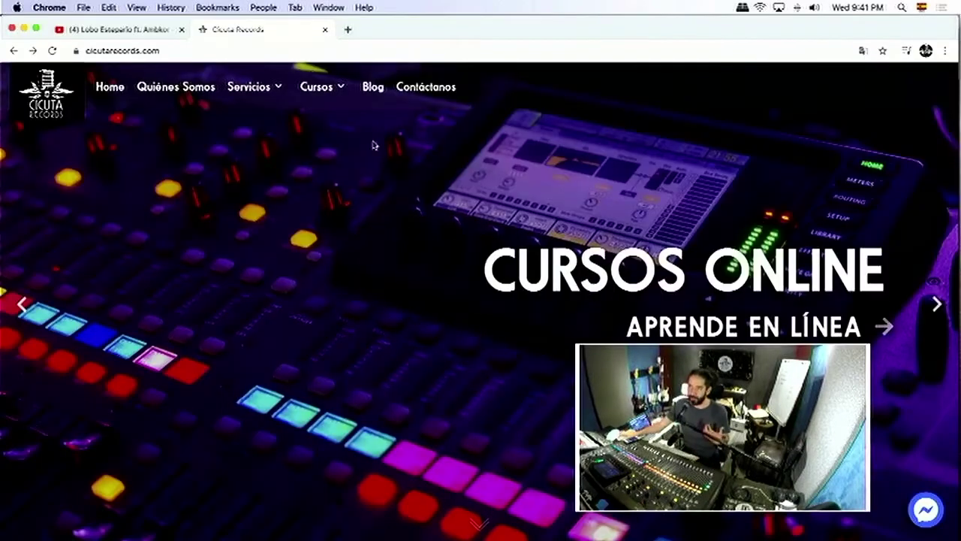
pyautogui.moveTo(316, 84)
pyautogui.click(400, 180)
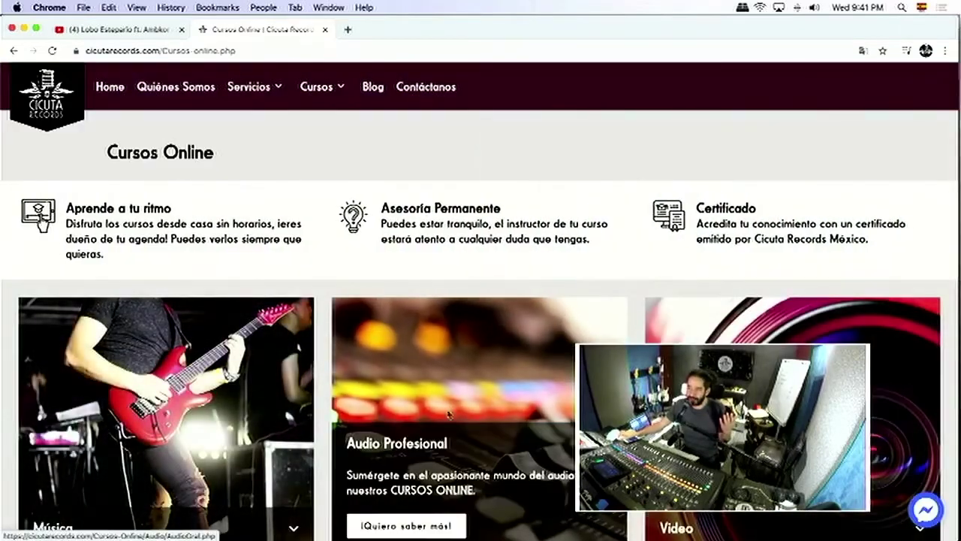
pyautogui.click(454, 412)
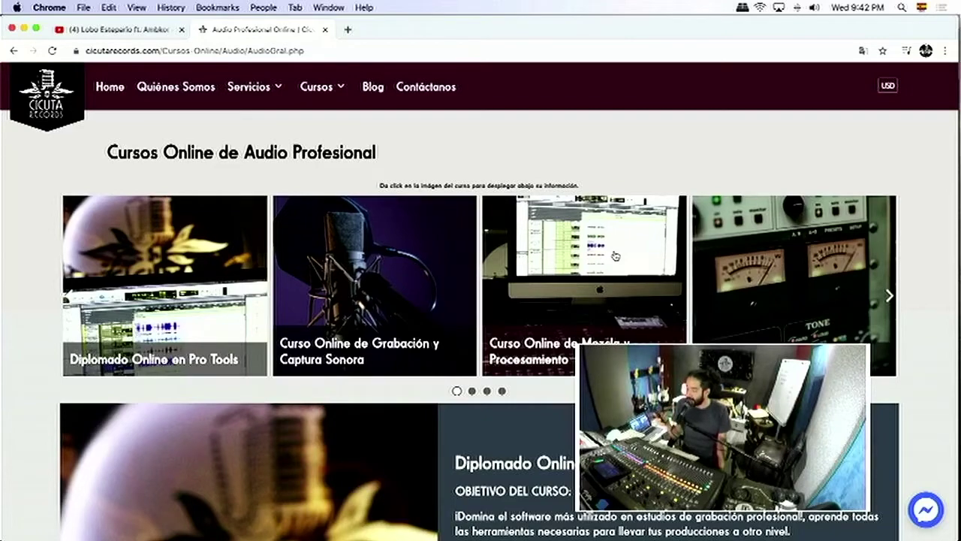
# - Switch to Pro Tools and use the Selector tool to place the playback position at 28|4|480 in the first Lobo.dup3.02 clip
pyautogui.press('super+Tab')
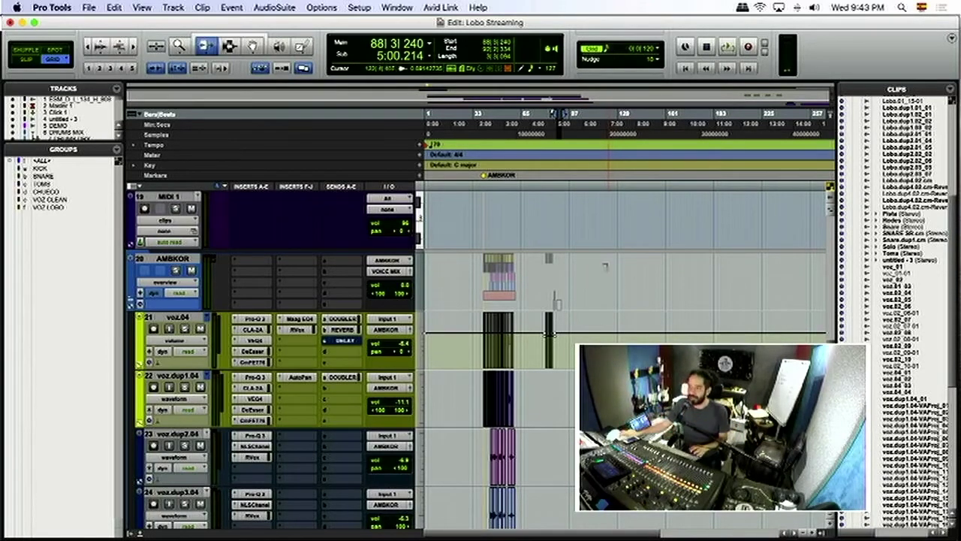
pyautogui.scroll(-10, 557, 303)
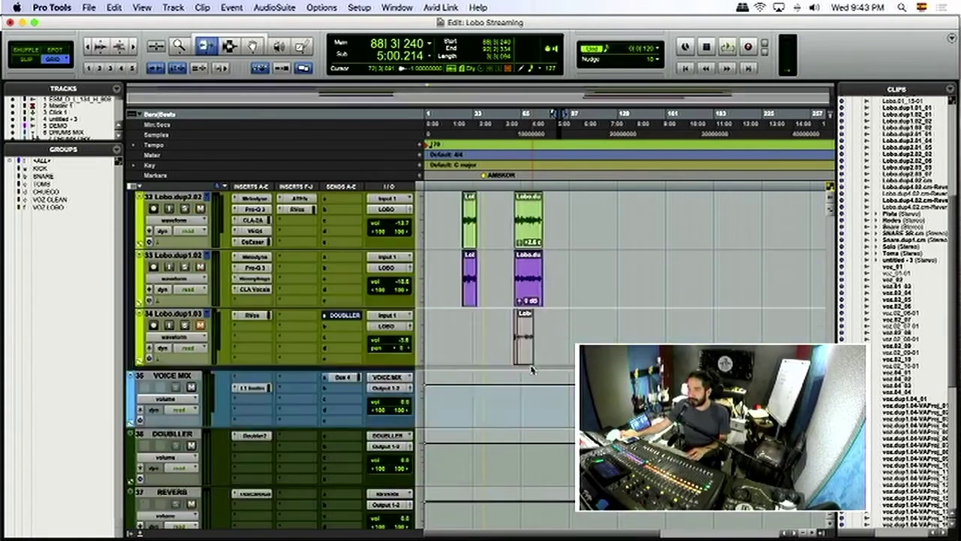
pyautogui.scroll(2, 531, 370)
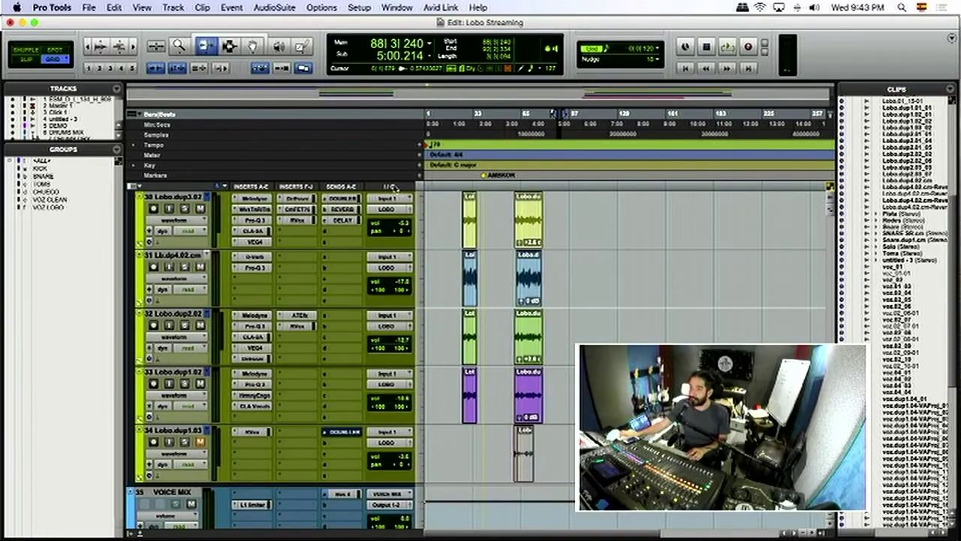
pyautogui.click(230, 47)
pyautogui.click(471, 223)
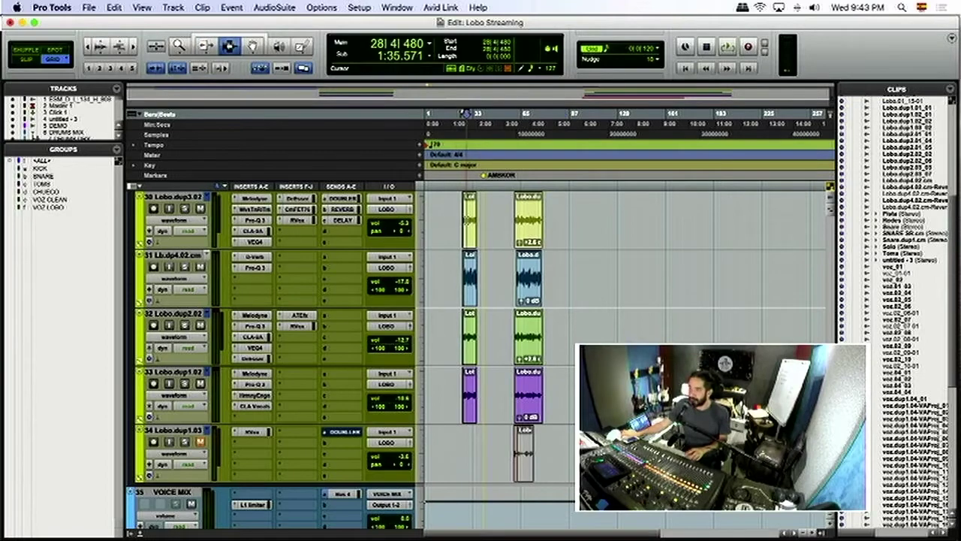
pyautogui.press('super+bracketright')
# - Solo the Lobo.dup1.02 and Lobo.dup2.02 tracks and play them back
pyautogui.click(185, 384)
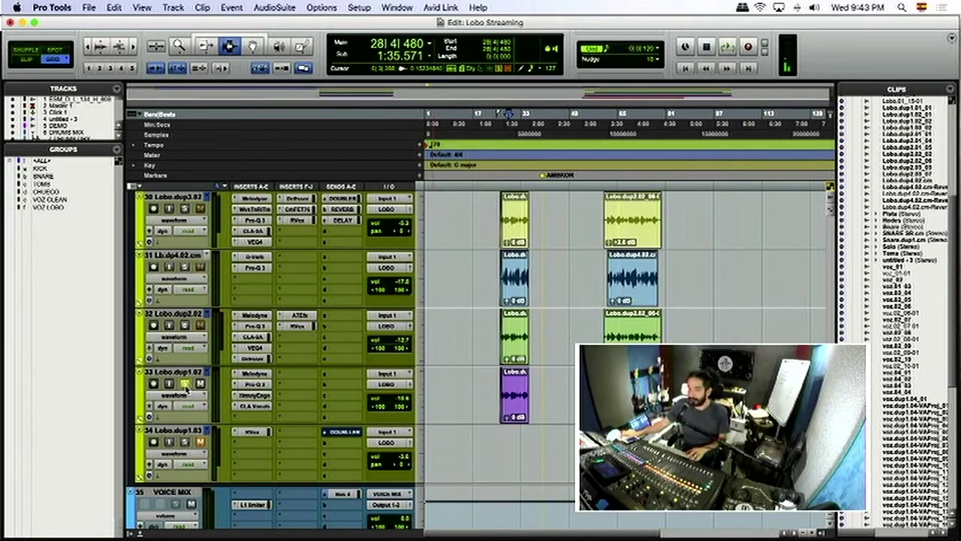
pyautogui.click(186, 325)
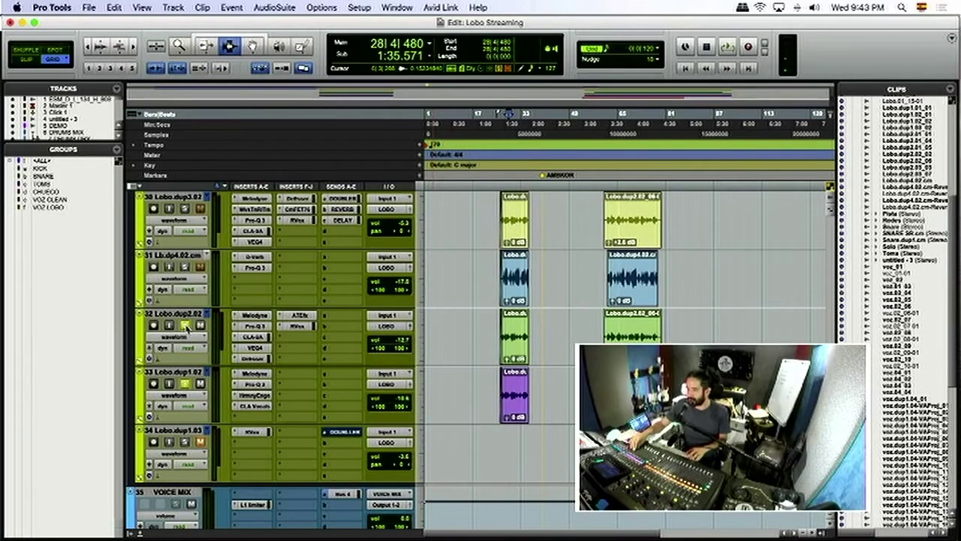
pyautogui.press('space')
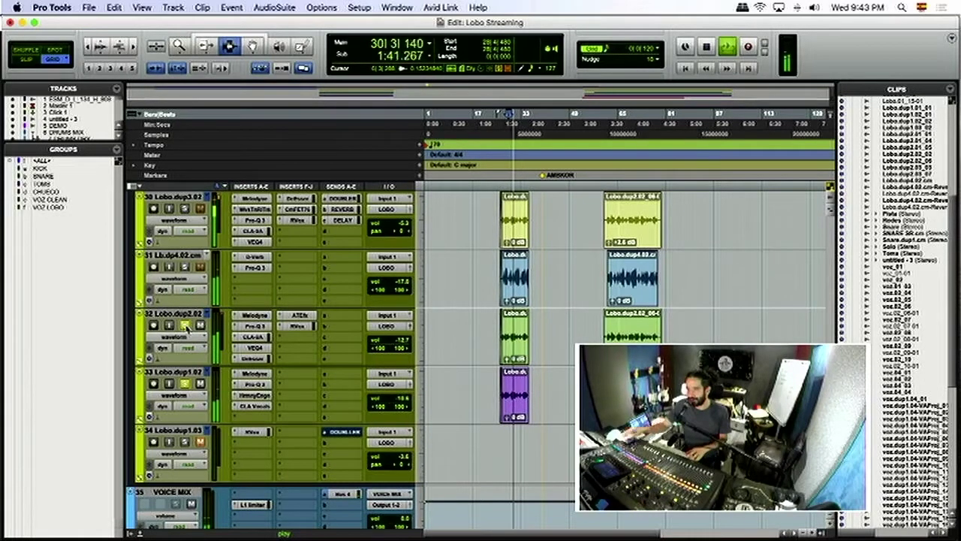
# - Add the Lobo.dup3.02 track to the soloed Lobo.dup1.02 and Lobo.dup2.02 tracks and play them back together
pyautogui.press('space')
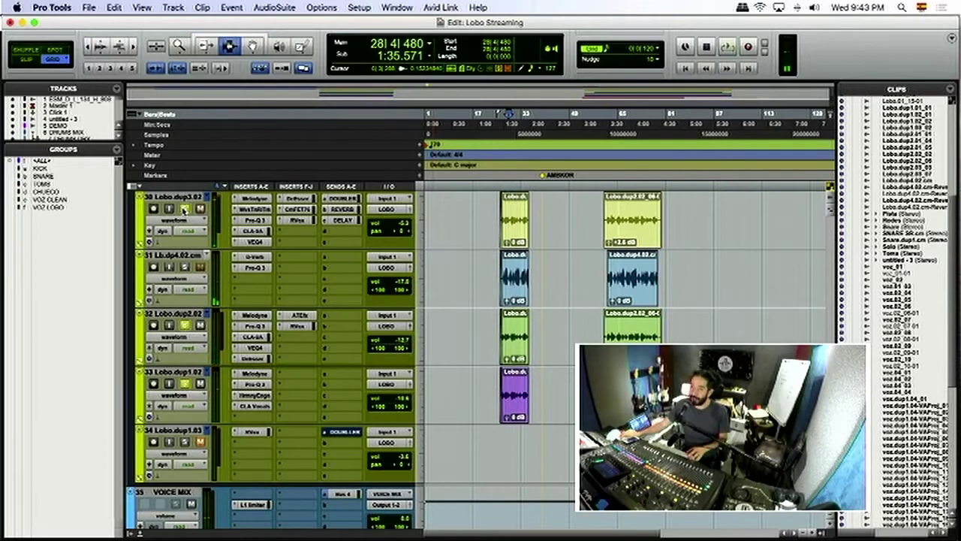
pyautogui.press('space')
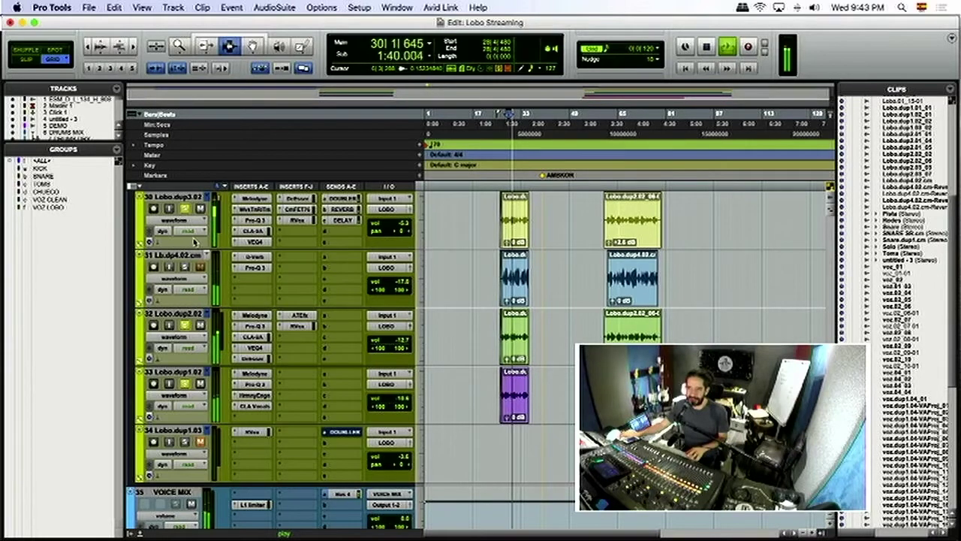
pyautogui.press('space')
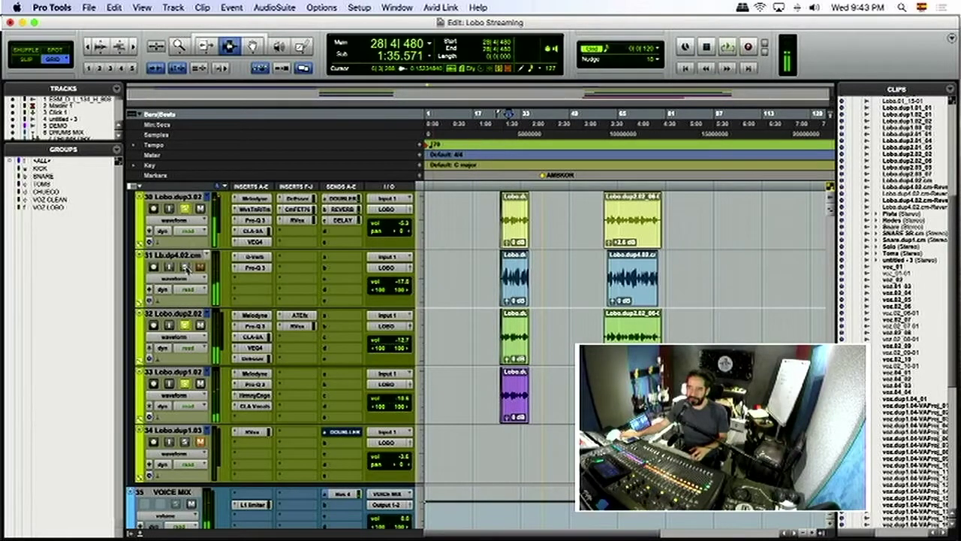
# - Solo only the Lb.dp4.02.cm track and play its reversed clip back from 27|3|720
pyautogui.hotkey('alt', 'Tab')
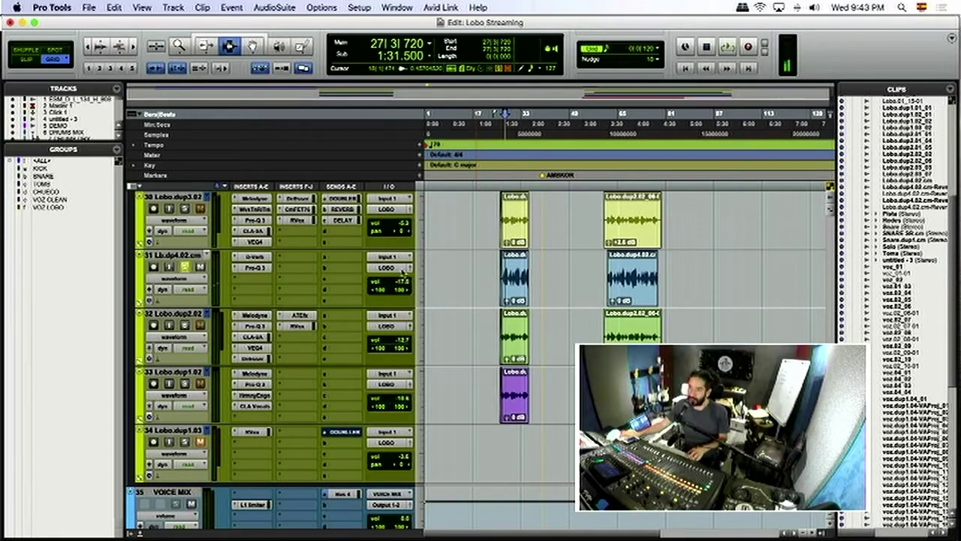
pyautogui.press('space')
pyautogui.press('super+bracketright')
pyautogui.press('super+bracketright')
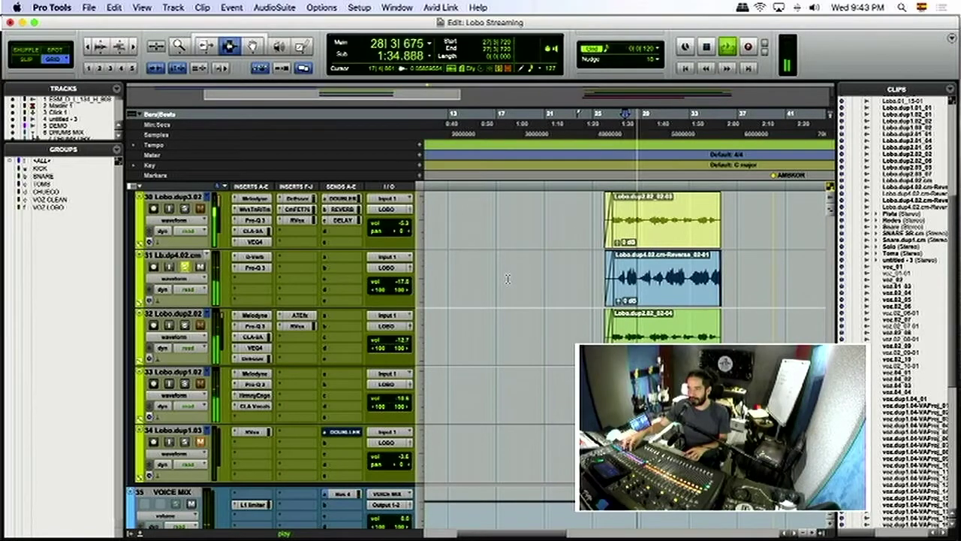
pyautogui.press('space')
pyautogui.press('super+bracketleft')
pyautogui.press('super+bracketleft')
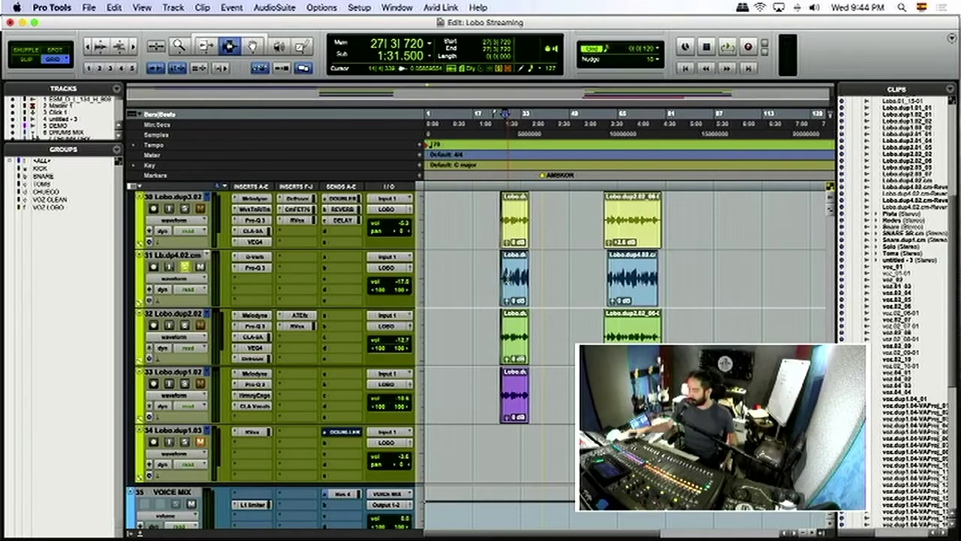
# - Collapse the LOBO folder track
pyautogui.scroll(10, 644, 237)
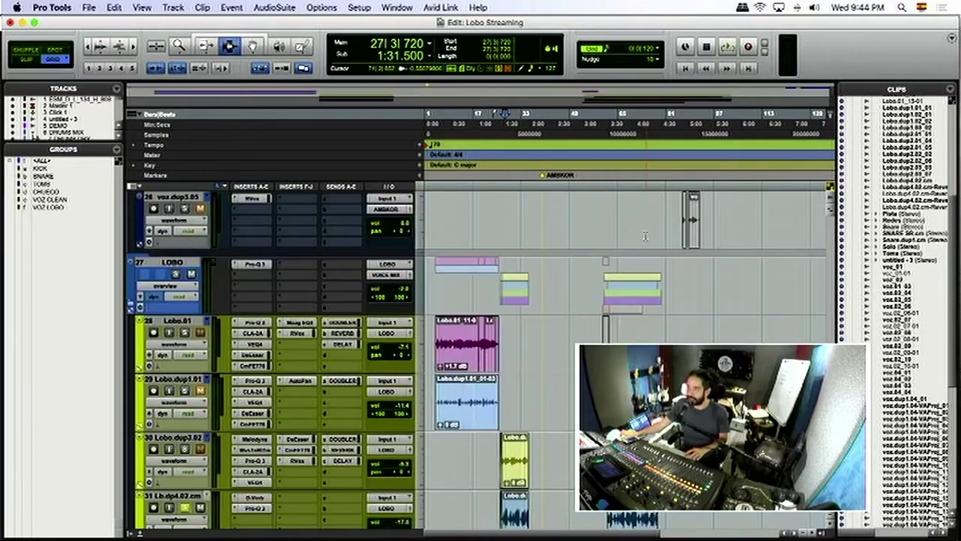
pyautogui.scroll(-3, 643, 237)
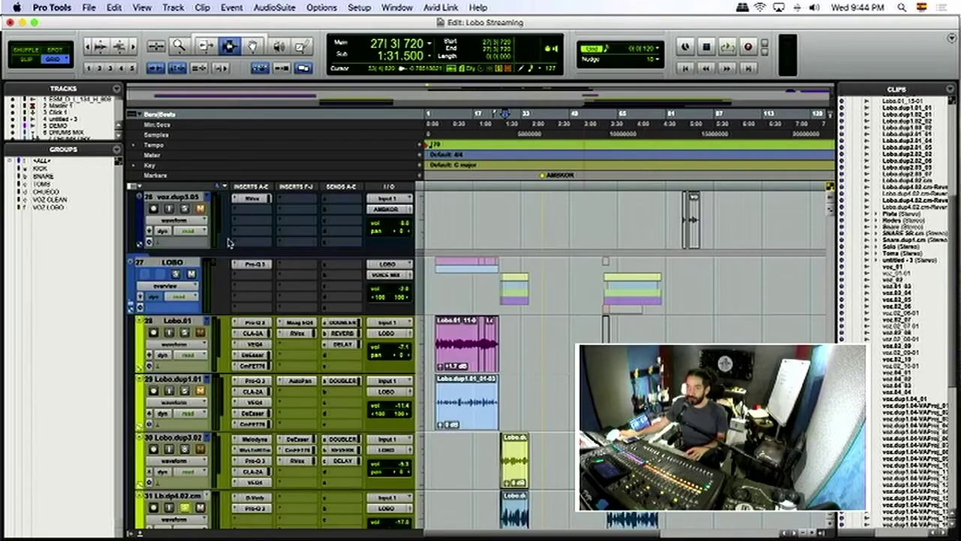
pyautogui.click(133, 308)
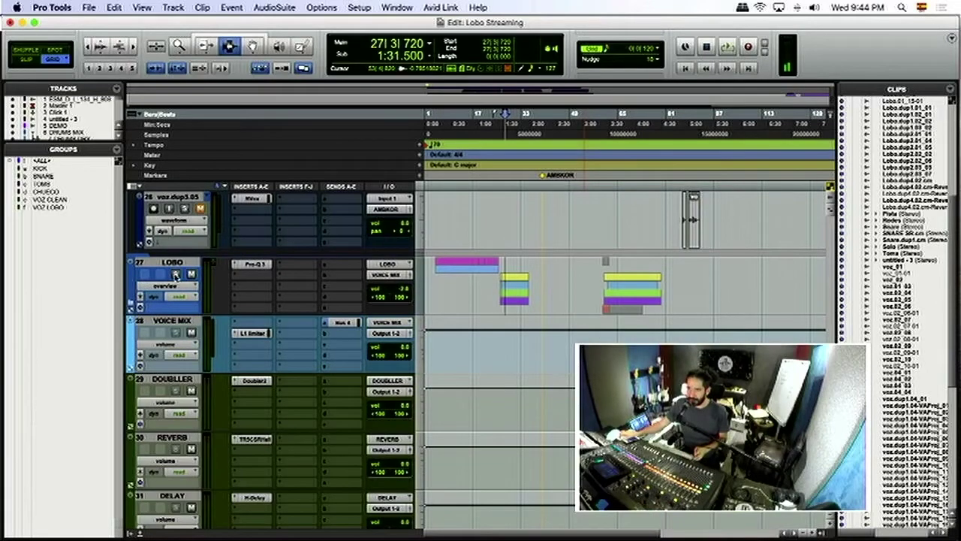
# - Place the edit cursor at 40|3|120 in the AMBKOR vocals and switch the voz.04 track view to waveform
pyautogui.scroll(3, 175, 280)
pyautogui.scroll(4, 175, 279)
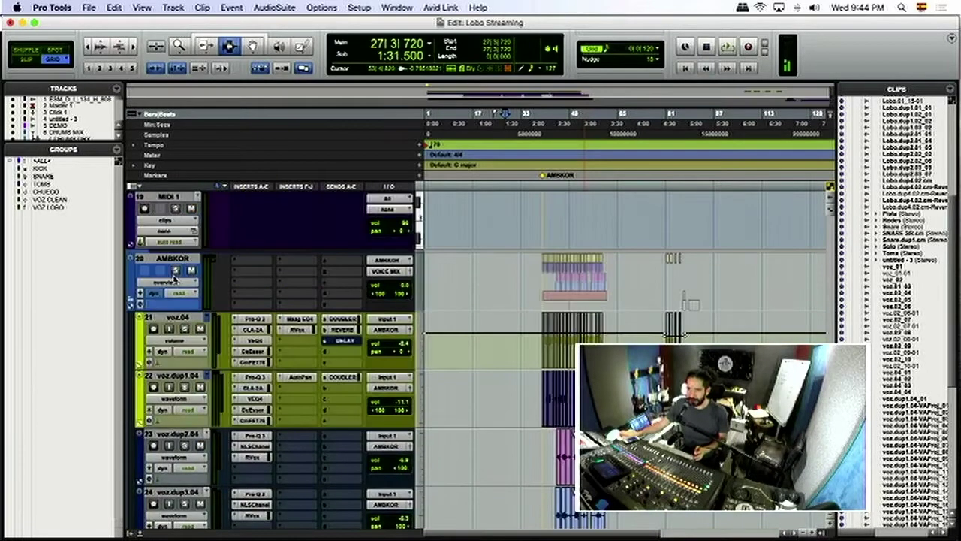
pyautogui.click(562, 391)
pyautogui.press('t')
pyautogui.press('t')
pyautogui.press('t')
pyautogui.press('t')
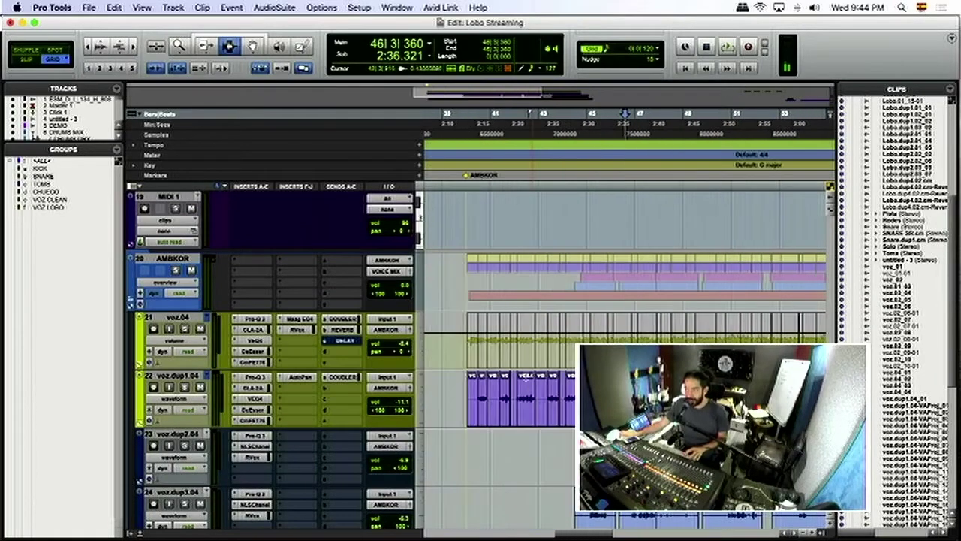
pyautogui.press('t')
pyautogui.press('Left')
pyautogui.click(549, 331)
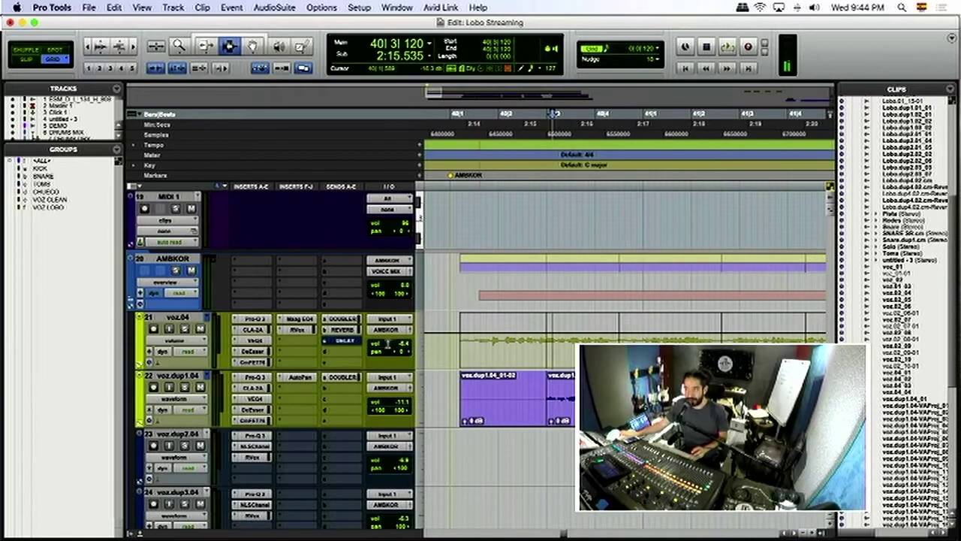
pyautogui.click(174, 340)
pyautogui.click(169, 327)
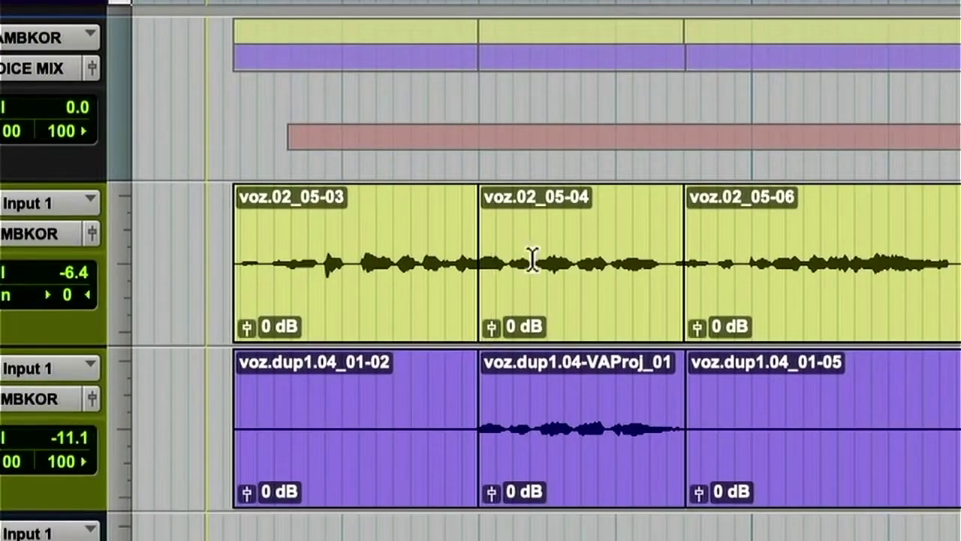
# - Mark the voz.dup1.04-VAProj_01 clip and examine the AutoPan insert settings on the voz.dup1.04 track
pyautogui.moveTo(478, 425); pyautogui.dragTo(682, 421)
pyautogui.click(667, 422)
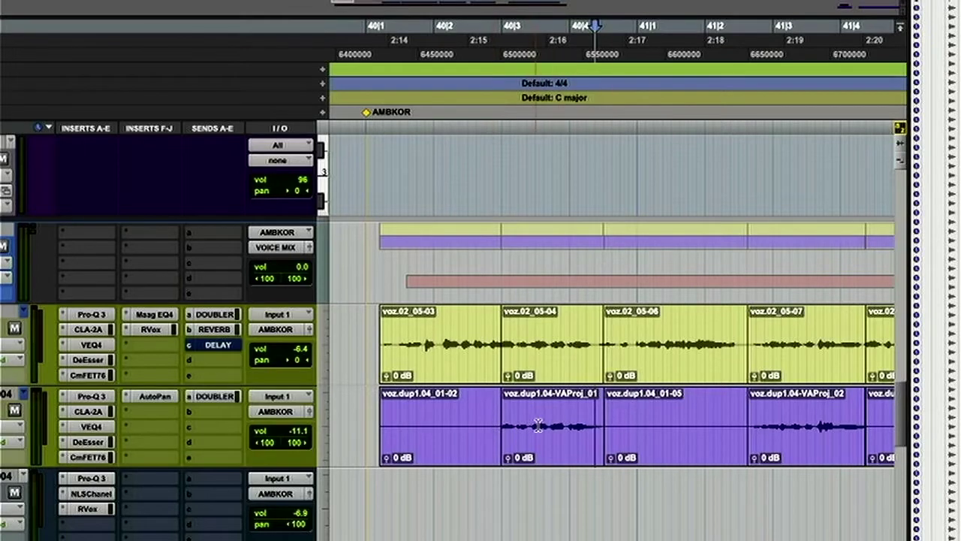
pyautogui.click(157, 397)
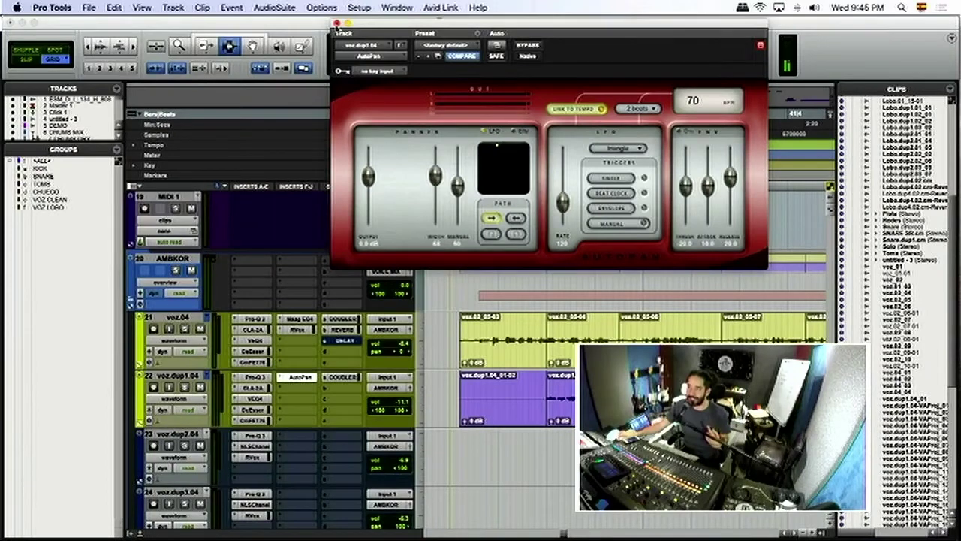
pyautogui.click(337, 24)
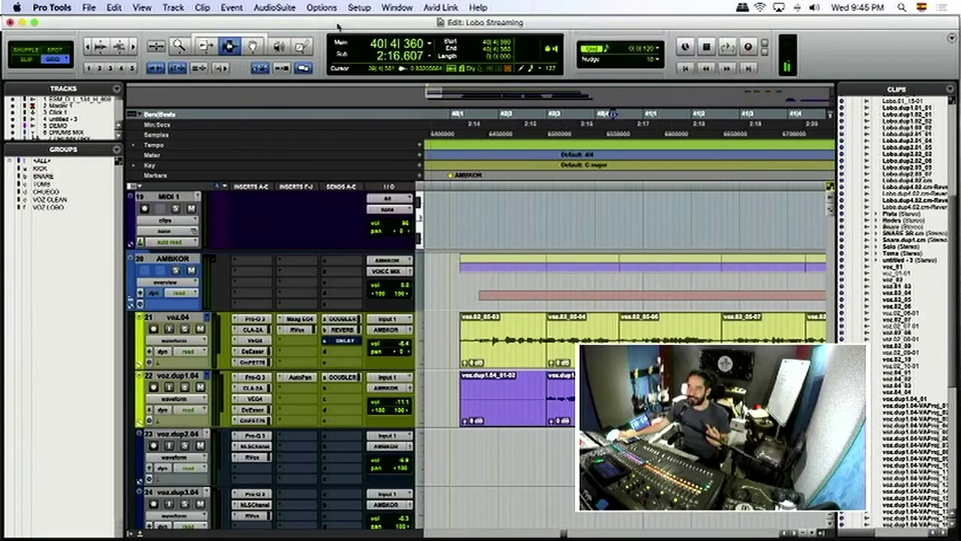
# - Solo the voz.dup1.04 and voz.04 tracks and play them back from 40|3|000
pyautogui.click(541, 384)
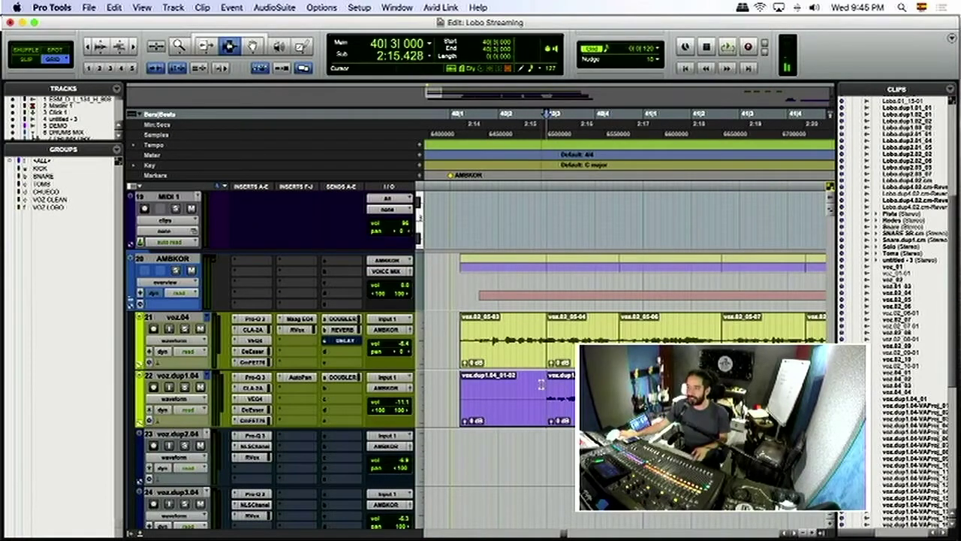
pyautogui.click(184, 386)
pyautogui.press('space')
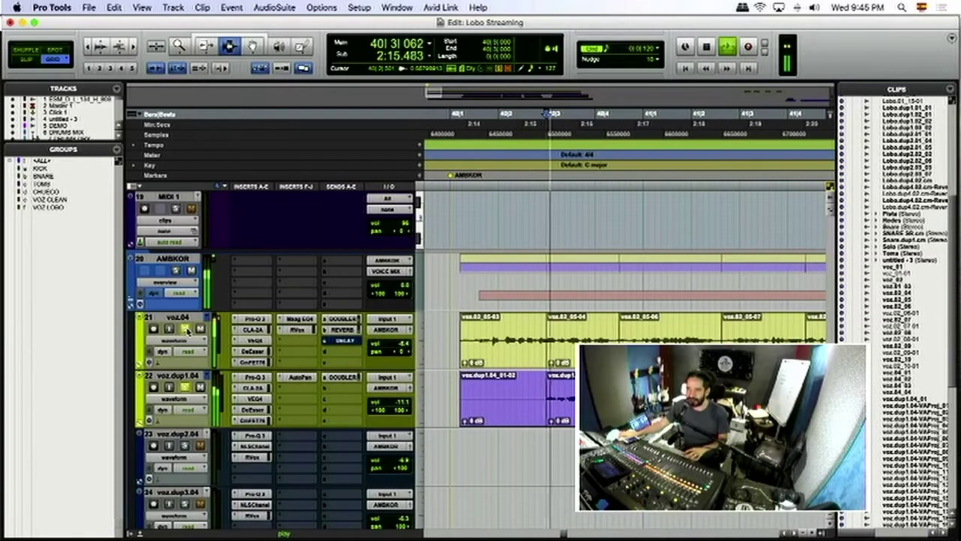
pyautogui.press('space')
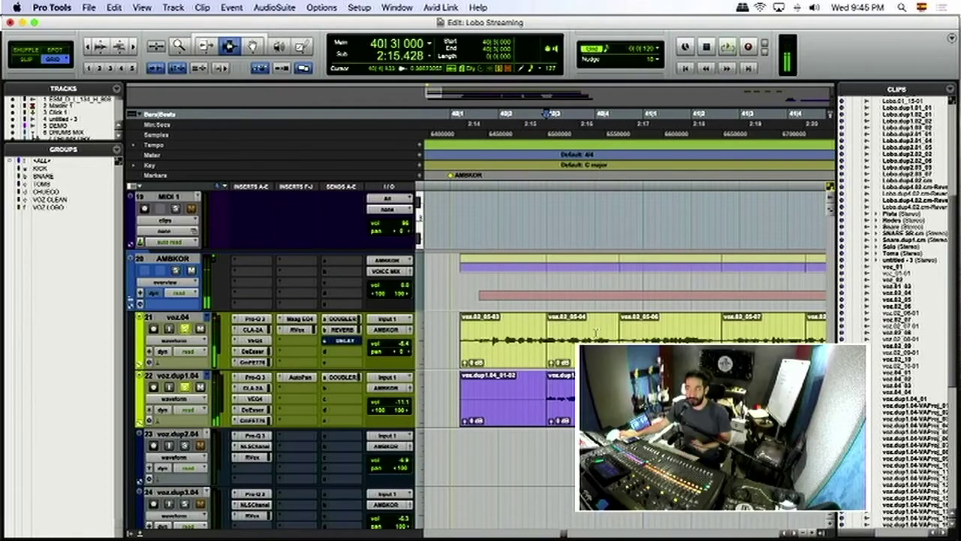
# - Move the playback position to 40|1|240 at the start of the voz.04 clips and play the soloed vocals
pyautogui.click(504, 336)
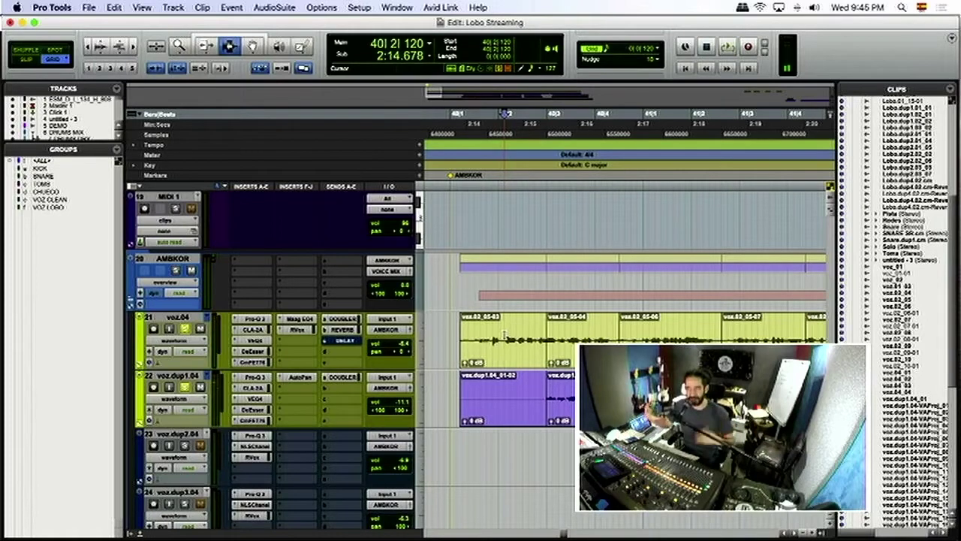
pyautogui.click(462, 333)
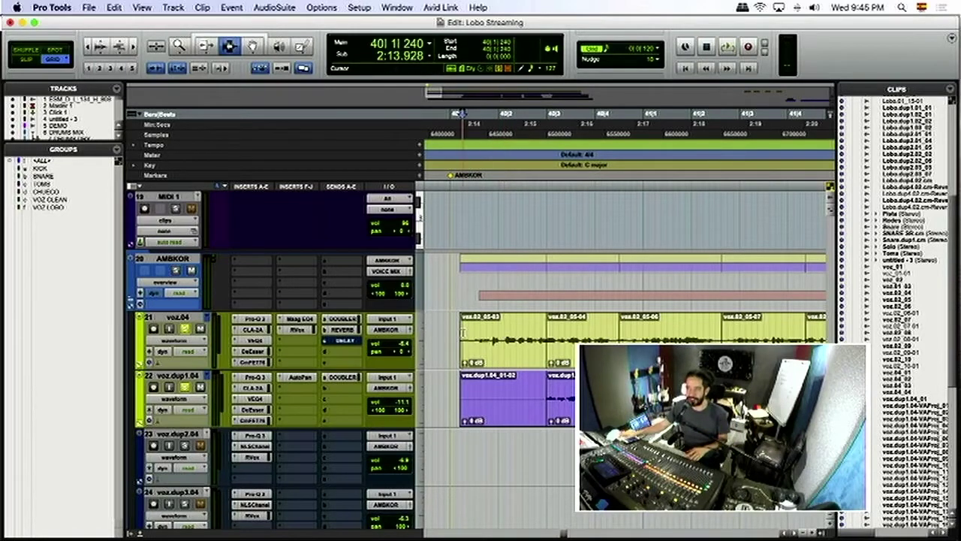
pyautogui.press('space')
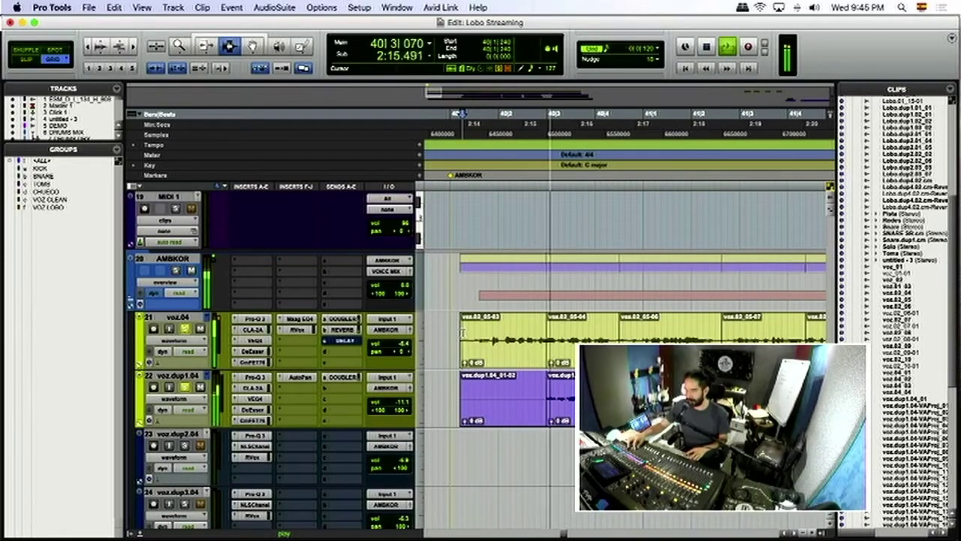
pyautogui.press('r')
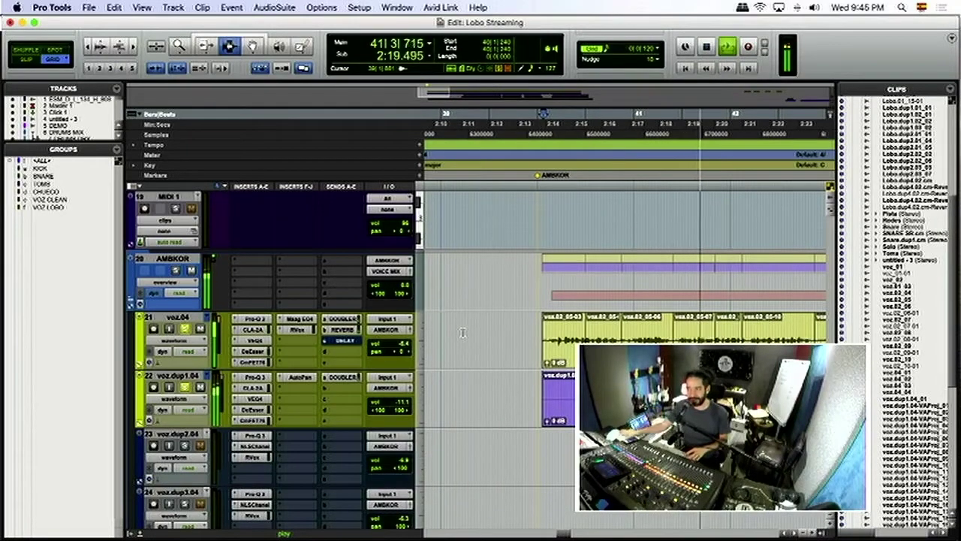
# - Clear the solos on voz.04 and voz.dup1.04 and play the passage from 40|1|240 with all tracks
pyautogui.press('space')
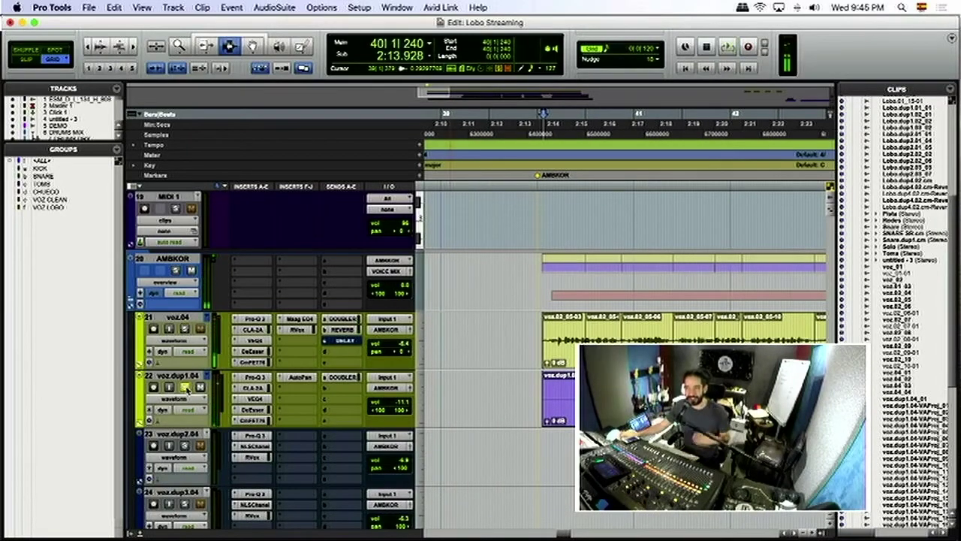
pyautogui.press('space')
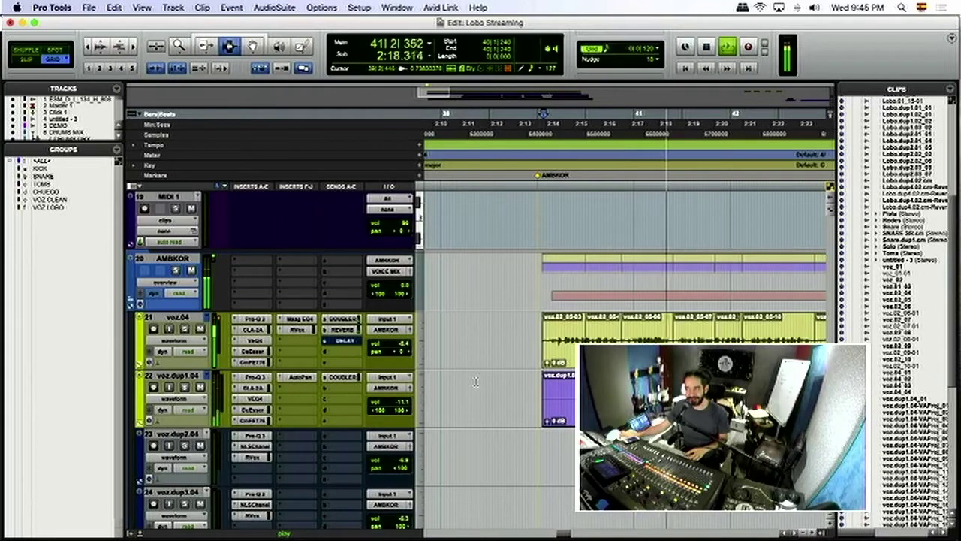
pyautogui.press('space')
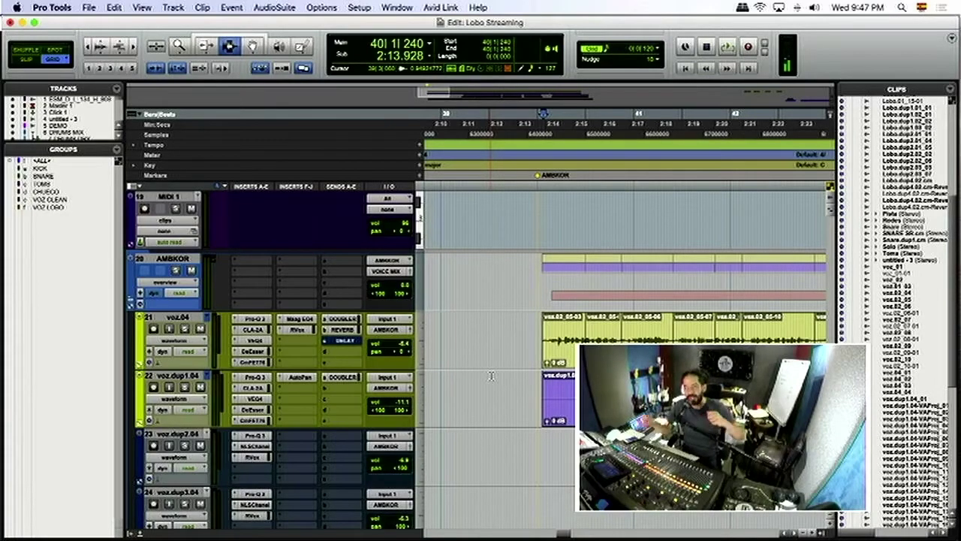
# - Duplicate the voz.04 track with its playlists, automation, inserts, sends and group assignments, inserted after the selected track
pyautogui.click(182, 320)
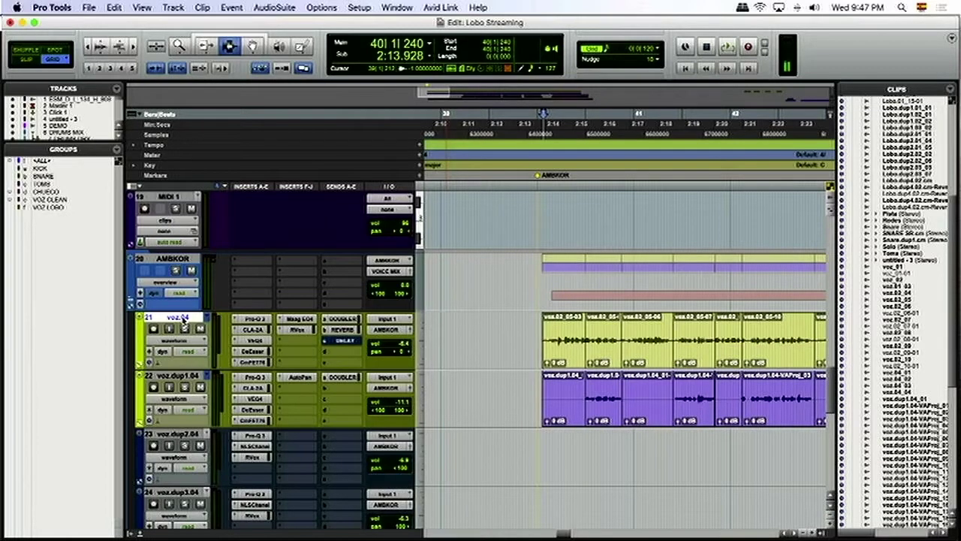
pyautogui.hotkey('alt', 'shift', 'd')
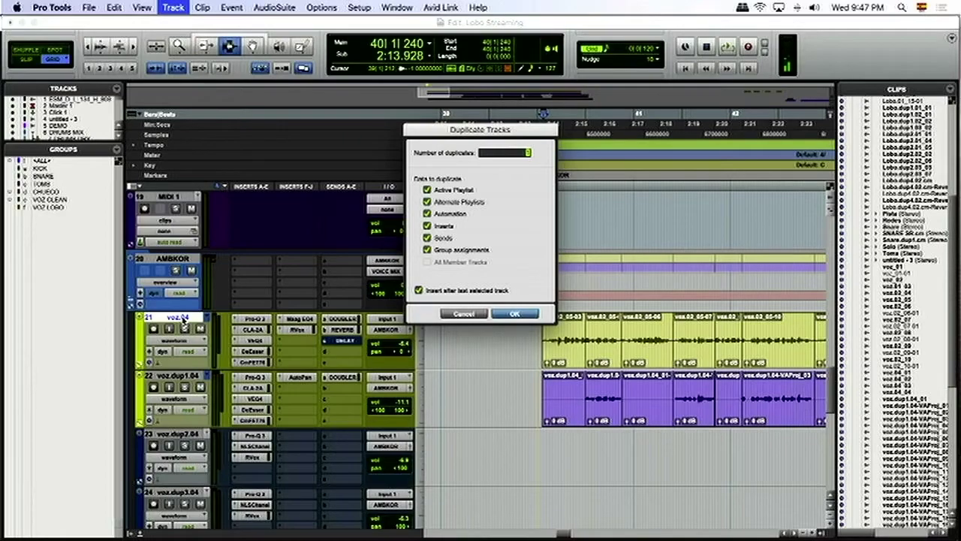
pyautogui.press('Return')
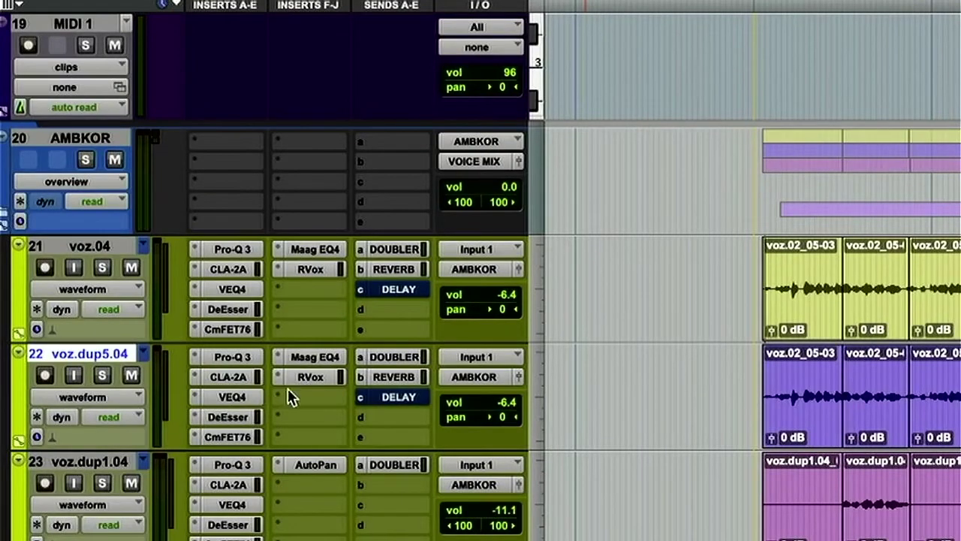
# - Insert the mono Softube Saturation Knob plug-in in the free slot below RVox on the voz.dup5.04 track
pyautogui.click(291, 398)
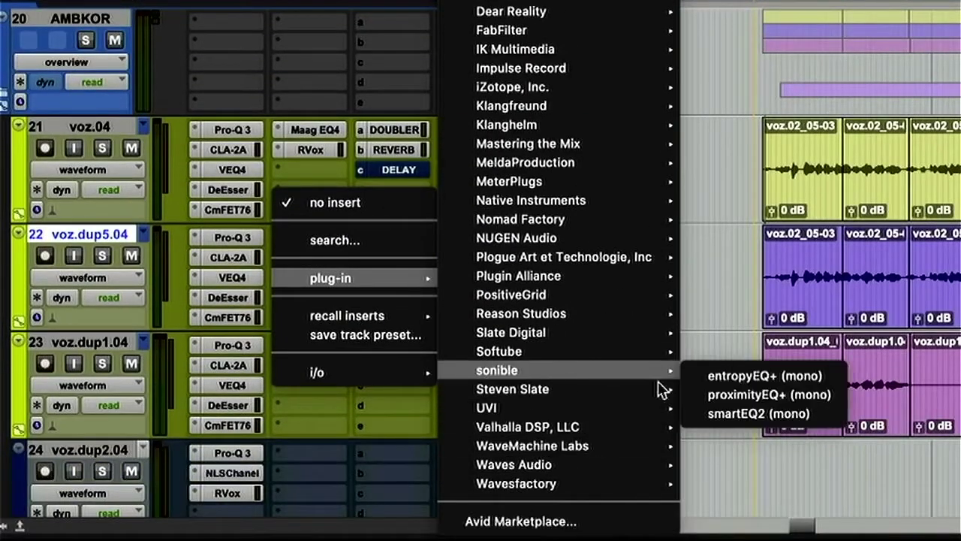
pyautogui.moveTo(635, 360)
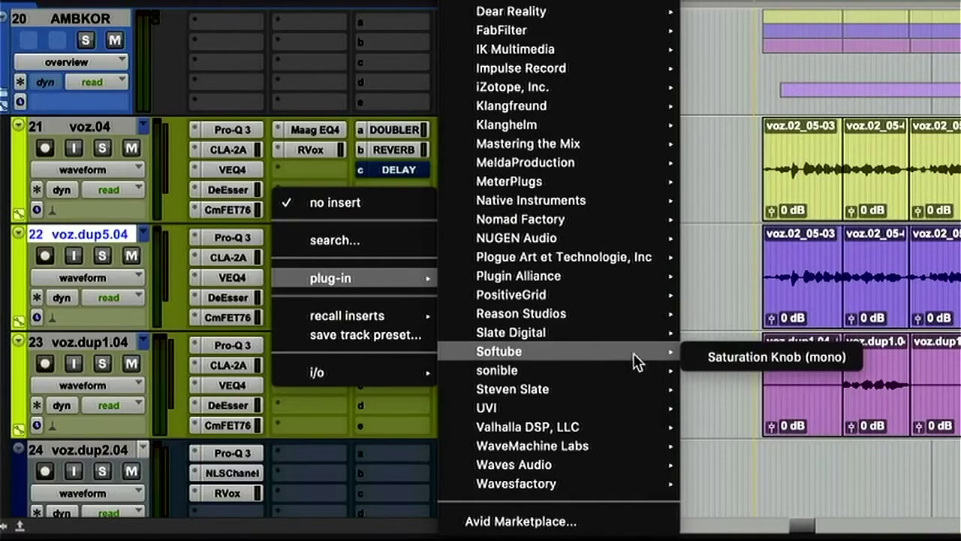
pyautogui.click(744, 360)
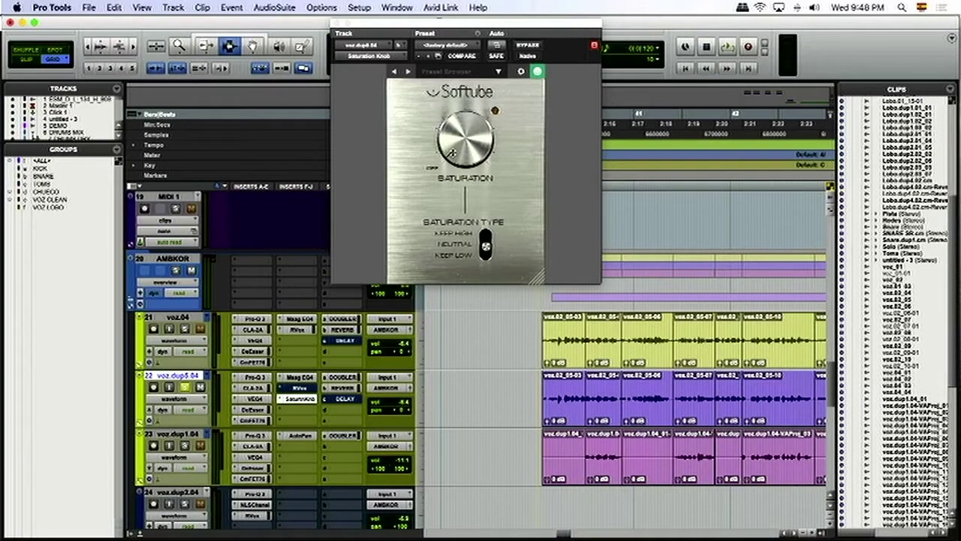
# - Play back the soloed voz.dup5.04 track and adjust the Softube saturation amount, keeping the Neutral saturation type
pyautogui.press('space')
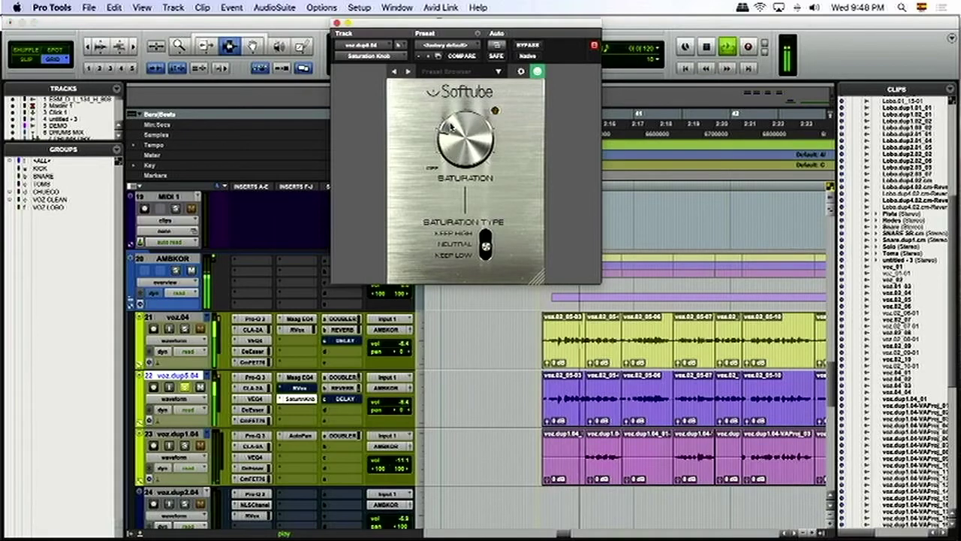
pyautogui.moveTo(448, 128); pyautogui.dragTo(447, 132)
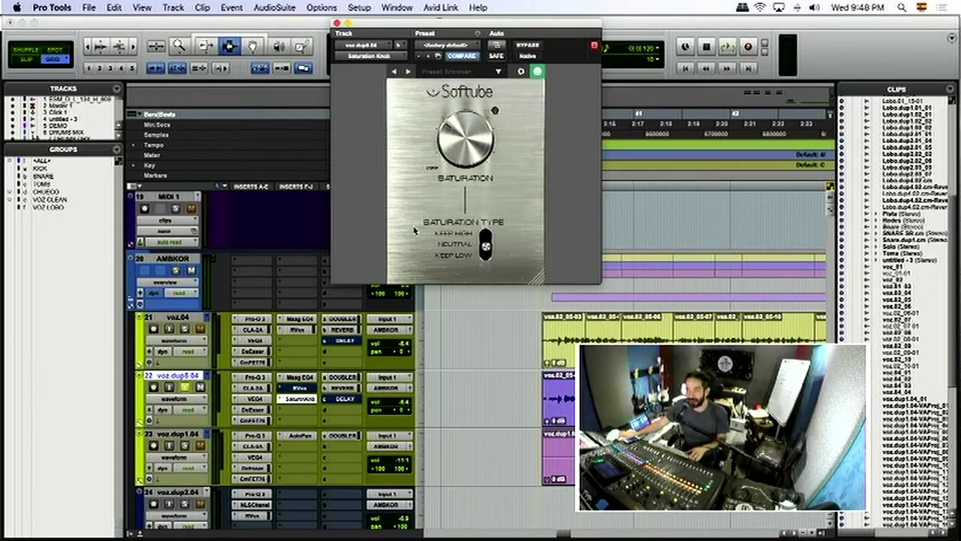
pyautogui.press('space')
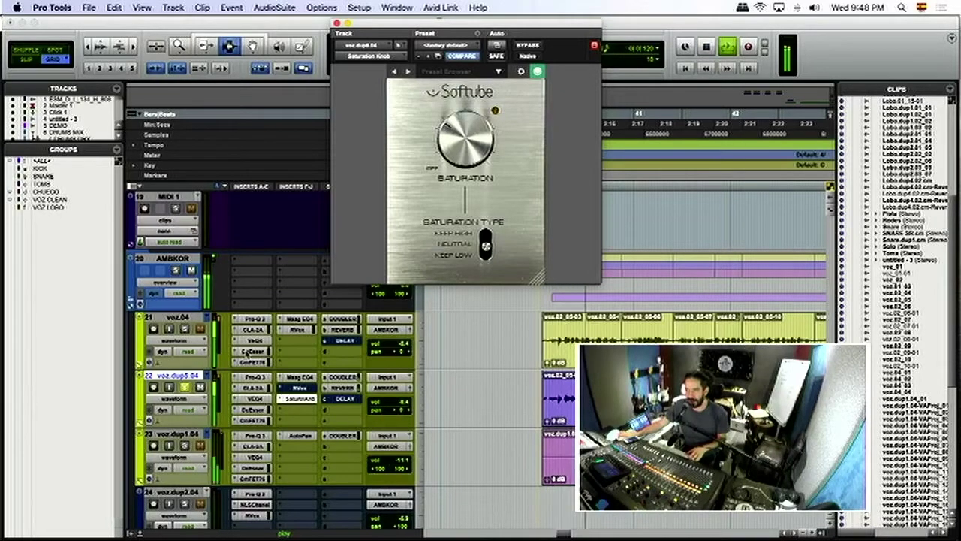
# - Solo voz.04 with voz.dup5.04, pull the duplicate's fader down, and raise it during playback to blend in the saturated layer
pyautogui.press('space')
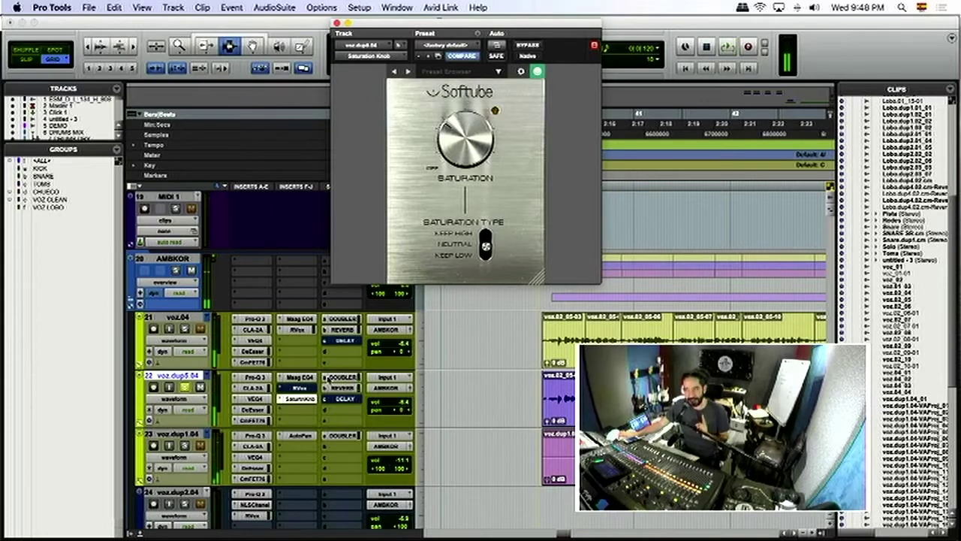
pyautogui.click(355, 389)
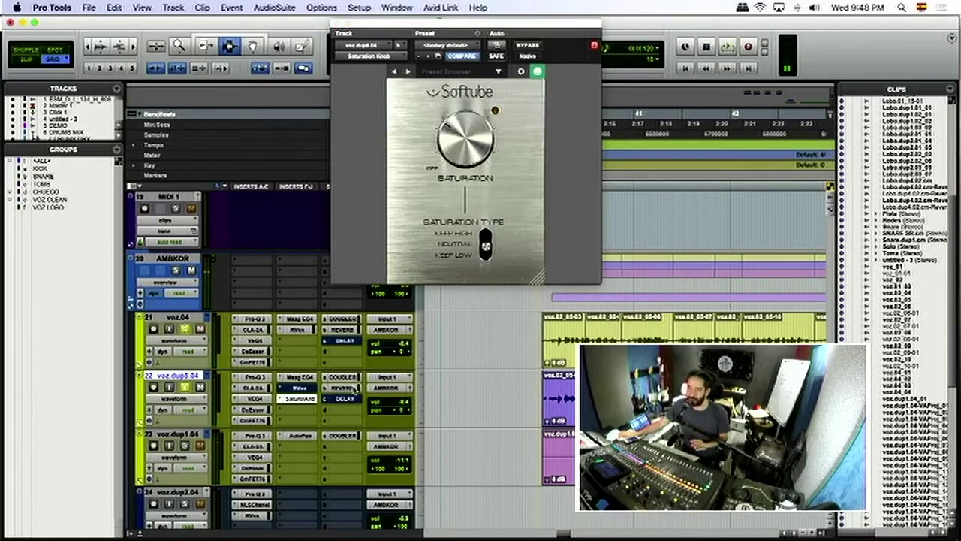
pyautogui.moveTo(405, 402)
pyautogui.mouseDown()
pyautogui.moveTo(406, 439)
pyautogui.moveTo(409, 391)
pyautogui.mouseUp()
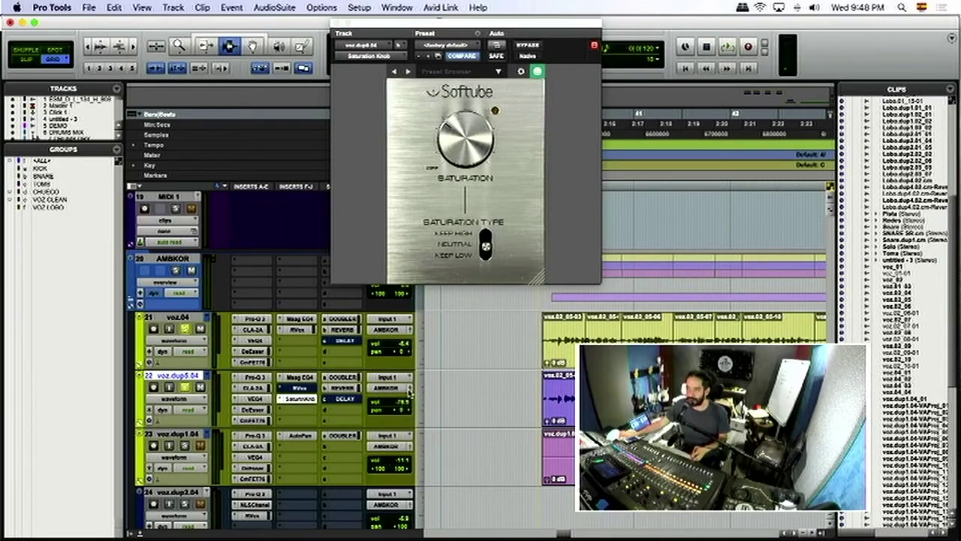
pyautogui.click(409, 389)
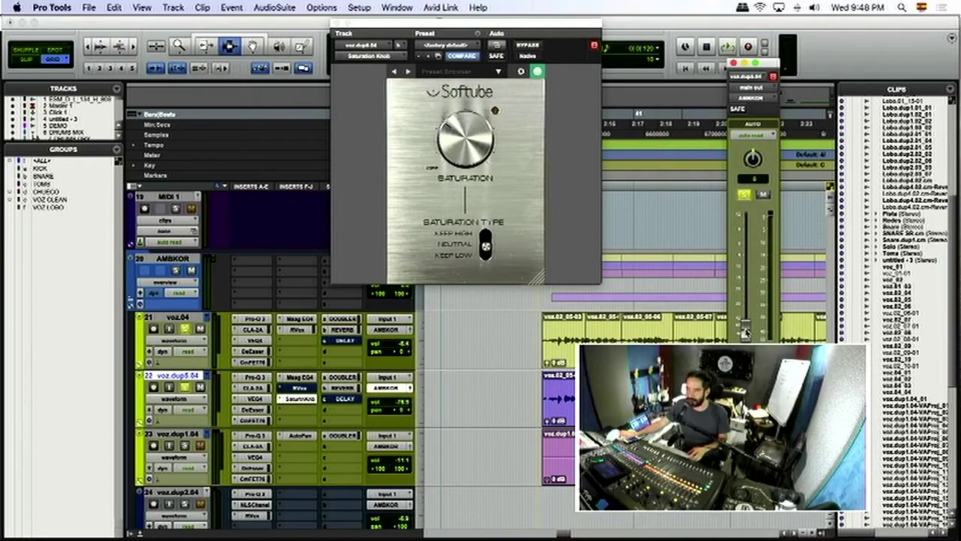
pyautogui.press('space')
pyautogui.moveTo(746, 331); pyautogui.dragTo(748, 278)
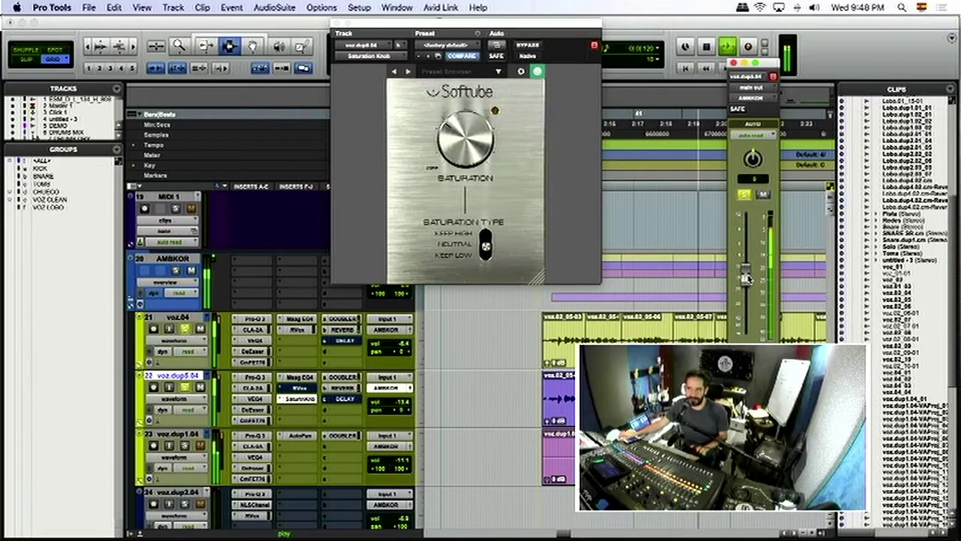
pyautogui.press('space')
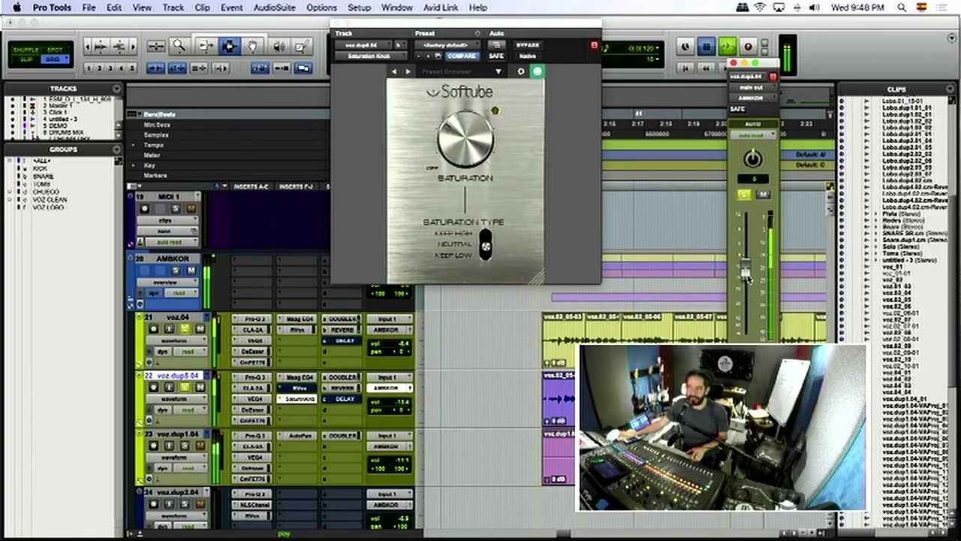
pyautogui.press('space')
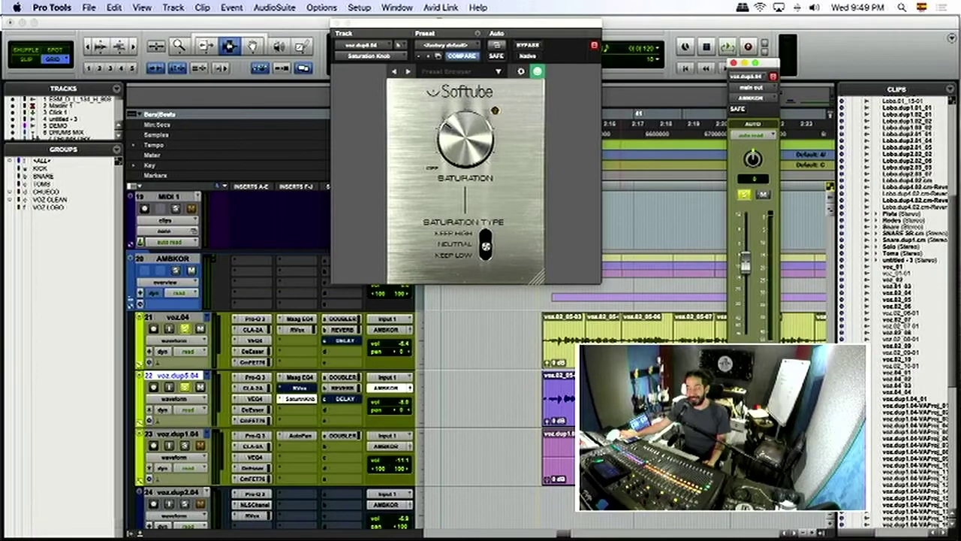
# - Clear the solo on voz.dup5.04 and delete the track together with its alternate playlists
pyautogui.click(188, 387)
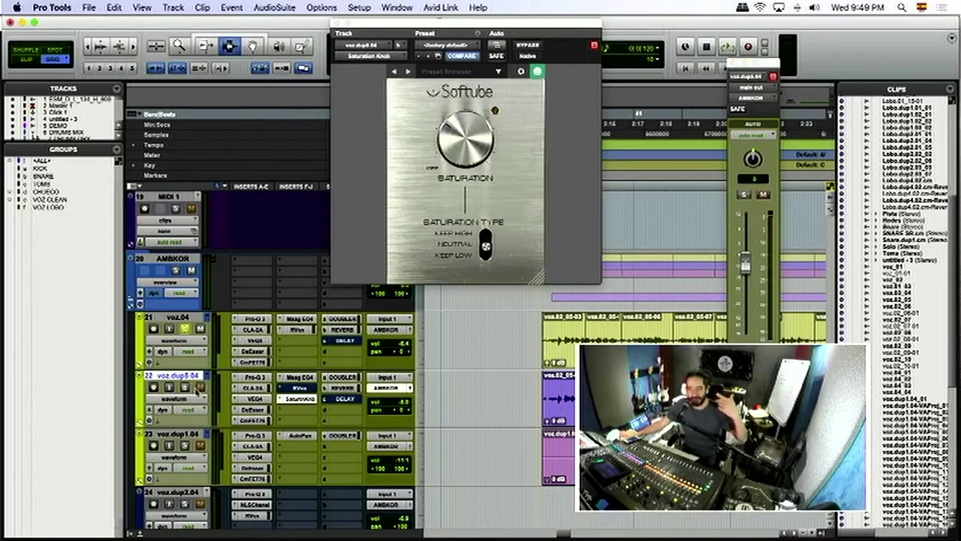
pyautogui.rightClick(180, 376)
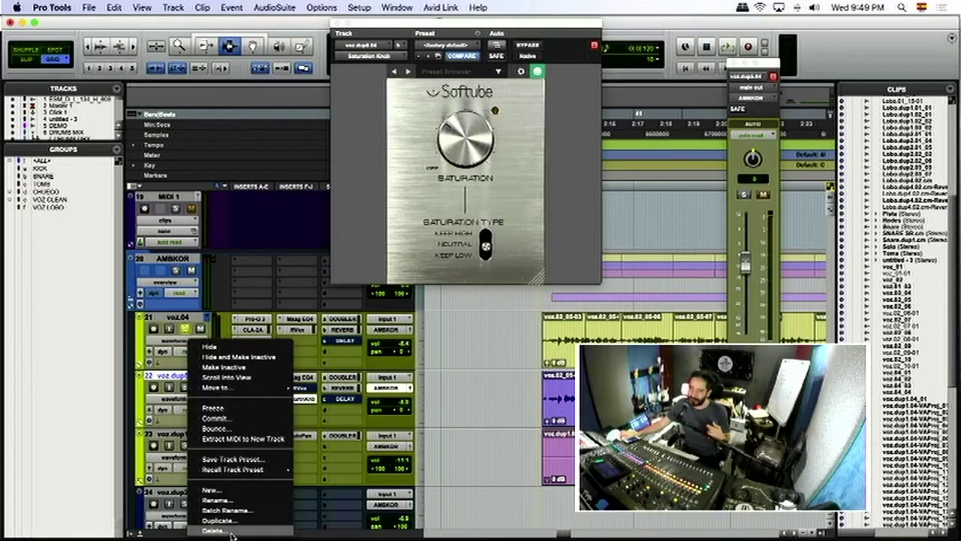
pyautogui.click(229, 530)
pyautogui.click(576, 241)
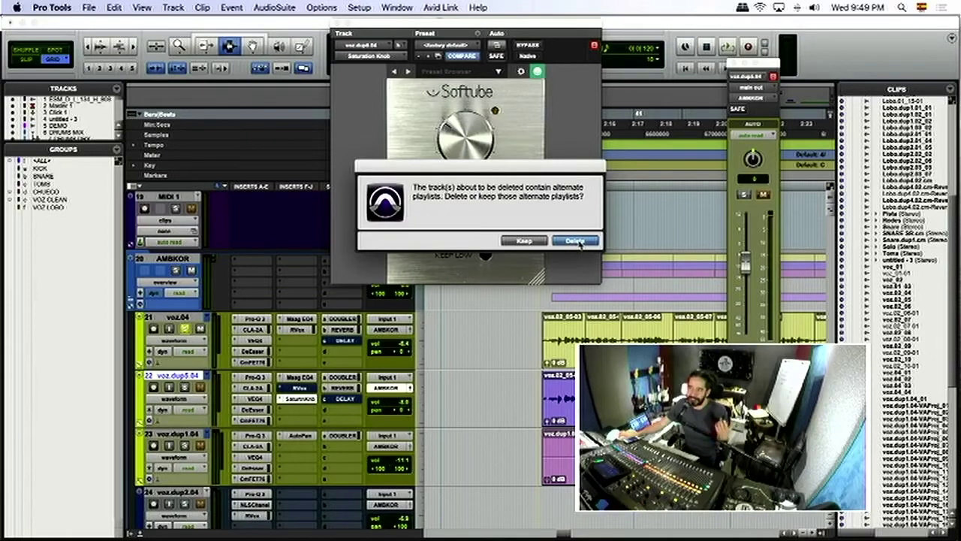
pyautogui.click(575, 241)
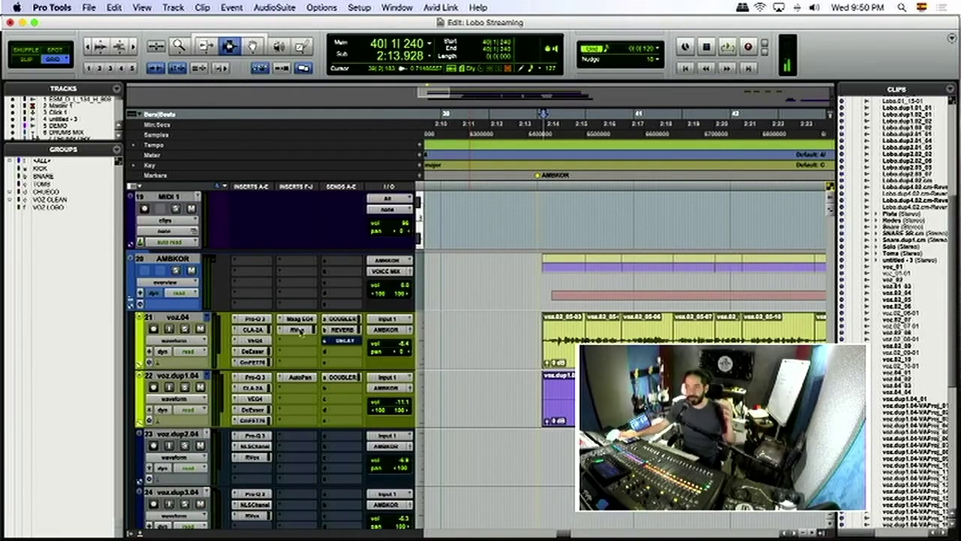
# - Examine the voz.04 DeEsser's threshold, frequency and BandPass and HighPass side-chain options, leaving HighPass selected, and close the plug-in
pyautogui.click(255, 352)
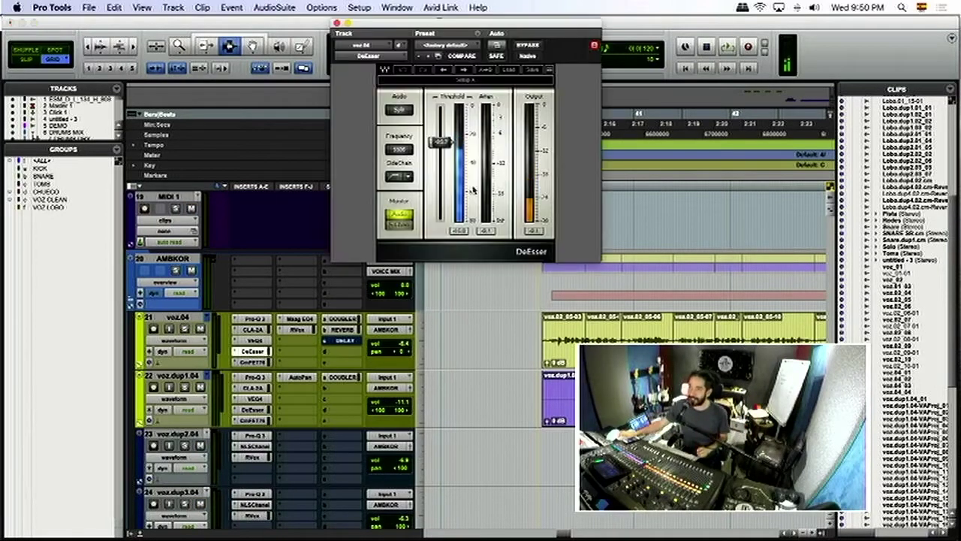
pyautogui.moveTo(491, 25); pyautogui.dragTo(510, 172)
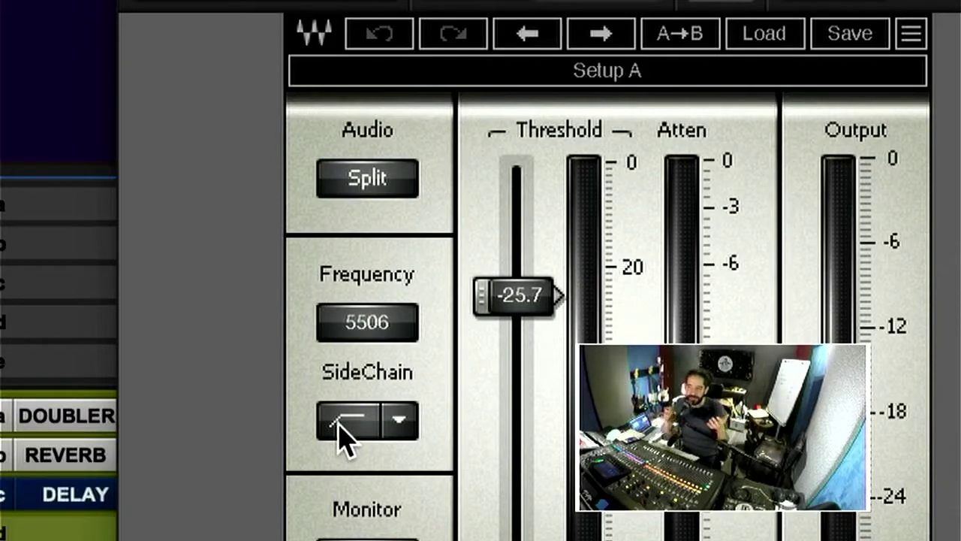
pyautogui.click(398, 430)
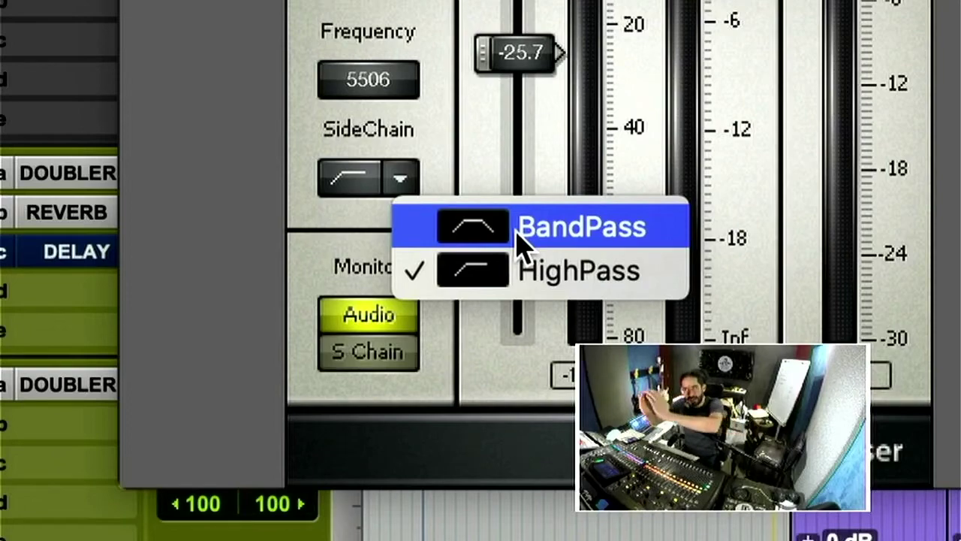
pyautogui.click(450, 154)
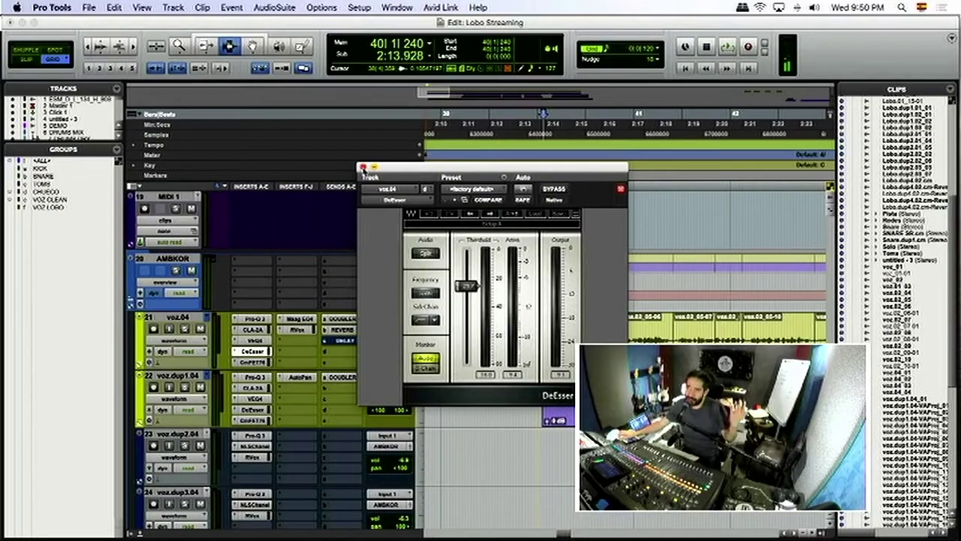
pyautogui.click(364, 168)
# - Add a Bell band at about 2369 Hz in voz.04's Pro-Q 3 and give it a negative dynamic range
pyautogui.click(254, 319)
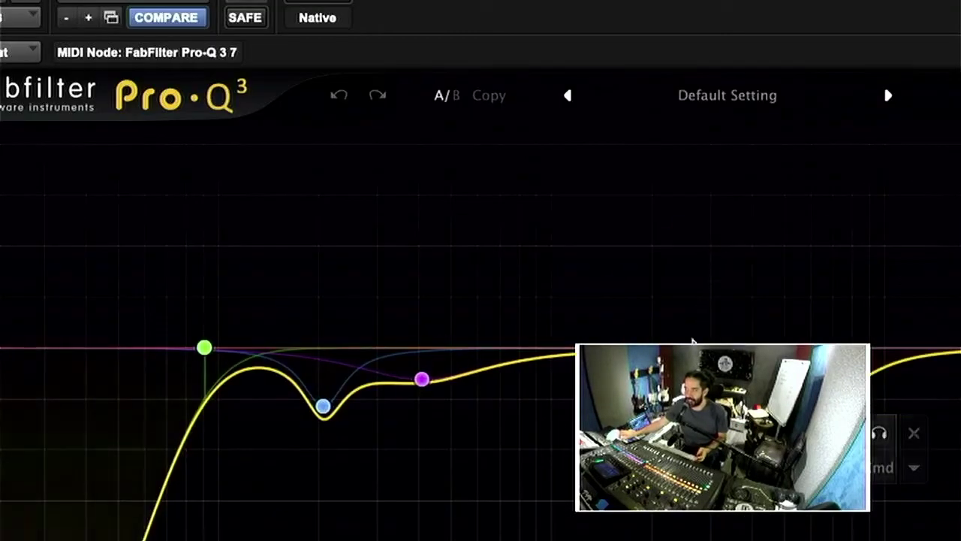
pyautogui.moveTo(693, 346)
pyautogui.mouseDown()
pyautogui.moveTo(703, 270)
pyautogui.moveTo(676, 343)
pyautogui.mouseUp()
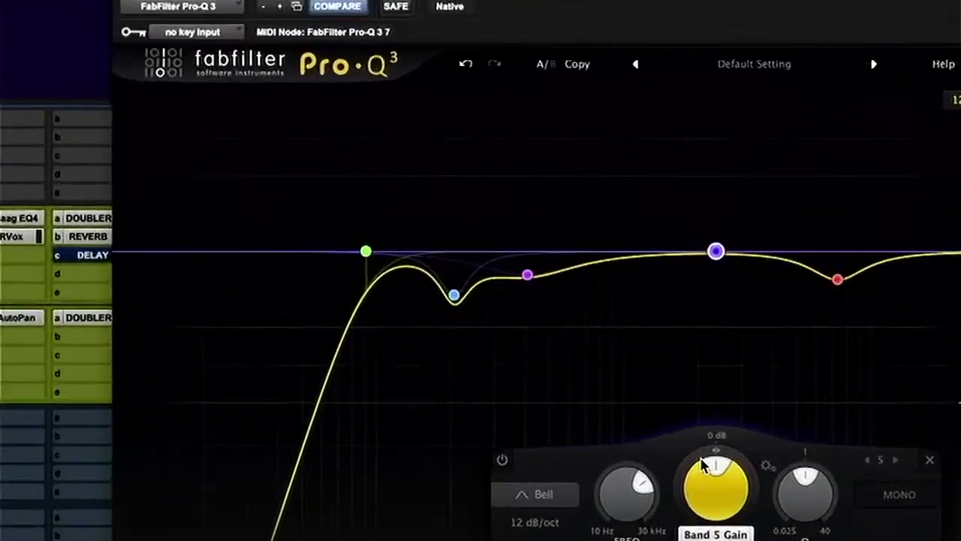
pyautogui.moveTo(706, 481); pyautogui.dragTo(706, 511)
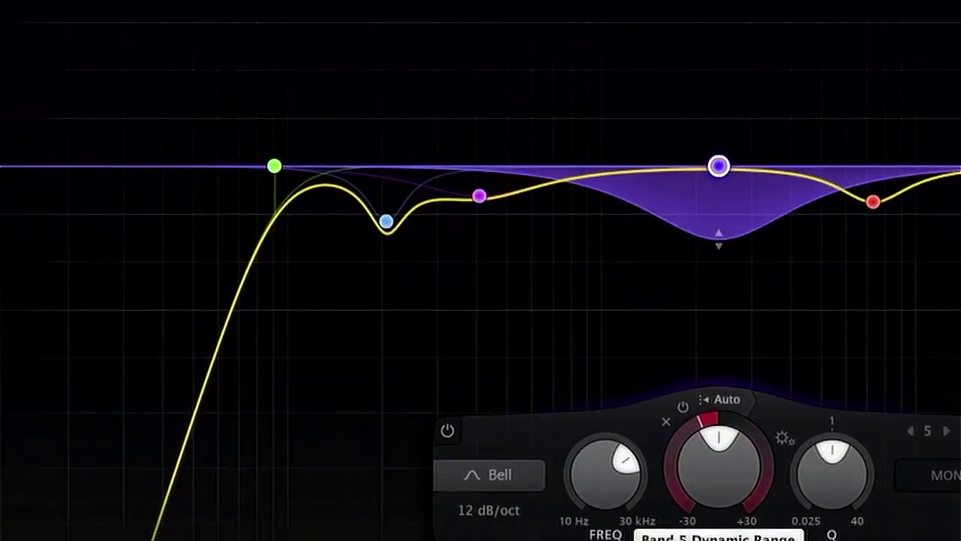
pyautogui.moveTo(718, 197)
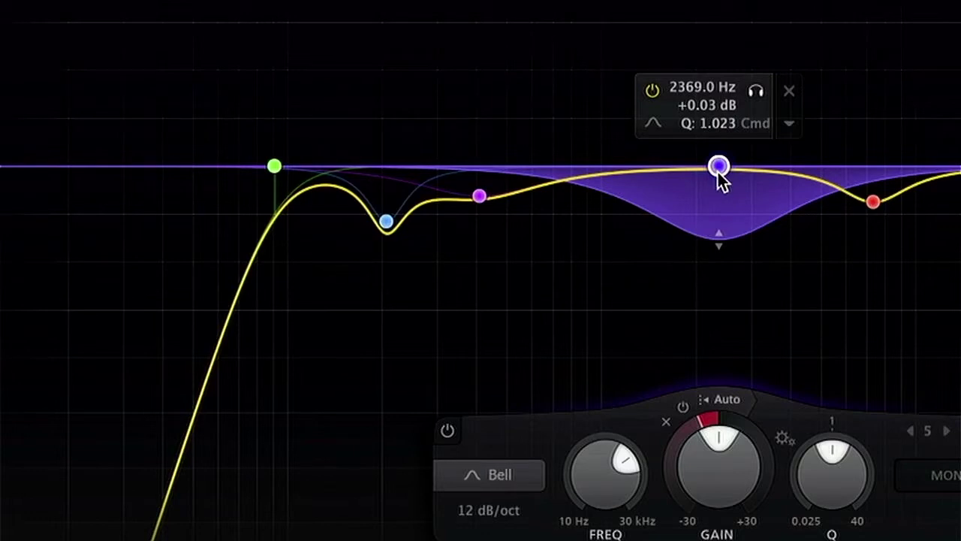
# - Reset the dynamic range of the 2369 Hz band, delete the band and close Pro-Q 3
pyautogui.doubleClick(703, 417)
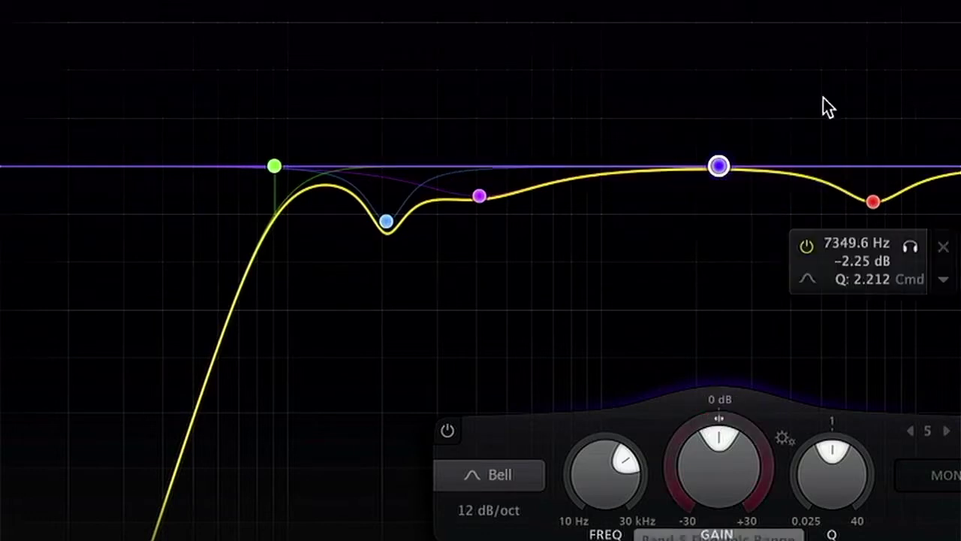
pyautogui.click(789, 91)
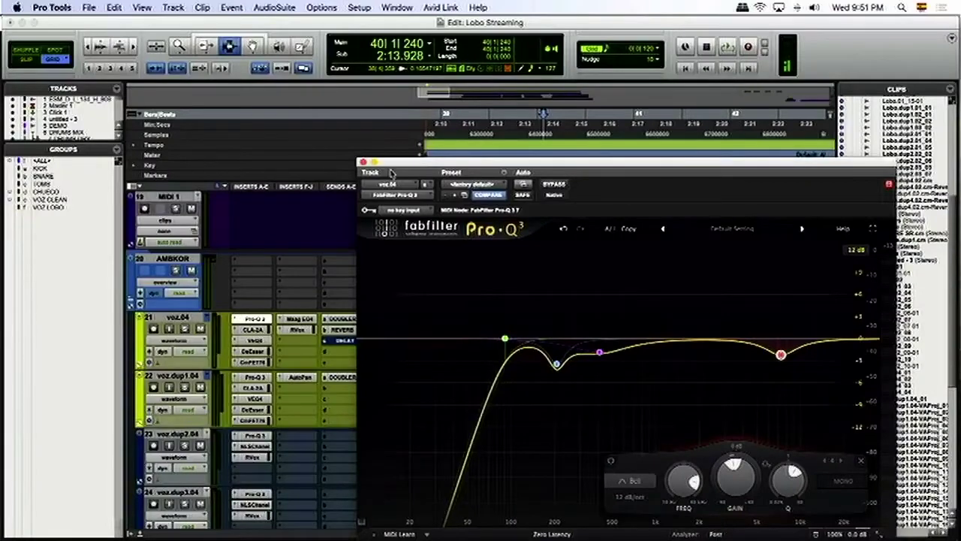
pyautogui.click(363, 162)
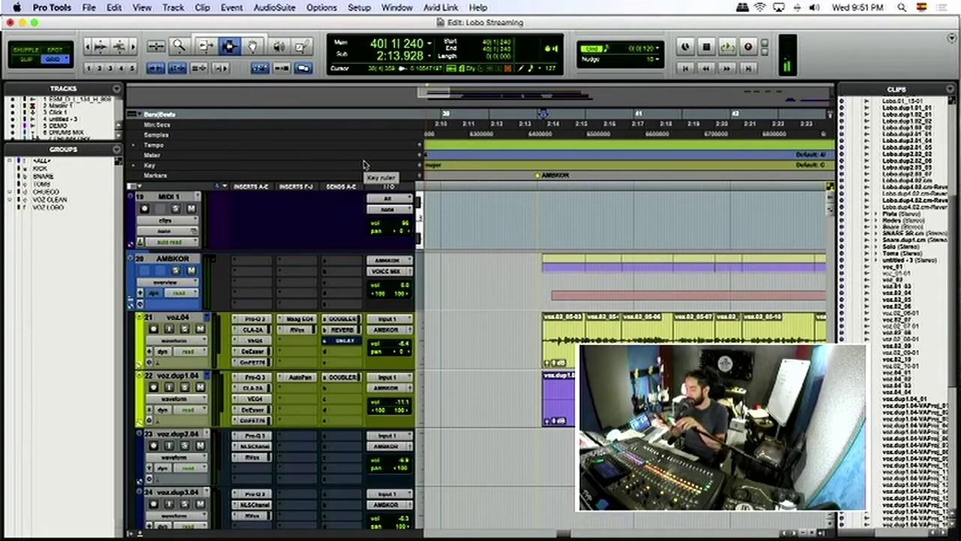
# - Switch to Chrome and look through the Cicuta Records page of online professional audio courses
pyautogui.press('super+Tab')
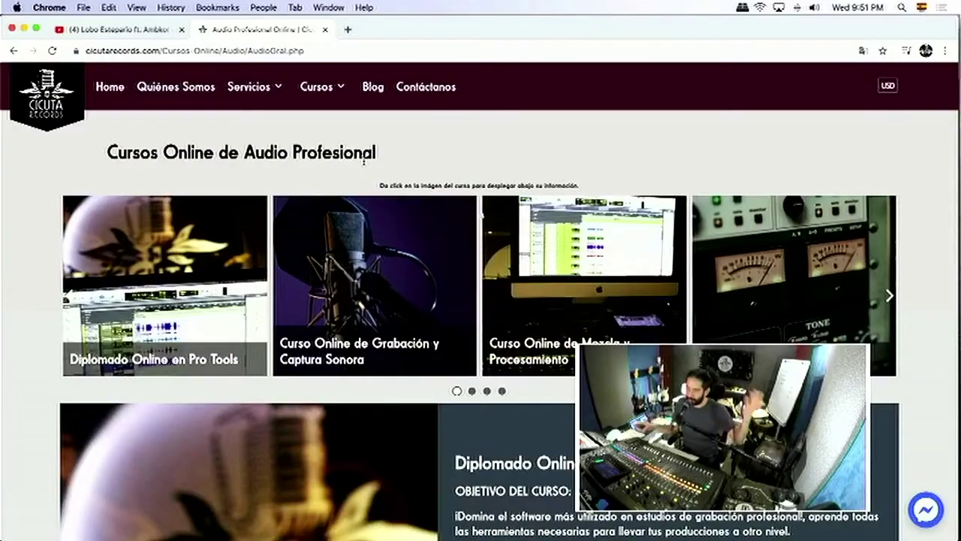
pyautogui.scroll(-15, 462, 302)
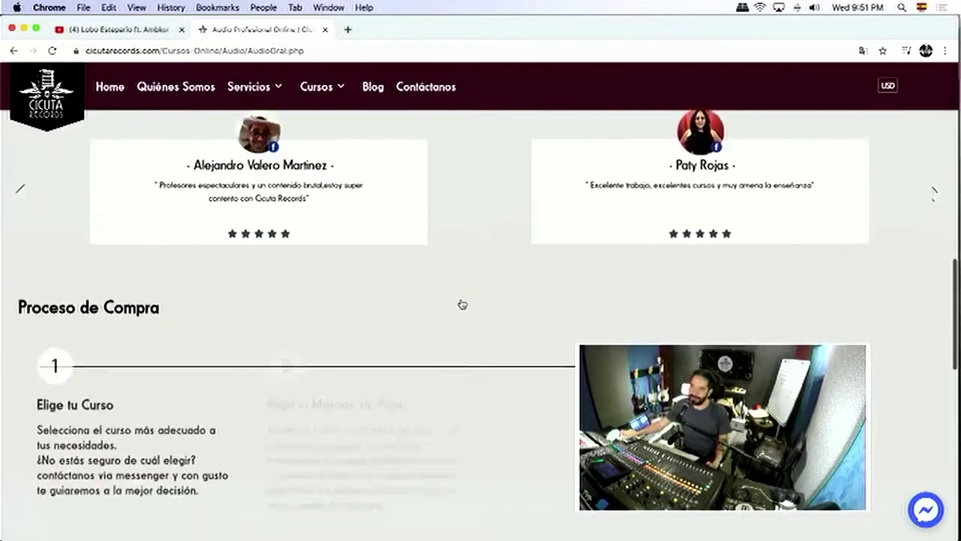
pyautogui.scroll(15, 462, 303)
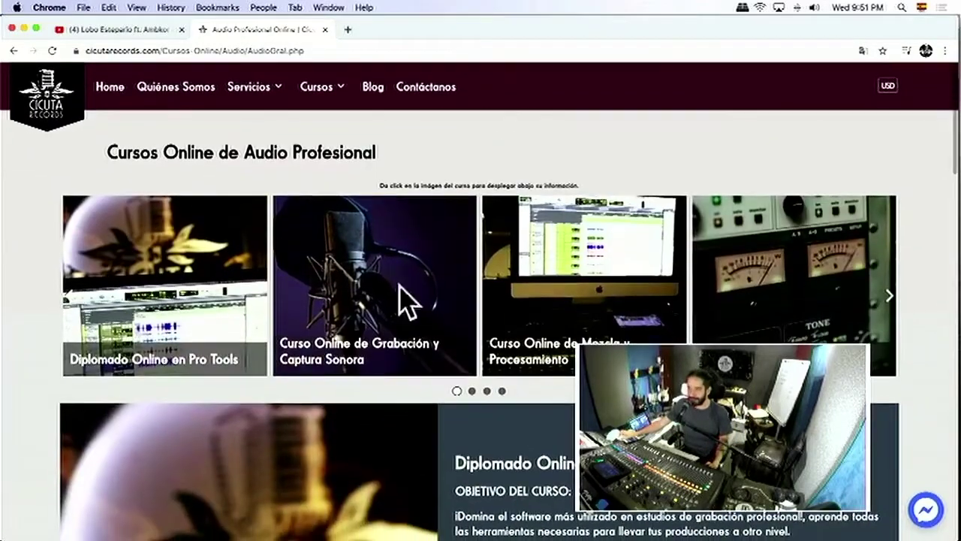
# - Open the Cicuta Records home page and review its services, Instagram and contact sections
pyautogui.click(109, 86)
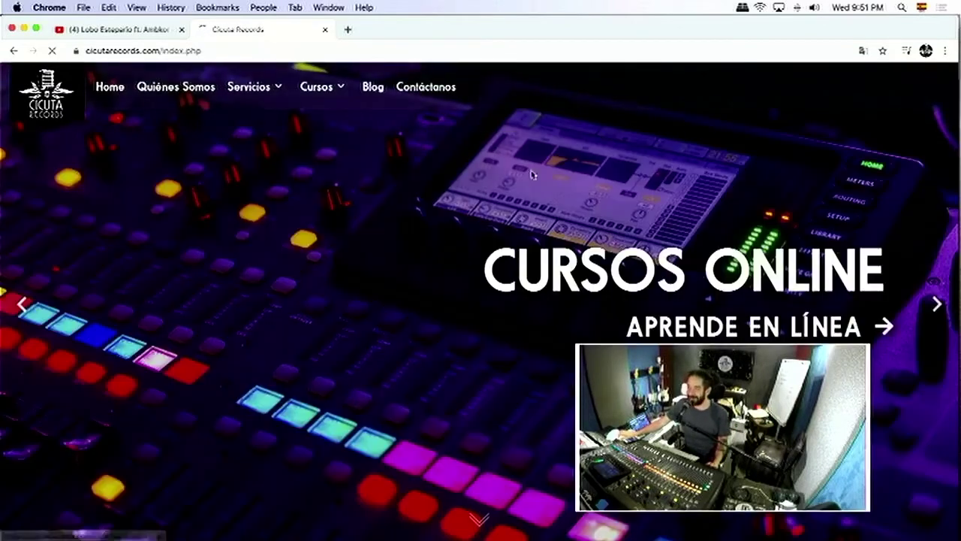
pyautogui.scroll(-5, 460, 261)
pyautogui.scroll(-10, 460, 262)
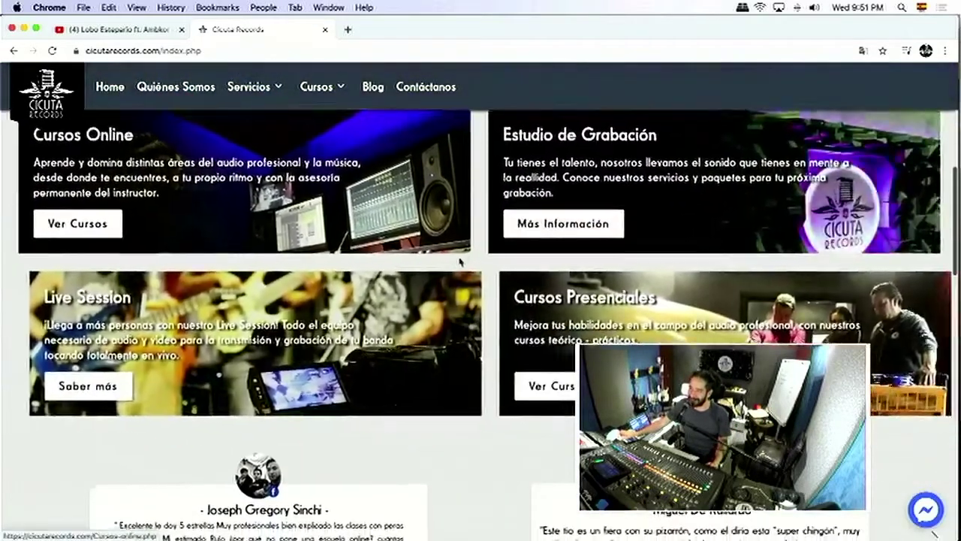
pyautogui.scroll(-5, 461, 264)
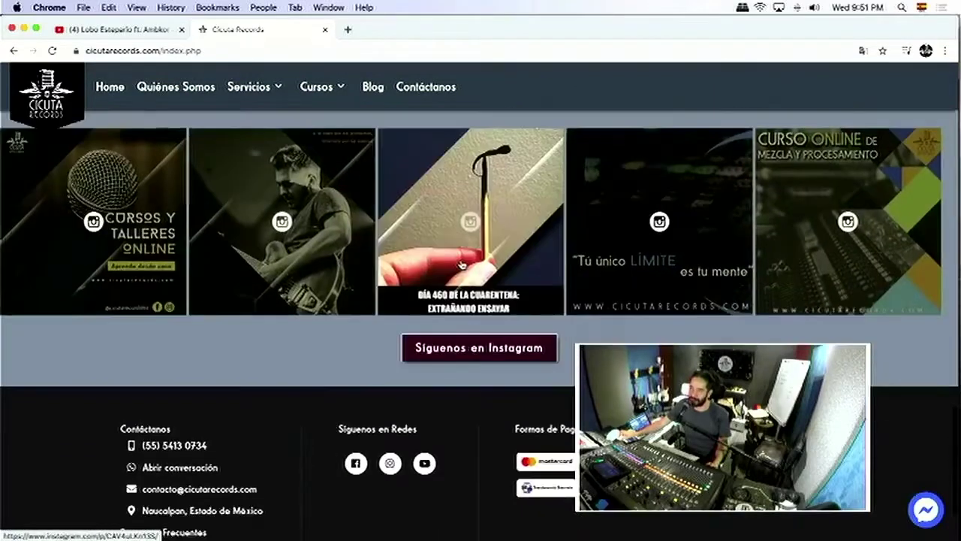
pyautogui.scroll(20, 467, 263)
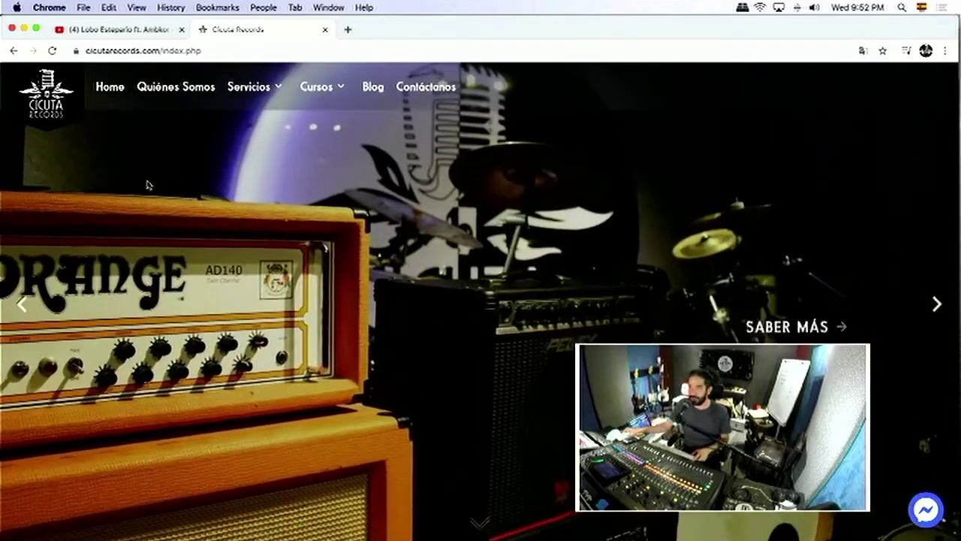
# - Open facebook.com in a new browser tab
pyautogui.click(348, 30)
pyautogui.write('facebook.com')
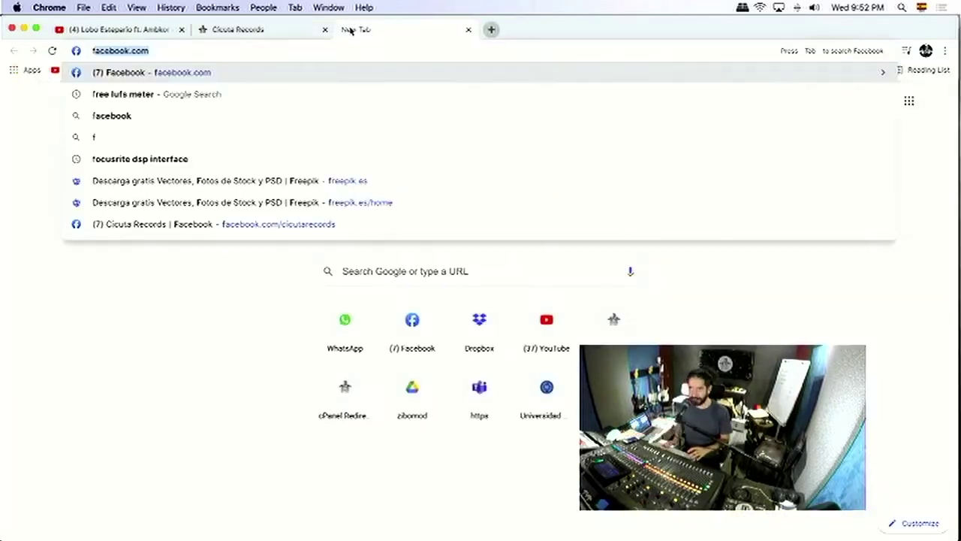
pyautogui.press('Return')
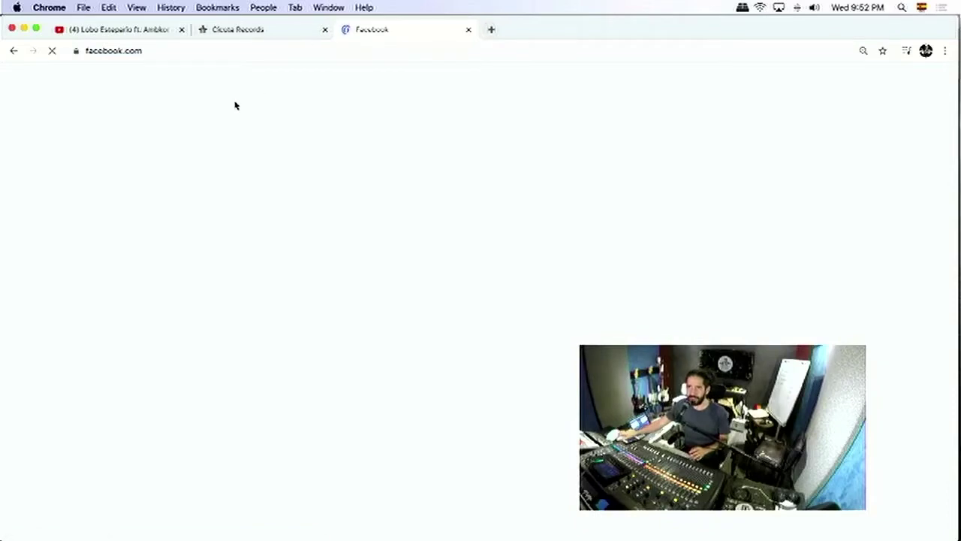
# - Find and open the Infinito Digital Marketing page on Facebook, and switch back to Pro Tools after viewing it
pyautogui.click(155, 80)
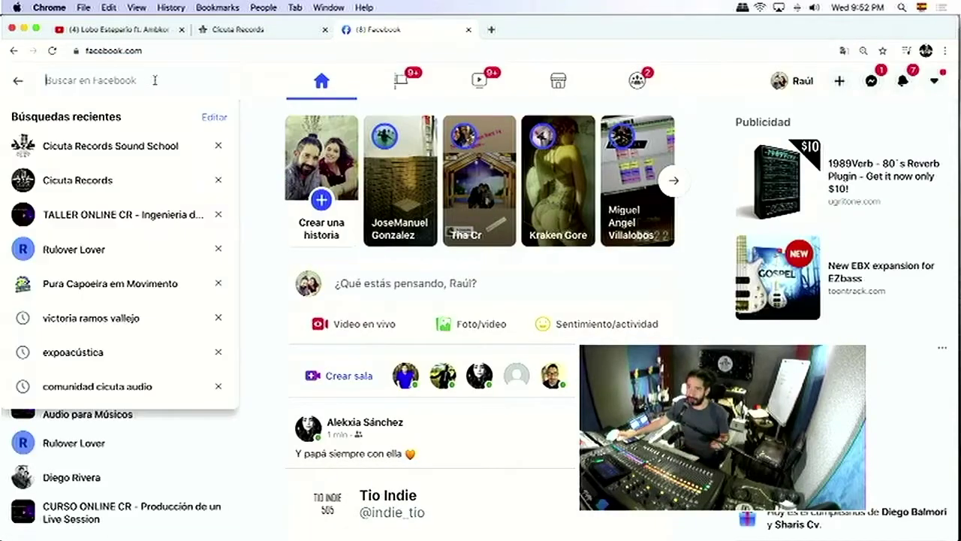
pyautogui.write('infinito')
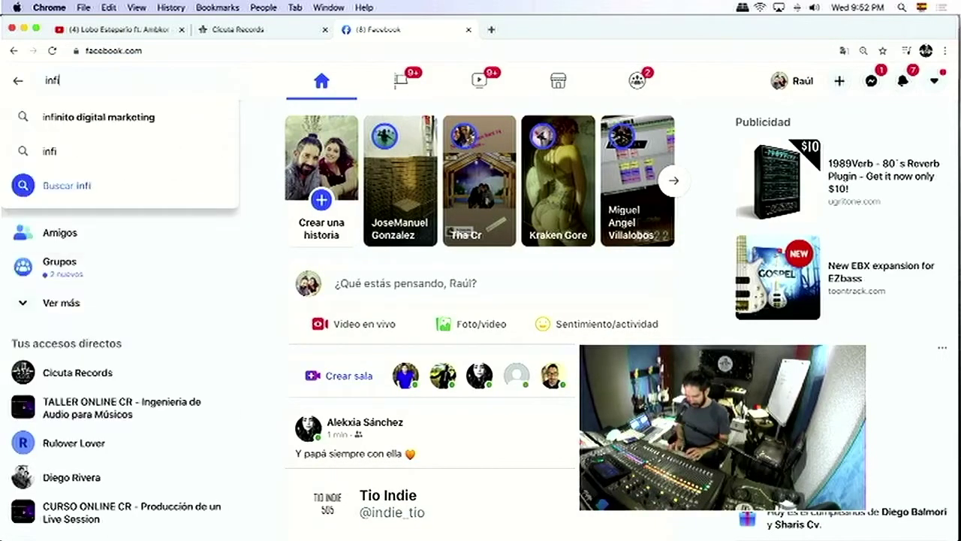
pyautogui.click(148, 117)
pyautogui.click(487, 147)
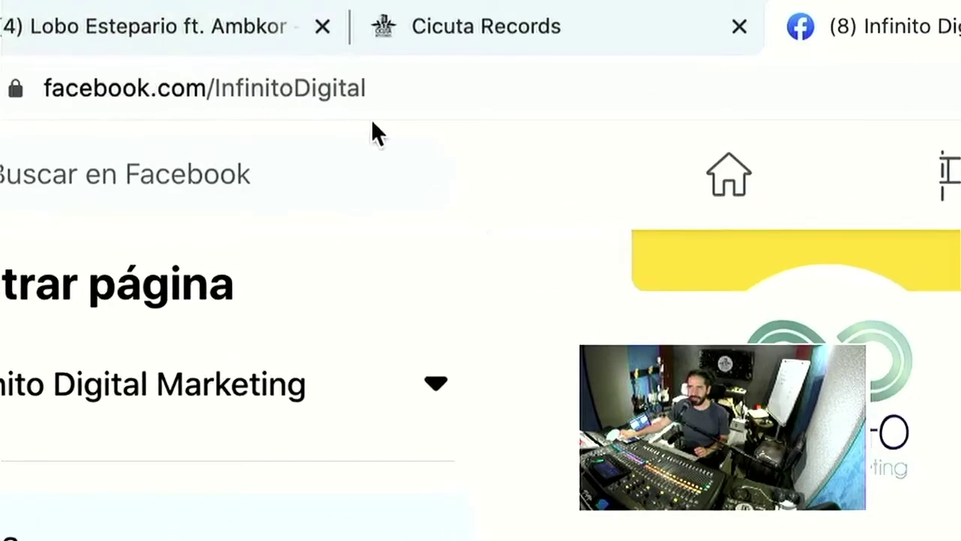
pyautogui.press('super+Tab')
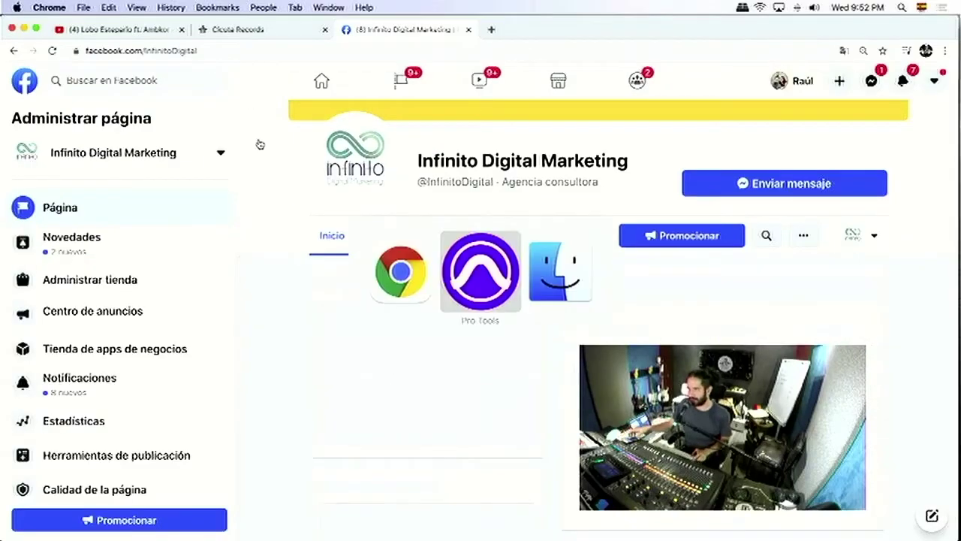
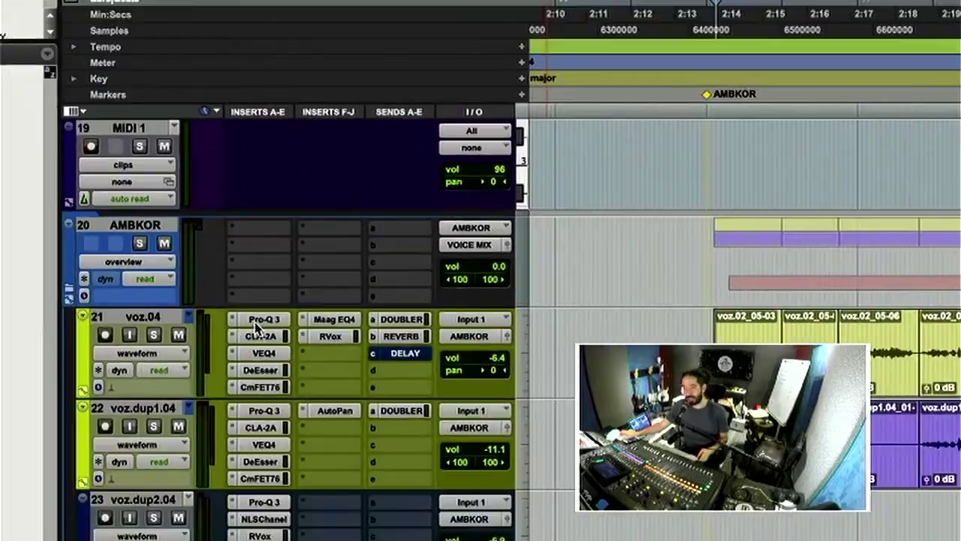
# - Review the CLA-2A, VEQ4, DeEsser, Comp FET-76 and Maag EQ4 inserts on voz.04, including the FET-76's advanced sidechain controls
pyautogui.click(255, 328)
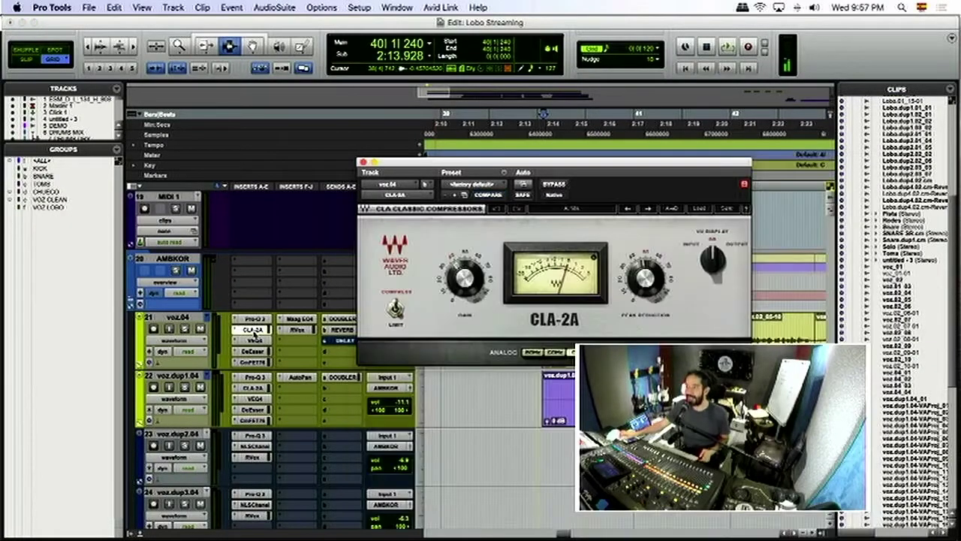
pyautogui.click(252, 329)
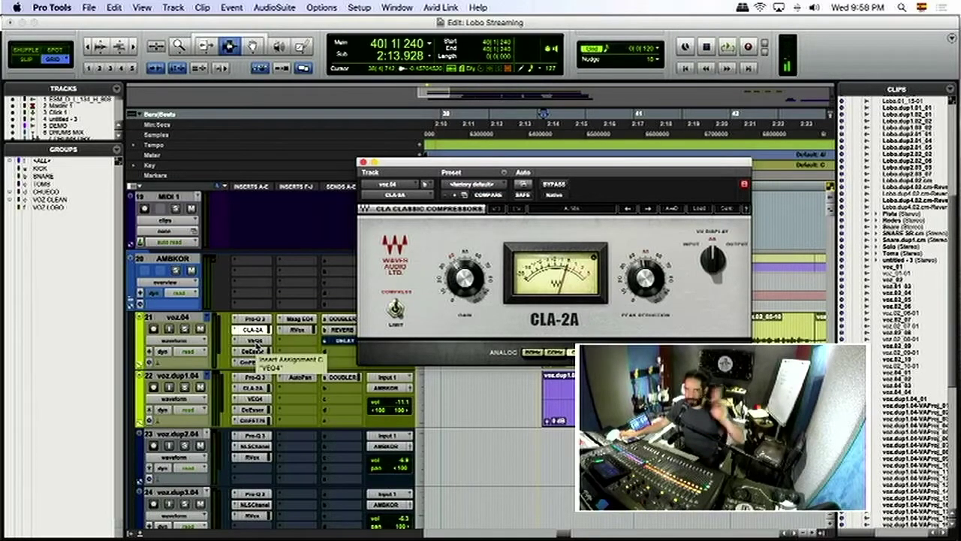
pyautogui.click(255, 343)
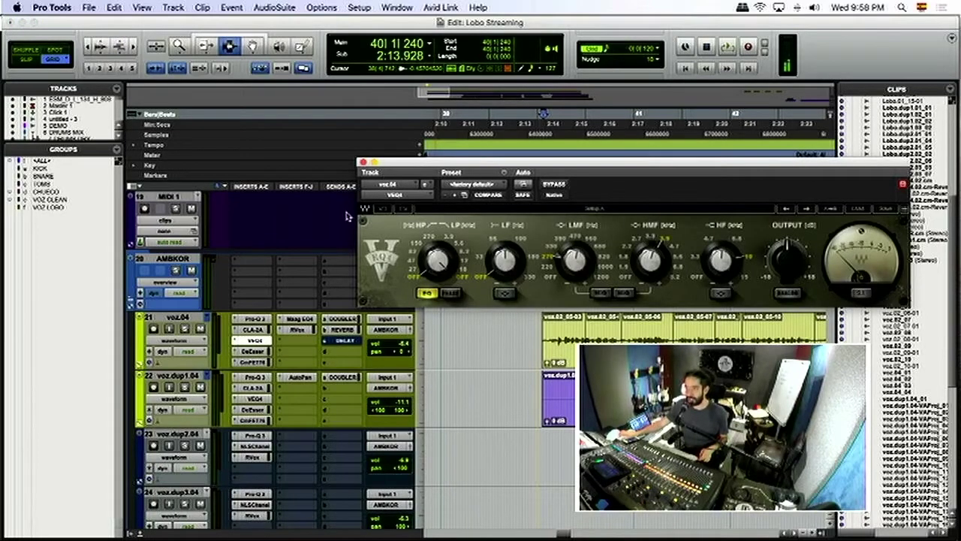
pyautogui.click(253, 351)
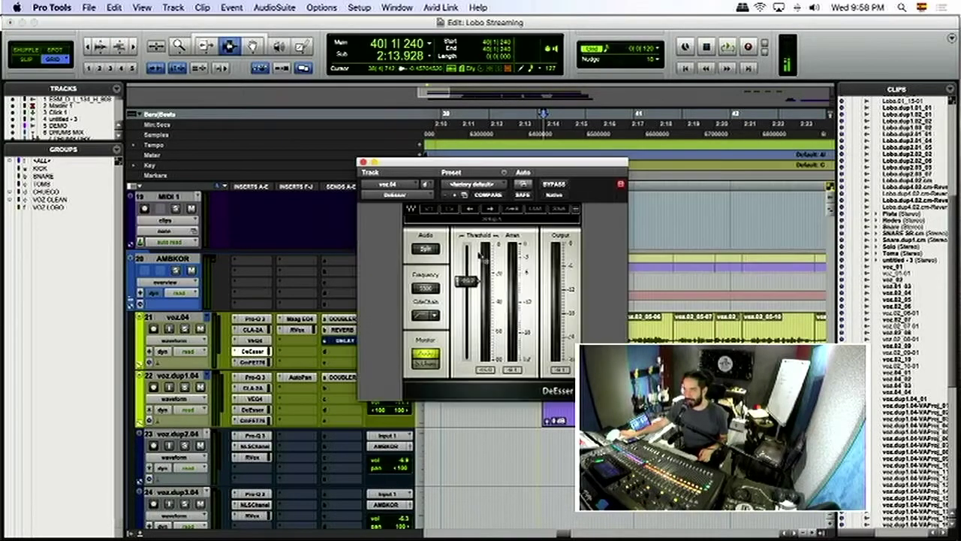
pyautogui.click(242, 364)
pyautogui.moveTo(668, 164); pyautogui.dragTo(457, 61)
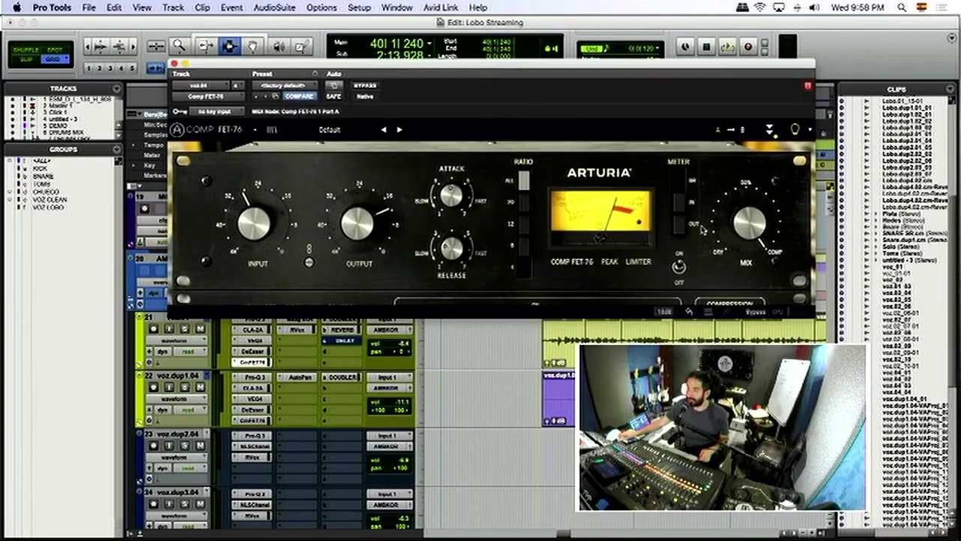
pyautogui.click(771, 130)
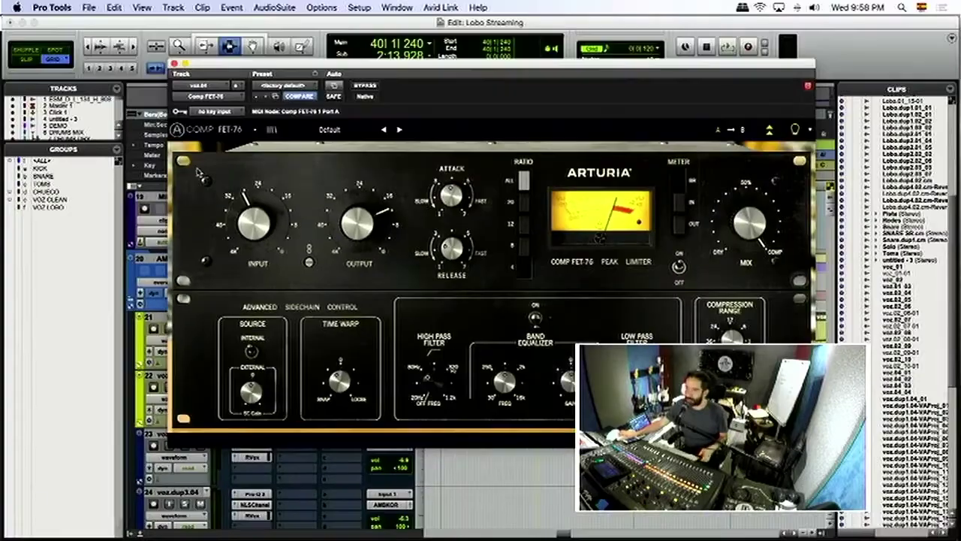
pyautogui.click(175, 64)
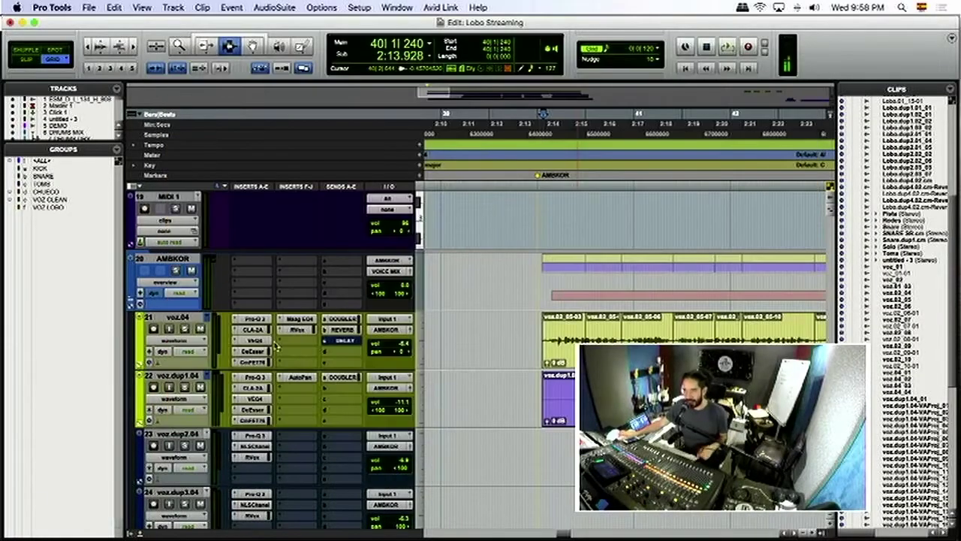
pyautogui.click(301, 321)
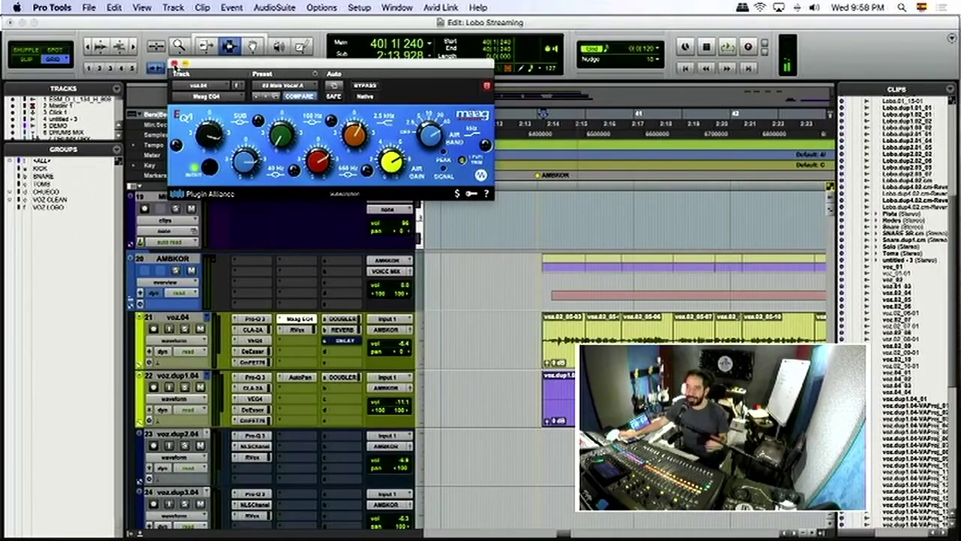
pyautogui.click(174, 64)
# - Insert Slate Digital's Fresh Air (mono) below RVox on voz.04, view its controls, and remove it from the slot
pyautogui.click(282, 344)
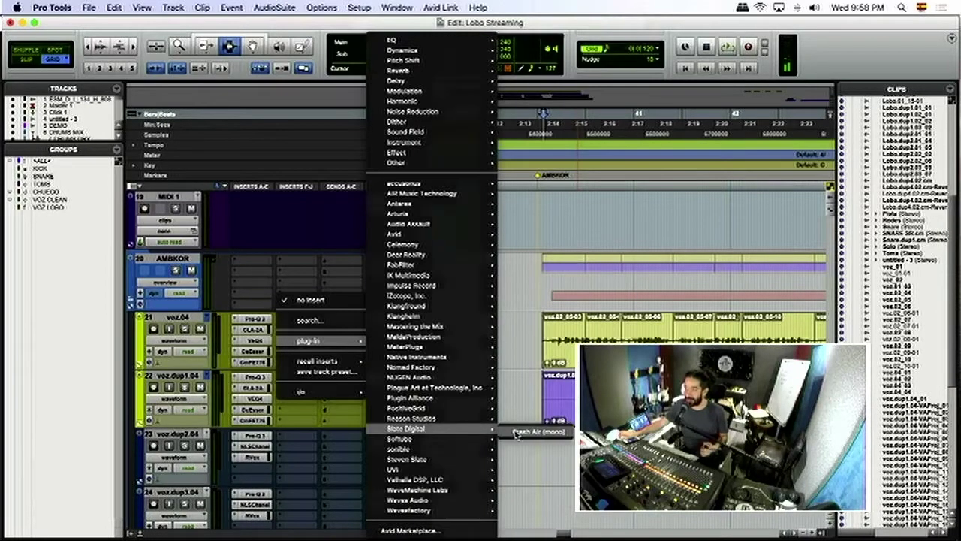
pyautogui.click(515, 434)
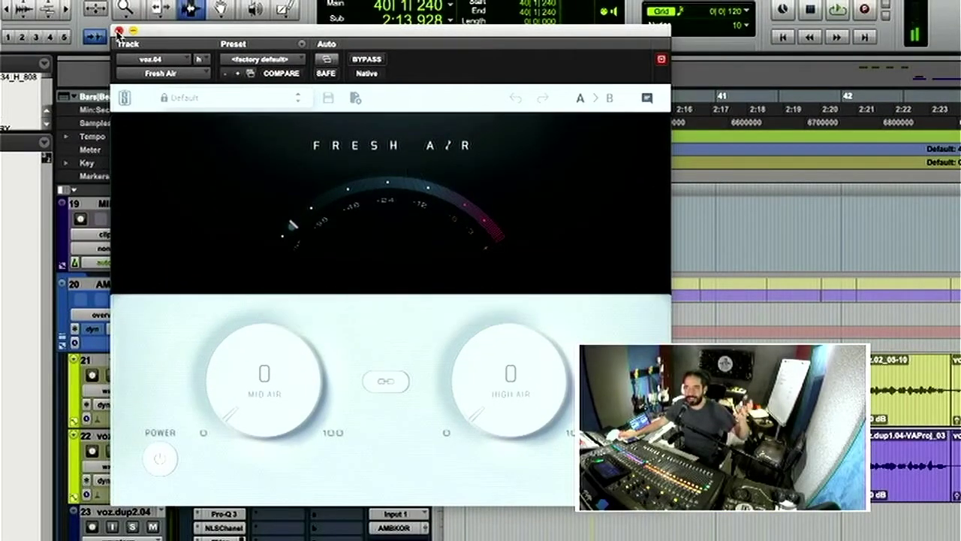
pyautogui.click(118, 32)
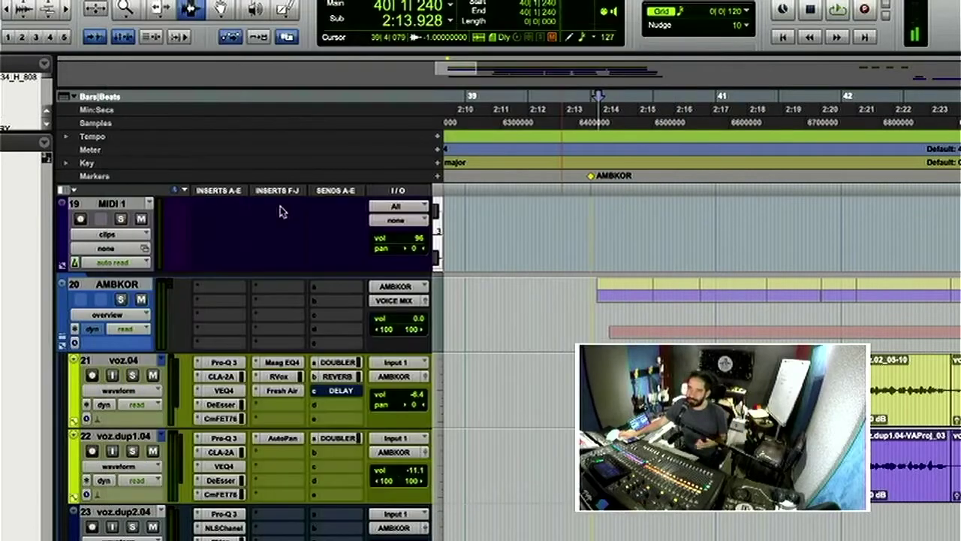
pyautogui.click(255, 396)
pyautogui.click(311, 338)
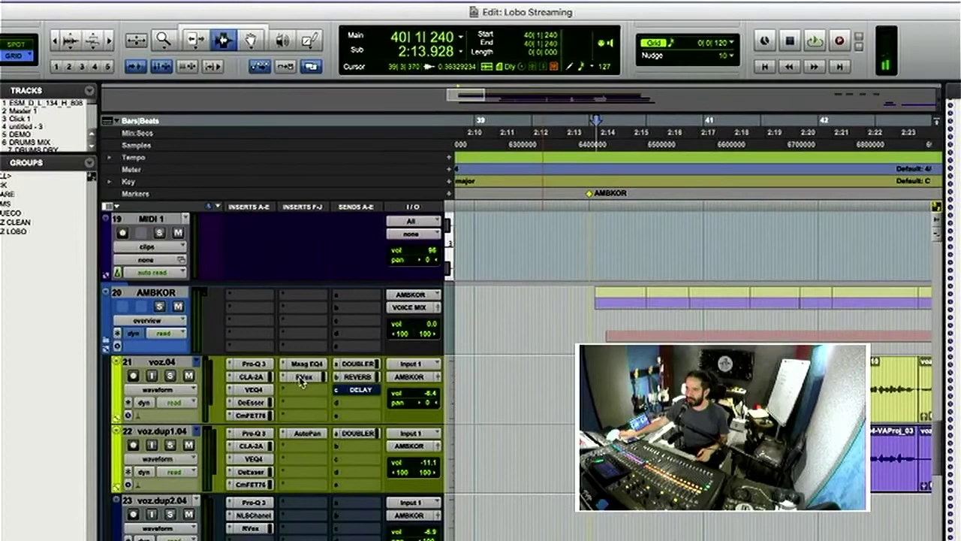
# - Check the RVox settings on voz.04 and close the plug-in window
pyautogui.click(278, 376)
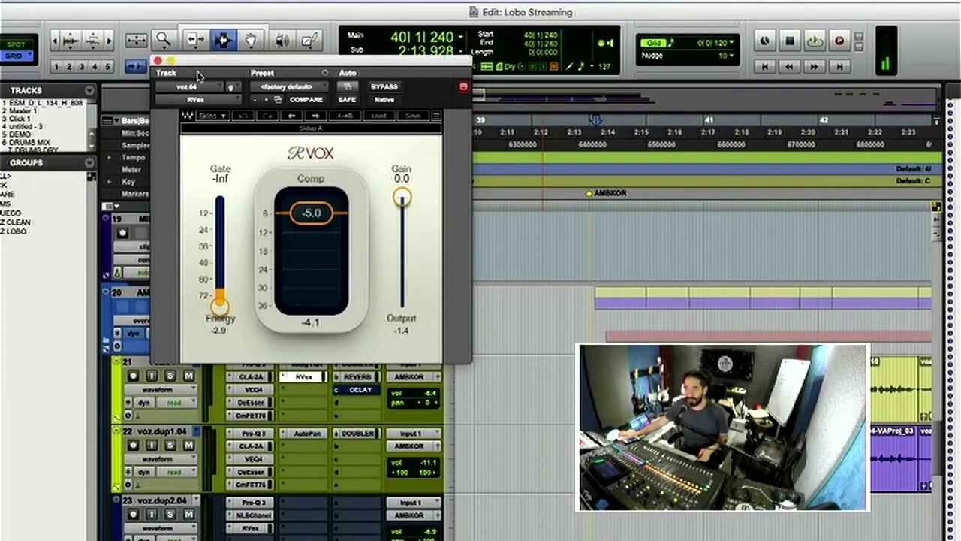
pyautogui.click(158, 60)
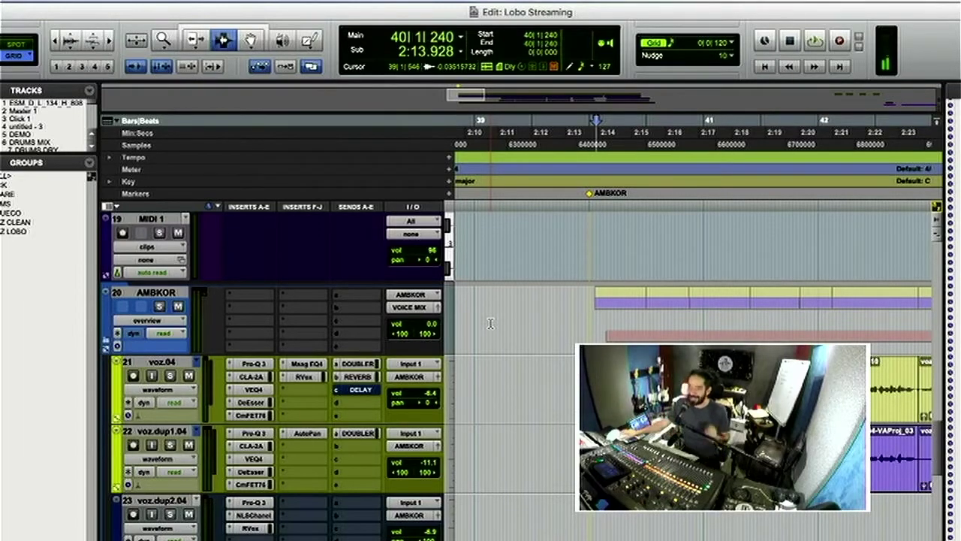
# - Insert the BF-2A (mono) compressor below RVox on voz.04, compare it with the CLA-2A, and clear the slot
pyautogui.click(288, 390)
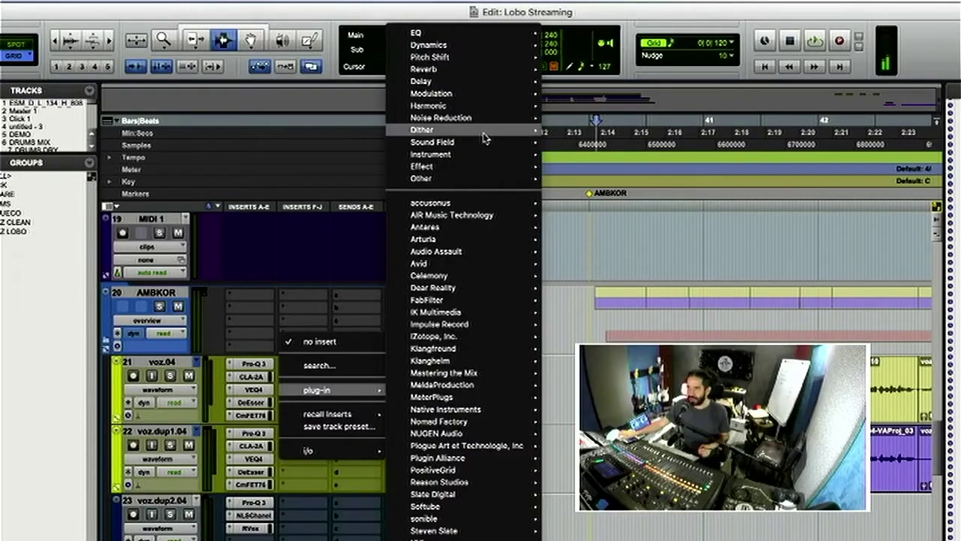
pyautogui.moveTo(481, 45)
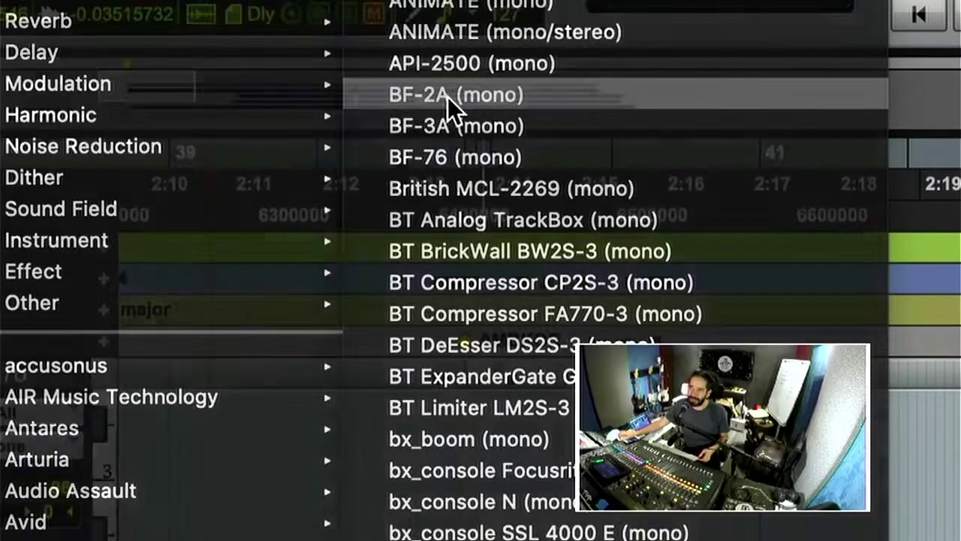
pyautogui.click(447, 95)
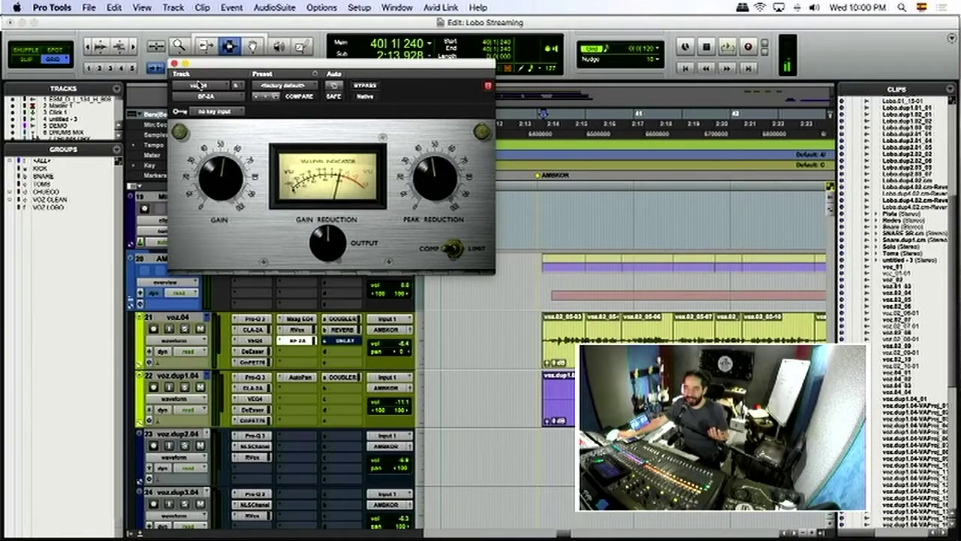
pyautogui.click(256, 330)
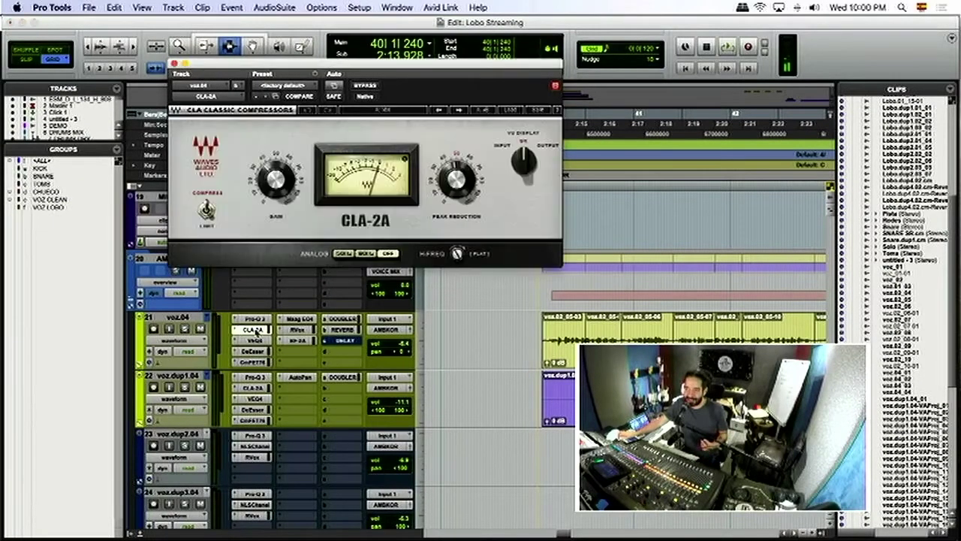
pyautogui.click(298, 341)
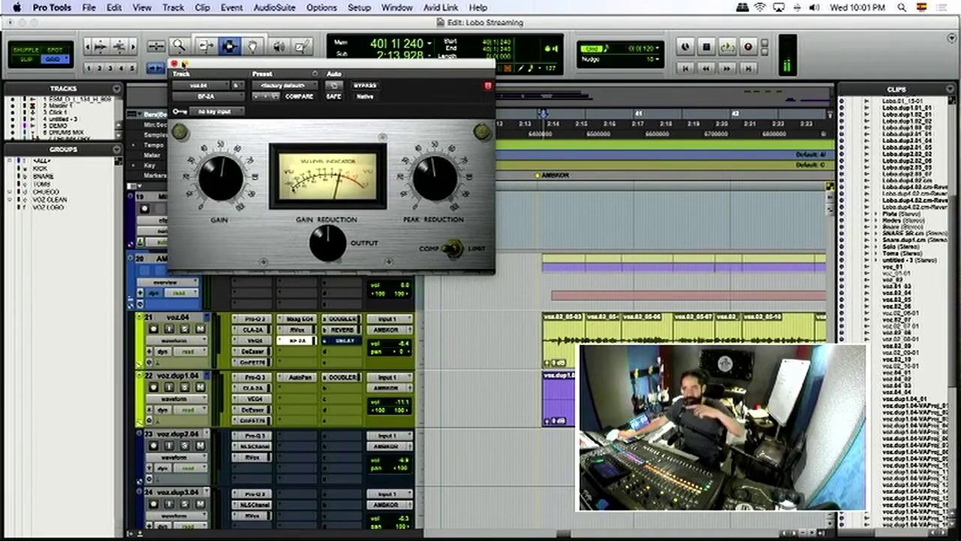
pyautogui.click(182, 63)
pyautogui.click(304, 314)
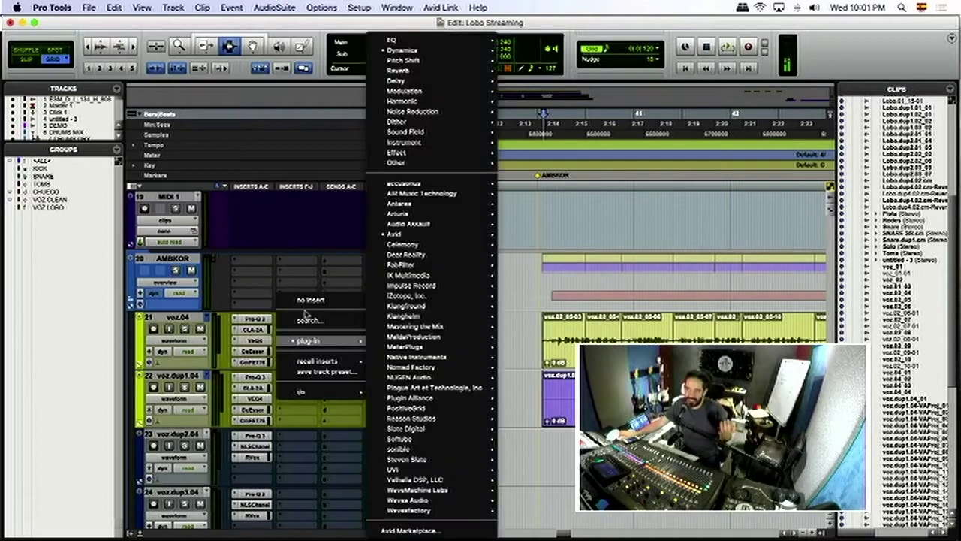
pyautogui.press('Escape')
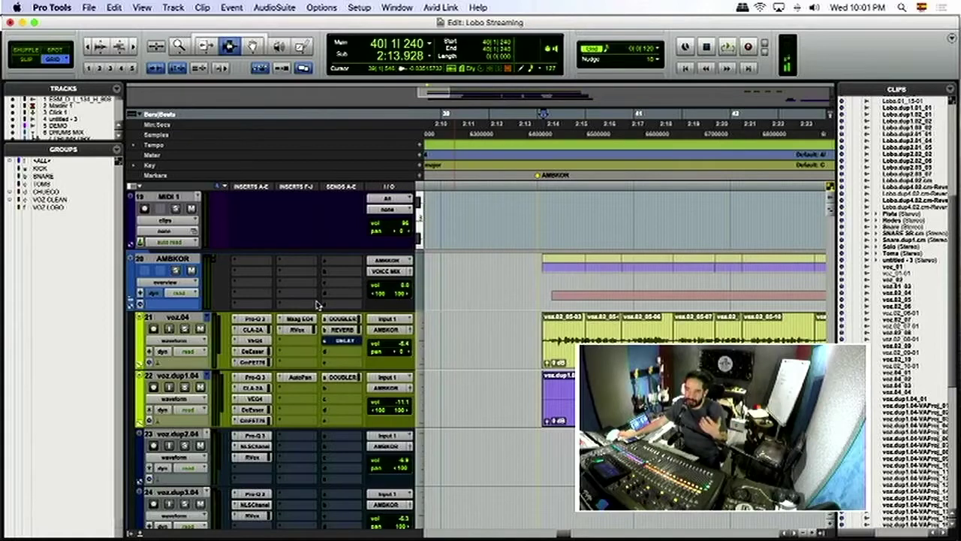
# - Place the edit cursor on voz.04 just before its first clip, at 40|1|195
pyautogui.click(535, 342)
pyautogui.click(539, 334)
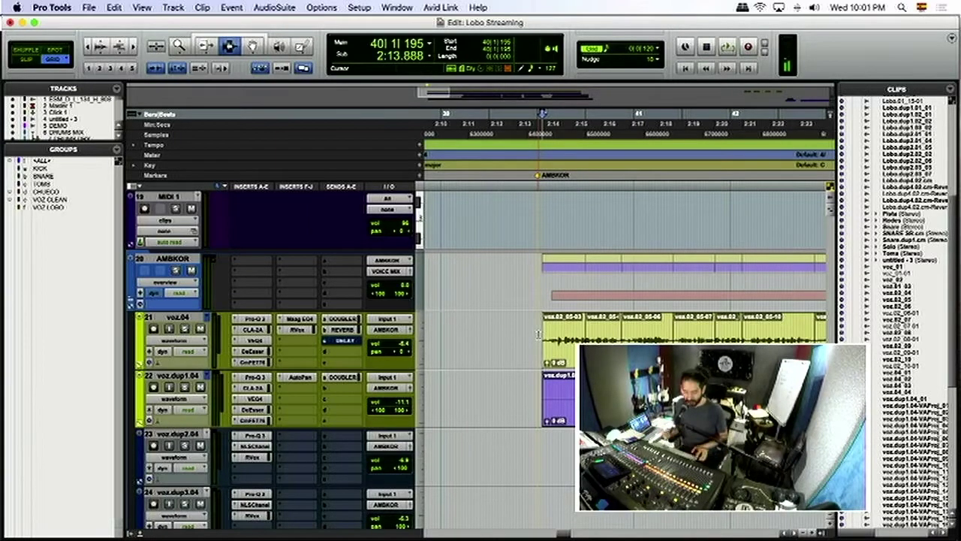
# - Switch to Chrome and open the professional audio category of the online courses on the Cicuta Records site
pyautogui.press('super+Tab')
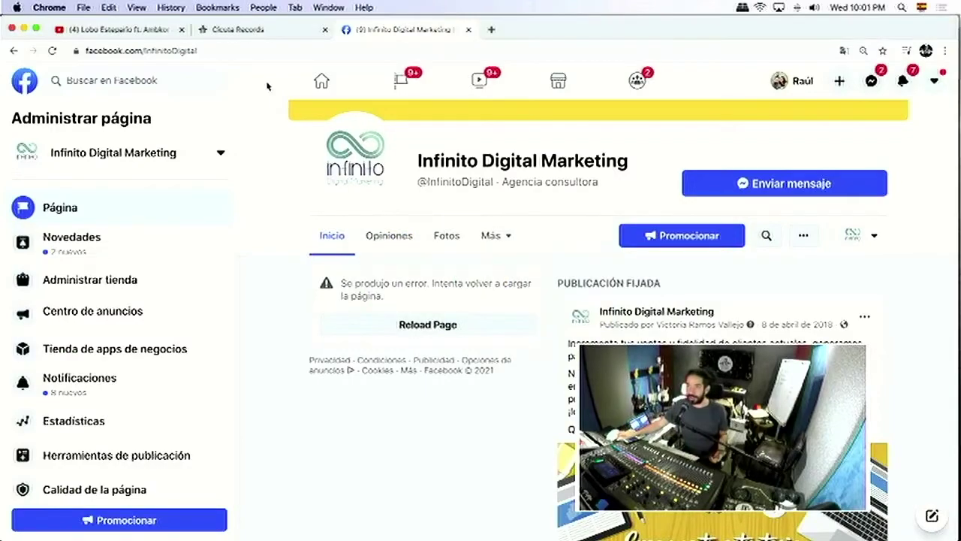
pyautogui.click(245, 29)
pyautogui.moveTo(312, 87)
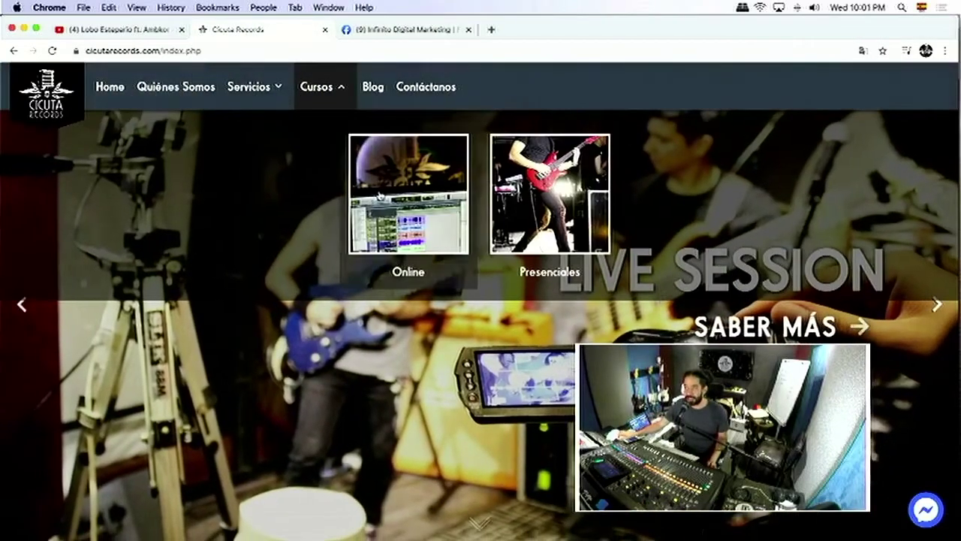
pyautogui.click(380, 196)
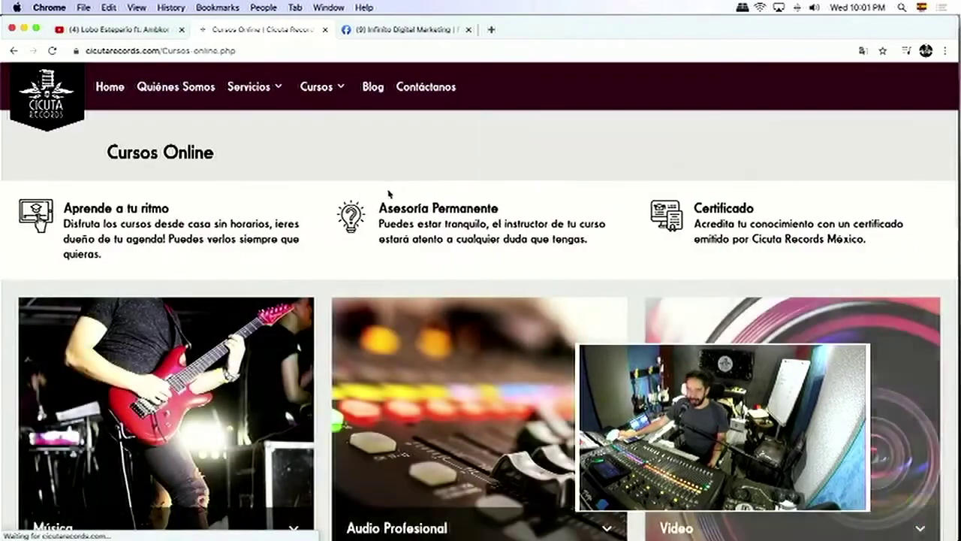
pyautogui.scroll(-4, 436, 285)
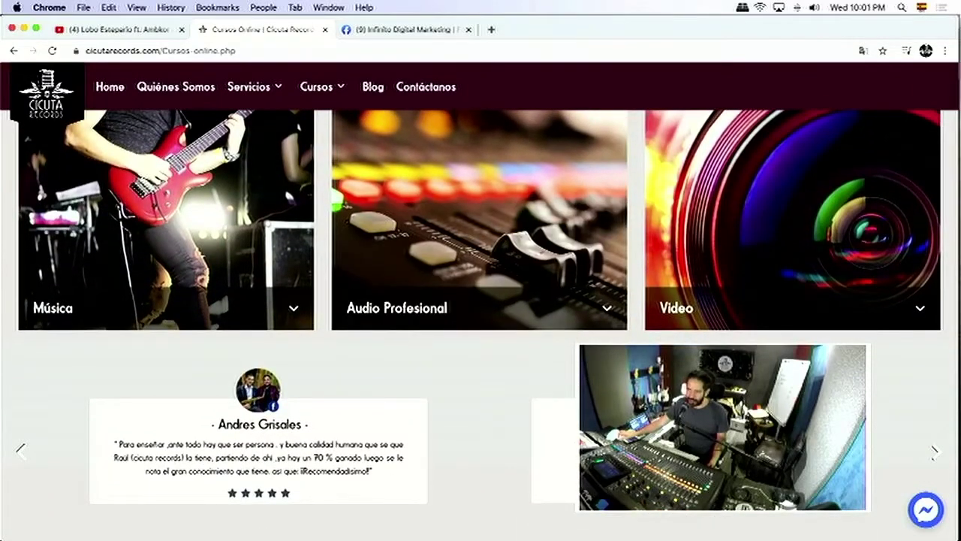
pyautogui.moveTo(488, 213)
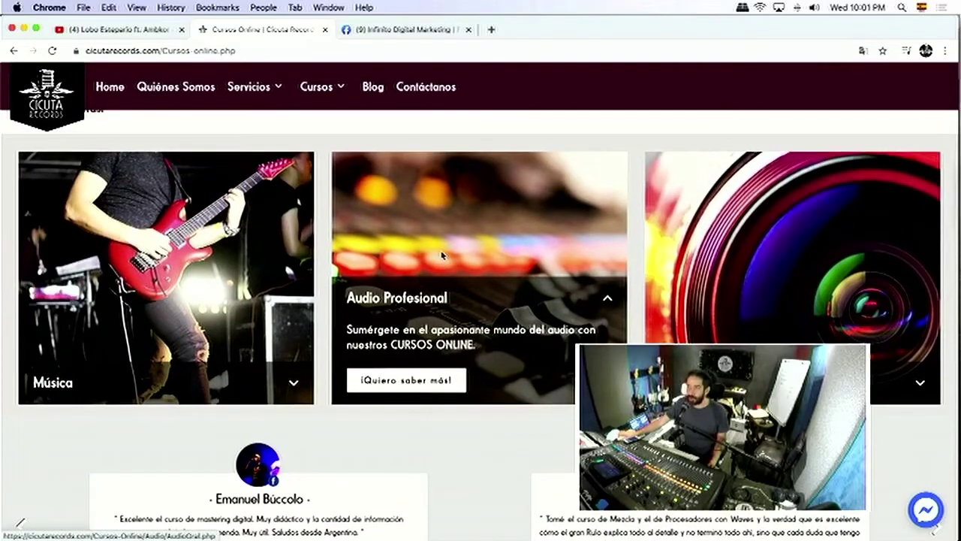
pyautogui.click(443, 253)
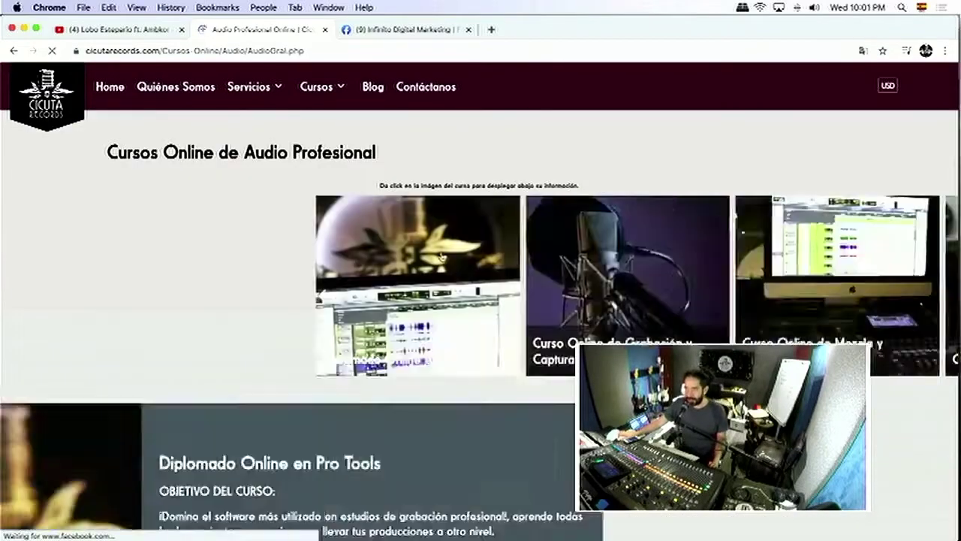
# - Look through the professional audio course page and advance its course carousel by two courses
pyautogui.scroll(-2, 443, 254)
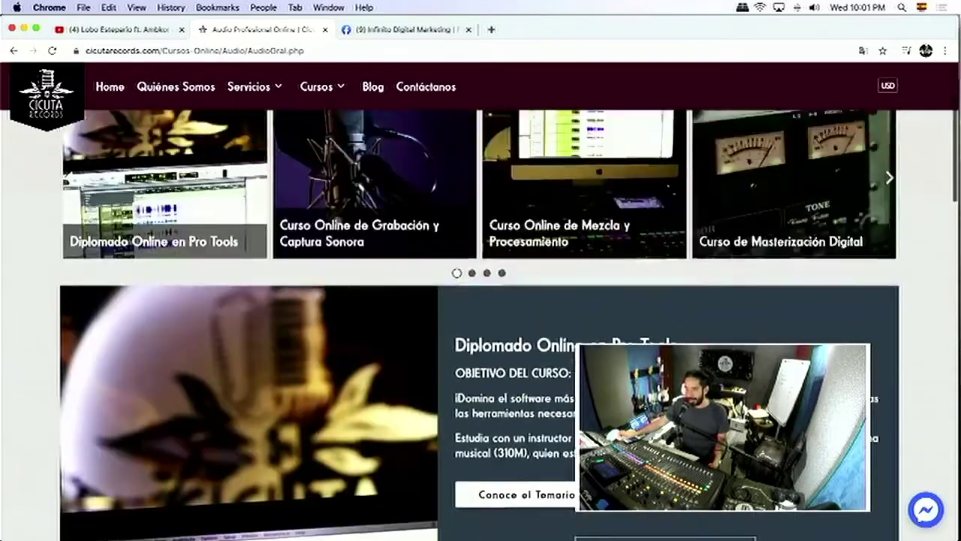
pyautogui.scroll(2, 805, 280)
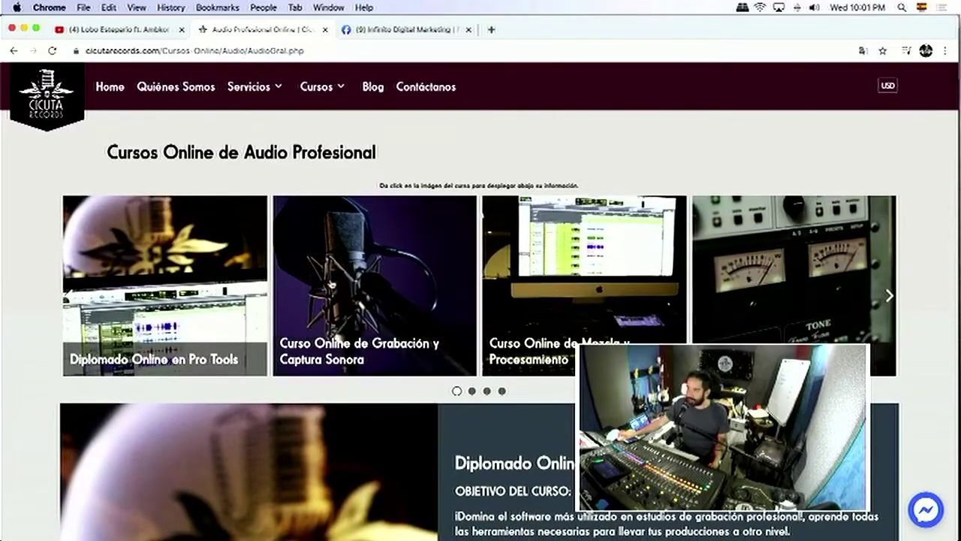
pyautogui.click(889, 295)
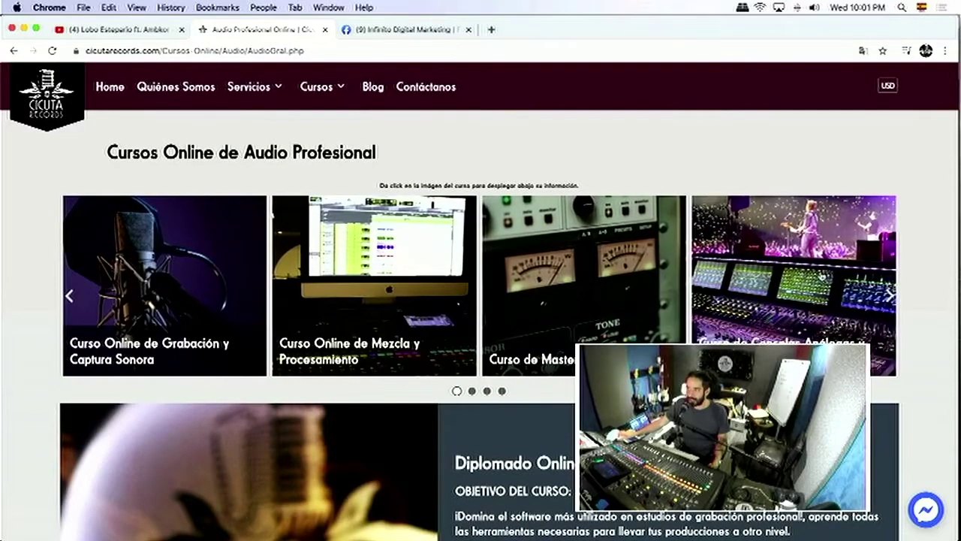
pyautogui.click(890, 295)
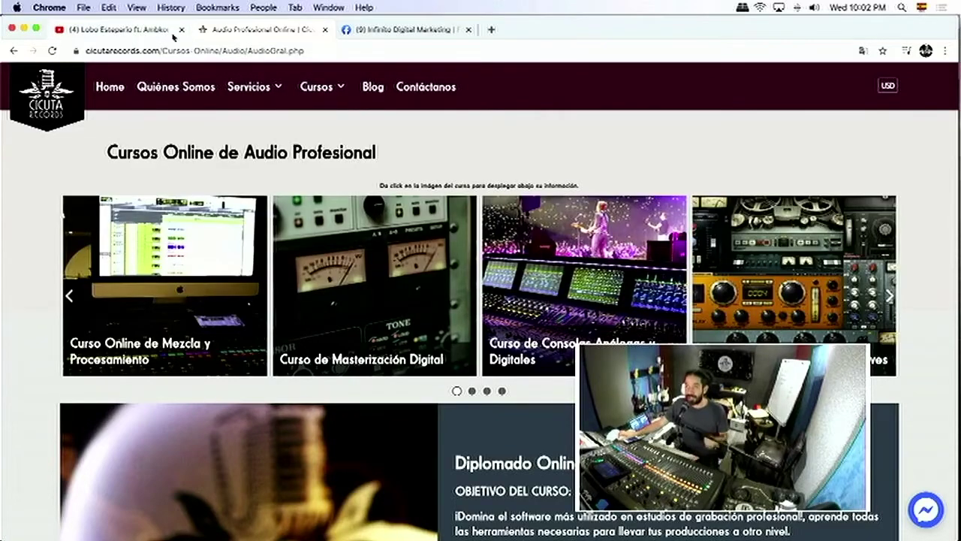
# - Show the "Lobo Estepario ft. Ambkor - Fragmentado" YouTube page with its description and comments, and switch back to Pro Tools
pyautogui.click(155, 30)
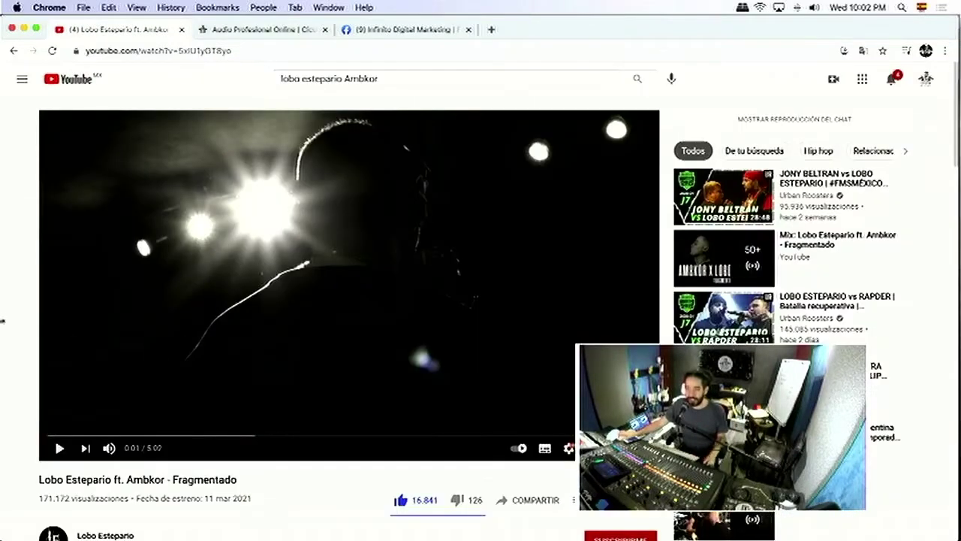
pyautogui.scroll(-2, 18, 316)
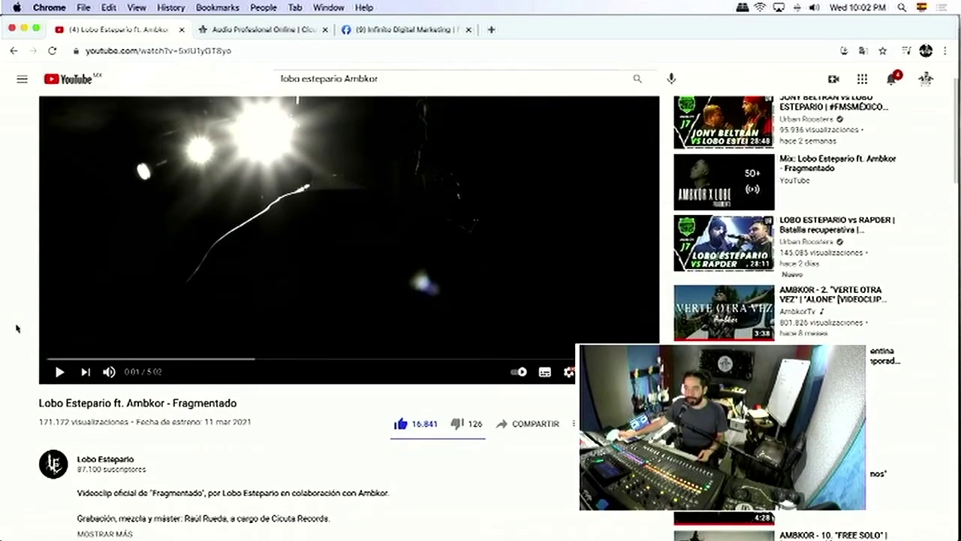
pyautogui.scroll(2, 17, 329)
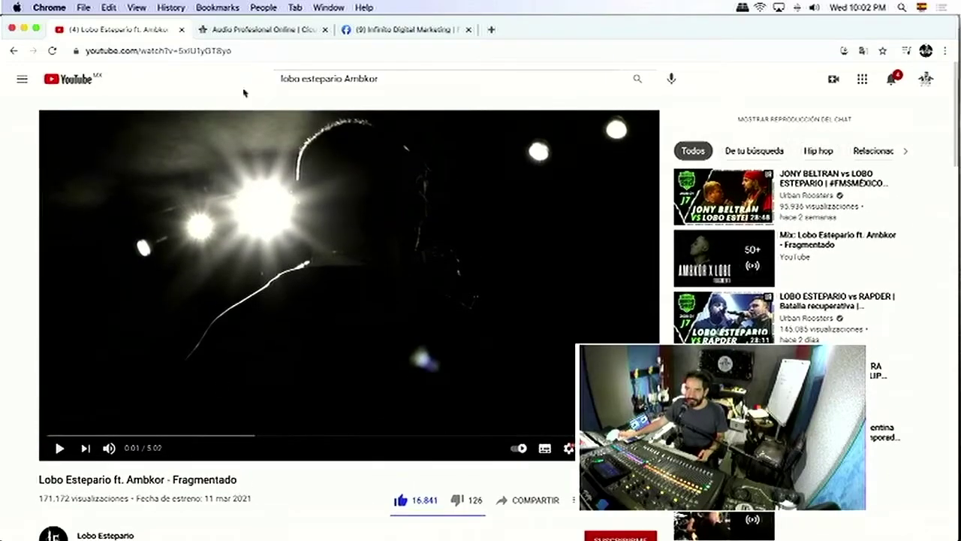
pyautogui.scroll(-5, 222, 515)
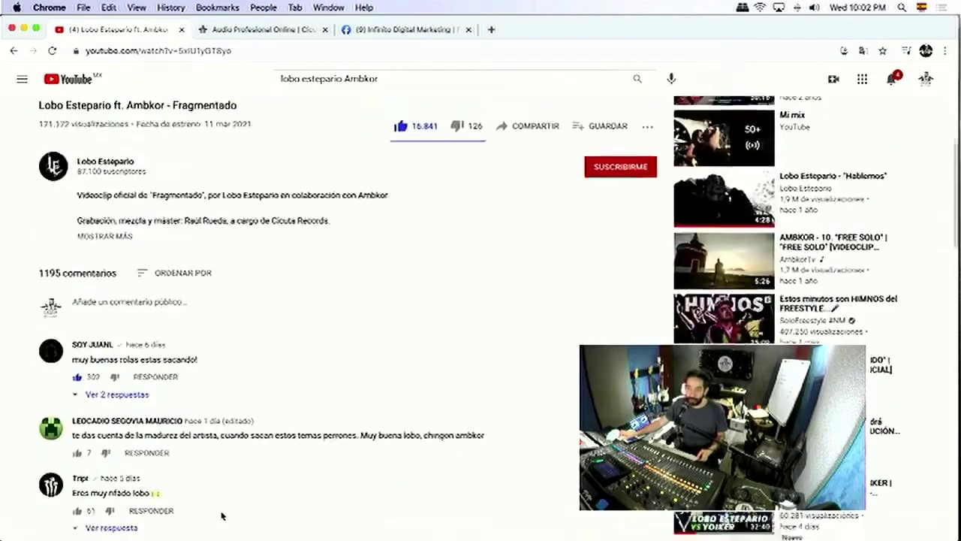
pyautogui.scroll(2, 221, 515)
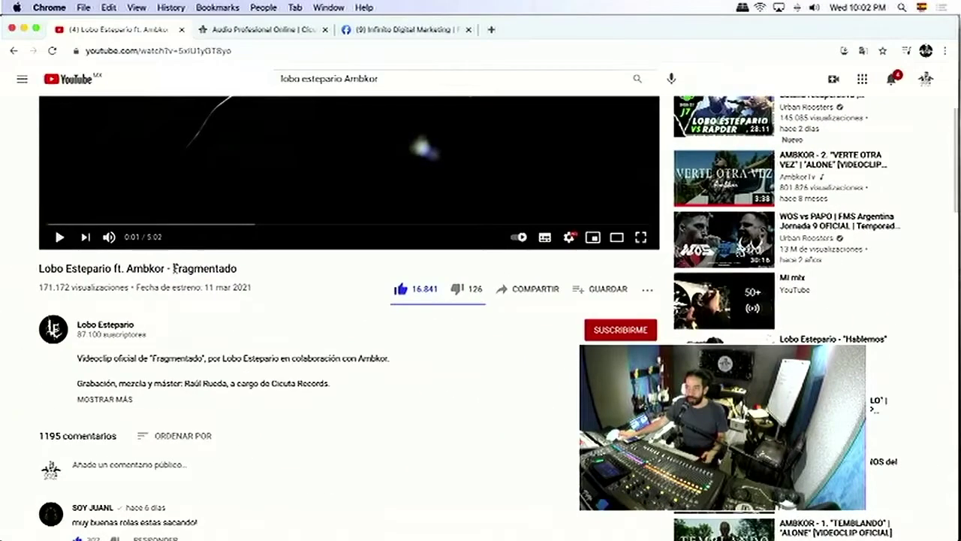
pyautogui.scroll(3, 419, 240)
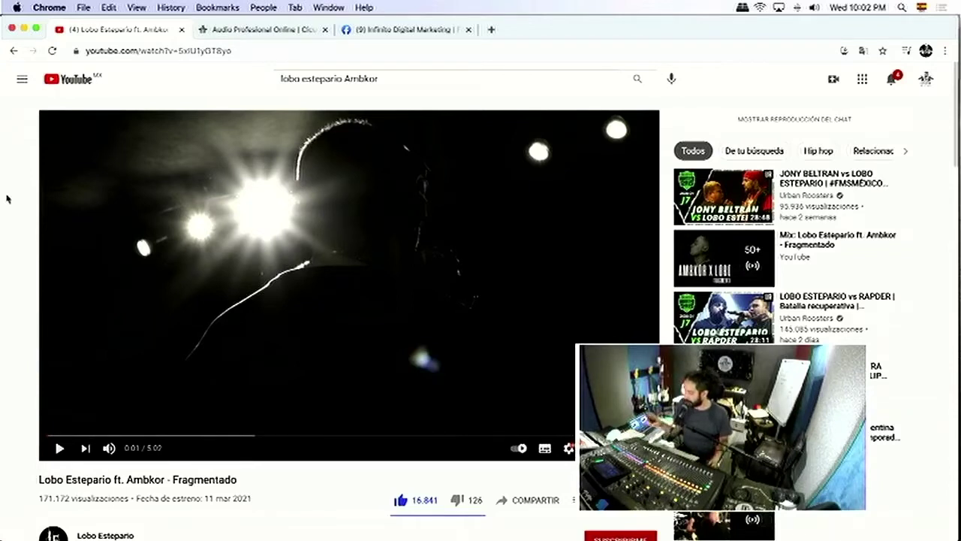
pyautogui.press('super+Tab')
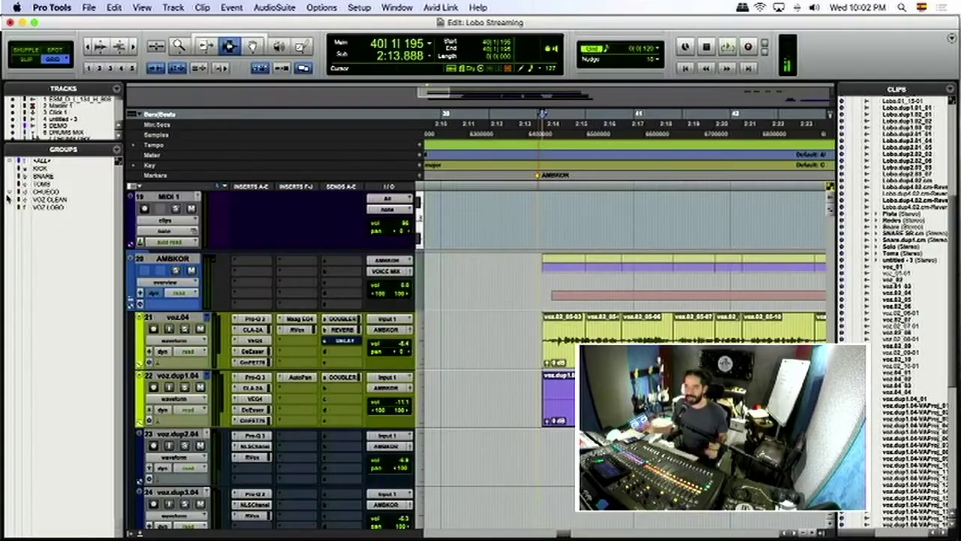